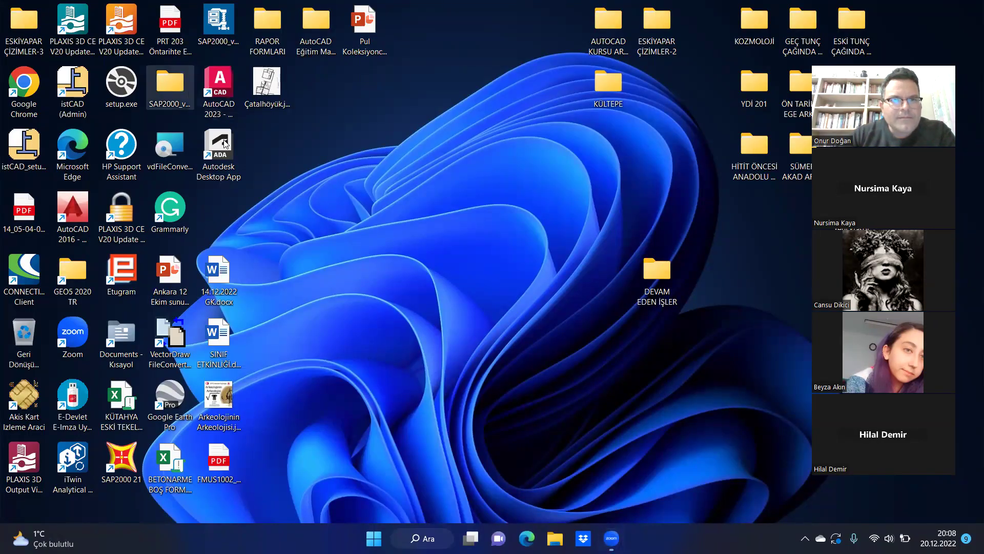
# - Launch AutoCAD 2023 from the desktop and dismiss the Privacy Settings notice
pyautogui.doubleClick(220, 93)
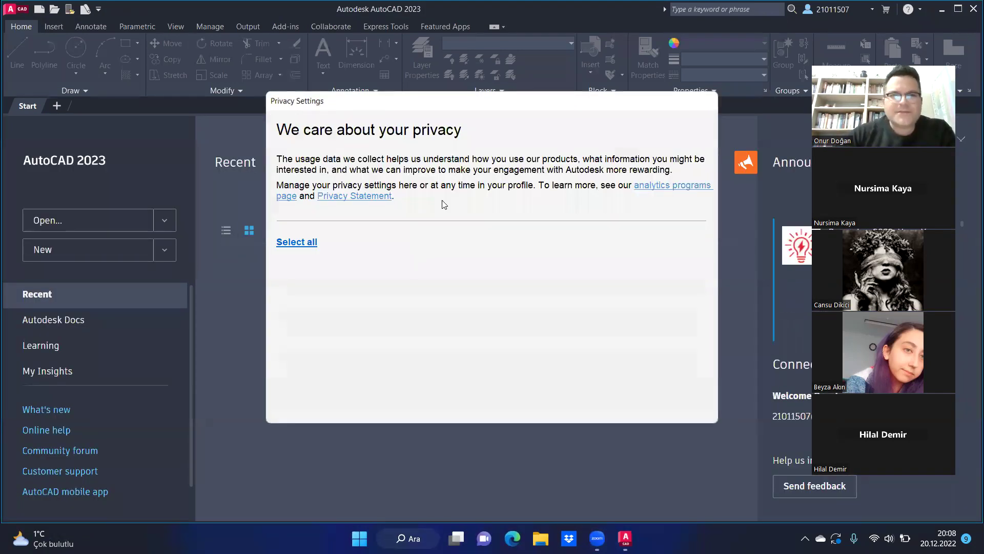
pyautogui.click(667, 401)
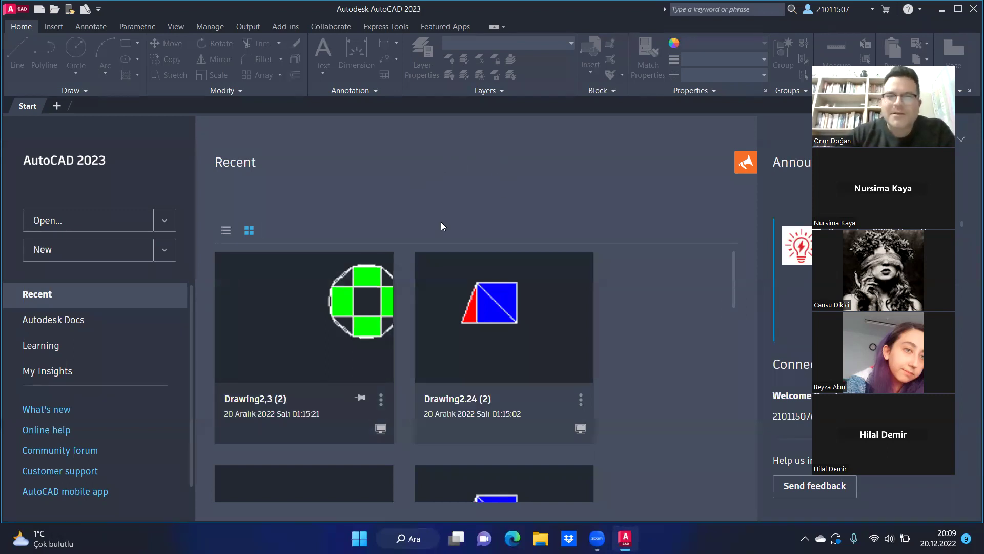
# - Create a new blank drawing, Drawing1, from the acadiso.dwt template
pyautogui.moveTo(734, 268)
pyautogui.mouseDown()
pyautogui.moveTo(738, 409)
pyautogui.moveTo(737, 258)
pyautogui.mouseUp()
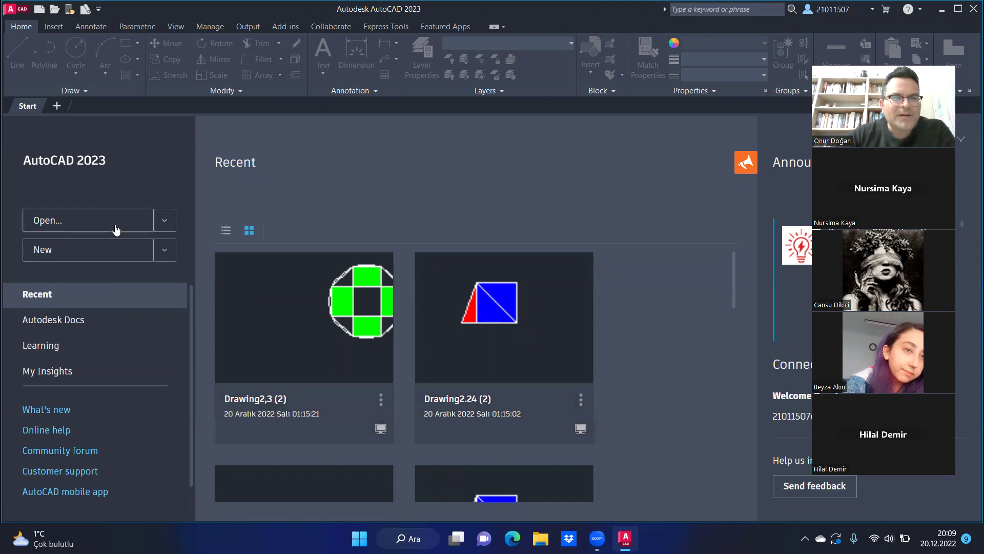
pyautogui.click(165, 222)
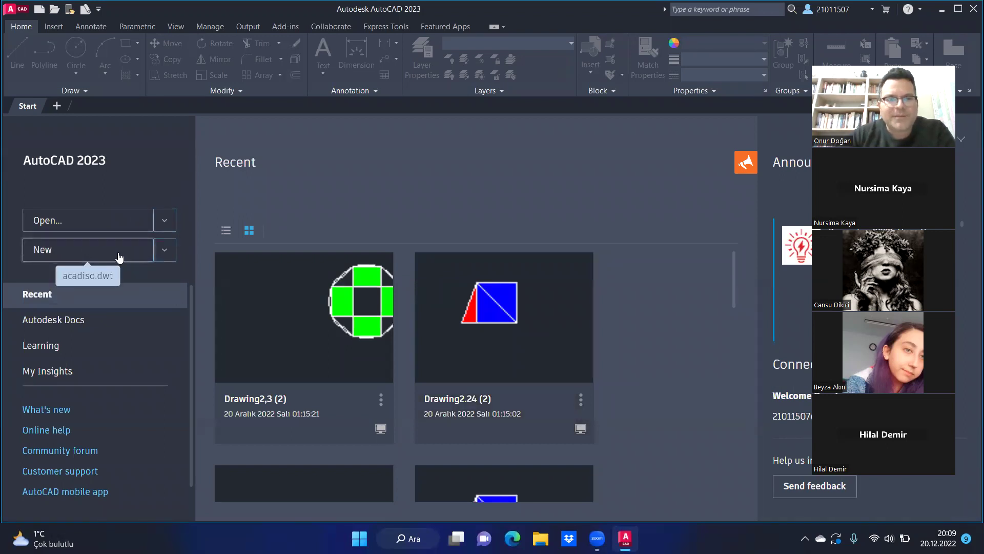
pyautogui.click(119, 257)
pyautogui.write('Mt')
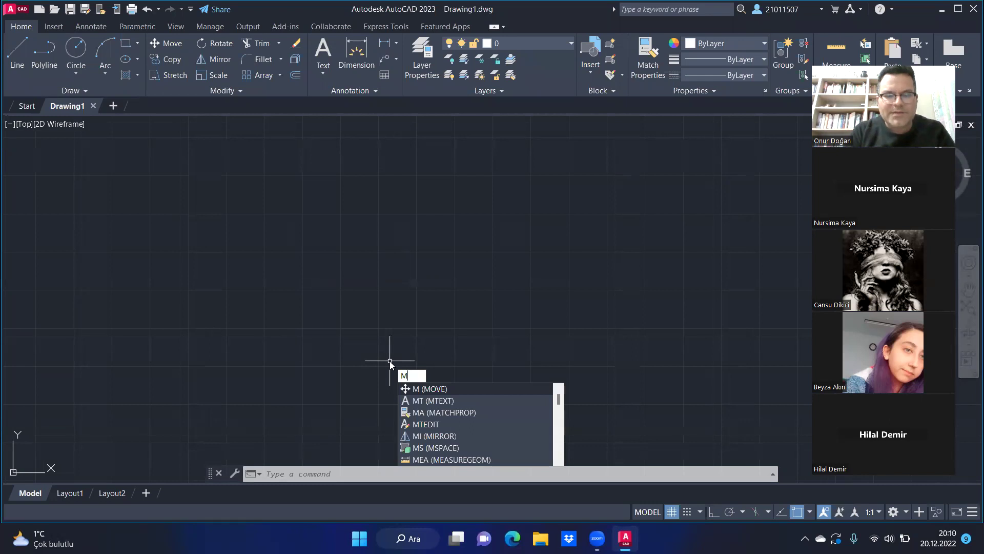
# - Place a one-word multiline text label in a dragged text box using MTEXT
pyautogui.write('ext')
pyautogui.press('Return')
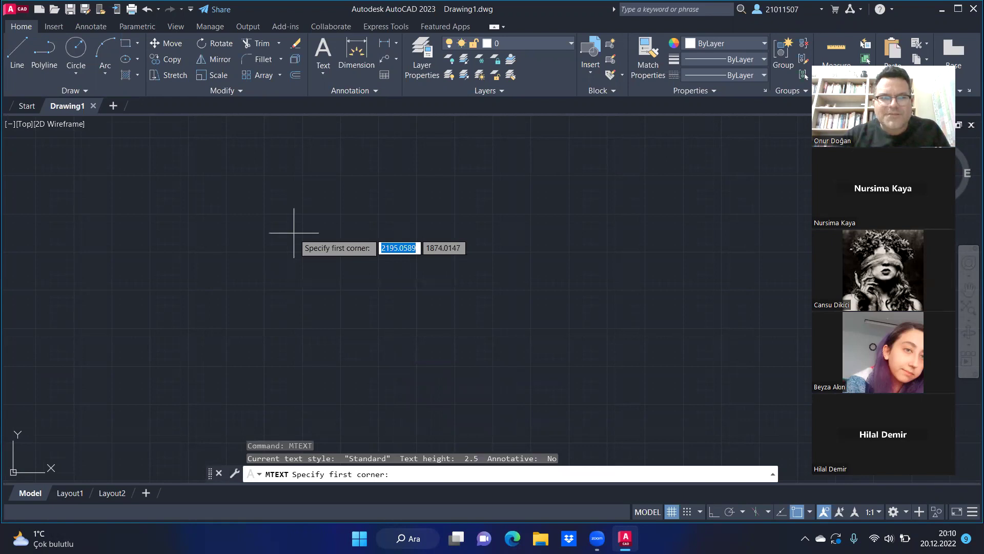
pyautogui.click(294, 232)
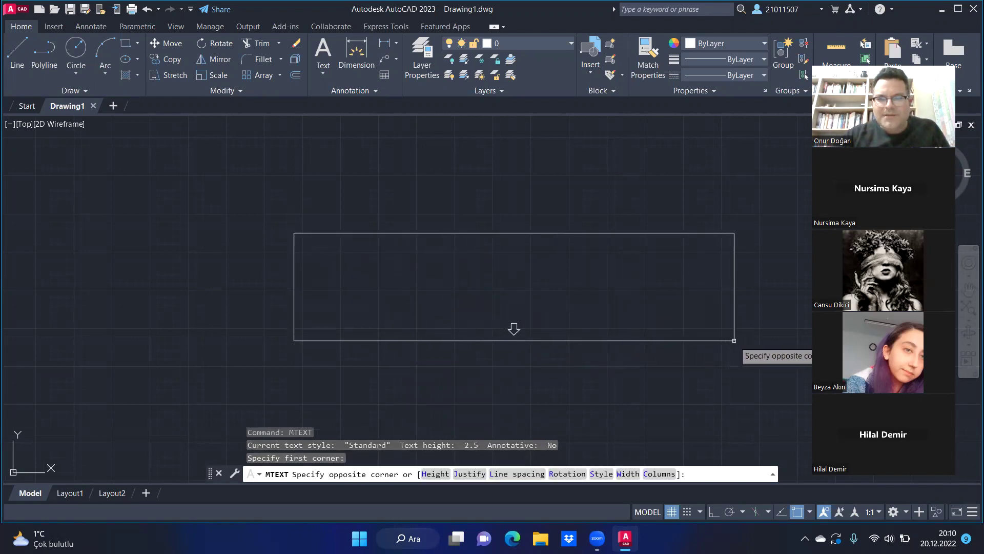
pyautogui.click(734, 340)
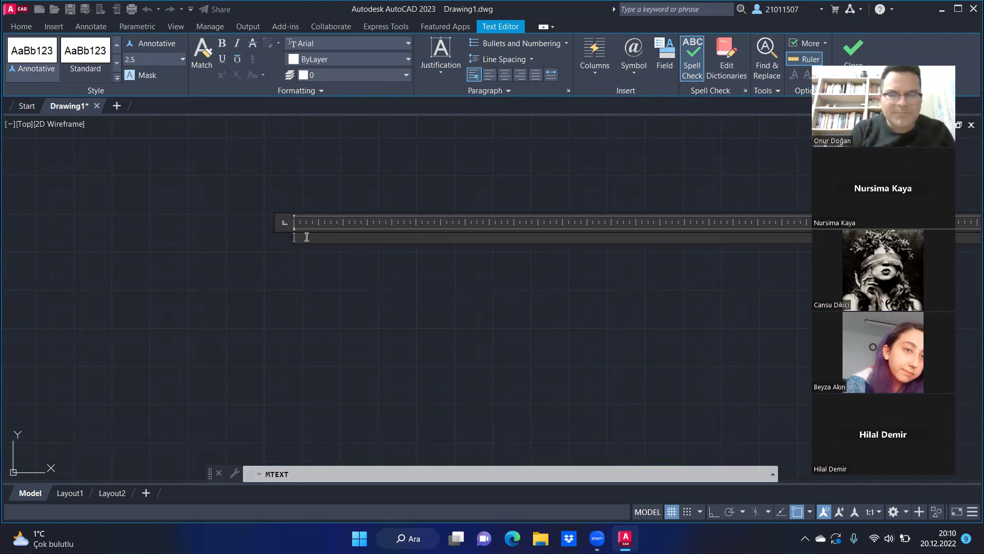
pyautogui.write('Cansu')
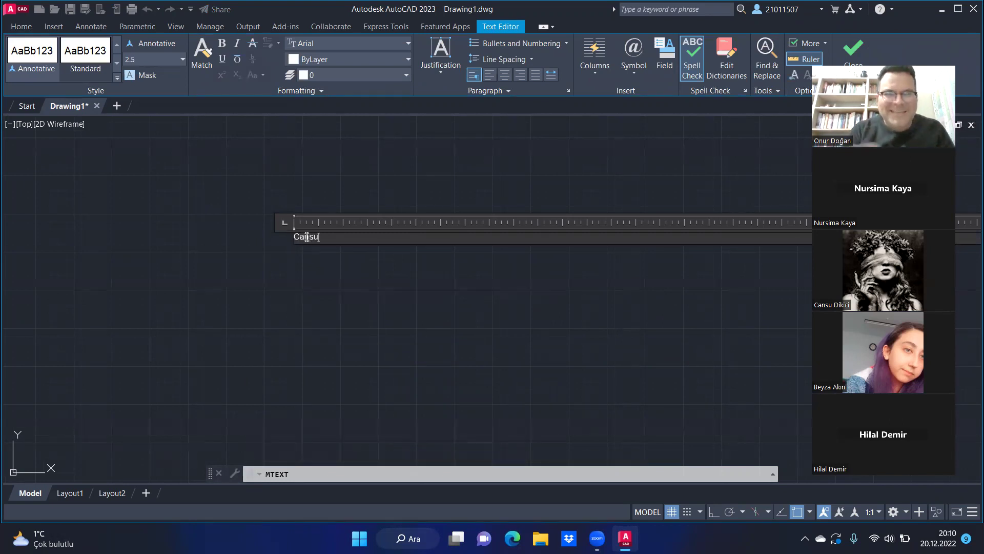
pyautogui.press('Escape')
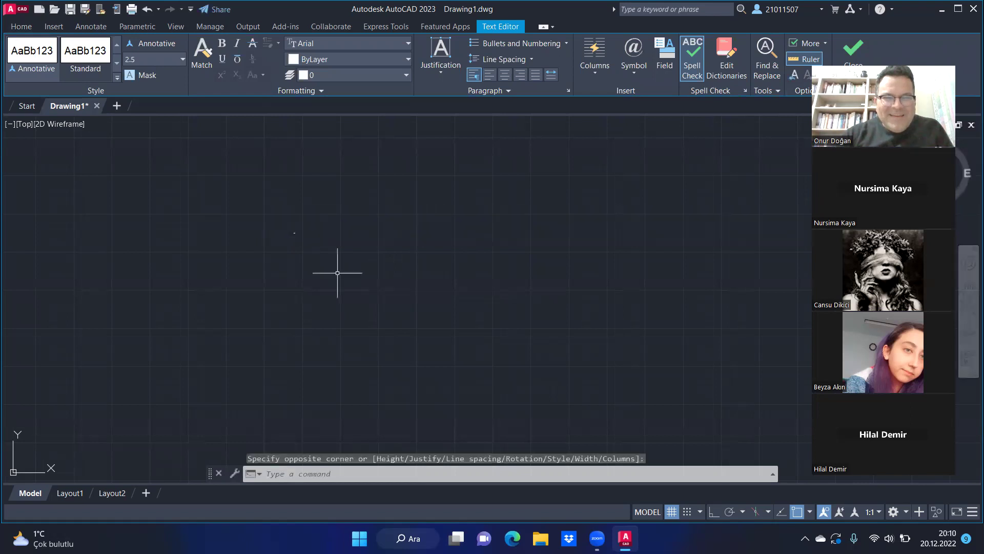
# - Scale the text label by a factor of 10 about a picked base point
pyautogui.scroll(2, 292, 234)
pyautogui.scroll(2, 318, 220)
pyautogui.scroll(3, 308, 234)
pyautogui.click(387, 205)
pyautogui.click(314, 286)
pyautogui.scroll(-1, 407, 259)
pyautogui.scroll(-2, 439, 246)
pyautogui.write('SCALE')
pyautogui.press('Return')
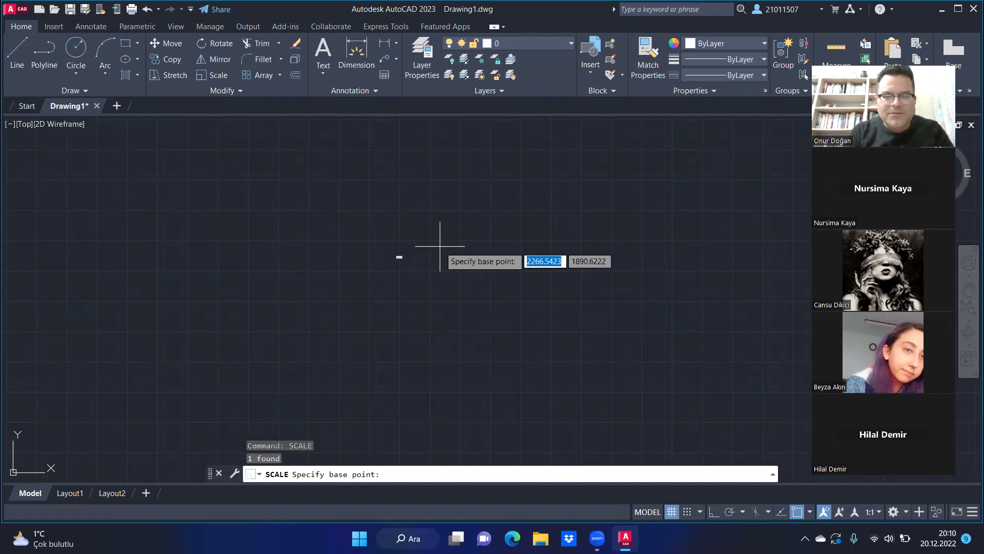
pyautogui.write('10')
pyautogui.press('BackSpace')
pyautogui.press('BackSpace')
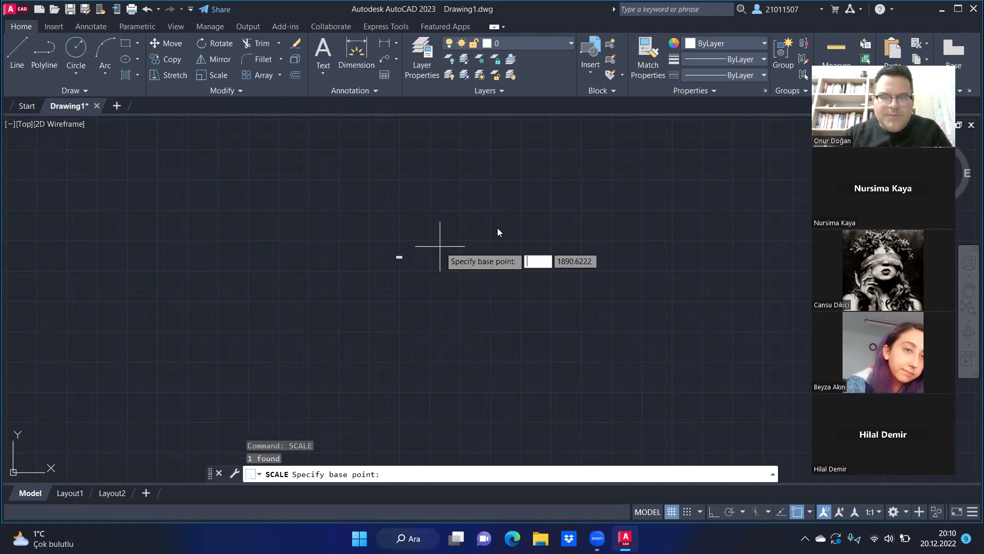
pyautogui.click(485, 228)
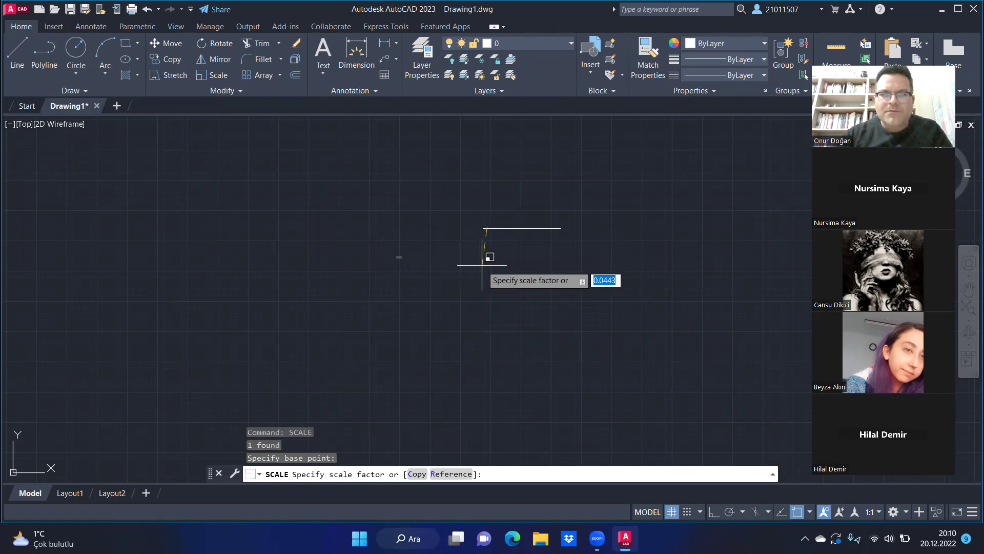
pyautogui.write('10')
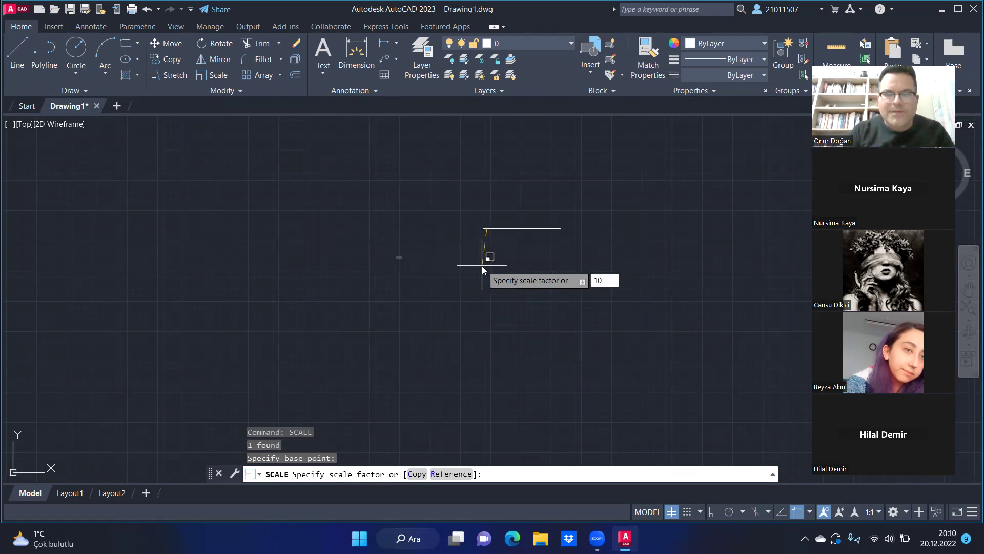
pyautogui.press('Return')
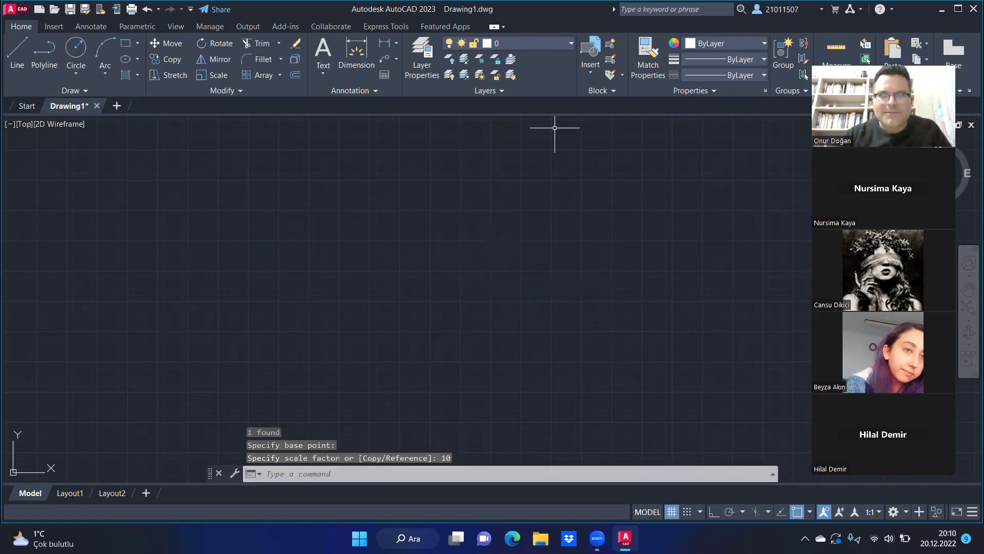
pyautogui.scroll(-2, 513, 164)
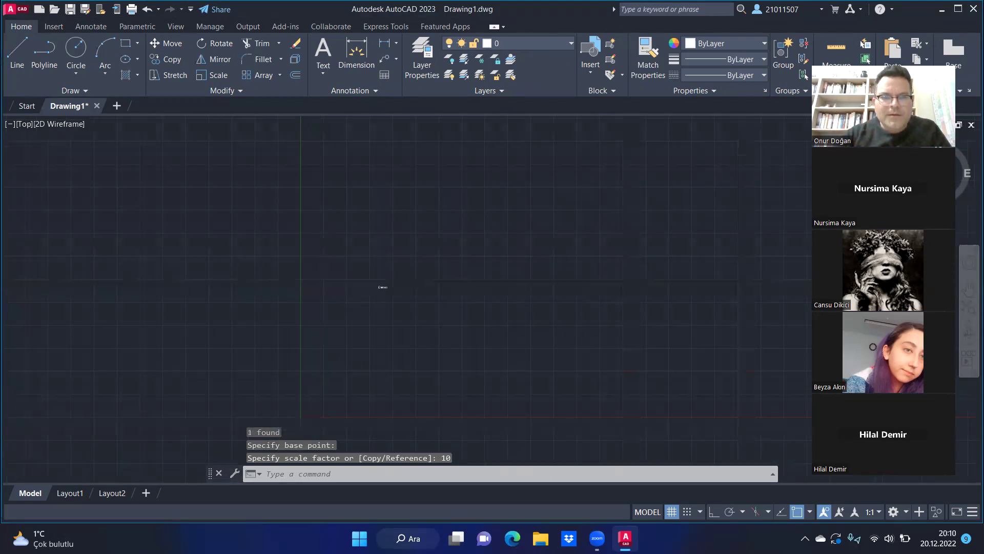
pyautogui.scroll(3, 426, 272)
pyautogui.scroll(2, 435, 221)
pyautogui.scroll(-1, 451, 193)
pyautogui.scroll(2, 435, 227)
pyautogui.scroll(-1, 435, 227)
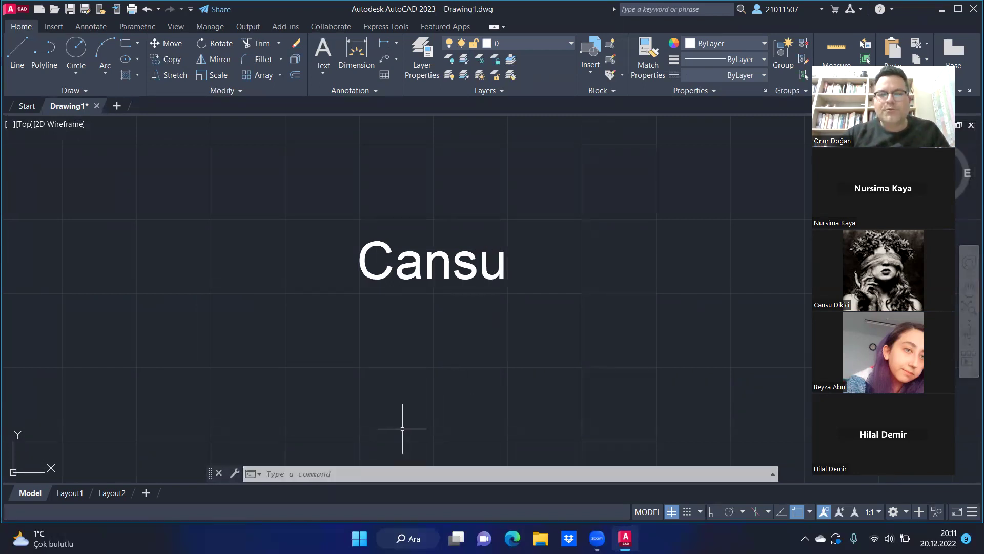
# - Edit the label in place with DDEDIT, raising its text height from 25 to 100
pyautogui.click(326, 474)
pyautogui.write('DD')
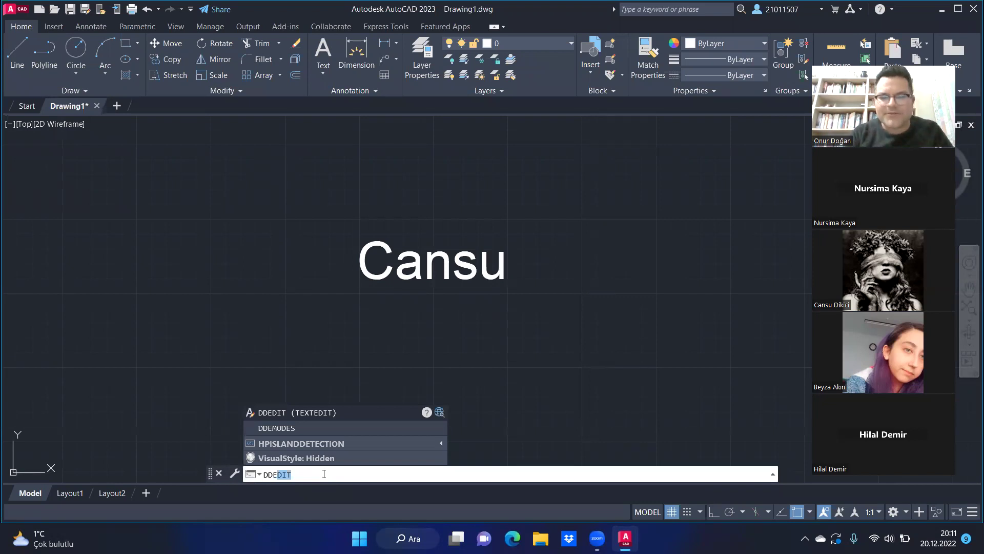
pyautogui.press('Return')
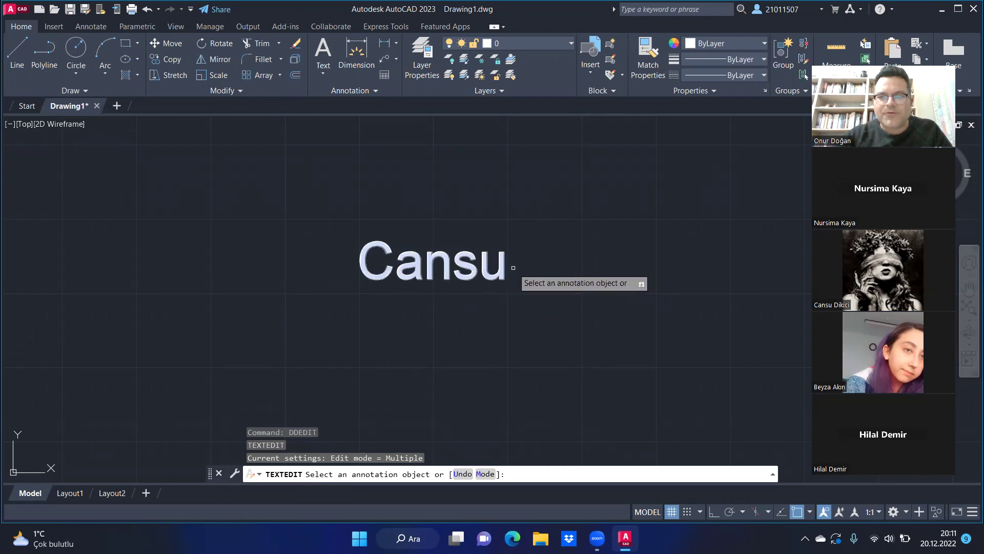
pyautogui.click(487, 267)
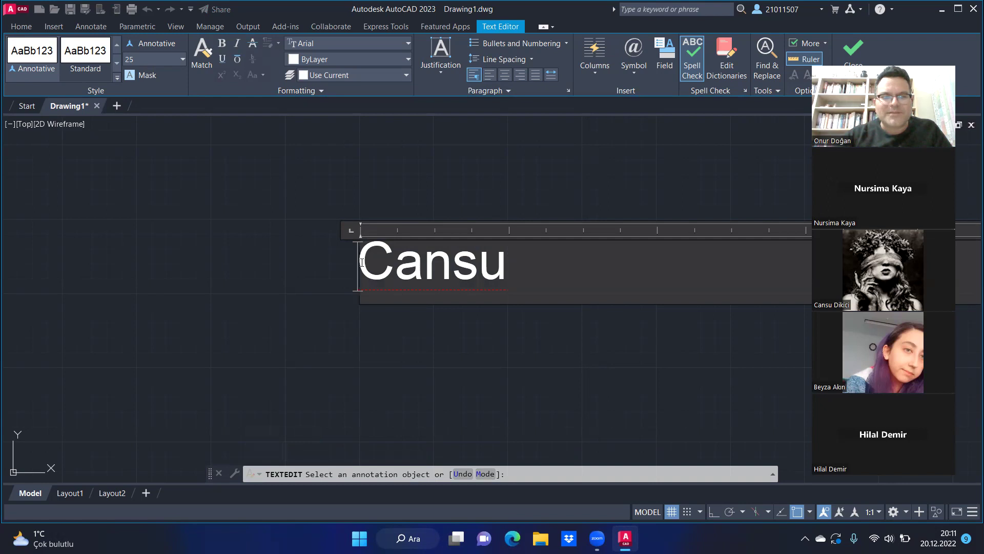
pyautogui.moveTo(362, 262); pyautogui.dragTo(502, 267)
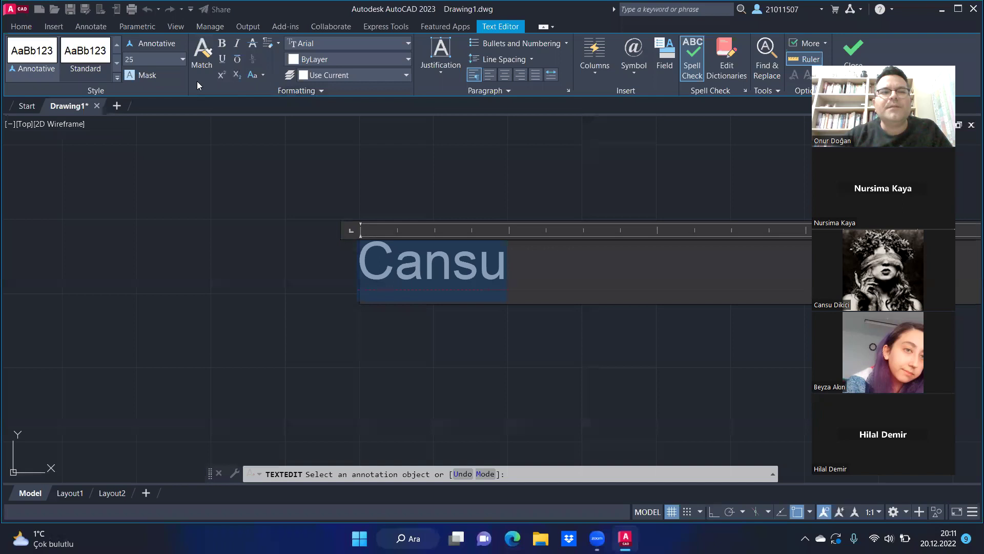
pyautogui.click(131, 76)
pyautogui.hotkey('ctrl', 'a')
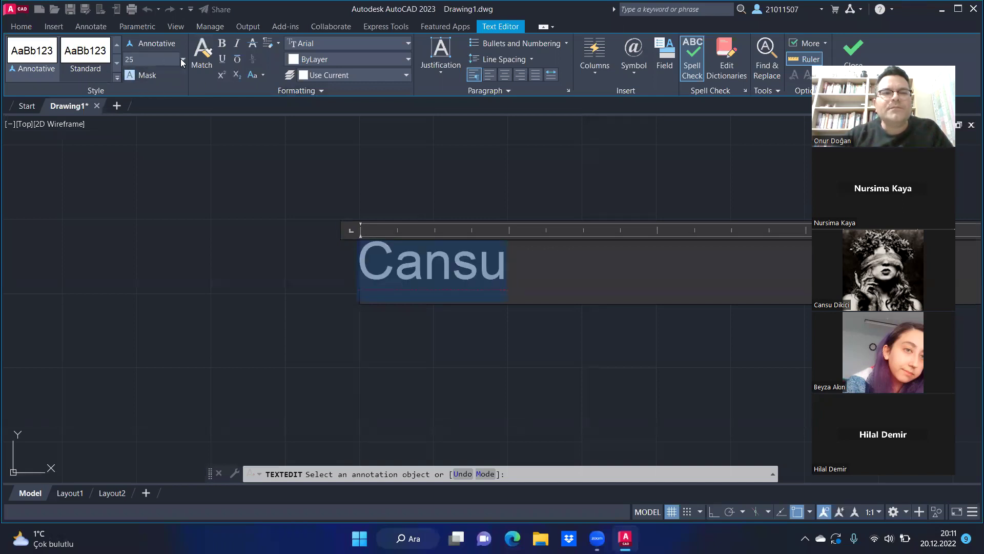
pyautogui.click(182, 60)
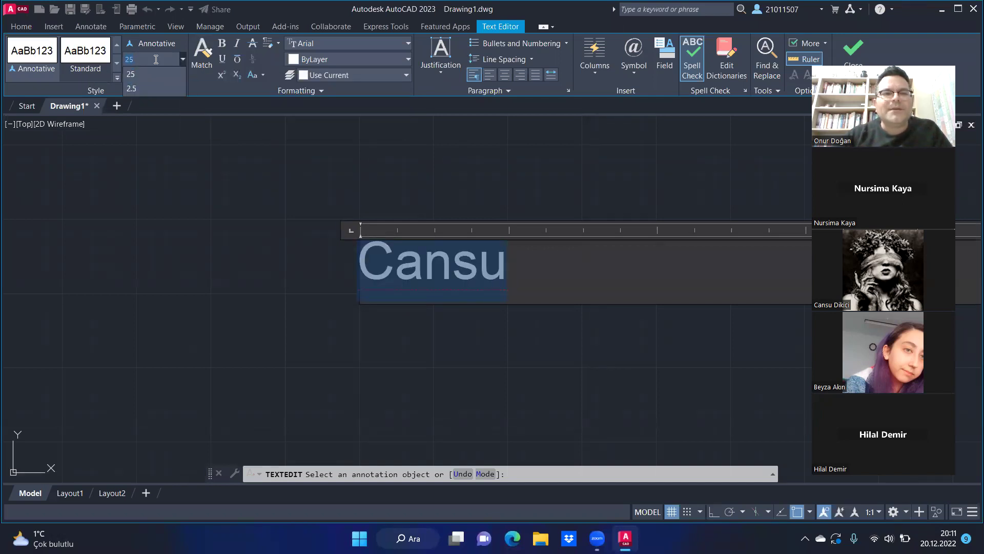
pyautogui.click(133, 61)
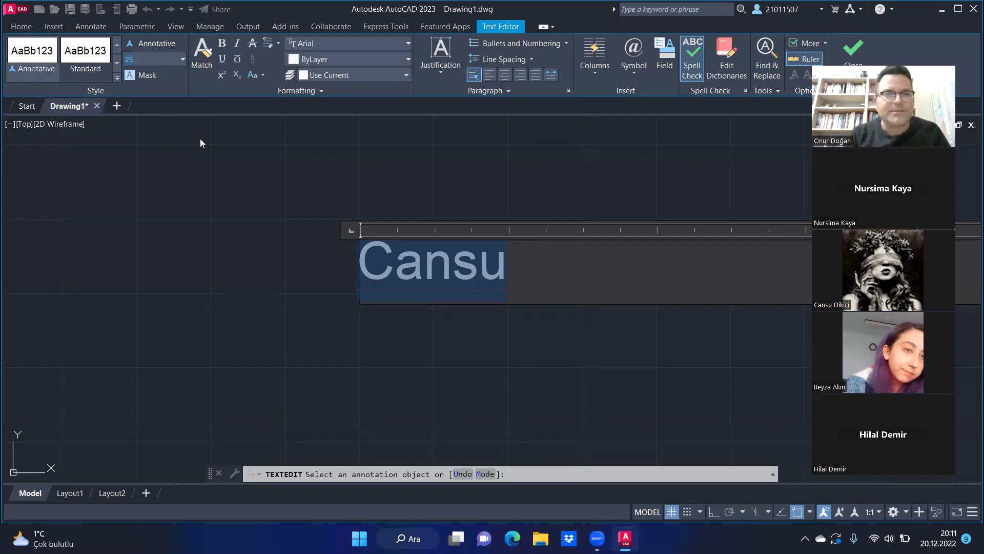
pyautogui.write('100')
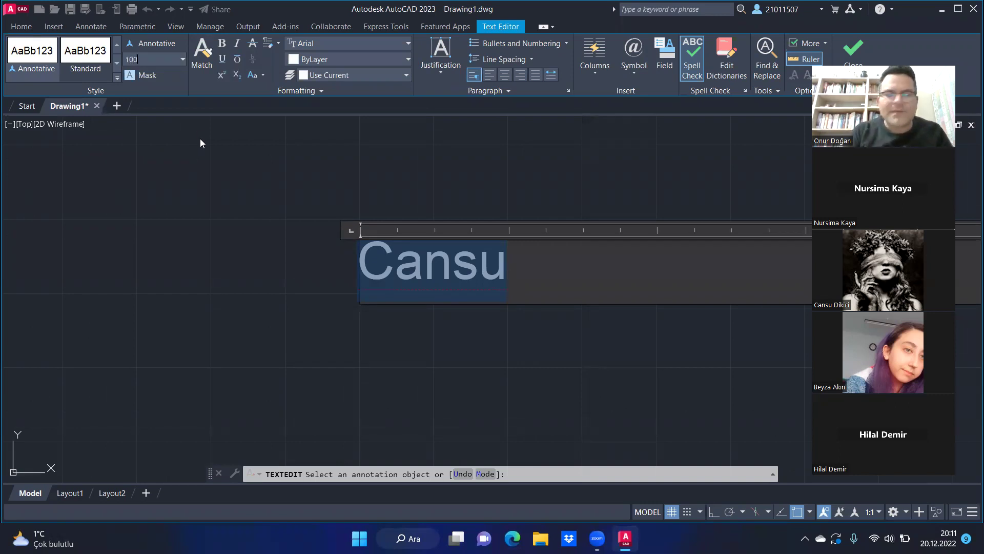
pyautogui.press('Return')
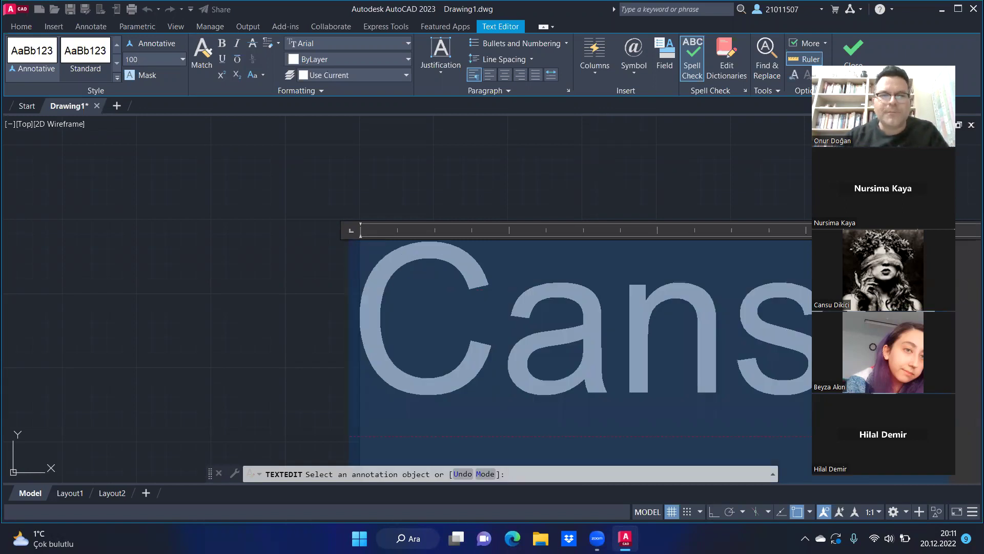
pyautogui.press('Escape')
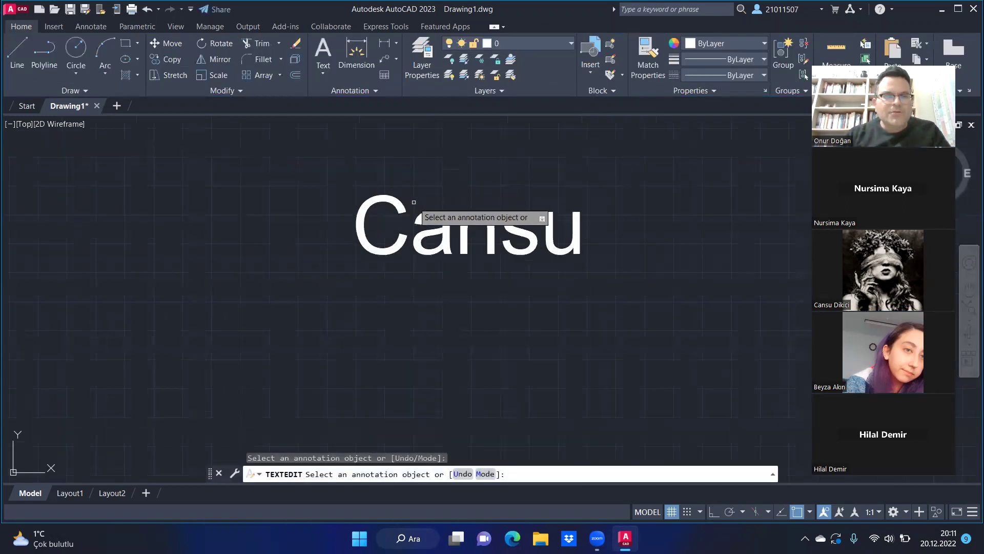
pyautogui.press('Escape')
pyautogui.press('Escape')
pyautogui.write('dde')
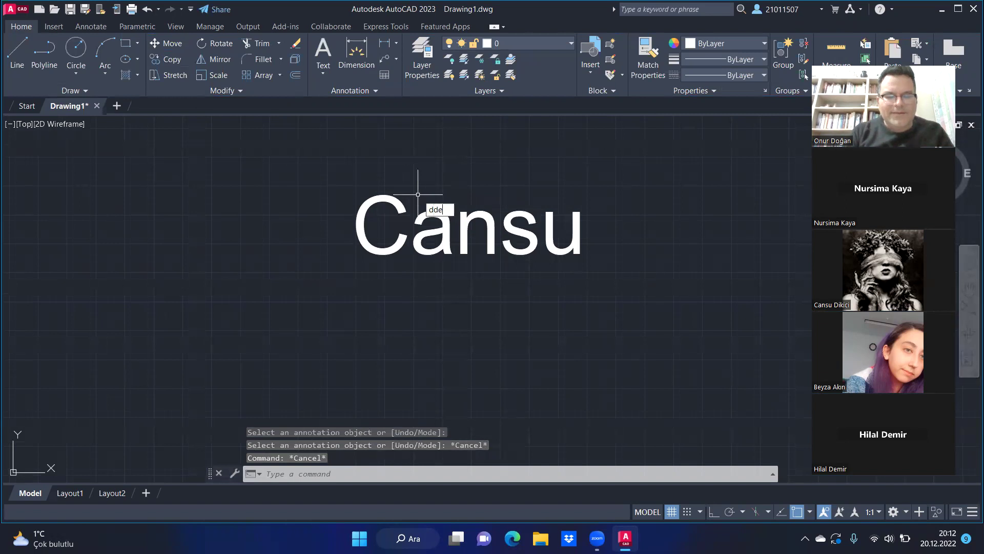
# - Make the Cansu text red and add an overline in the Text Editor
pyautogui.press('Return')
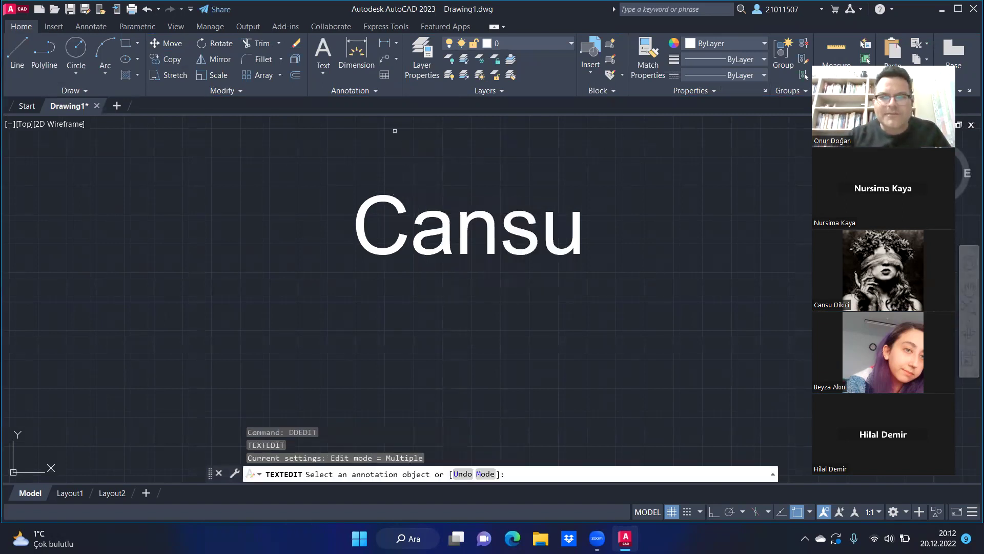
pyautogui.click(553, 226)
pyautogui.click(442, 221)
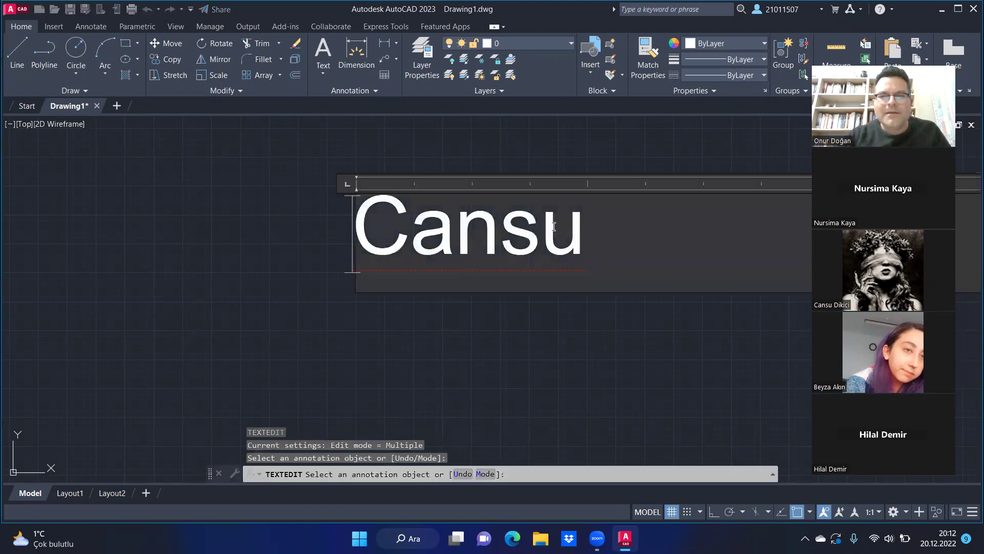
pyautogui.moveTo(357, 229); pyautogui.dragTo(568, 243)
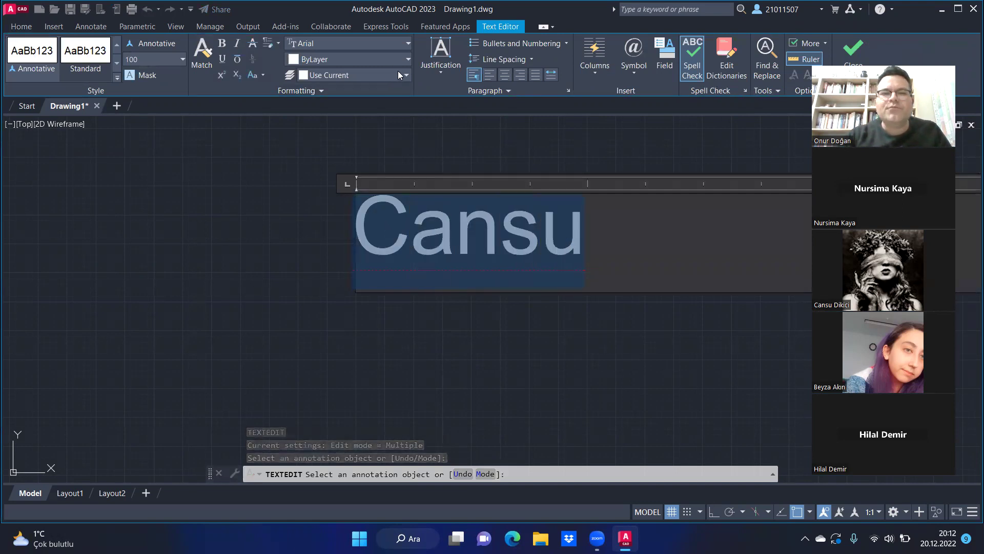
pyautogui.click(406, 60)
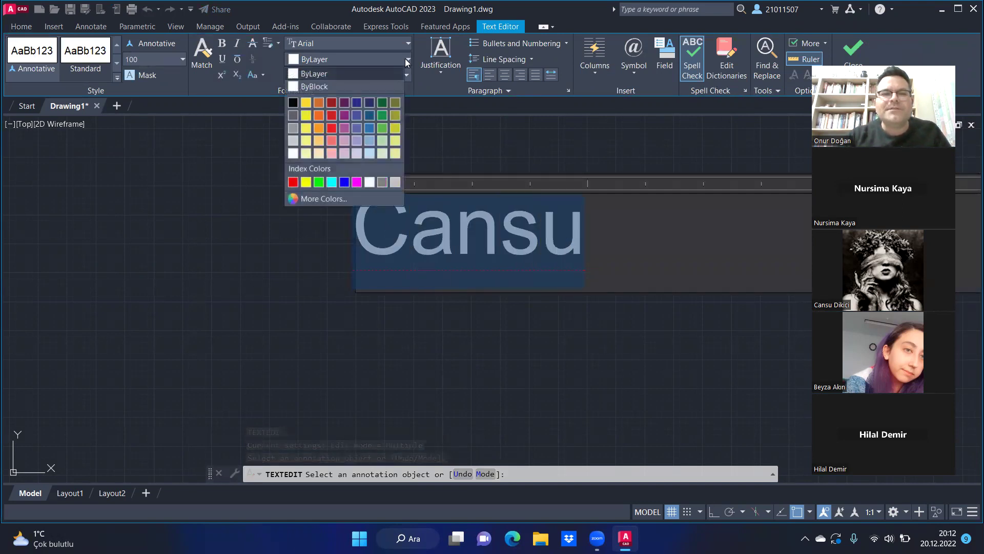
pyautogui.click(293, 183)
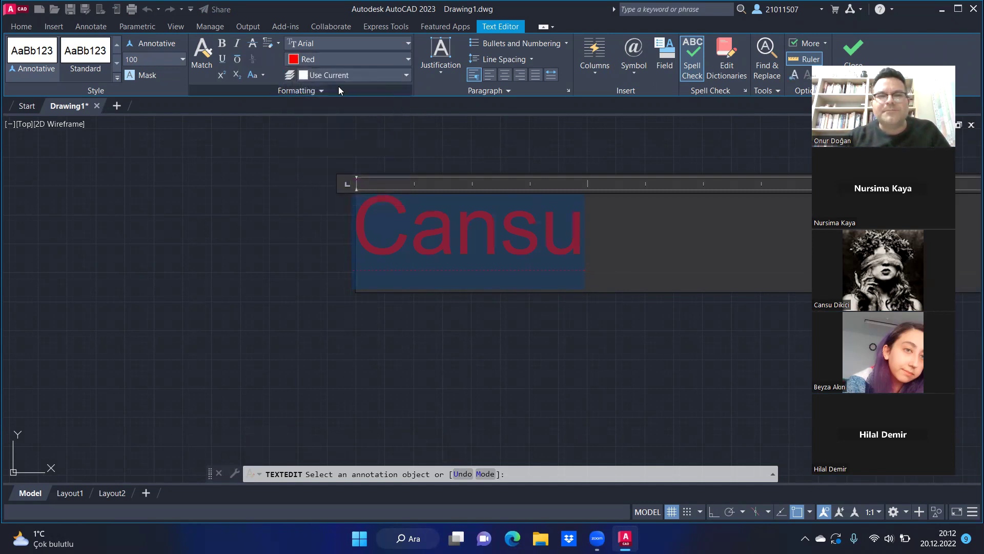
pyautogui.click(237, 57)
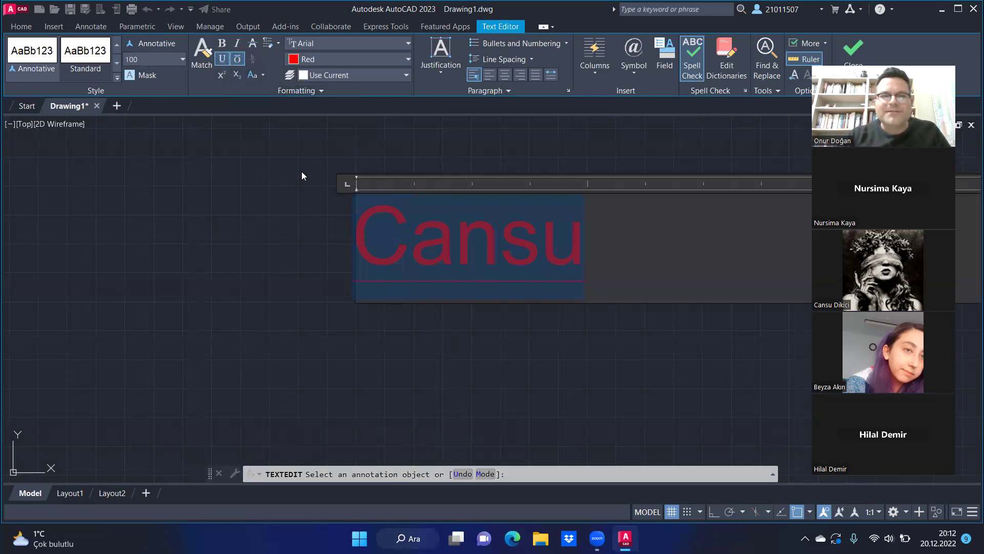
pyautogui.click(488, 308)
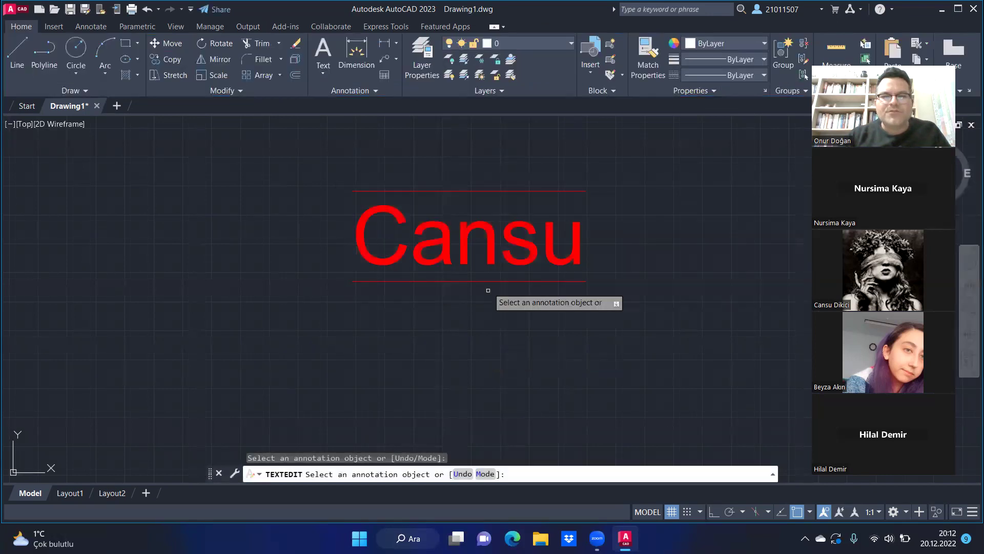
pyautogui.press('Escape')
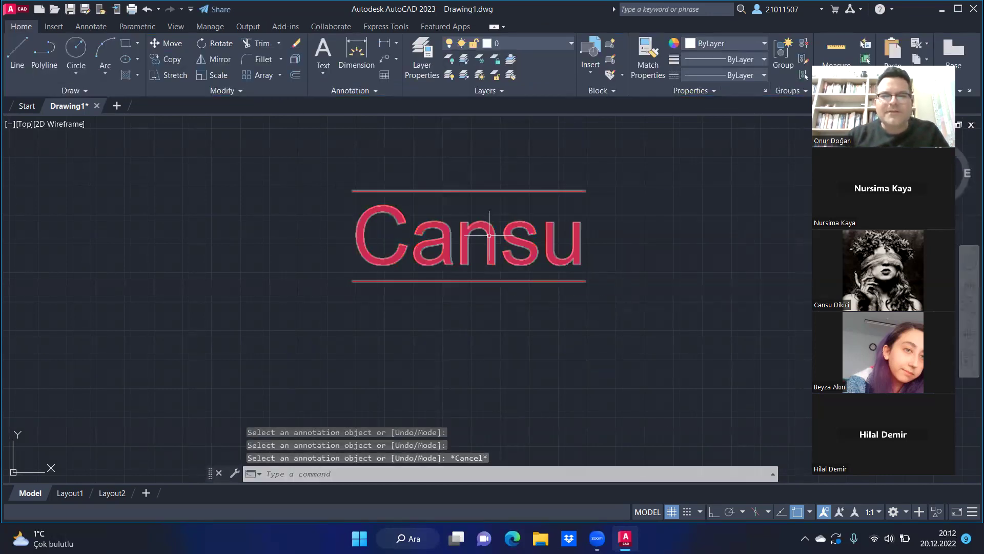
# - Restart the DDEDIT text-editing command
pyautogui.click(455, 473)
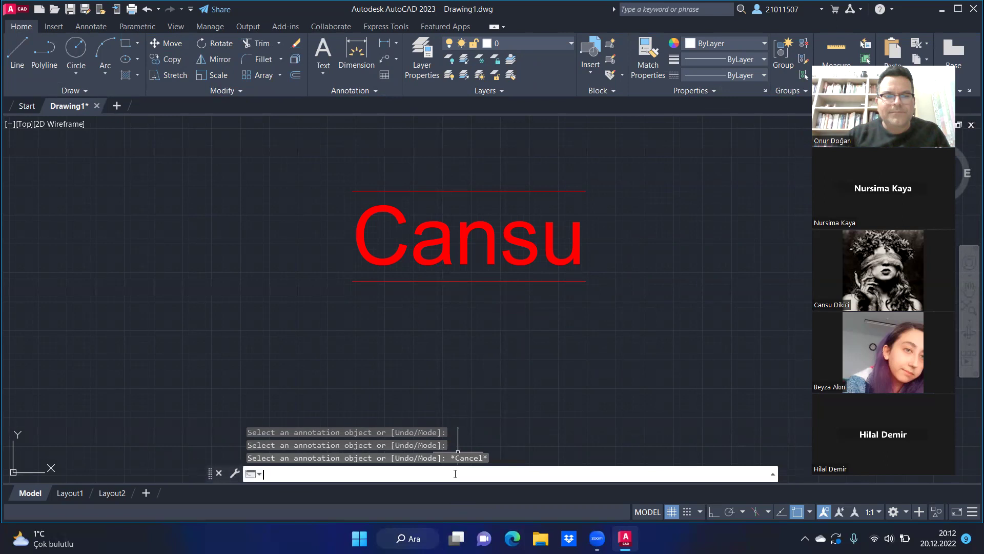
pyautogui.write('DDEd')
pyautogui.press('Return')
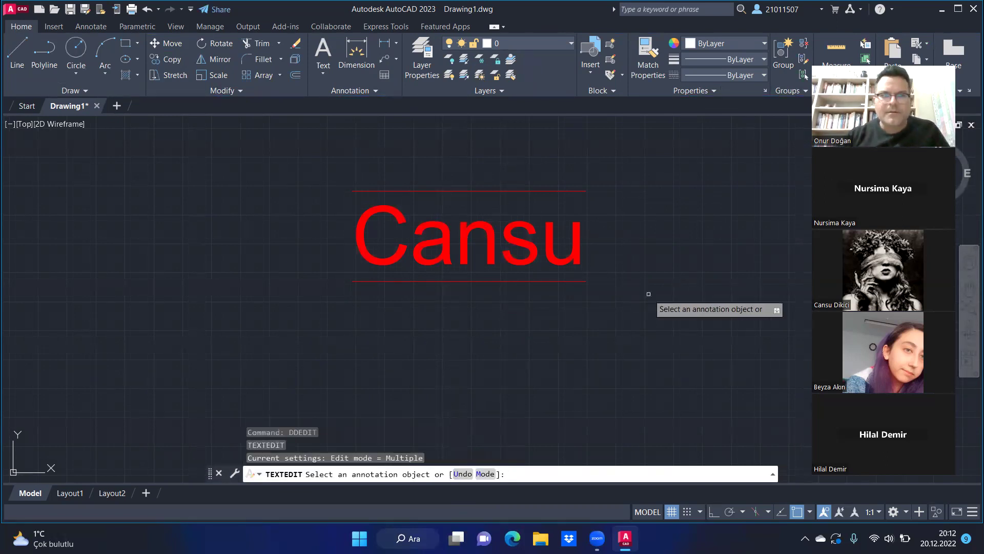
# - Convert the red overlined Cansu text to UPPERCASE so it reads CANSU
pyautogui.click(523, 245)
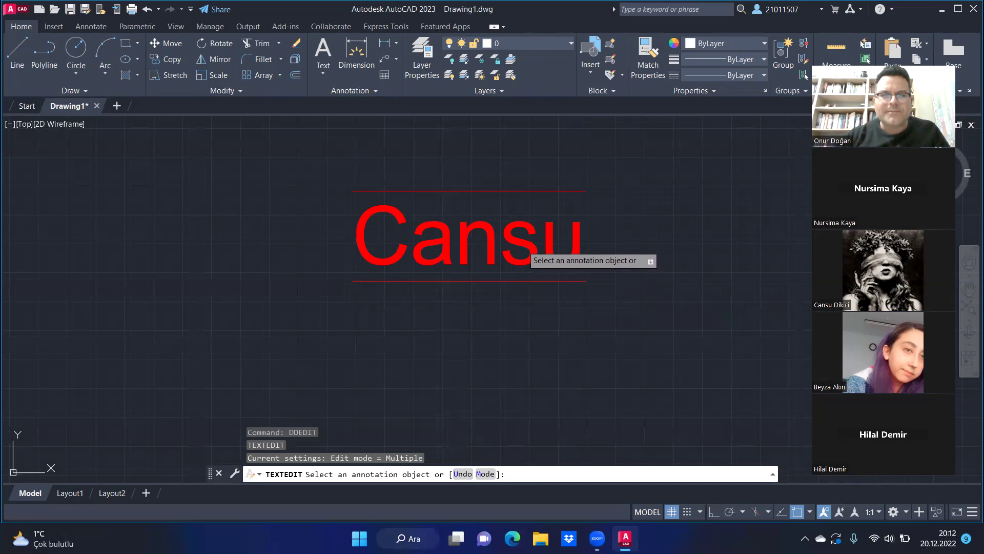
pyautogui.moveTo(355, 252); pyautogui.dragTo(587, 246)
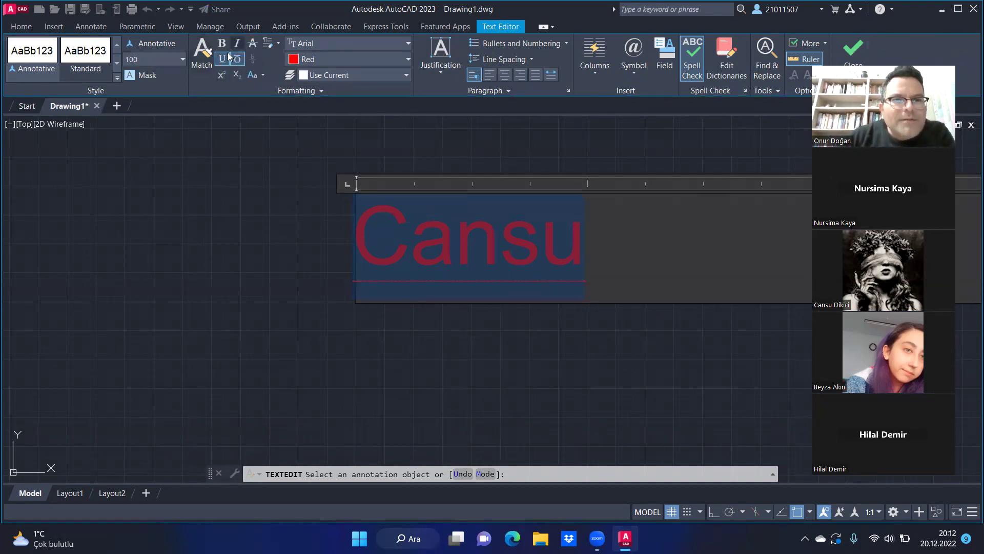
pyautogui.click(285, 92)
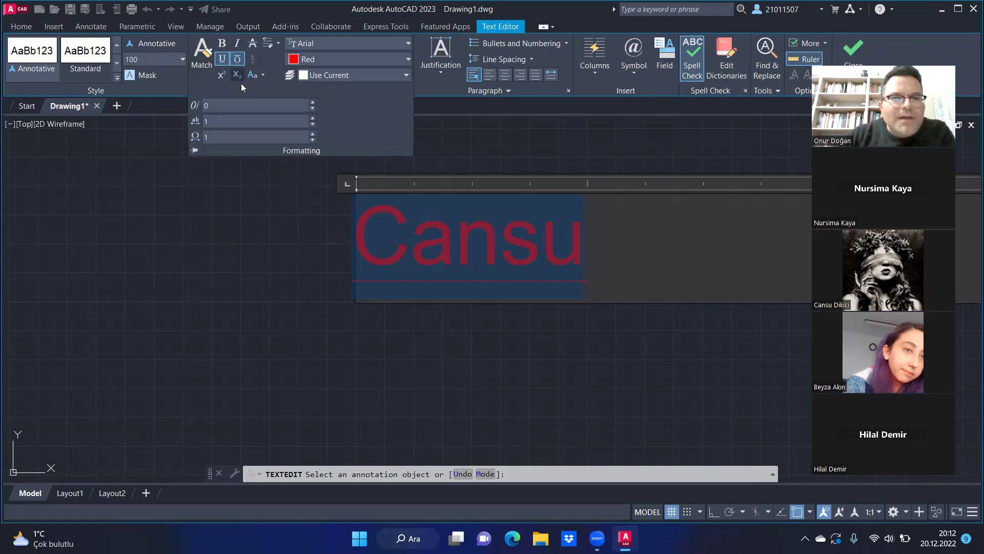
pyautogui.click(262, 75)
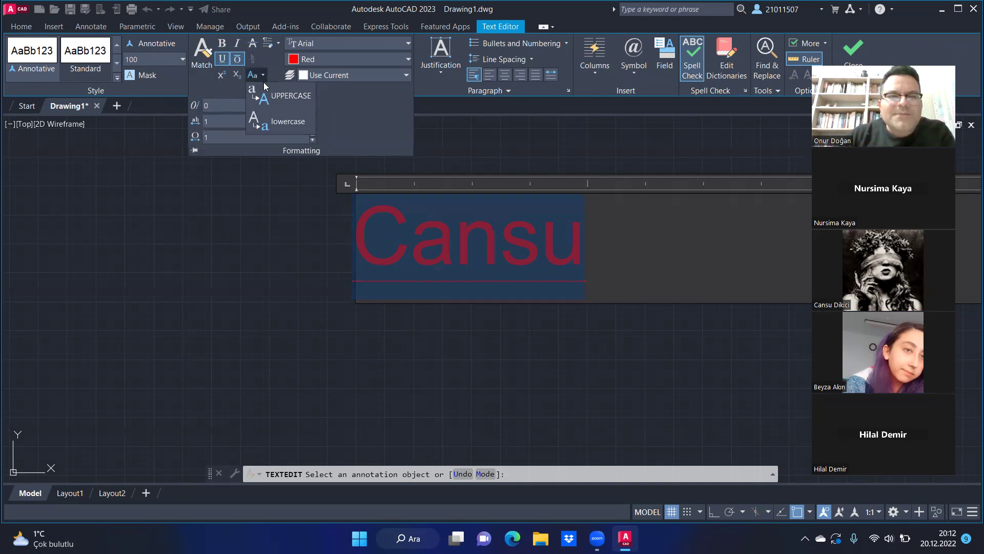
pyautogui.click(275, 99)
pyautogui.hotkey('ctrl', 'z')
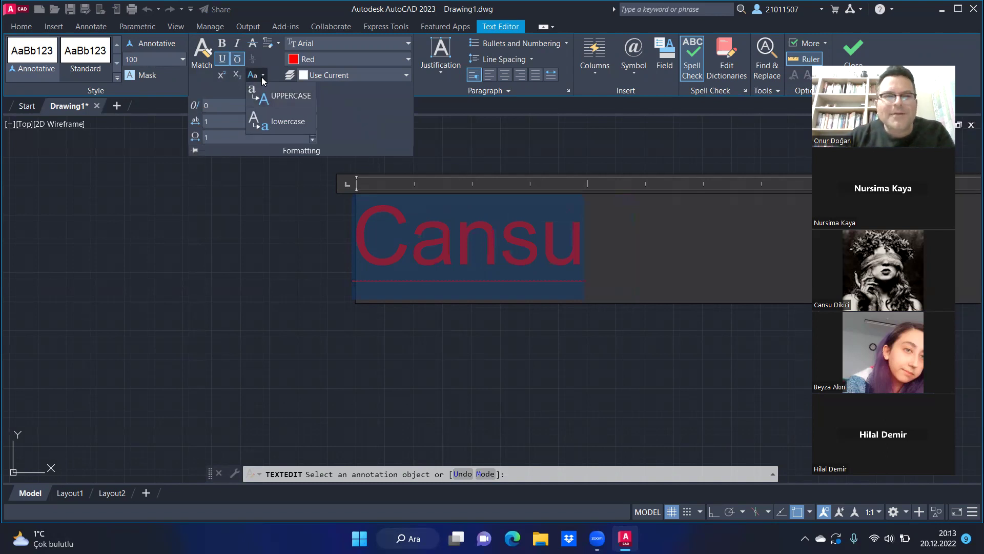
pyautogui.click(268, 96)
pyautogui.hotkey('ctrl', 'z')
pyautogui.click(265, 96)
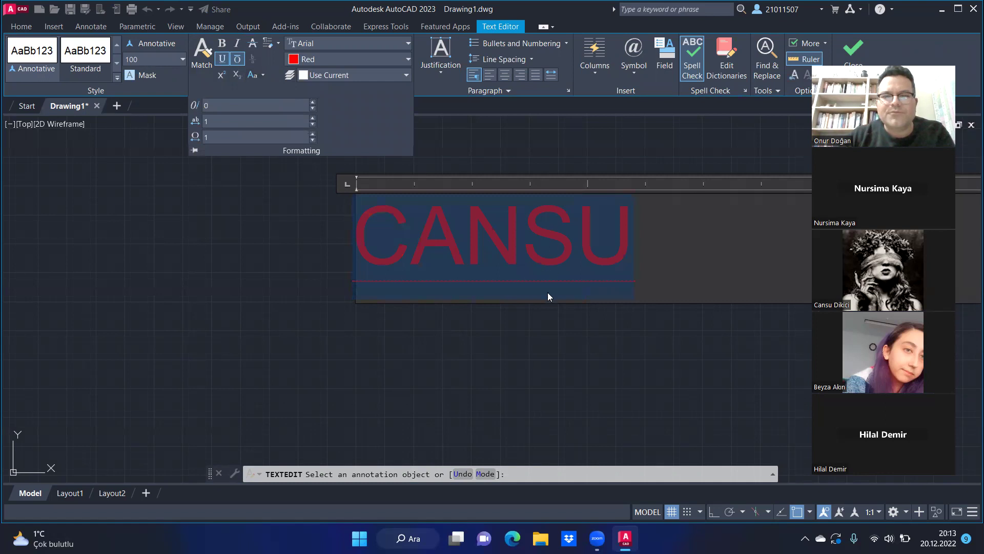
pyautogui.click(510, 358)
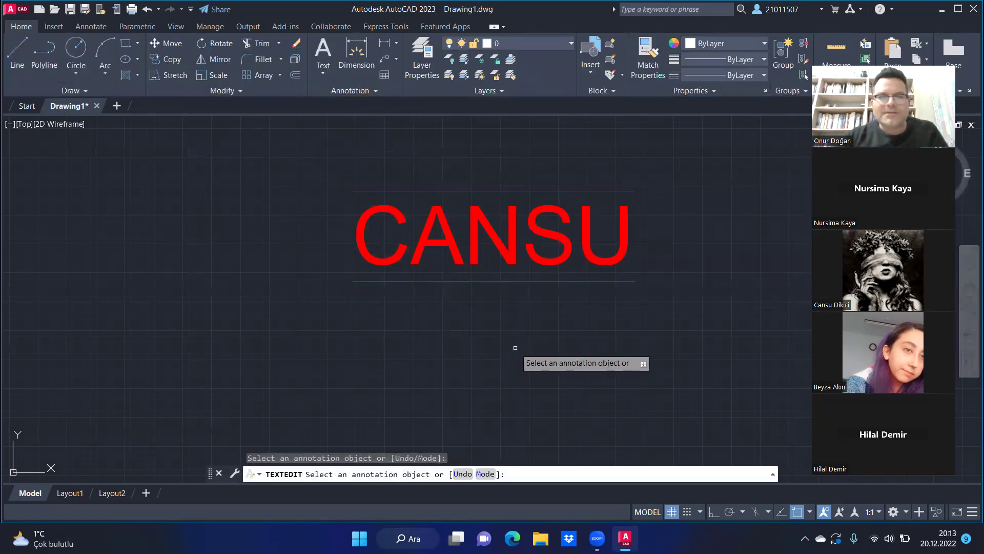
pyautogui.press('Escape')
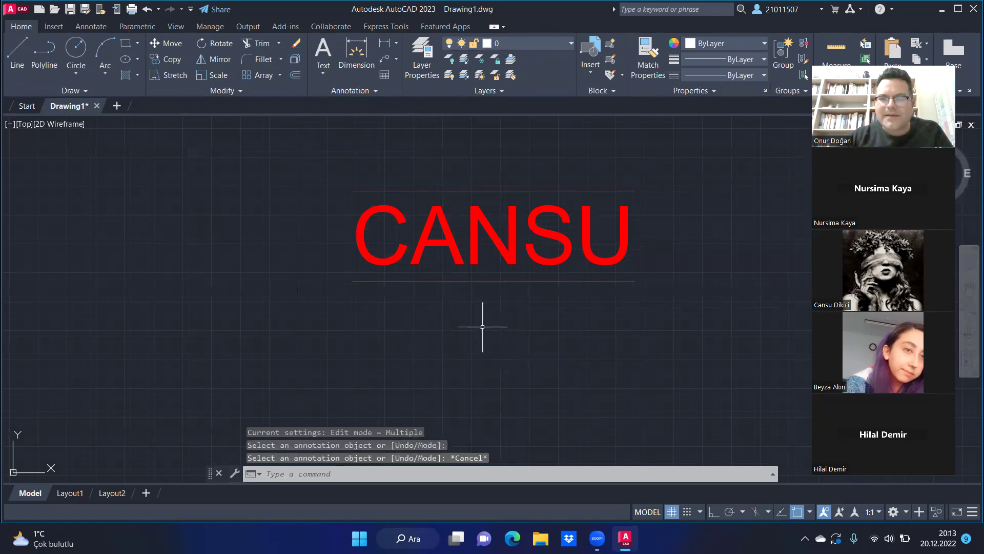
pyautogui.scroll(-4, 635, 212)
pyautogui.scroll(2, 635, 202)
pyautogui.scroll(4, 607, 213)
# - Start DTEXT with its start point above and right of CANSU
pyautogui.scroll(-4, 613, 220)
pyautogui.scroll(2, 610, 231)
pyautogui.scroll(2, 610, 226)
pyautogui.scroll(-6, 512, 231)
pyautogui.scroll(-2, 469, 246)
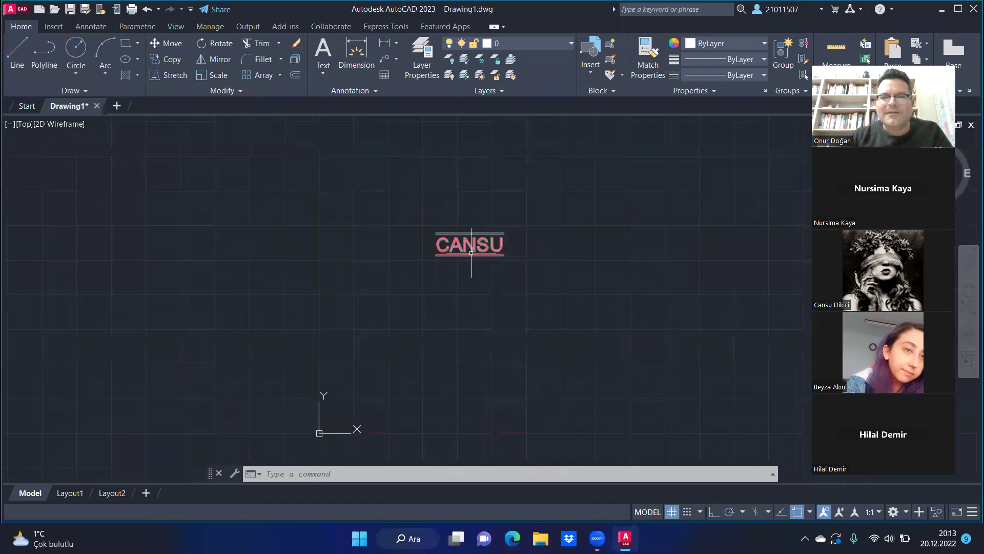
pyautogui.scroll(4, 608, 244)
pyautogui.click(371, 472)
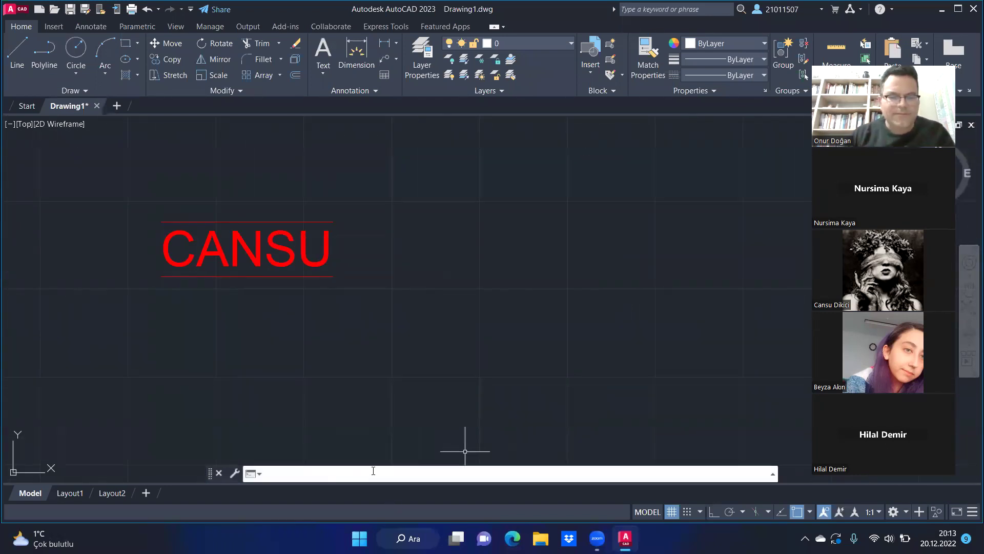
pyautogui.write('dD')
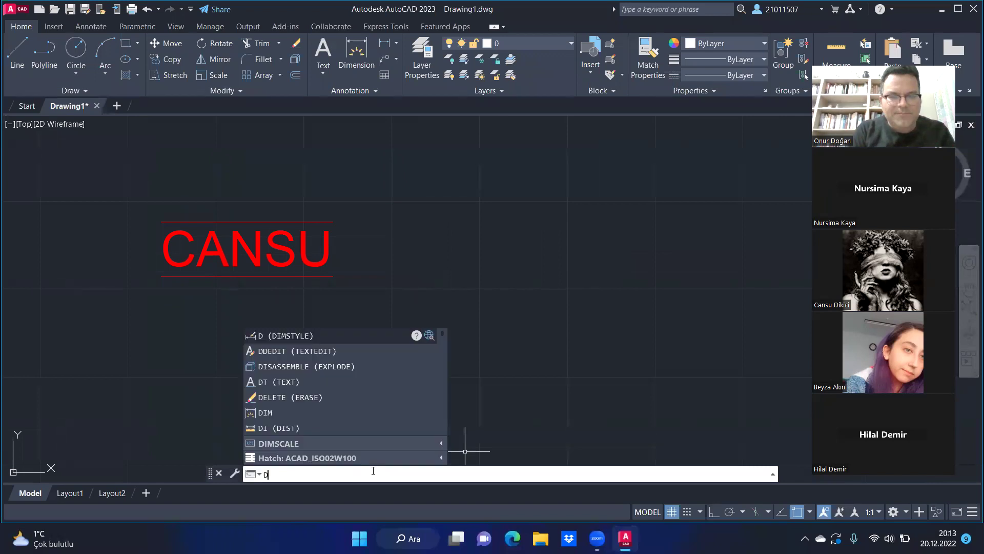
pyautogui.write('xt')
pyautogui.press('Return')
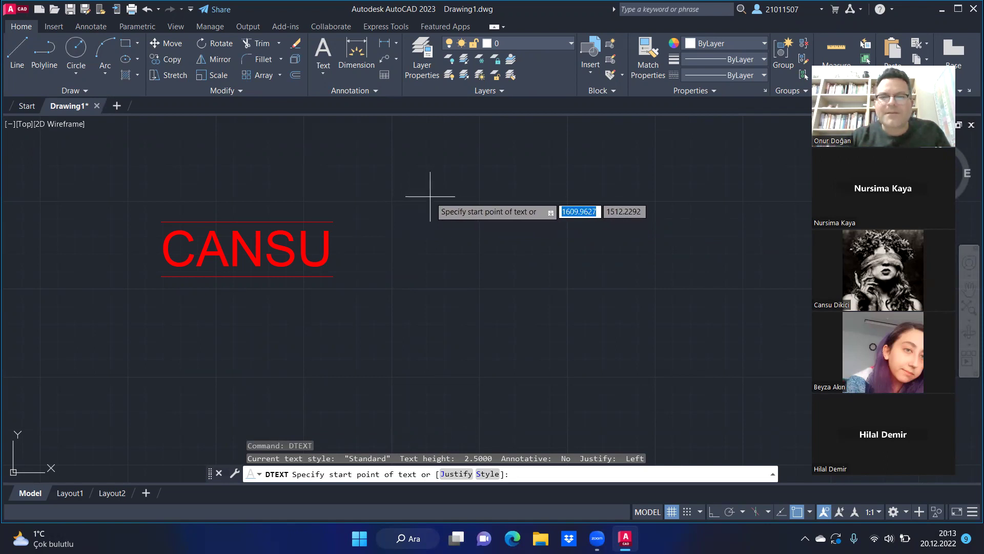
pyautogui.click(430, 197)
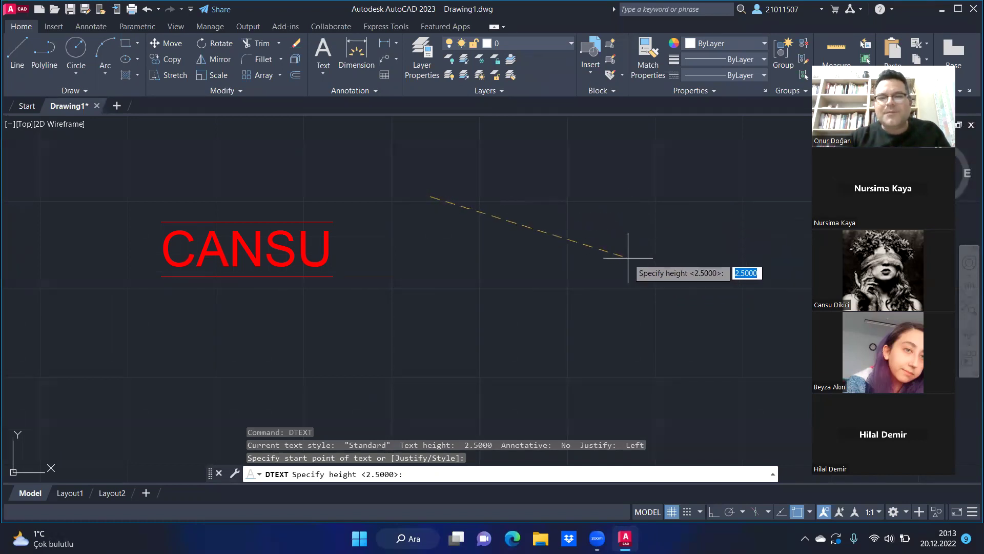
# - Write a large diagonal single-line 'Cansu' text at the default height
pyautogui.press('Return')
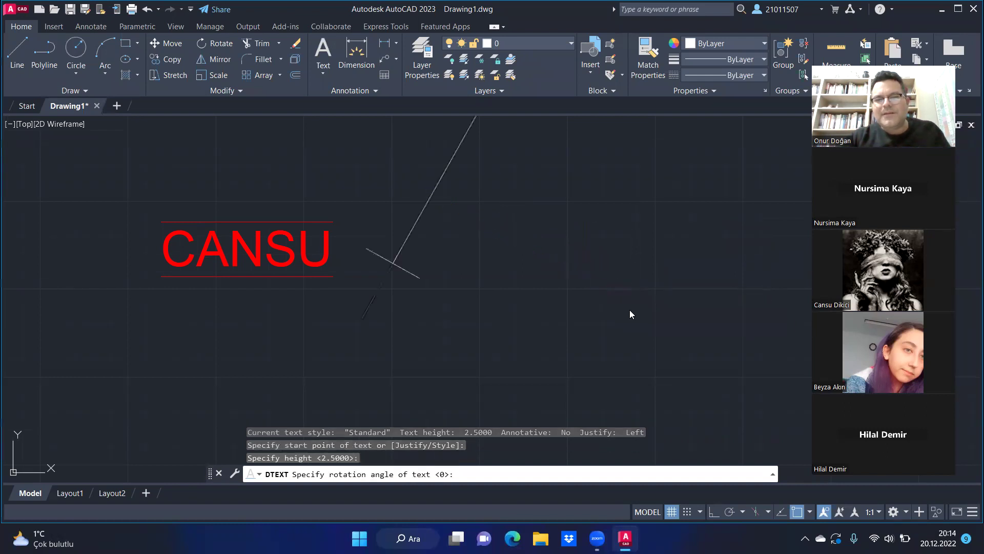
pyautogui.scroll(-3, 630, 309)
pyautogui.scroll(-2, 597, 284)
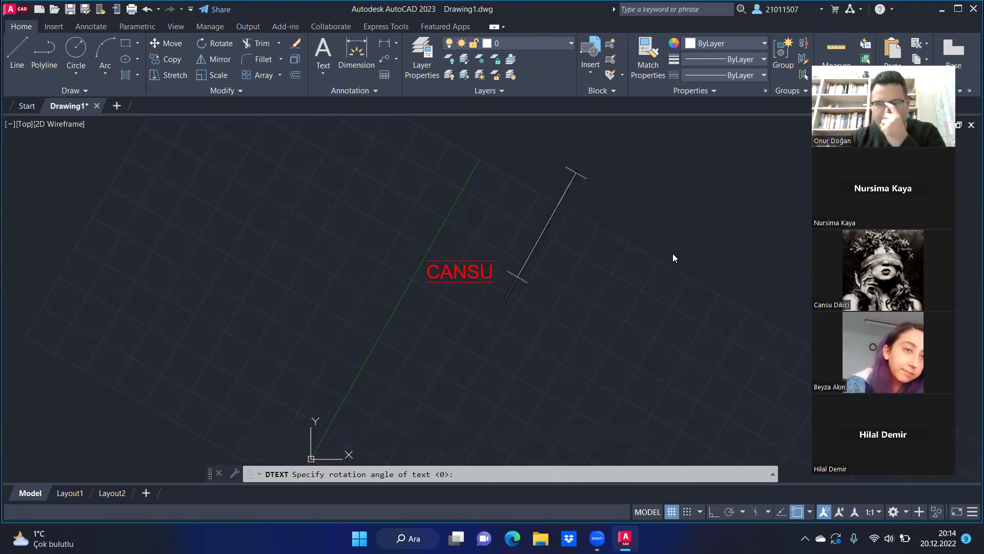
pyautogui.press('Return')
pyautogui.write('C')
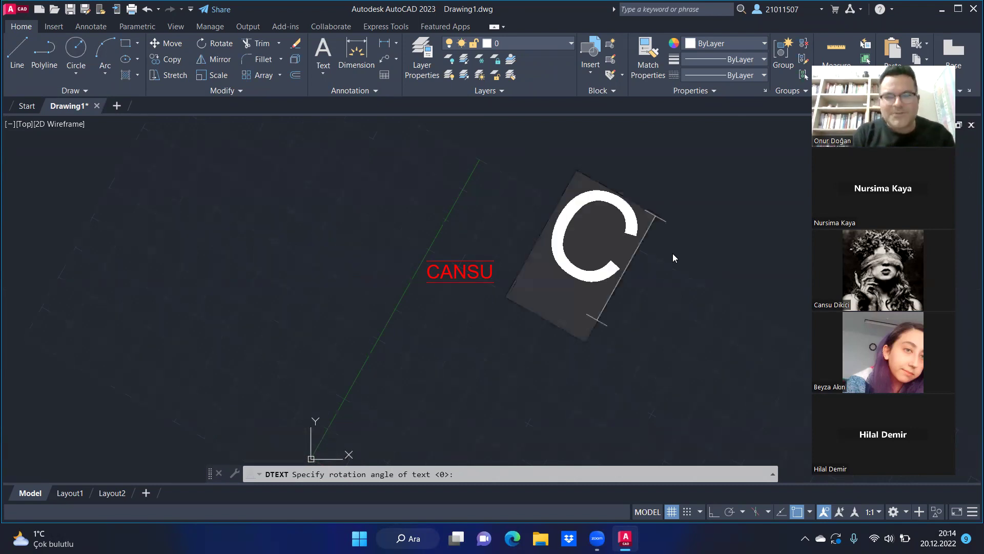
pyautogui.write('ansu')
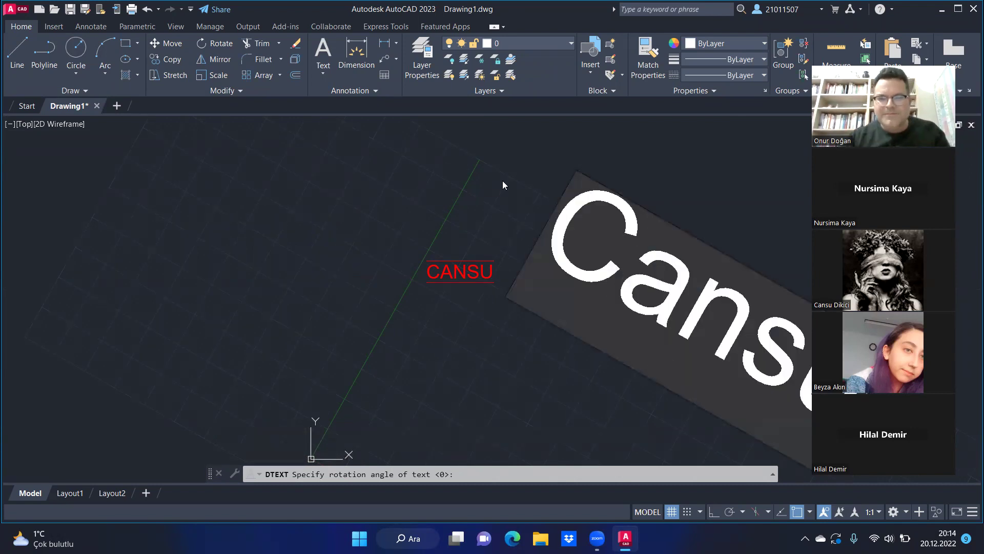
pyautogui.click(403, 194)
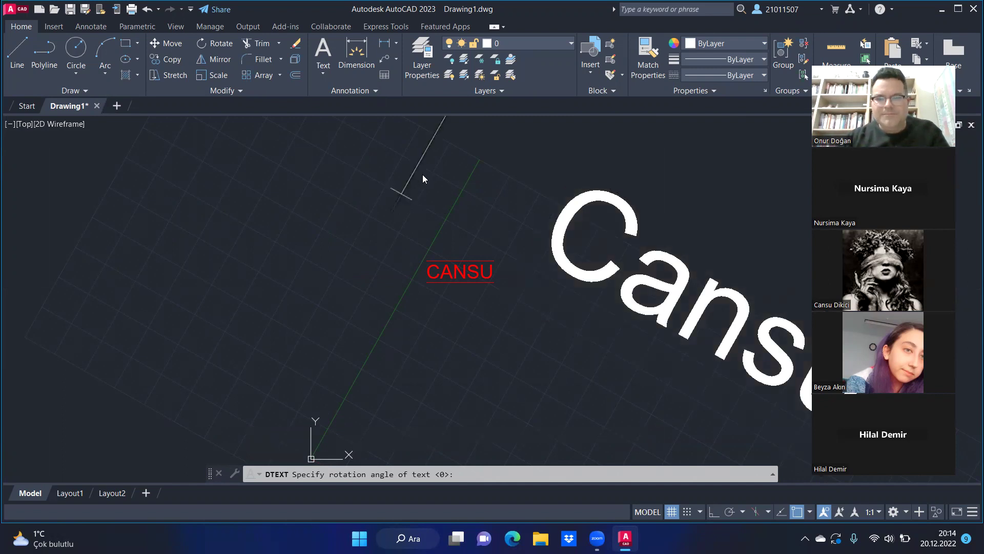
pyautogui.press('Return')
pyautogui.scroll(4, 449, 186)
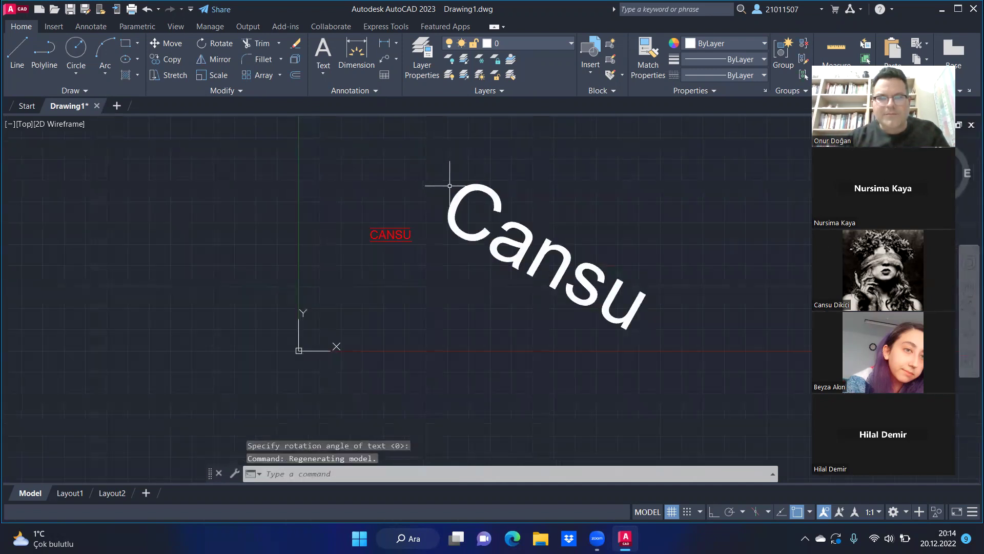
pyautogui.scroll(2, 608, 249)
pyautogui.scroll(-2, 614, 227)
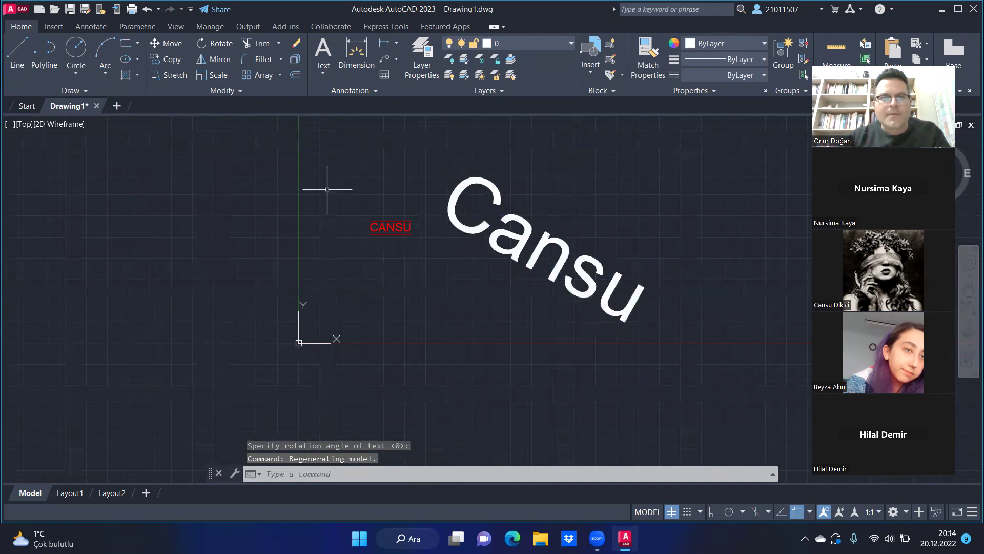
pyautogui.write('DDEdit')
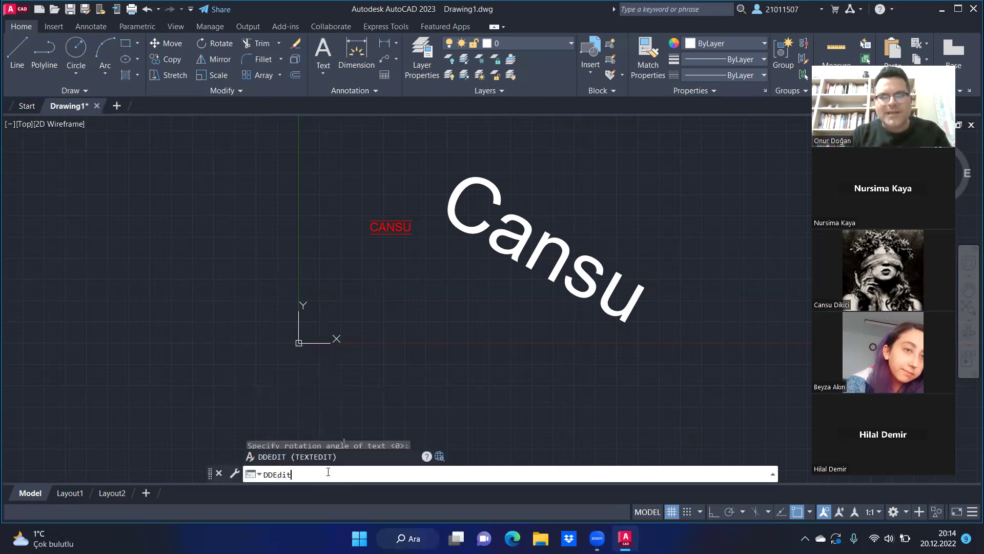
pyautogui.press('Return')
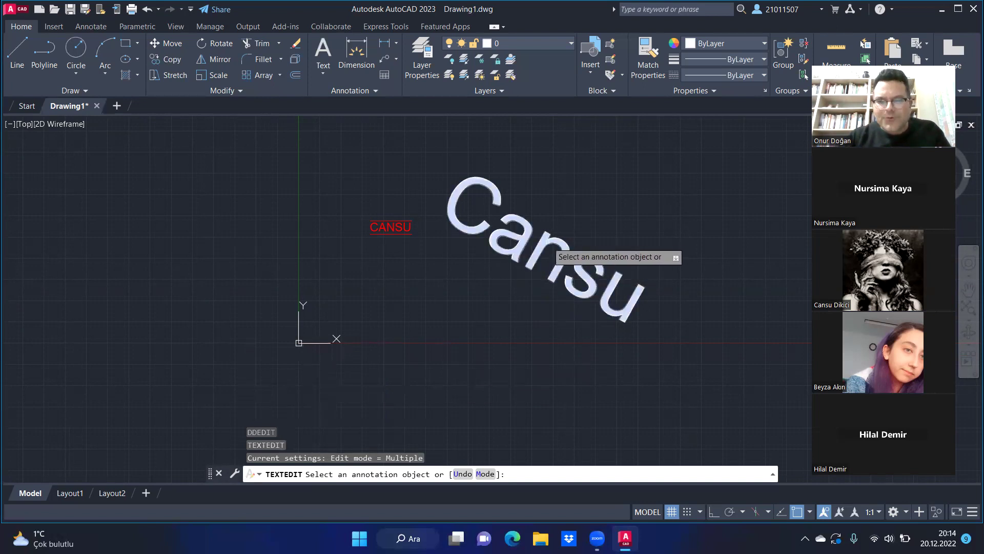
pyautogui.click(548, 243)
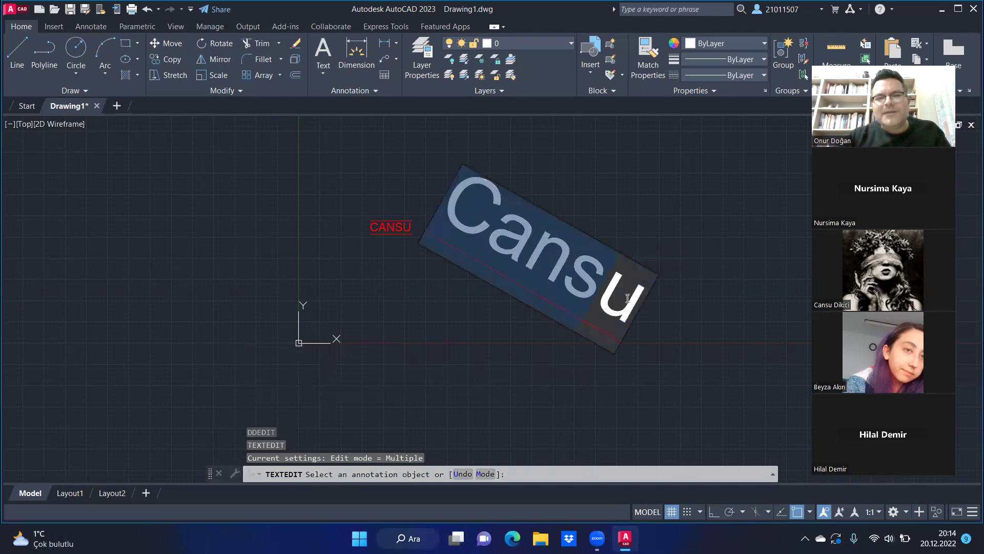
pyautogui.press('Escape')
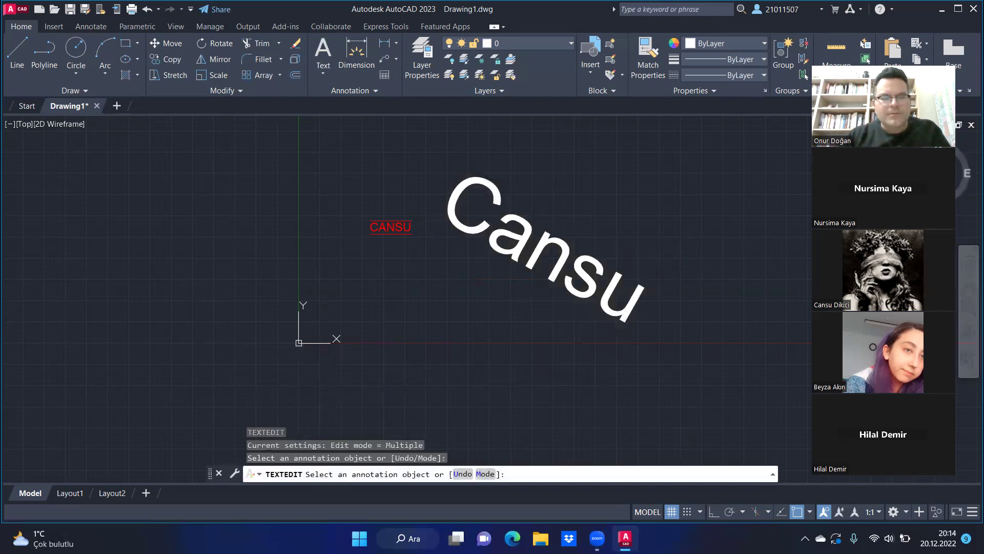
pyautogui.press('Escape')
pyautogui.press('Escape')
pyautogui.press('Escape')
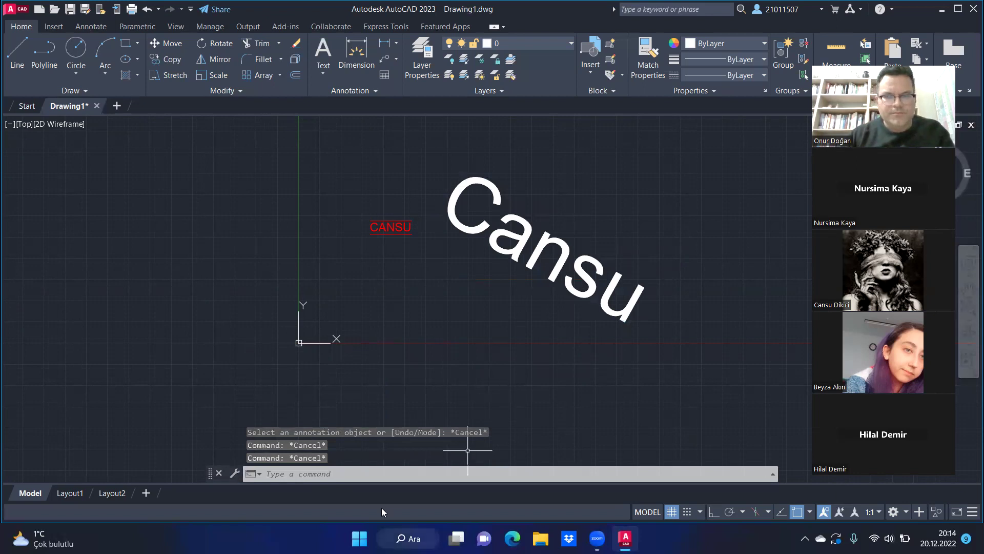
pyautogui.write('ddedit')
pyautogui.press('Return')
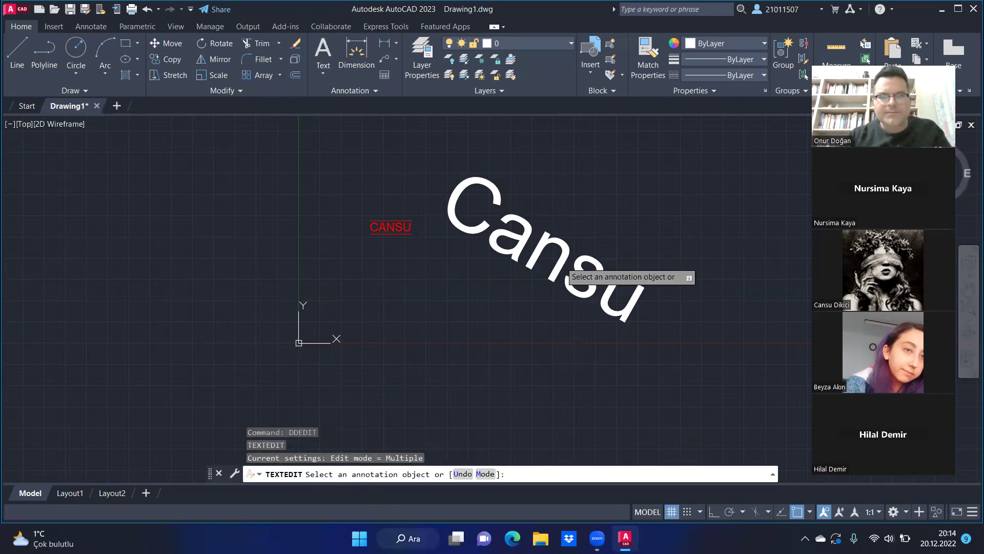
pyautogui.click(517, 244)
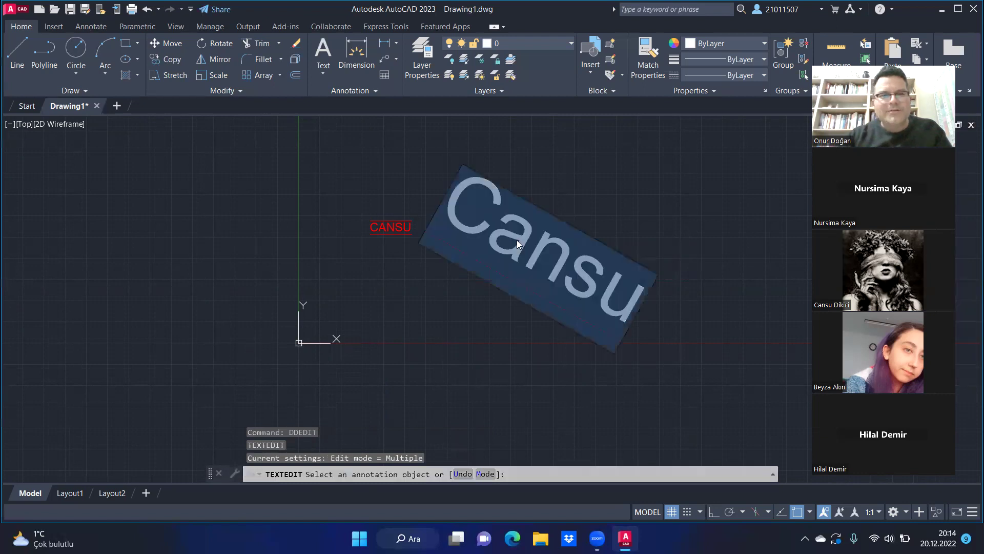
pyautogui.doubleClick(459, 203)
pyautogui.click(635, 292)
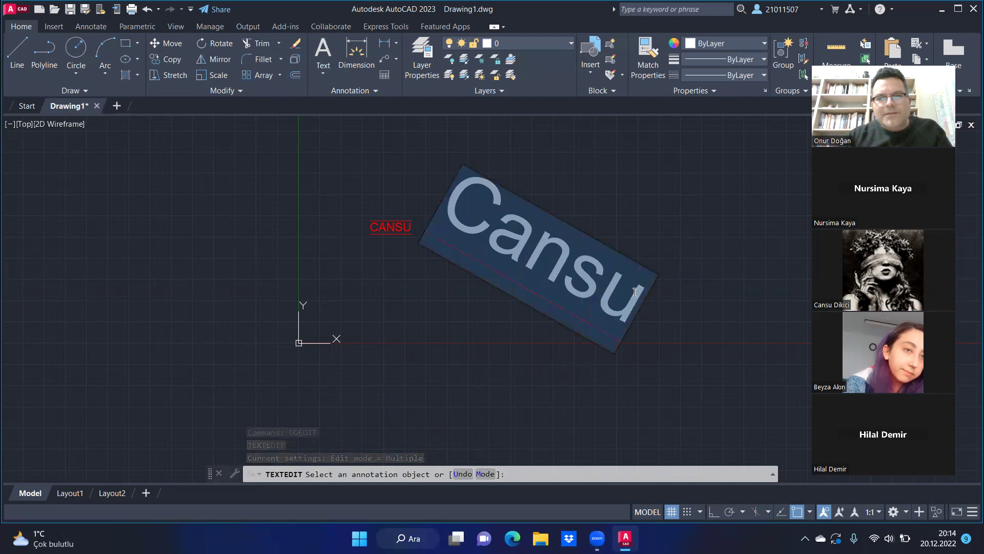
pyautogui.rightClick(559, 270)
pyautogui.press('Escape')
pyautogui.press('Escape')
pyautogui.press('Escape')
pyautogui.press('Escape')
pyautogui.press('Escape')
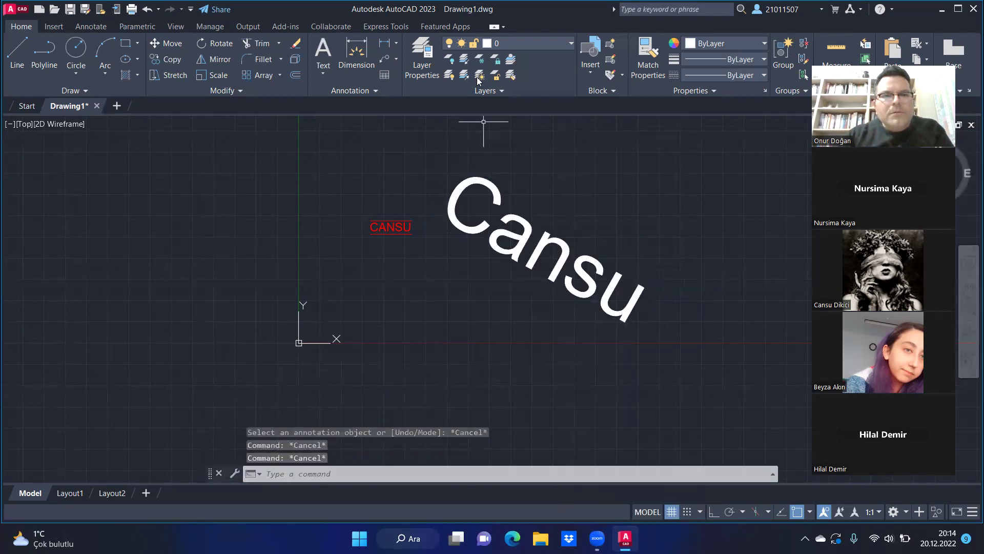
pyautogui.scroll(-2, 484, 121)
pyautogui.scroll(2, 569, 252)
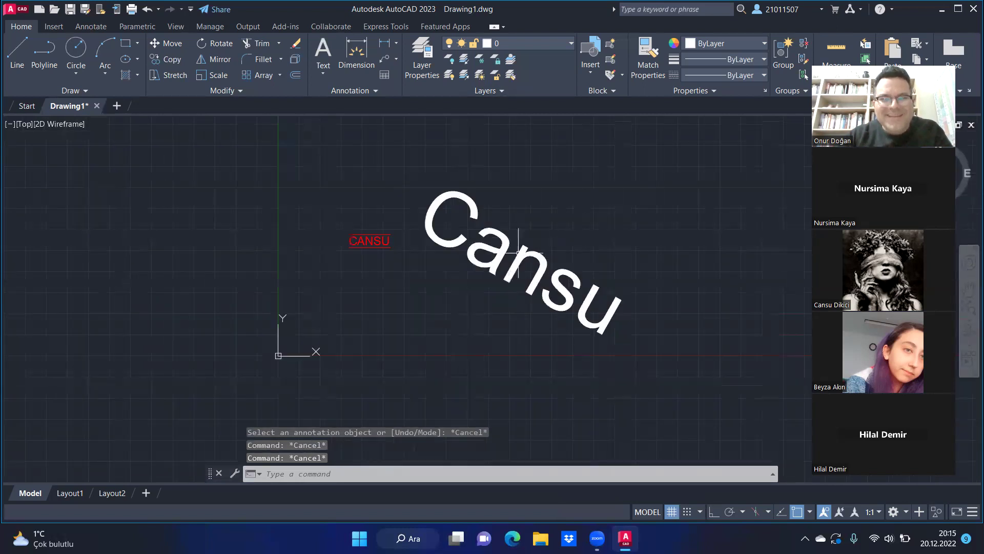
pyautogui.click(307, 475)
pyautogui.write('dd')
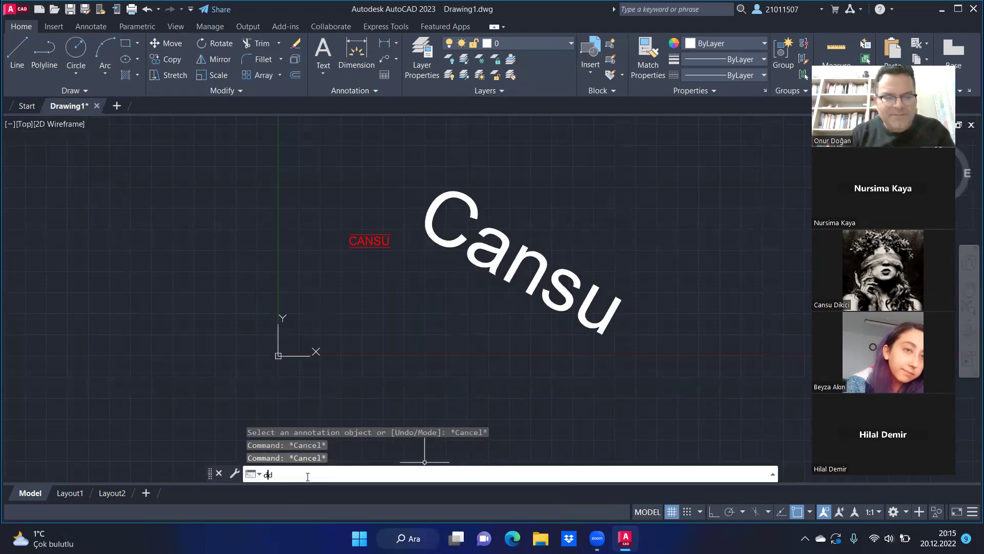
pyautogui.press('Return')
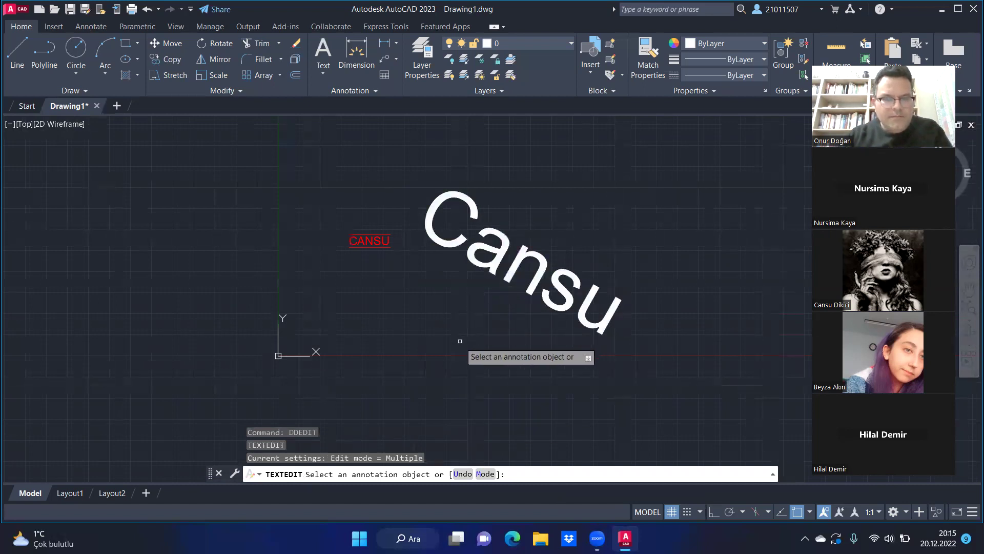
pyautogui.press('Escape')
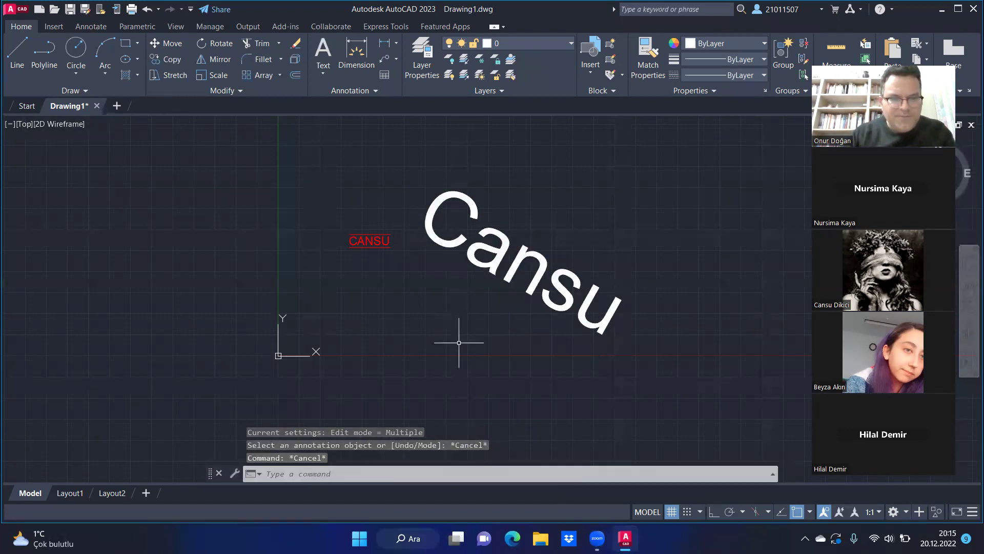
pyautogui.click(292, 476)
pyautogui.write('edit')
pyautogui.press('Return')
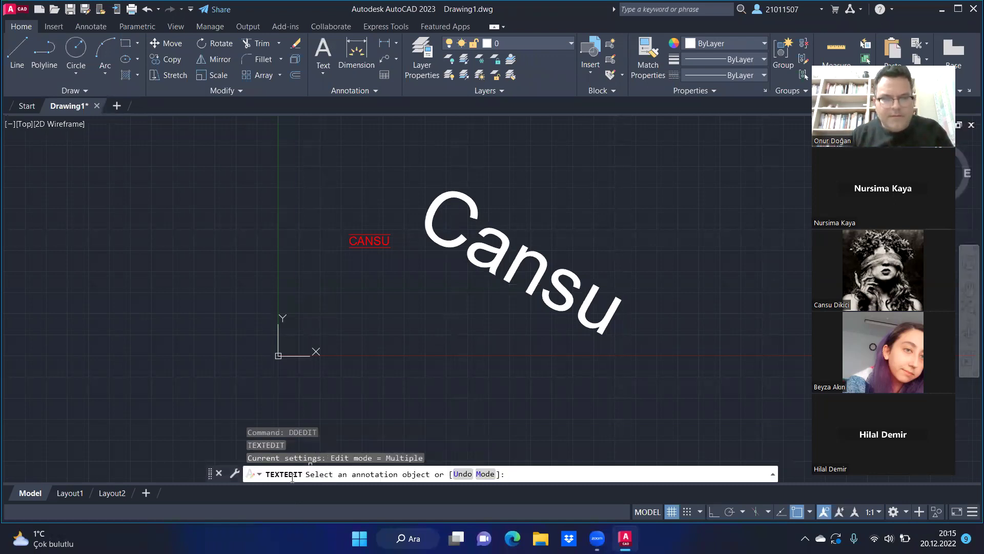
pyautogui.press('Escape')
pyautogui.press('Escape')
pyautogui.write('ddedit')
pyautogui.press('Return')
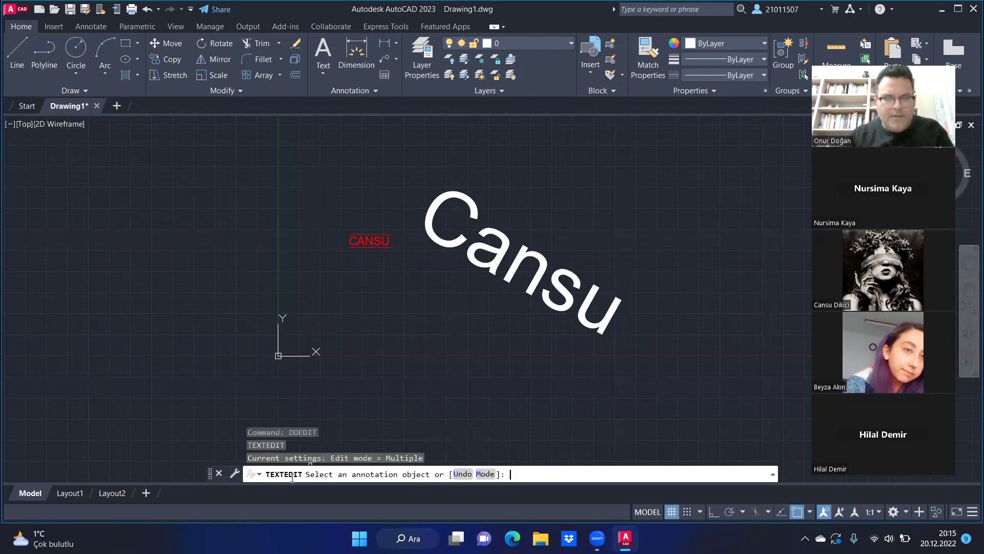
pyautogui.click(486, 250)
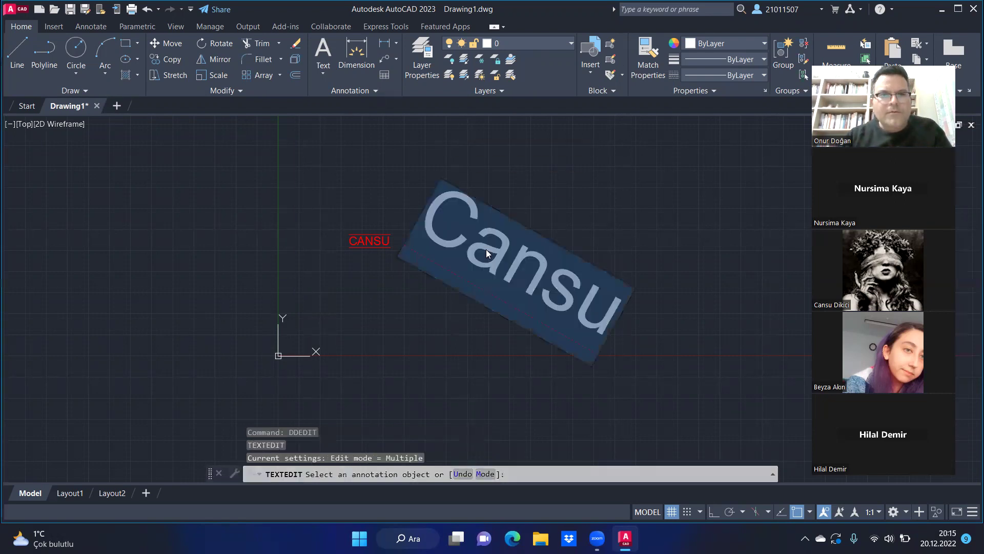
pyautogui.moveTo(433, 219); pyautogui.dragTo(618, 310)
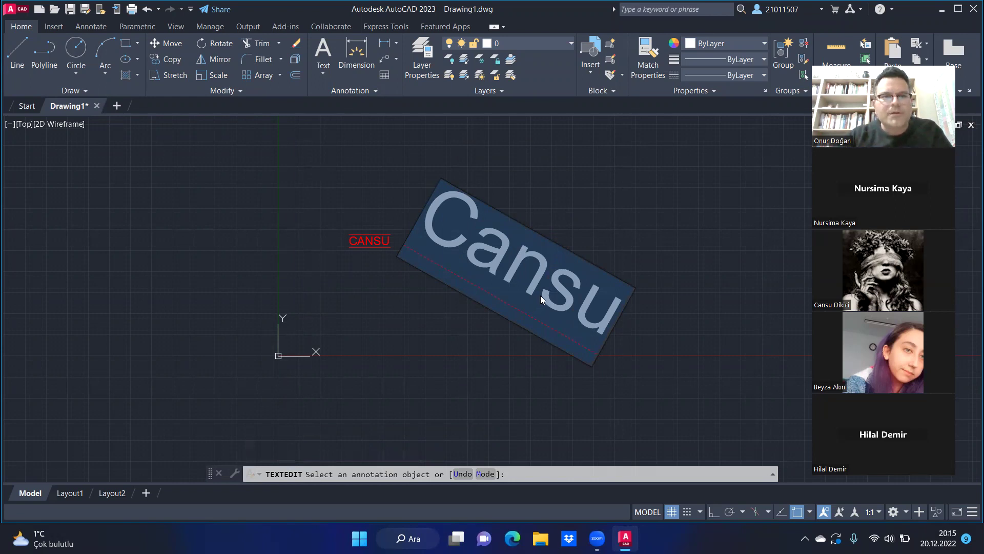
pyautogui.press('Return')
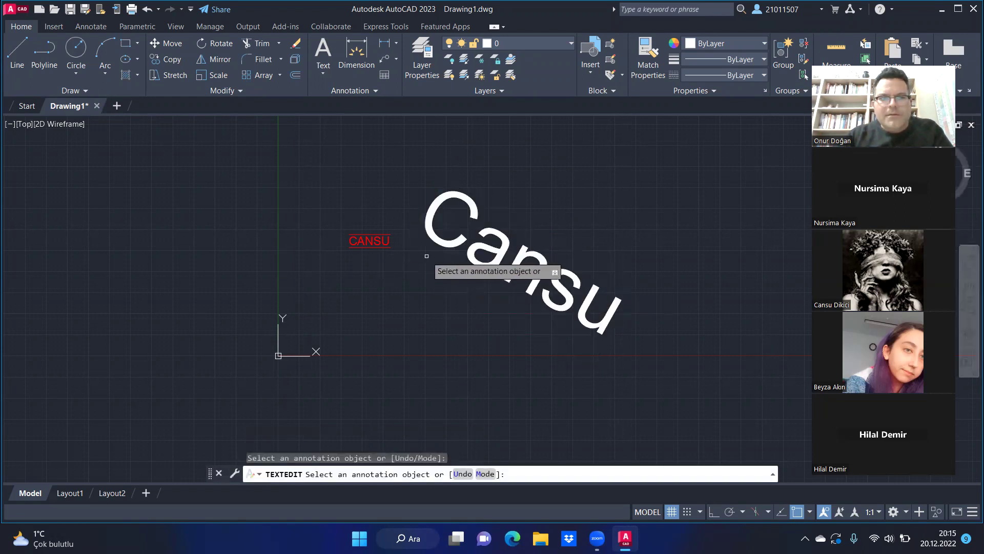
pyautogui.press('Escape')
# - Delete the large tilted Cansu text, leaving only the red CANSU label
pyautogui.click(529, 222)
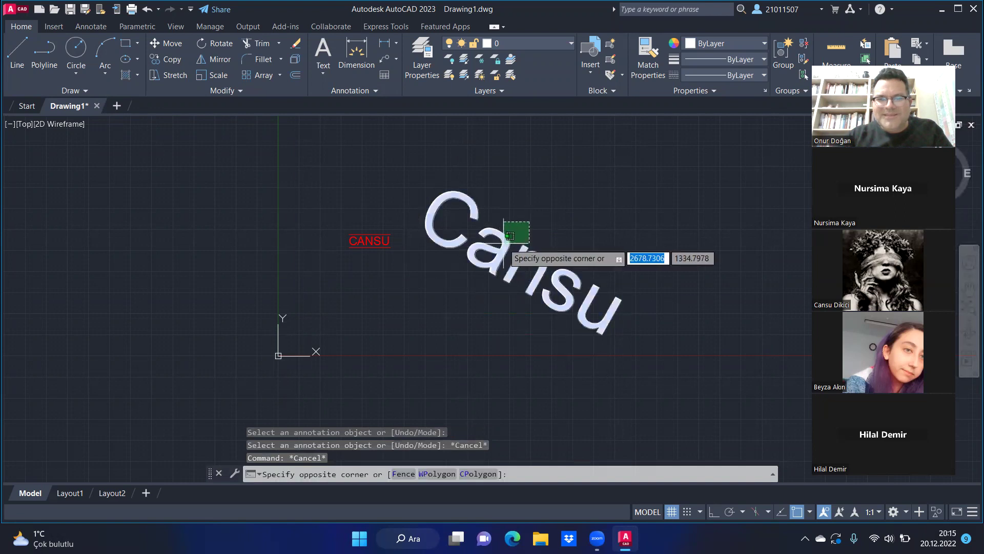
pyautogui.click(510, 236)
pyautogui.press('Delete')
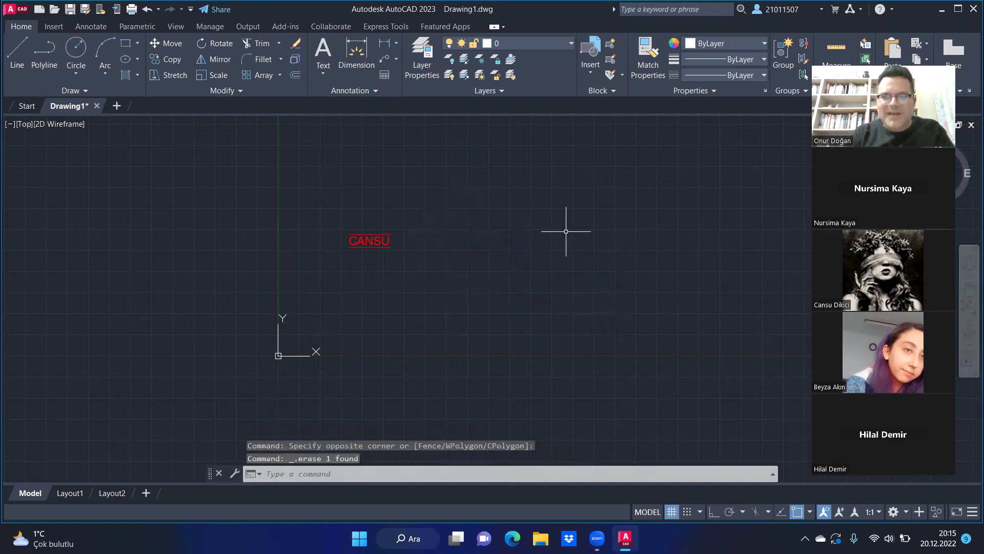
pyautogui.scroll(2, 349, 237)
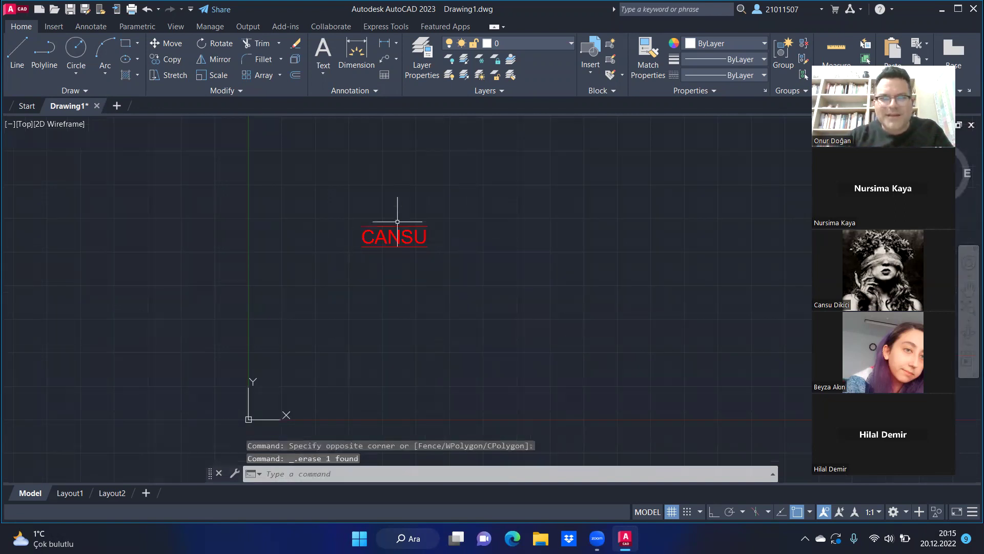
pyautogui.scroll(6, 353, 235)
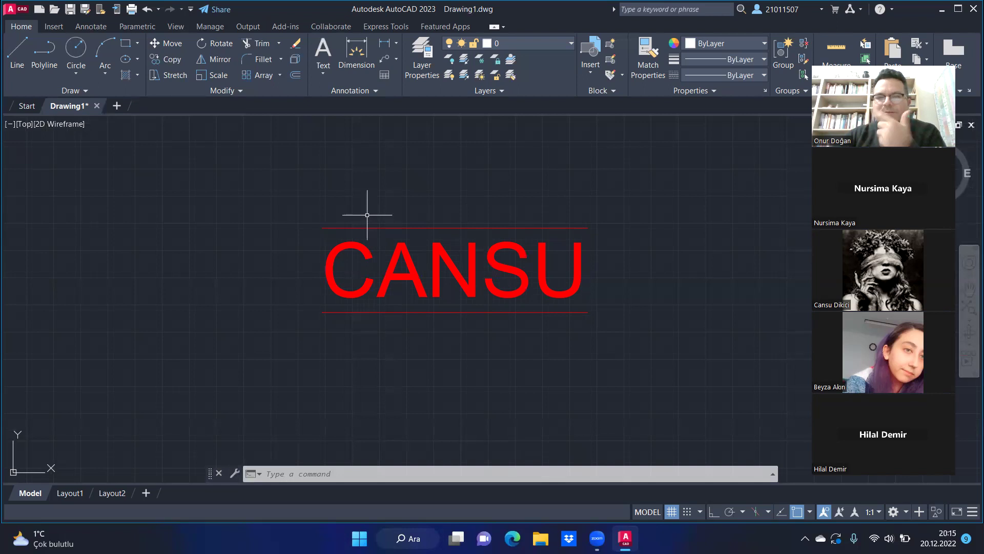
pyautogui.scroll(-2, 361, 212)
pyautogui.scroll(2, 361, 211)
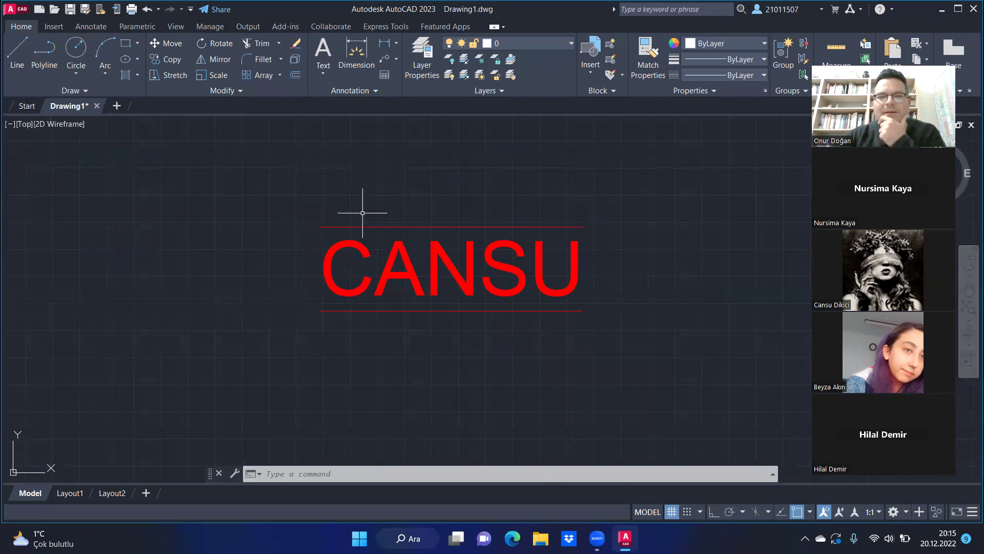
pyautogui.scroll(-1, 406, 213)
pyautogui.scroll(-1, 407, 212)
pyautogui.press('Escape')
pyautogui.press('Escape')
pyautogui.press('Escape')
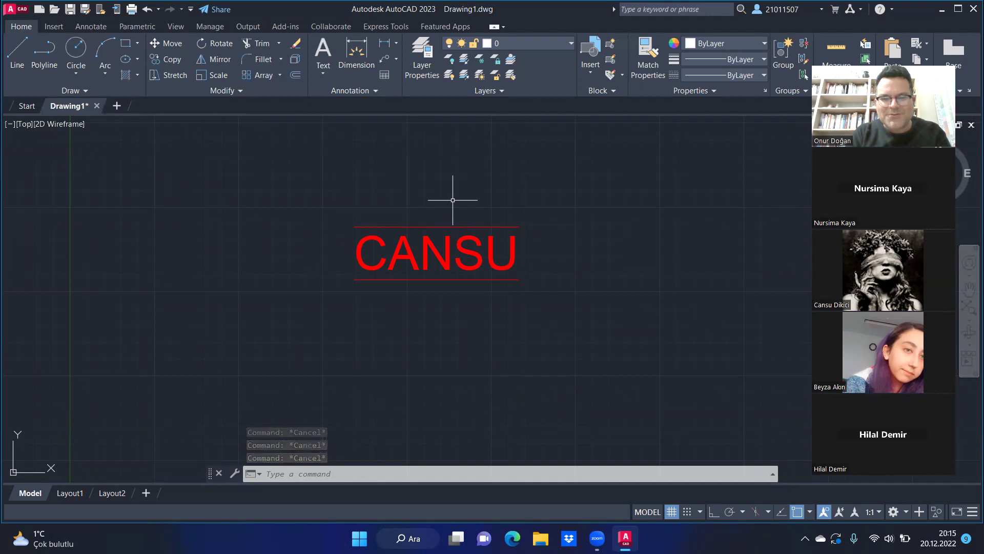
# - Rotate the red CANSU label 45 degrees about a picked base point
pyautogui.write('RO')
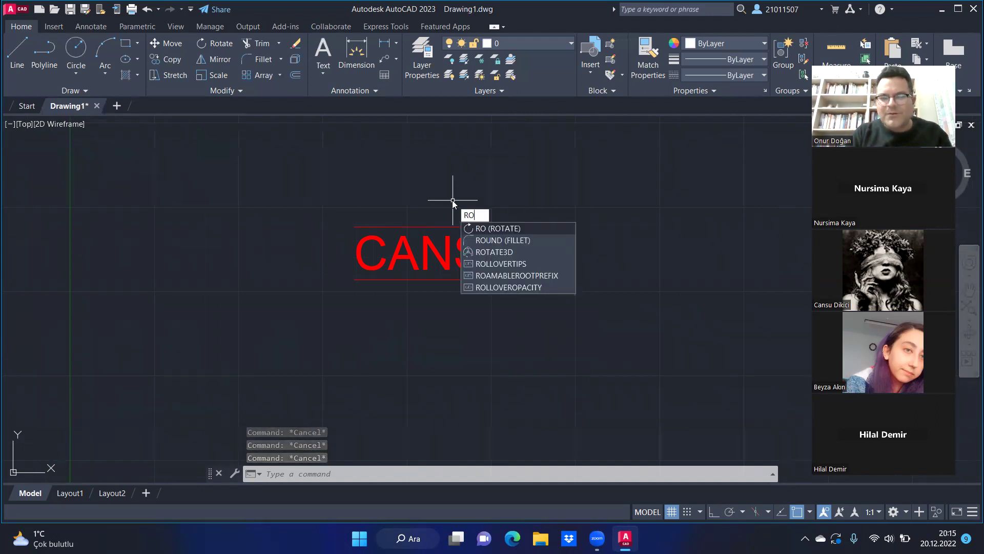
pyautogui.press('Return')
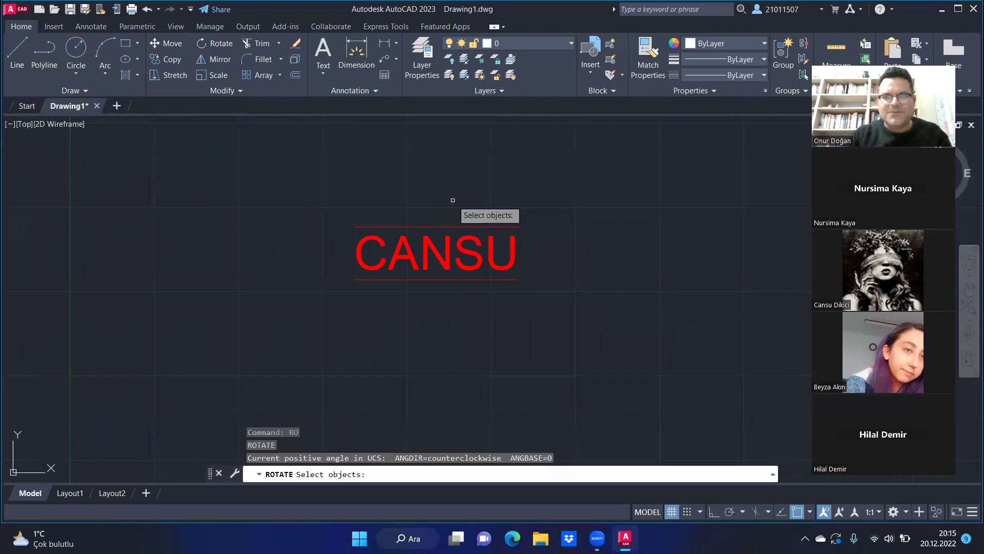
pyautogui.click(489, 243)
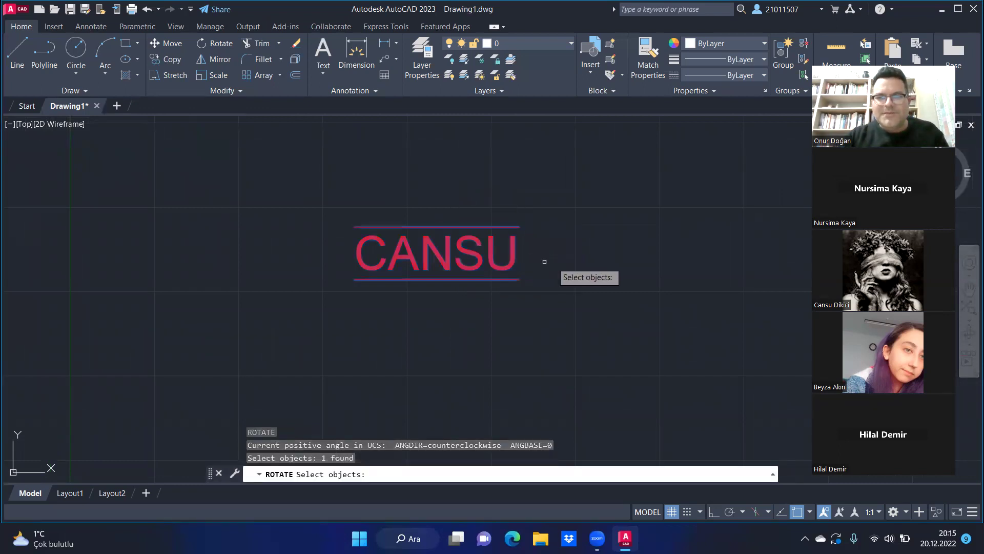
pyautogui.press('Return')
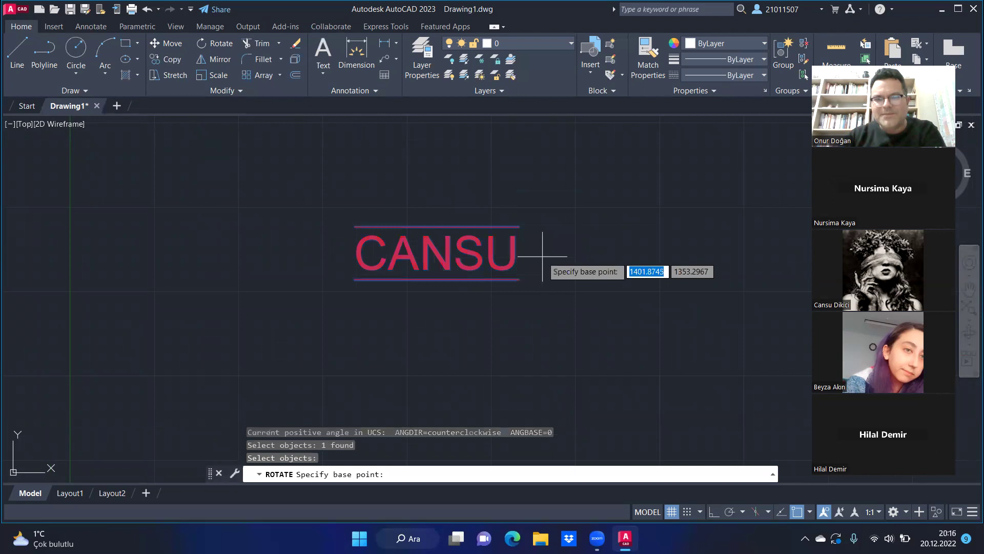
pyautogui.click(321, 280)
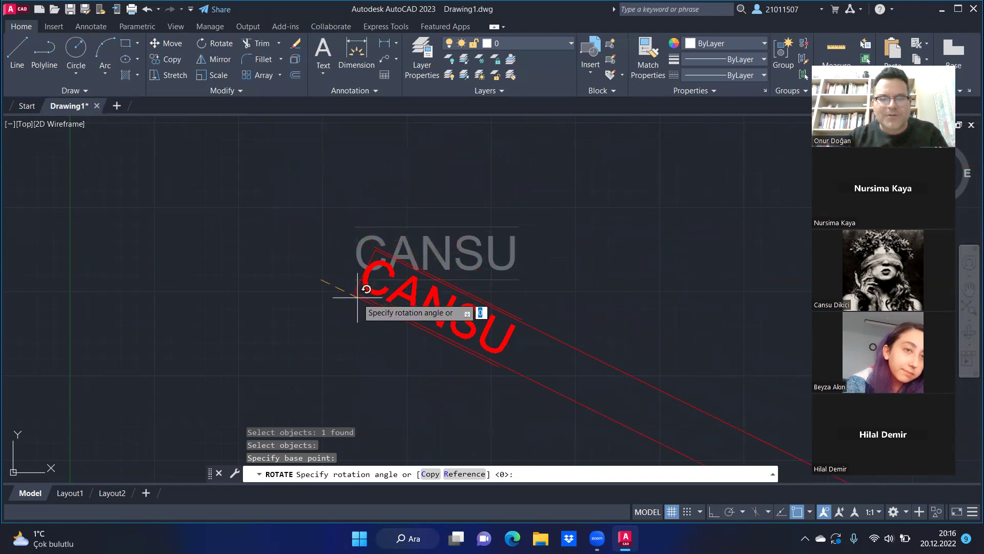
pyautogui.write('45')
pyautogui.press('Return')
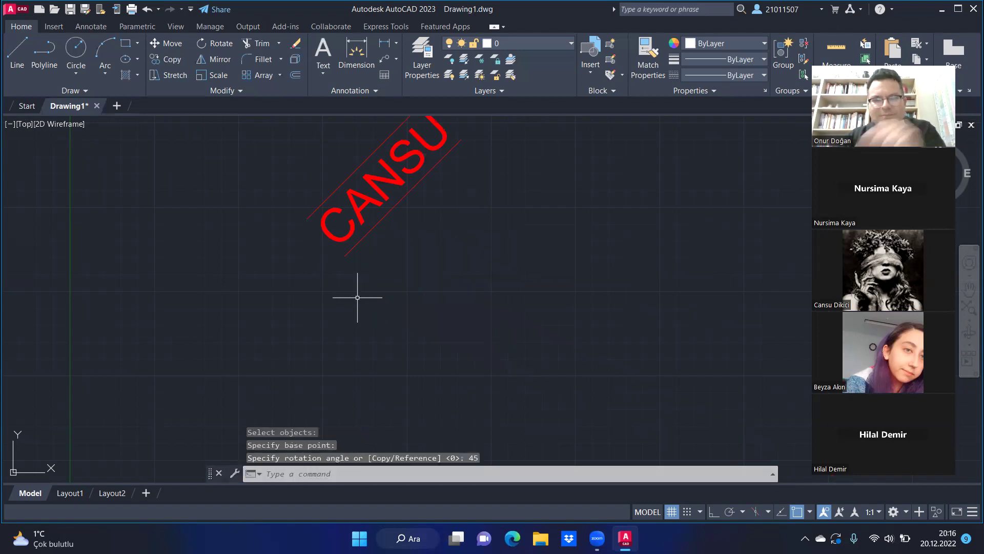
pyautogui.scroll(-3, 422, 274)
pyautogui.scroll(3, 393, 233)
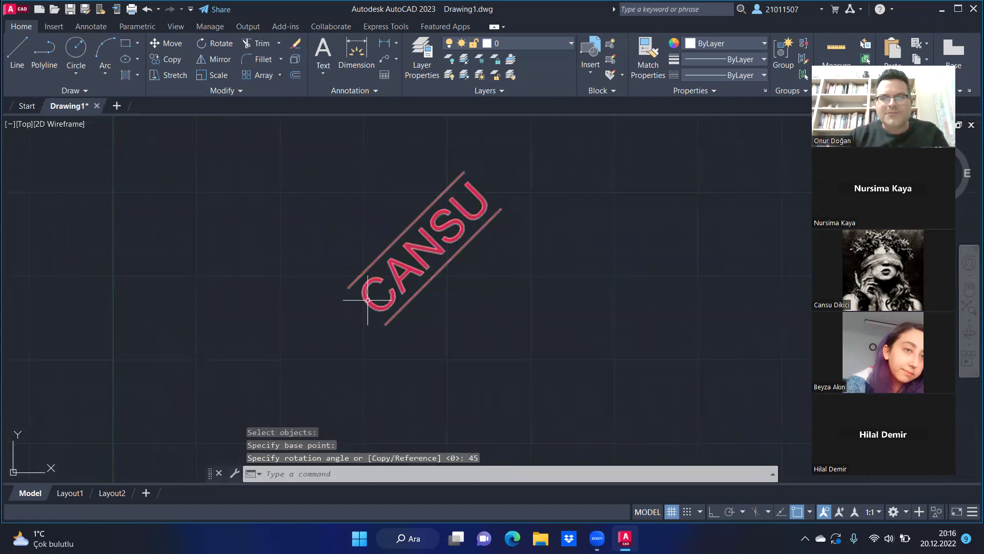
pyautogui.scroll(-2, 483, 210)
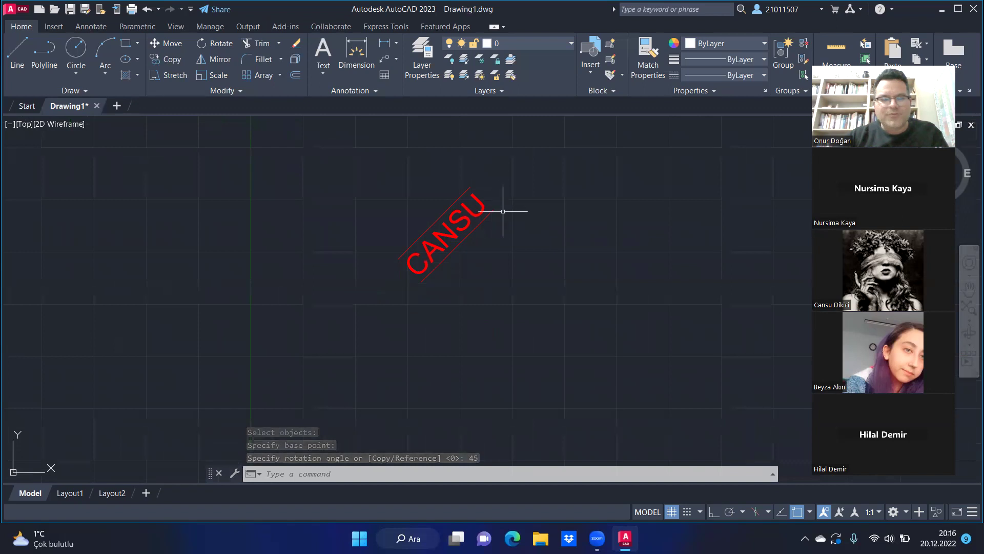
pyautogui.press('Escape')
pyautogui.press('Escape')
# - Scale the rotated CANSU text to half size with factor 0.5 using SCALE
pyautogui.write('SCALe')
pyautogui.press('Return')
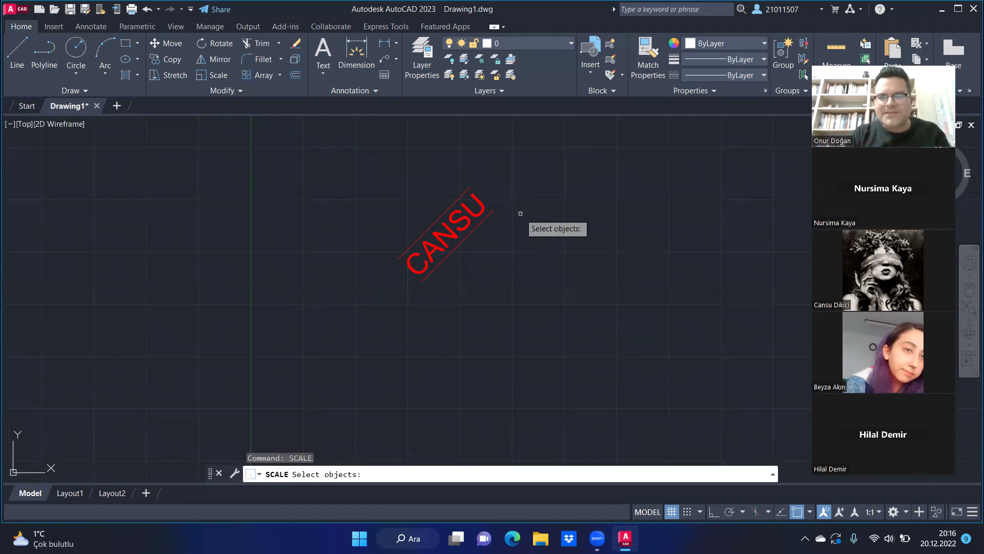
pyautogui.click(484, 212)
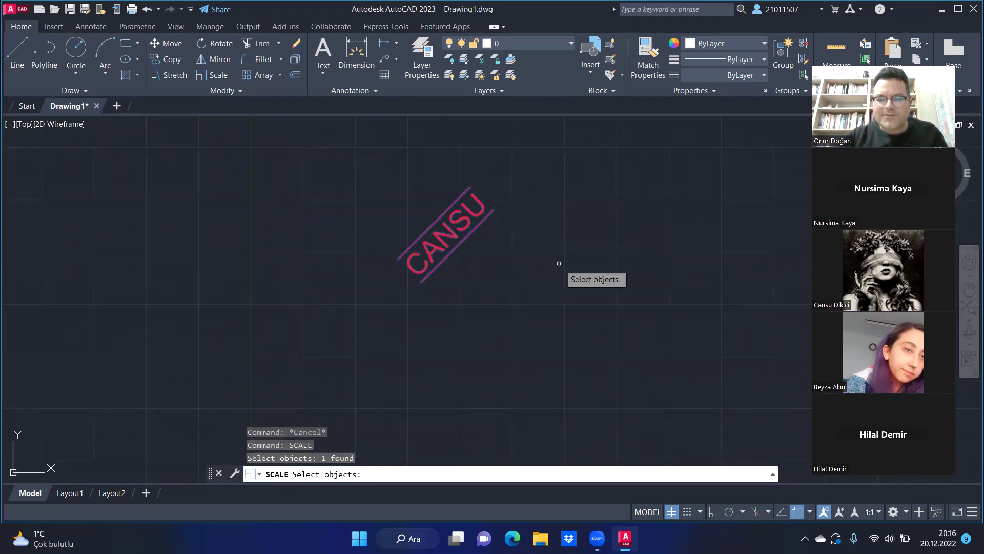
pyautogui.press('Return')
pyautogui.click(524, 256)
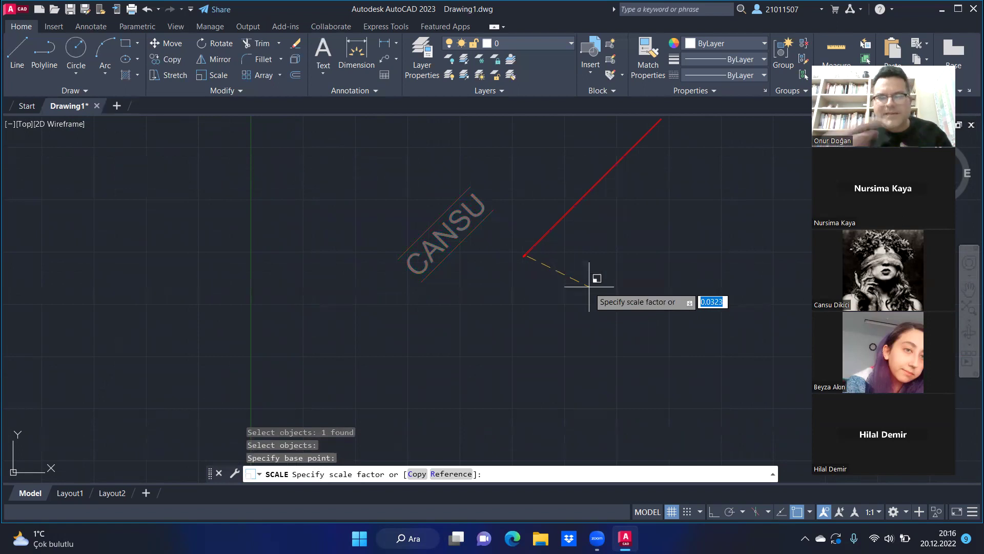
pyautogui.write('0.5')
pyautogui.press('Return')
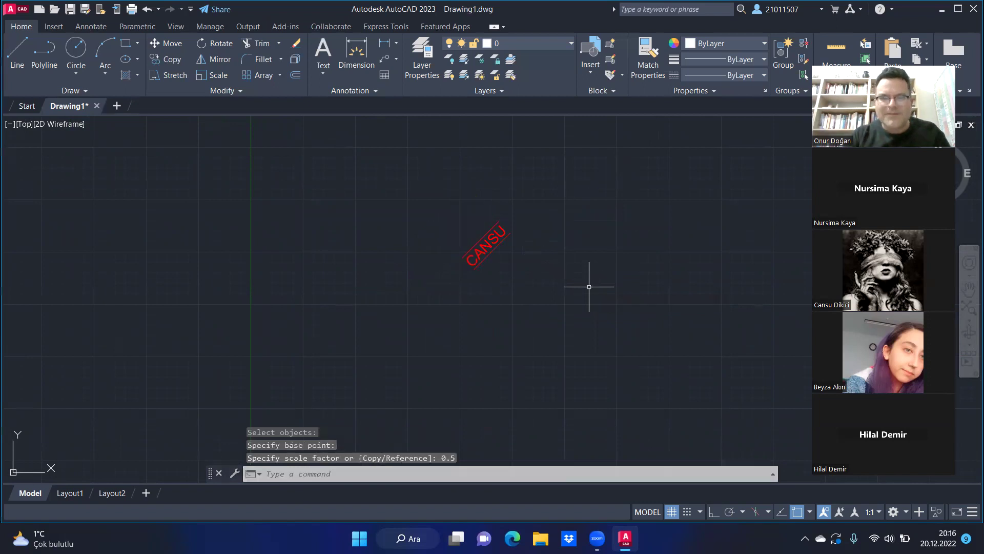
pyautogui.scroll(8, 497, 224)
pyautogui.scroll(-6, 510, 232)
pyautogui.scroll(6, 538, 247)
pyautogui.scroll(-6, 564, 229)
pyautogui.scroll(4, 564, 229)
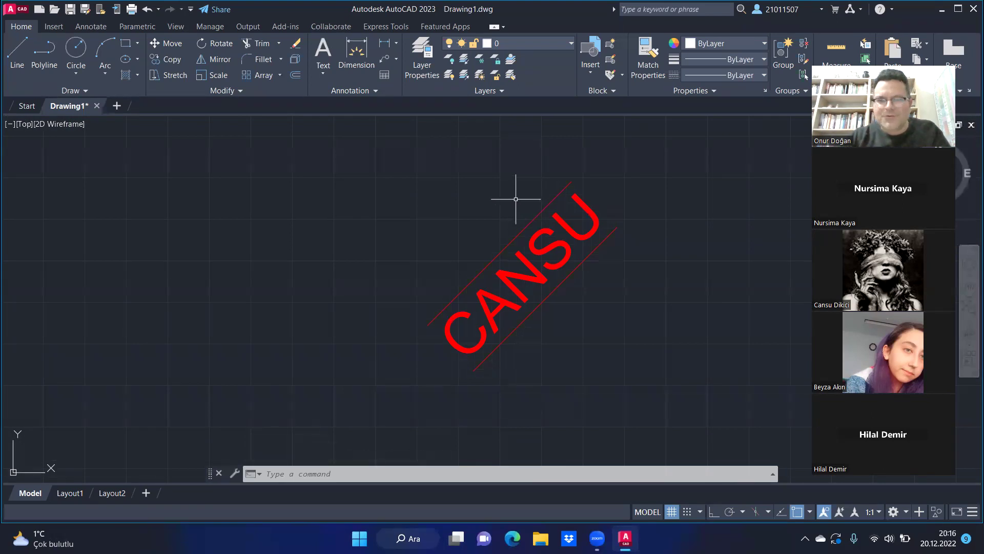
pyautogui.scroll(-2, 523, 196)
# - Erase the CANSU text with a window selection, leaving the drawing empty
pyautogui.press('Escape')
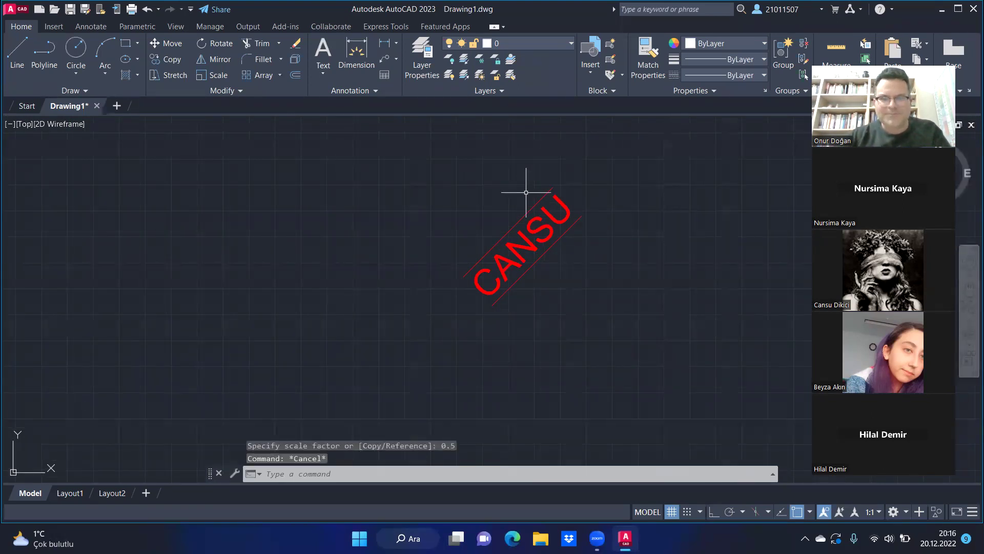
pyautogui.press('Escape')
pyautogui.press('Escape')
pyautogui.scroll(-2, 559, 203)
pyautogui.scroll(2, 567, 188)
pyautogui.click(567, 189)
pyautogui.click(450, 288)
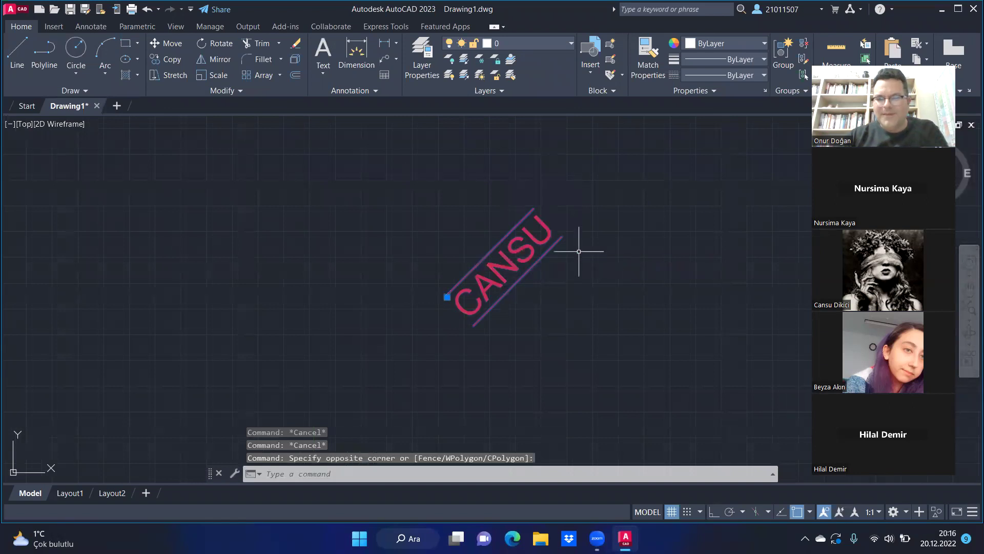
pyautogui.press('Delete')
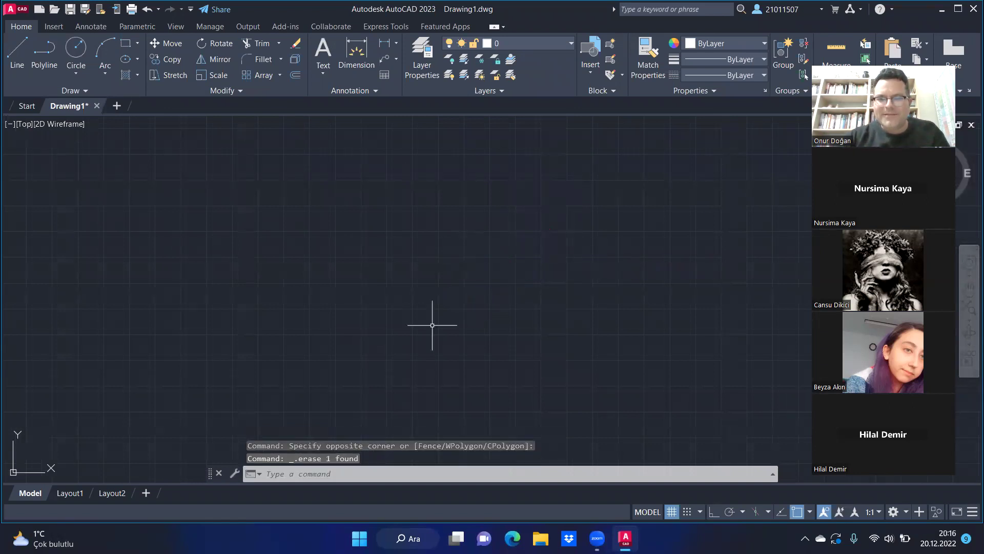
pyautogui.click(358, 475)
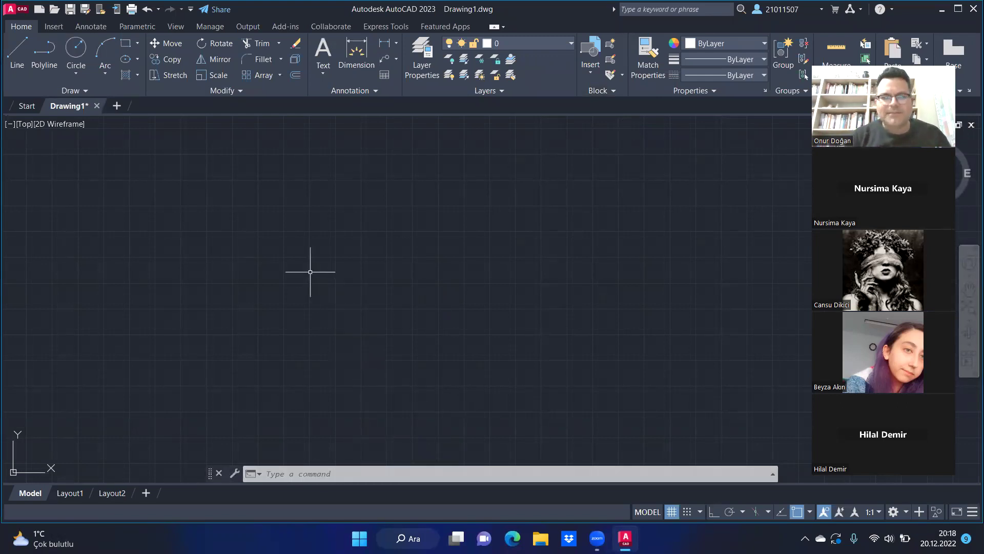
# - Draw an irregular closed polyline with a notch cut into its top edge
pyautogui.write('PL')
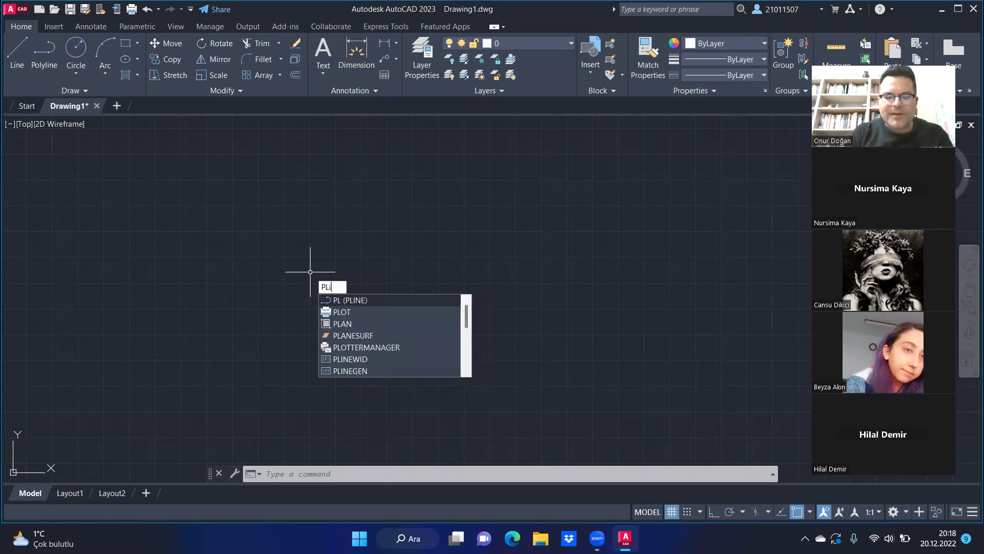
pyautogui.write('ine')
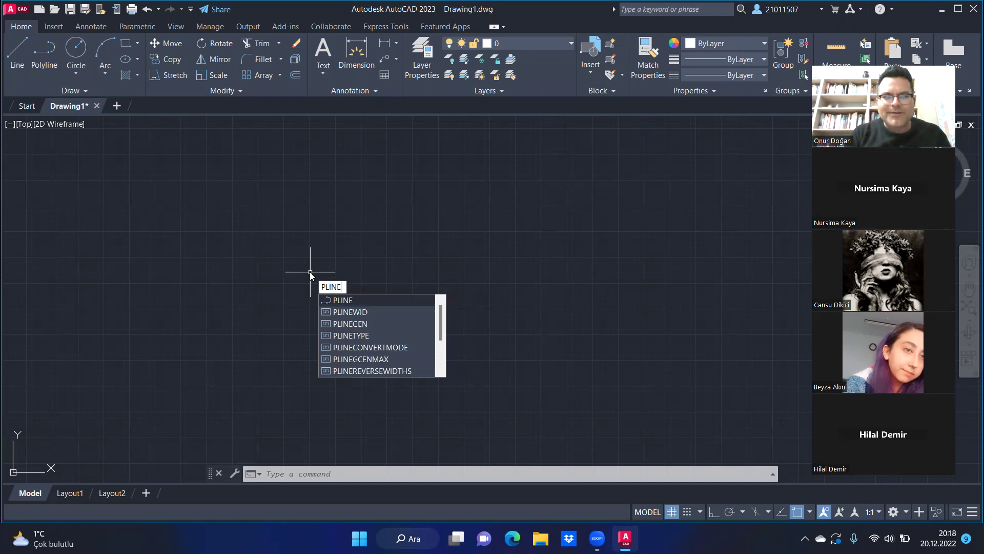
pyautogui.press('Return')
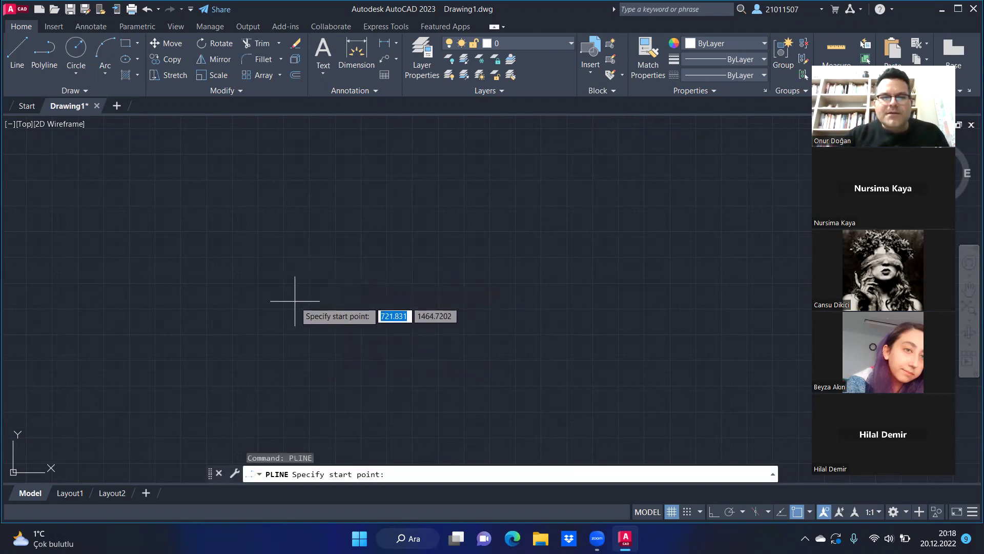
pyautogui.click(266, 303)
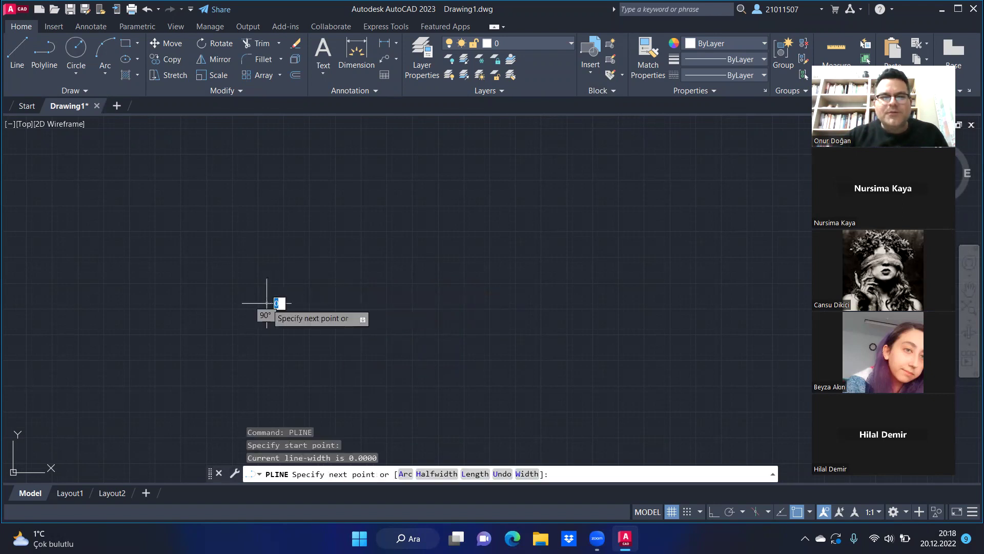
pyautogui.click(407, 190)
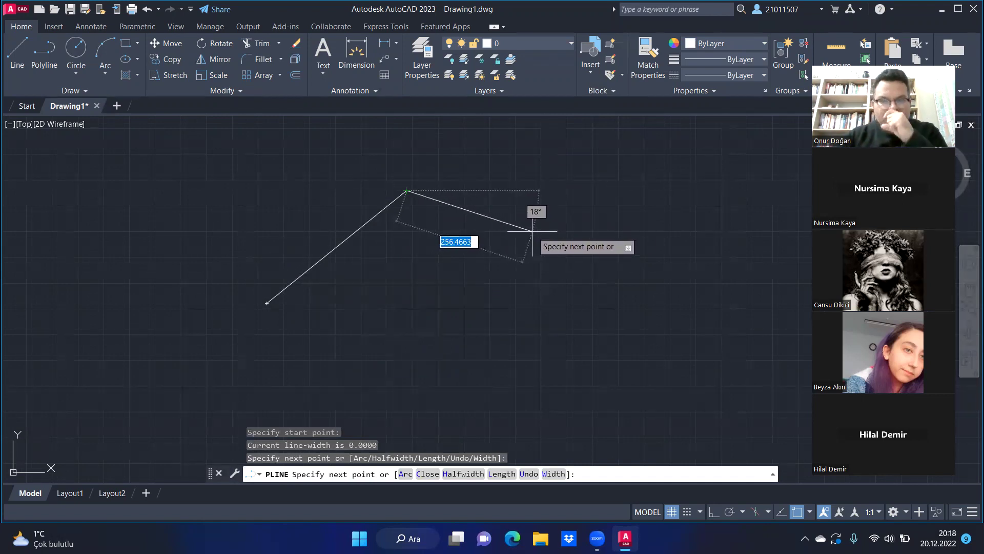
pyautogui.click(550, 240)
pyautogui.click(557, 348)
pyautogui.scroll(-3, 647, 235)
pyautogui.scroll(-1, 647, 235)
pyautogui.click(568, 342)
pyautogui.click(439, 314)
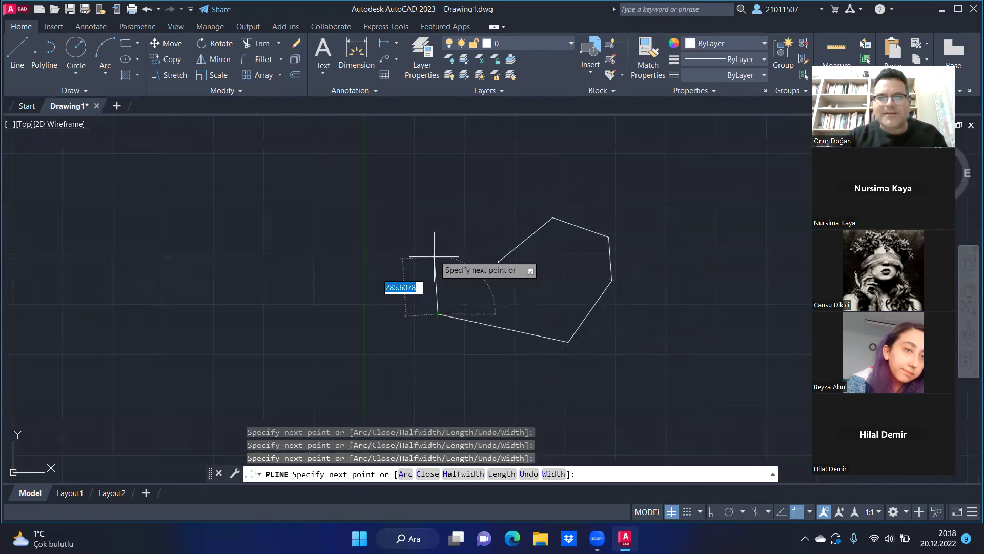
pyautogui.click(434, 235)
pyautogui.click(485, 212)
pyautogui.click(498, 262)
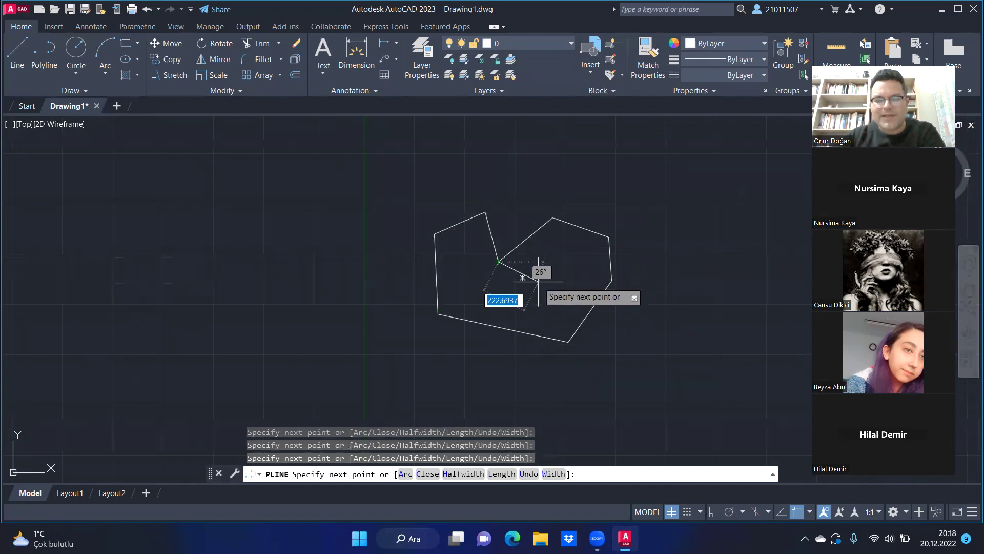
pyautogui.press('Return')
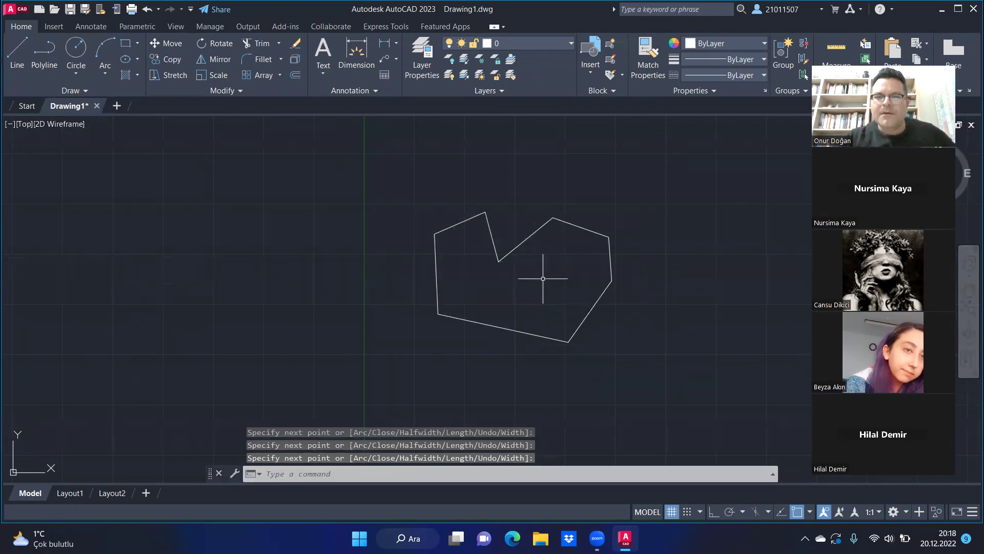
# - Select the new polyline, then deselect it with Esc
pyautogui.scroll(2, 508, 230)
pyautogui.scroll(-4, 482, 232)
pyautogui.scroll(2, 555, 238)
pyautogui.click(618, 213)
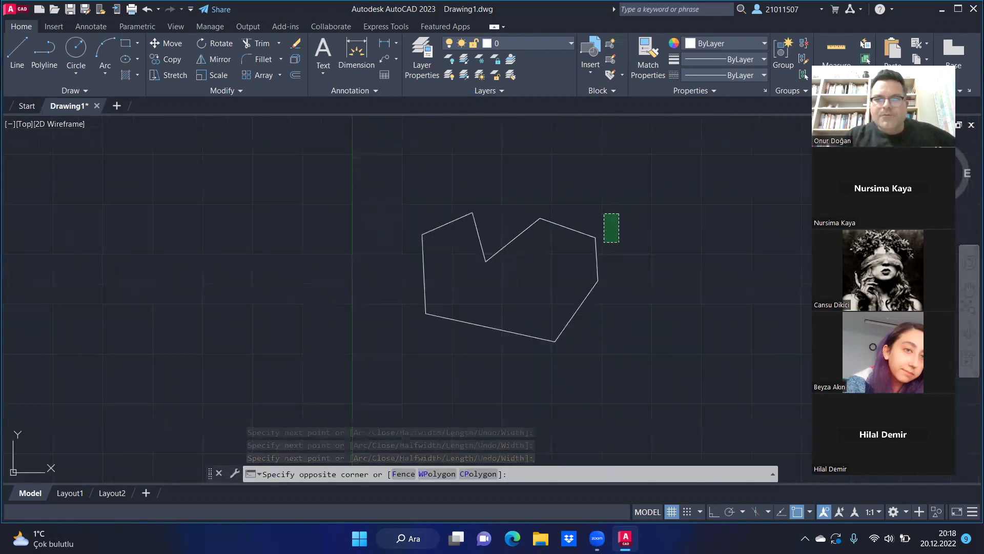
pyautogui.click(604, 243)
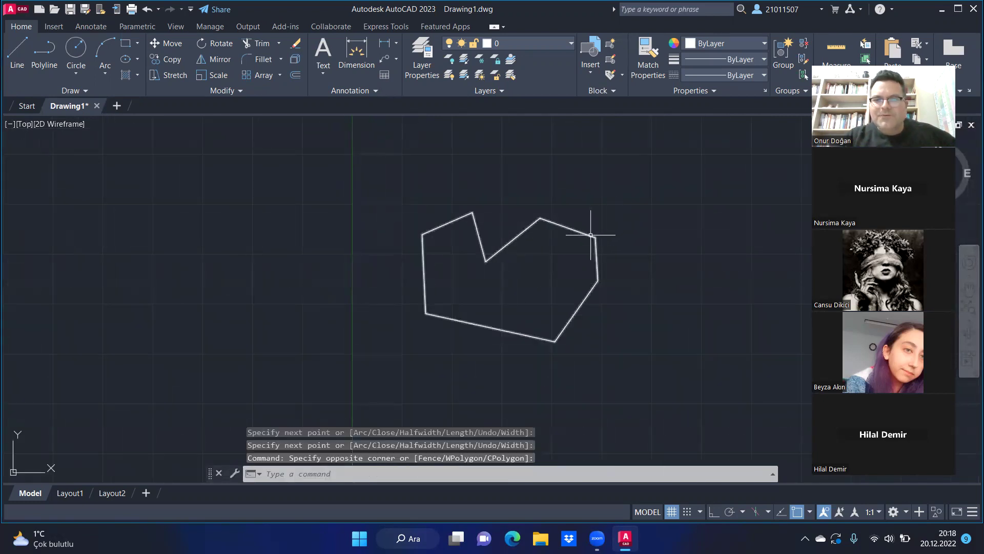
pyautogui.click(591, 235)
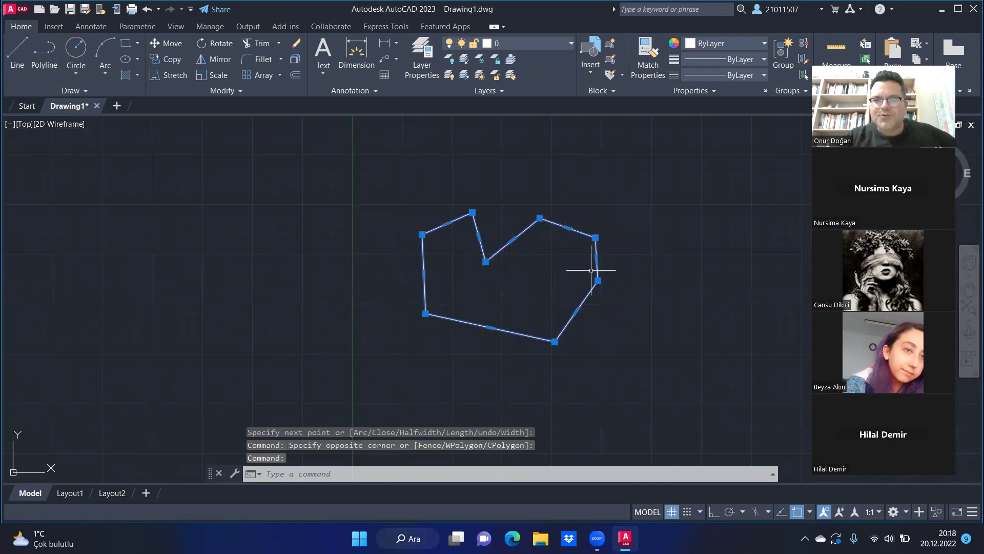
pyautogui.press('Escape')
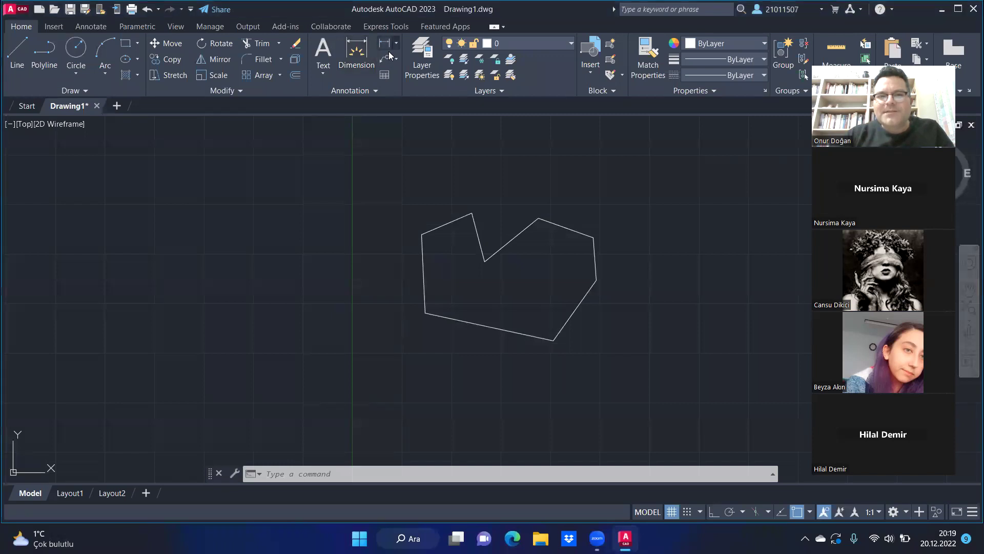
# - Open the Linear dimension dropdown on the Home tab's Annotation panel
pyautogui.click(396, 44)
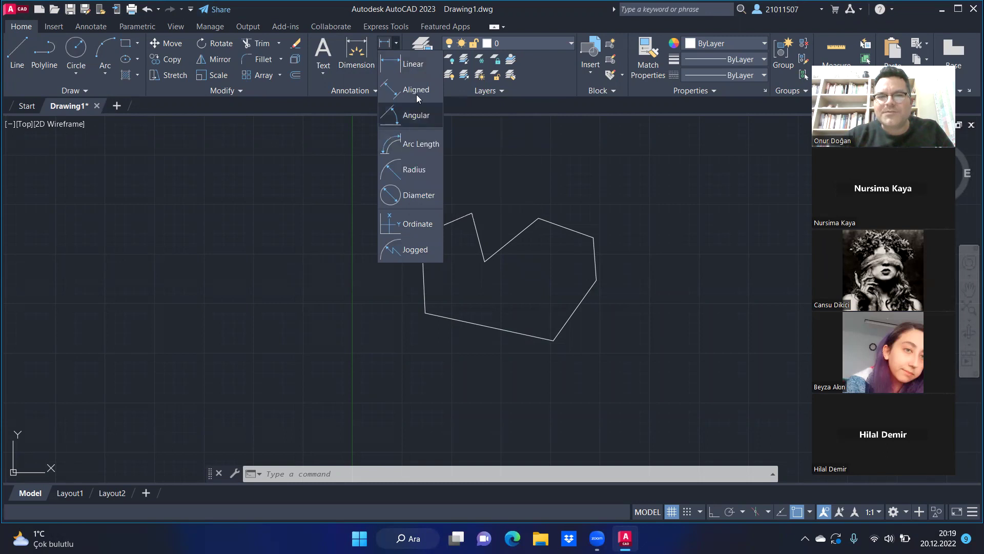
# - Place trial linear dimensions on the polyline: vertical 96.45 and horizontal 277.65
pyautogui.click(419, 68)
pyautogui.scroll(2, 554, 225)
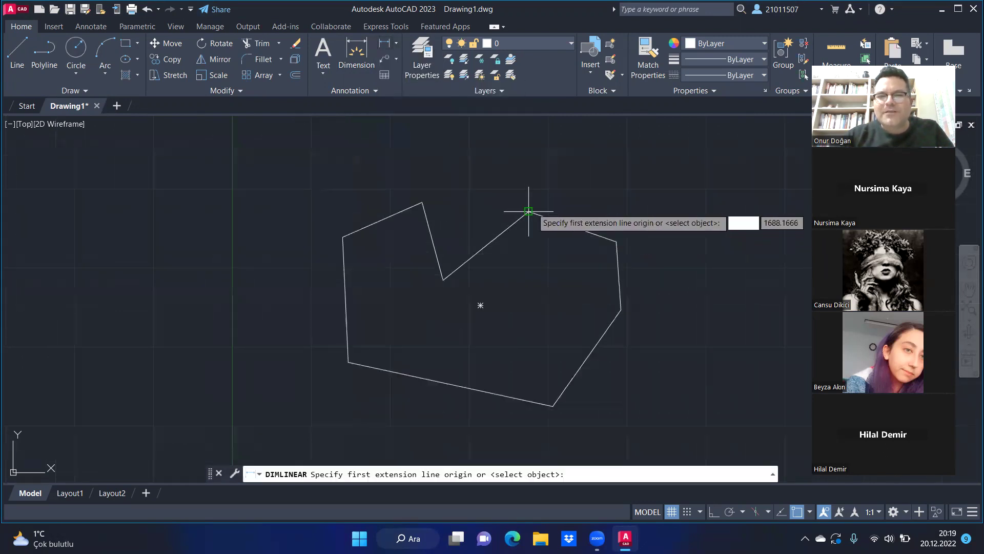
pyautogui.click(529, 212)
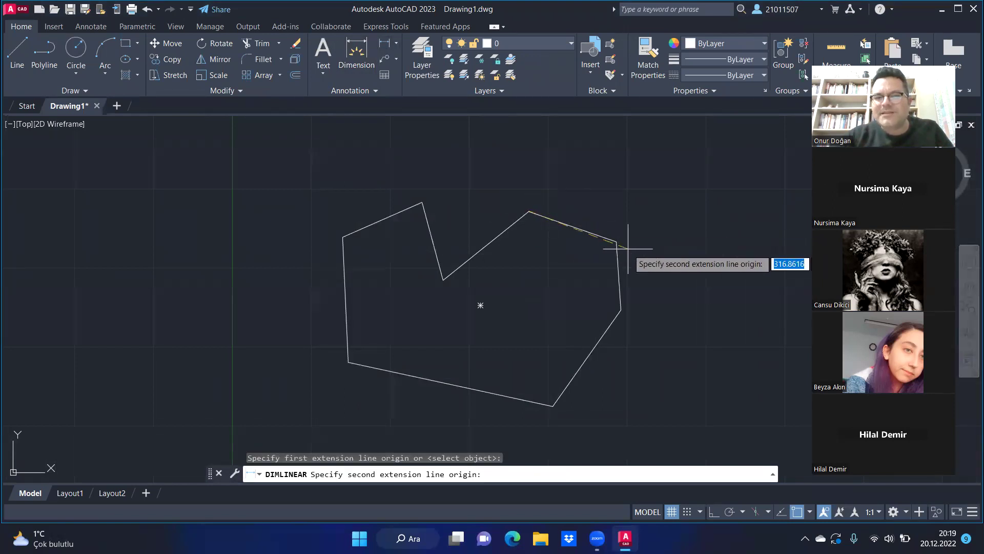
pyautogui.click(617, 242)
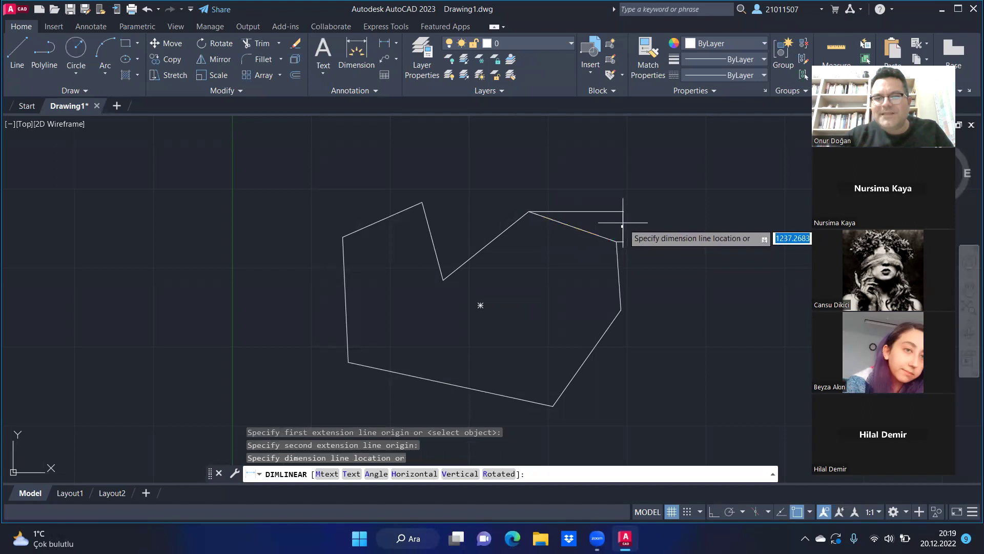
pyautogui.scroll(2, 620, 240)
pyautogui.scroll(3, 612, 229)
pyautogui.scroll(3, 610, 224)
pyautogui.scroll(-3, 638, 215)
pyautogui.click(637, 210)
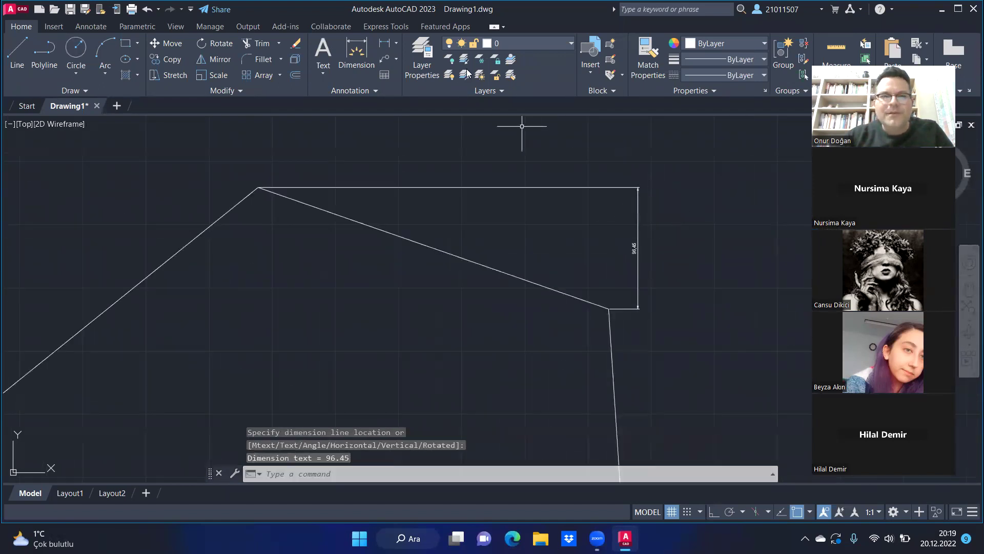
pyautogui.click(384, 43)
pyautogui.click(258, 188)
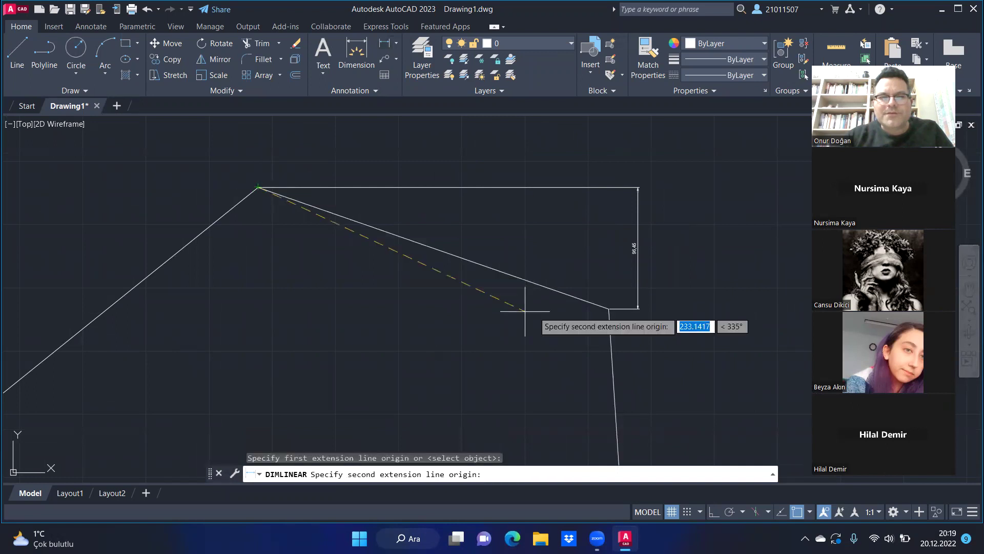
pyautogui.click(609, 309)
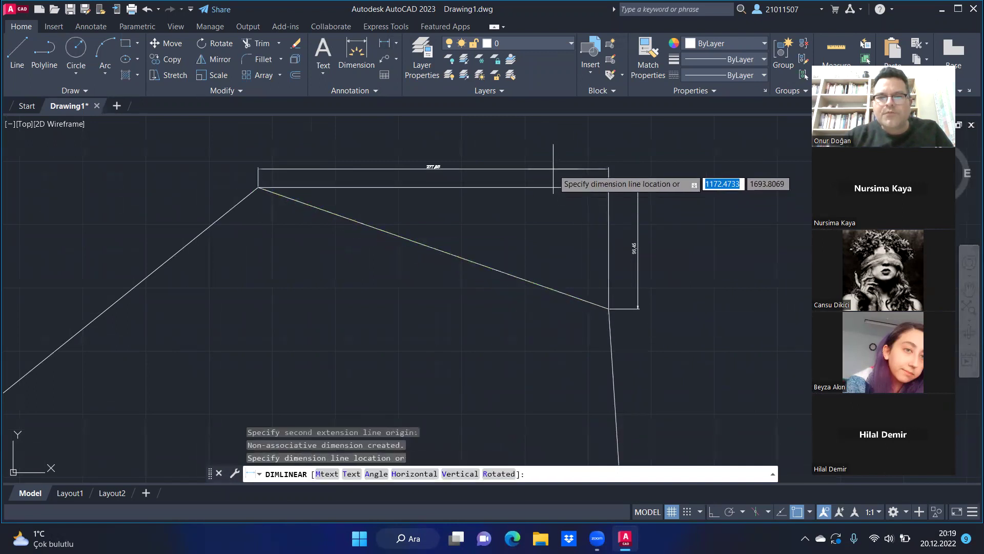
pyautogui.click(548, 141)
# - Erase both trial dimensions with a window selection
pyautogui.press('Escape')
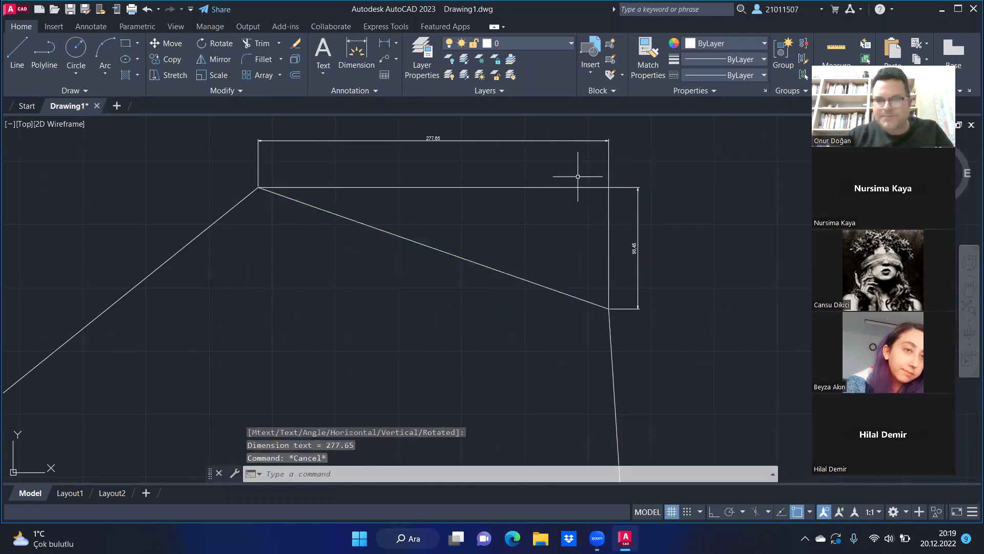
pyautogui.click(676, 146)
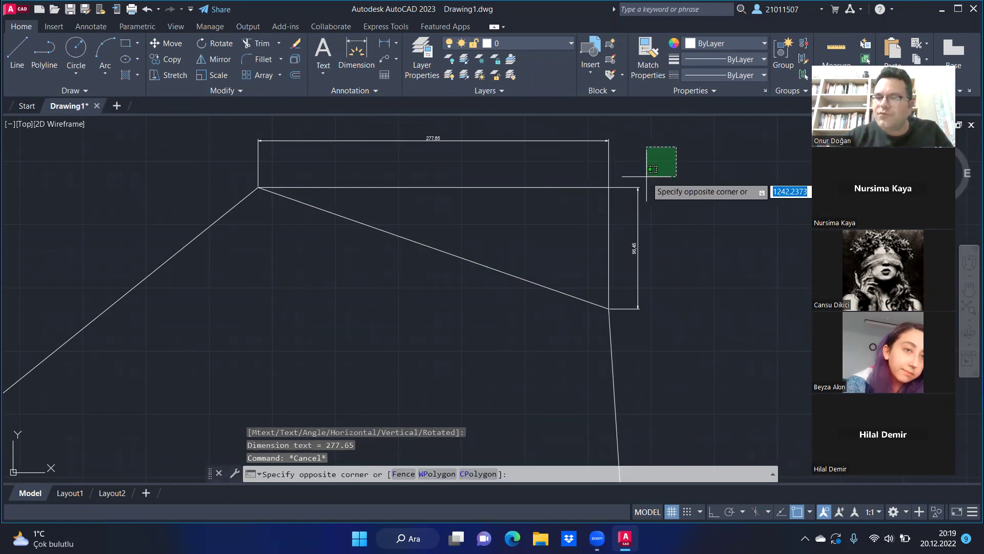
pyautogui.click(588, 208)
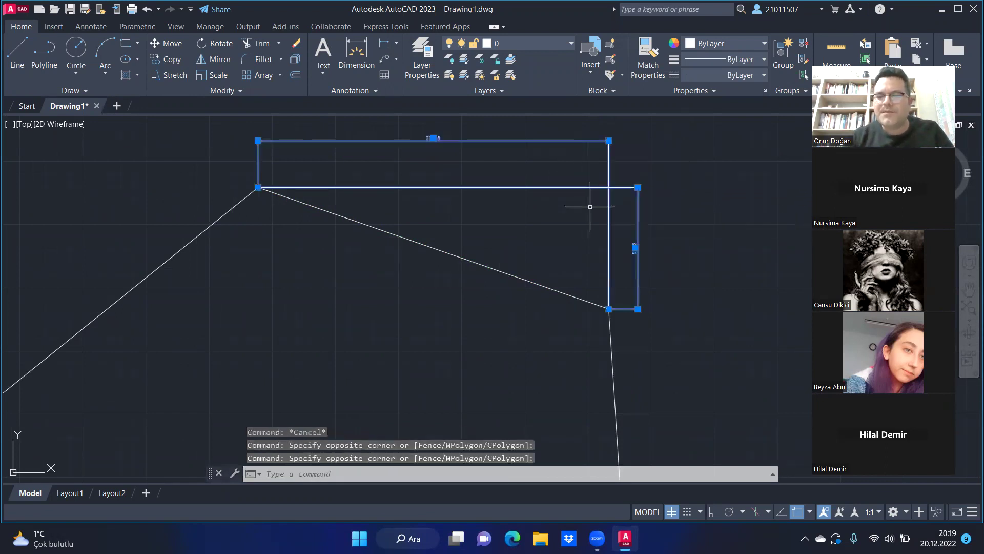
pyautogui.press('Delete')
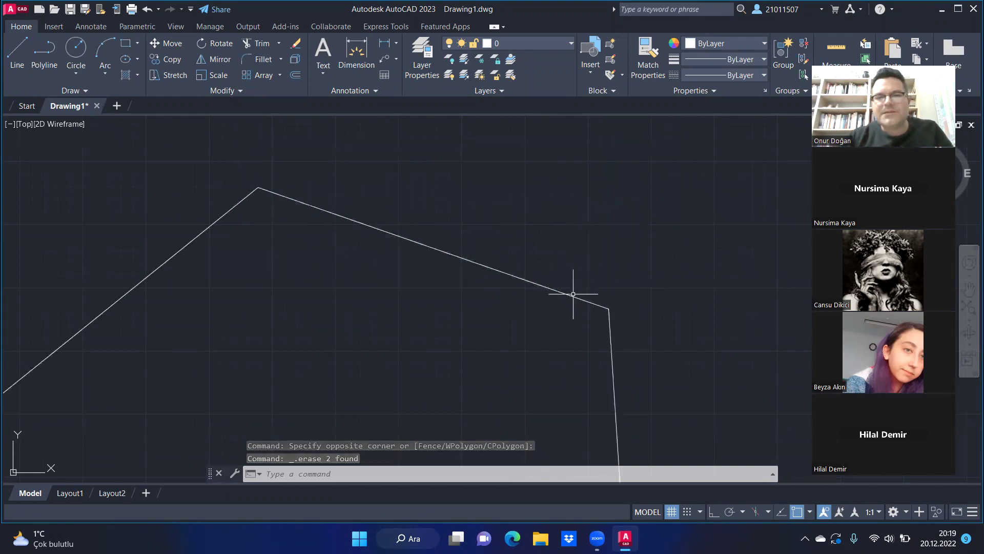
# - Add an aligned 293.93 dimension from the apex to the right corner, above the sloping edge
pyautogui.click(396, 43)
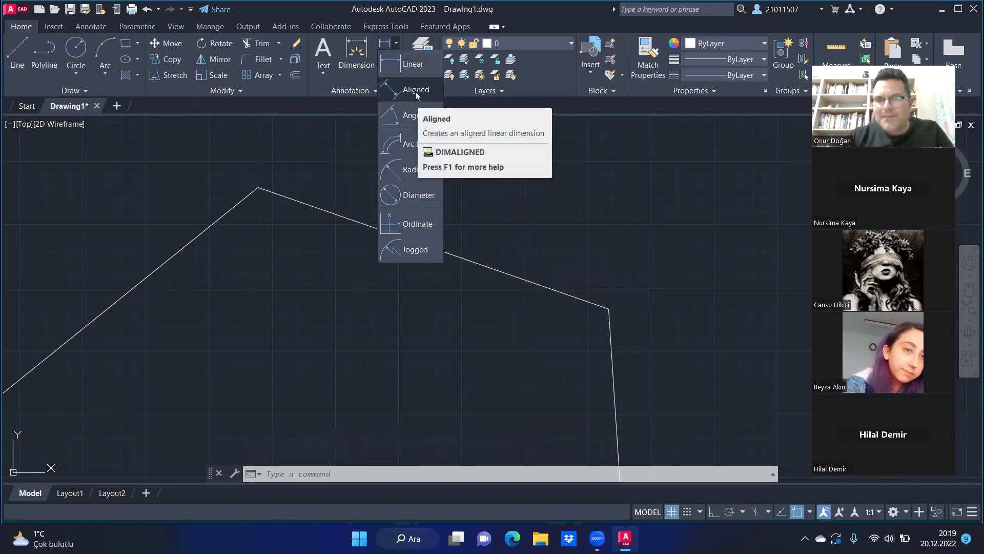
pyautogui.moveTo(413, 90)
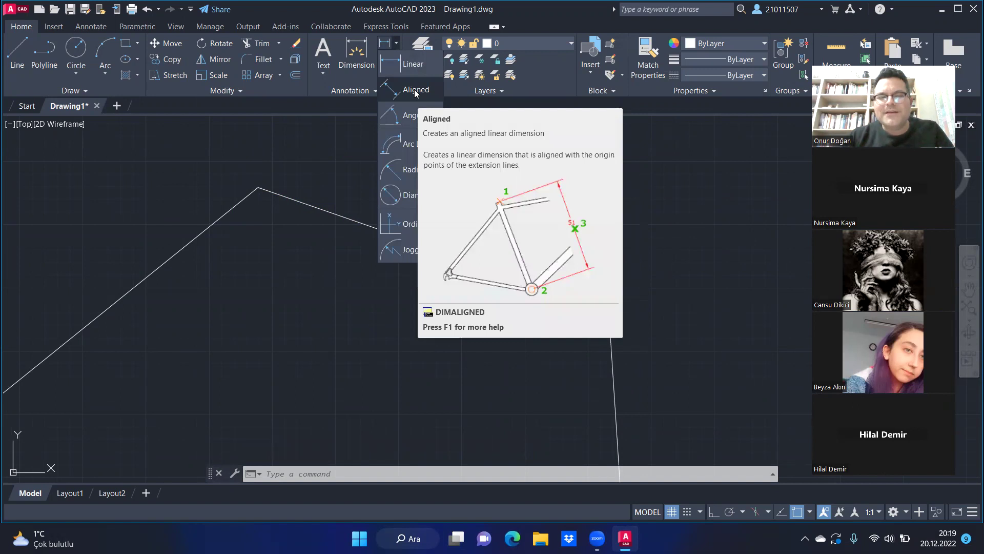
pyautogui.click(416, 90)
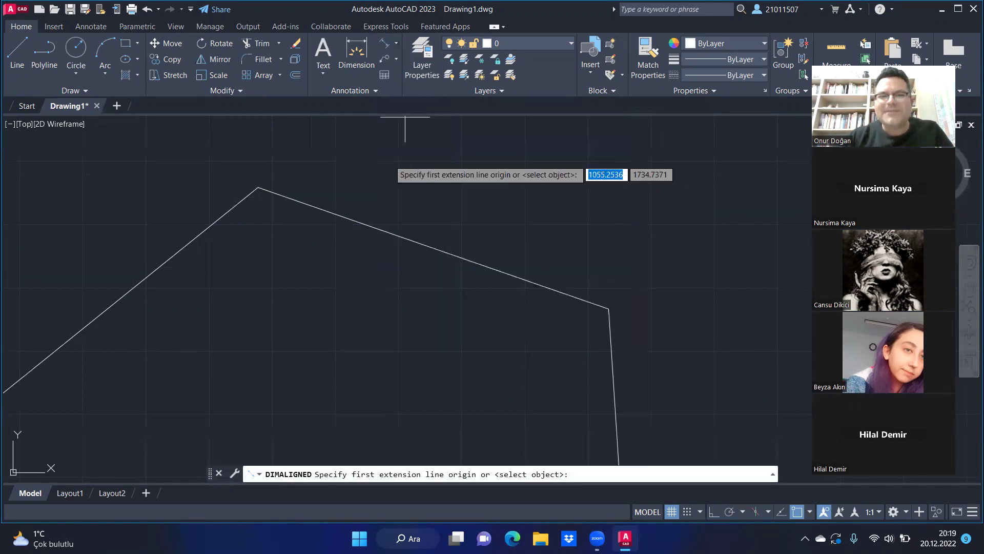
pyautogui.click(258, 189)
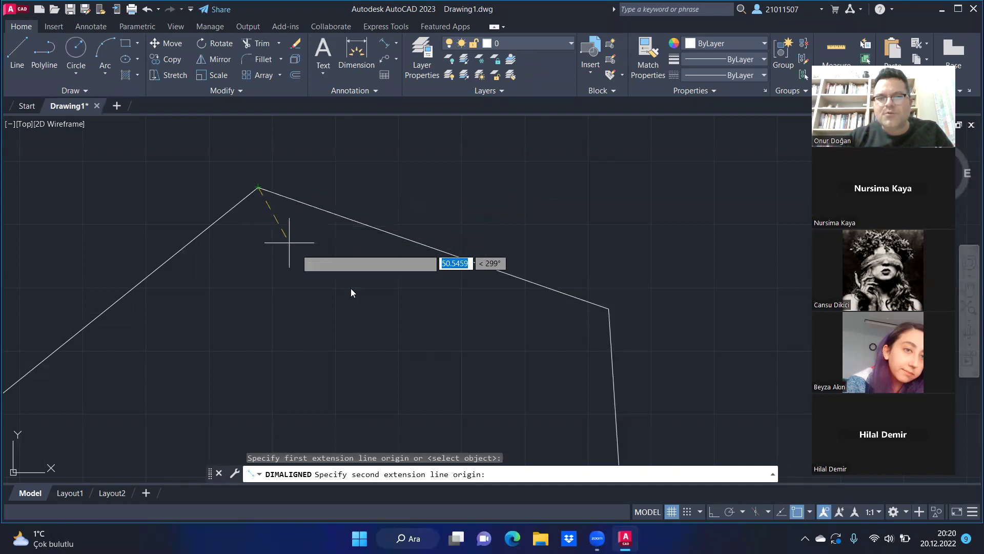
pyautogui.click(609, 308)
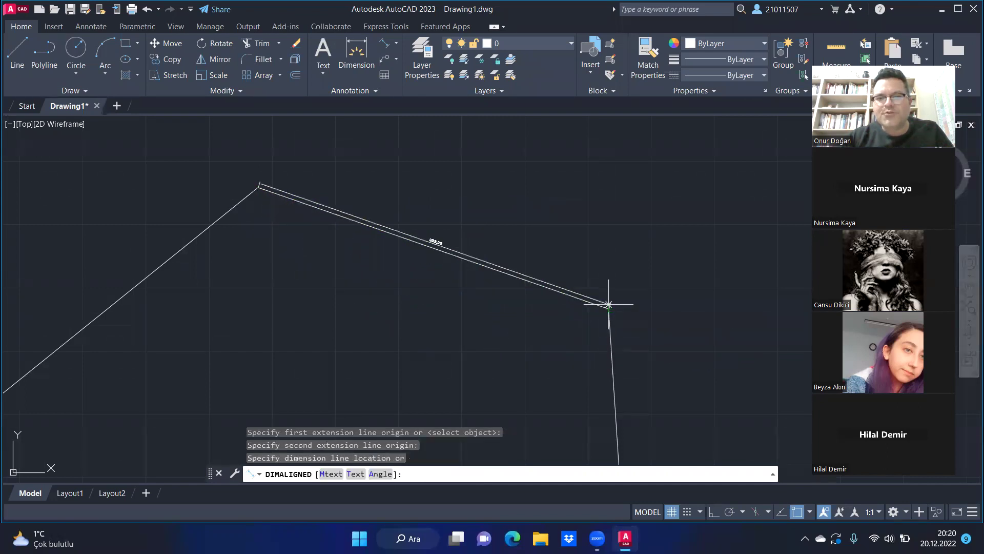
pyautogui.click(615, 262)
pyautogui.scroll(-2, 500, 243)
pyautogui.scroll(-1, 501, 243)
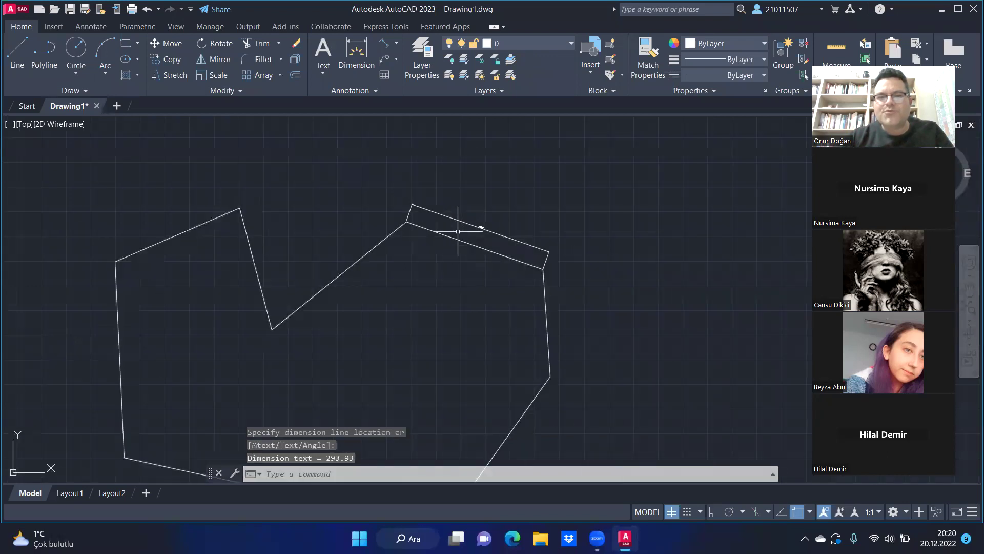
pyautogui.scroll(-2, 554, 220)
pyautogui.scroll(4, 555, 231)
pyautogui.scroll(-3, 556, 234)
pyautogui.scroll(1, 543, 213)
pyautogui.scroll(2, 558, 214)
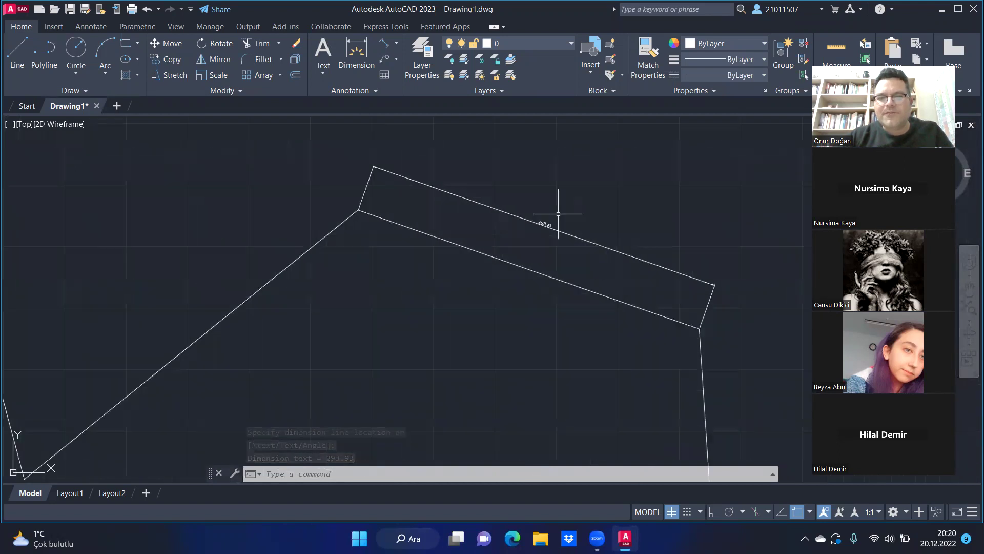
pyautogui.scroll(3, 558, 214)
pyautogui.scroll(-3, 533, 226)
pyautogui.scroll(-1, 549, 214)
pyautogui.scroll(4, 549, 213)
pyautogui.scroll(1, 525, 189)
pyautogui.scroll(-3, 526, 205)
pyautogui.scroll(-2, 545, 220)
pyautogui.scroll(3, 545, 213)
pyautogui.scroll(4, 533, 242)
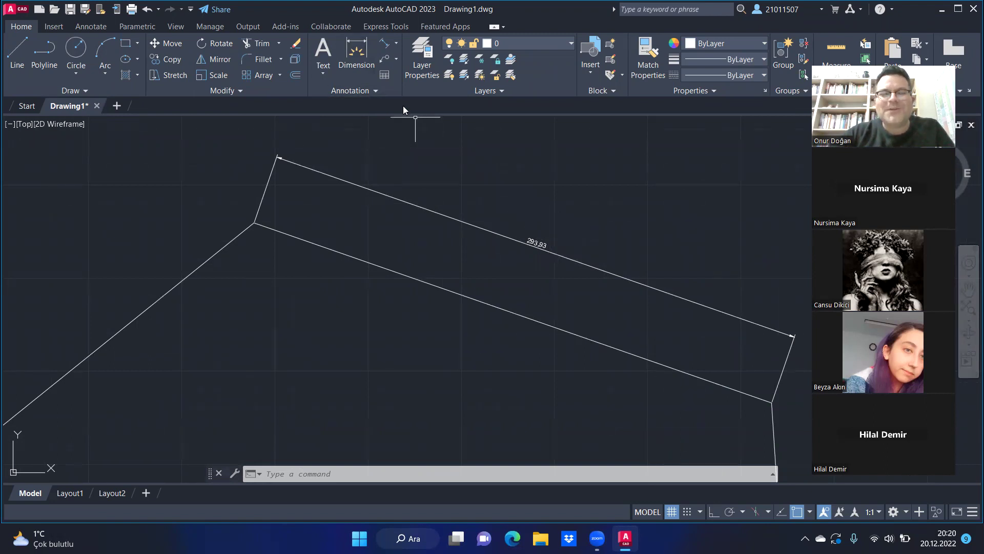
# - Open the ISO-25 dimension style for modification in the Dimension Style Manager
pyautogui.click(378, 91)
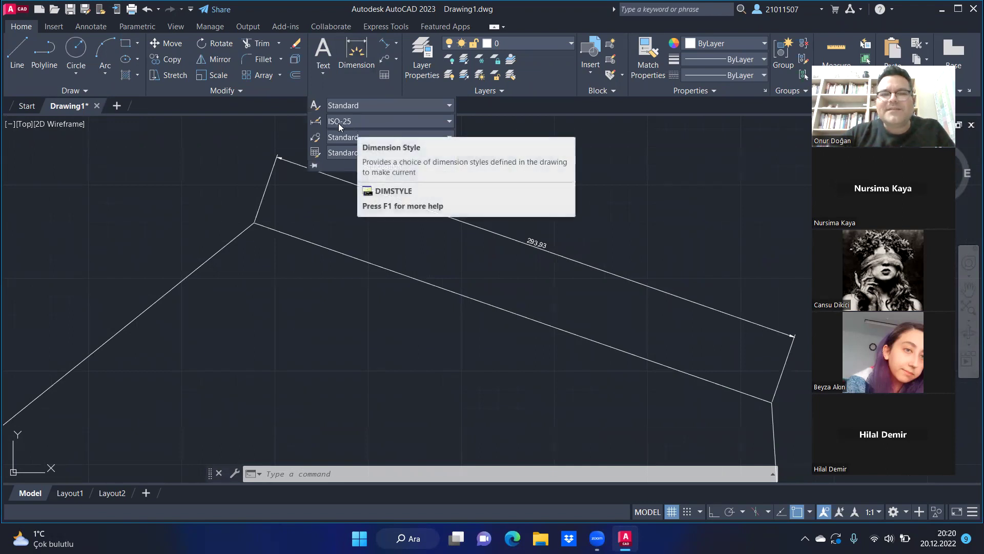
pyautogui.click(370, 121)
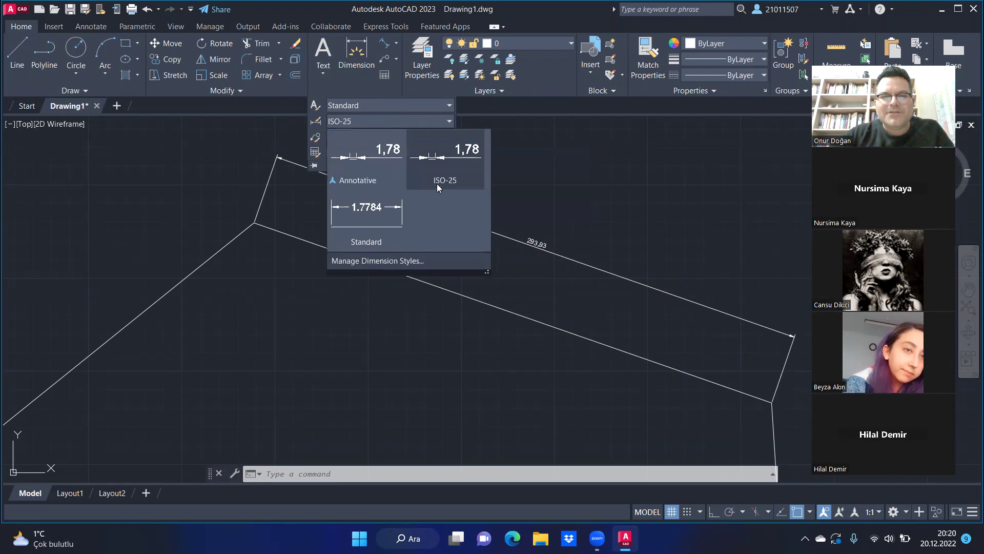
pyautogui.click(386, 261)
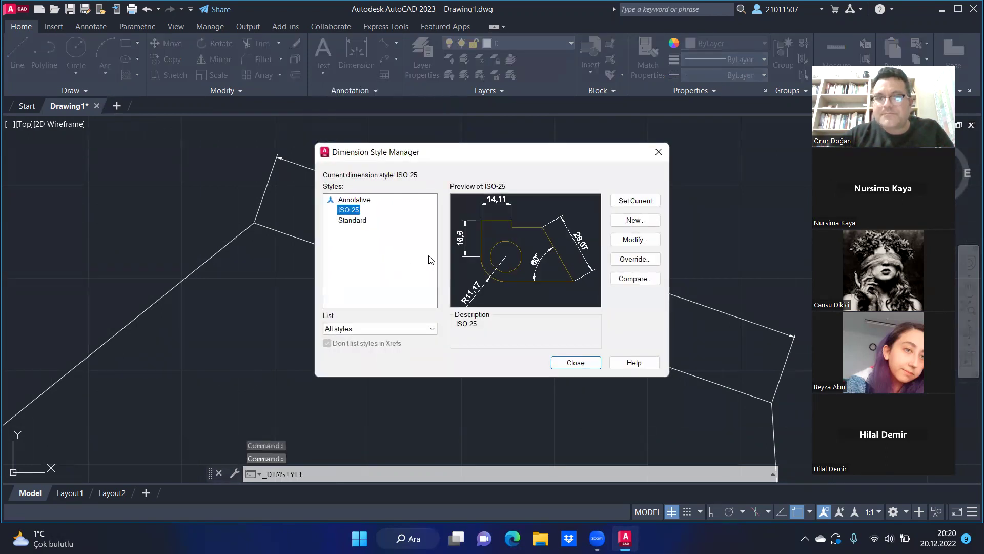
pyautogui.click(636, 241)
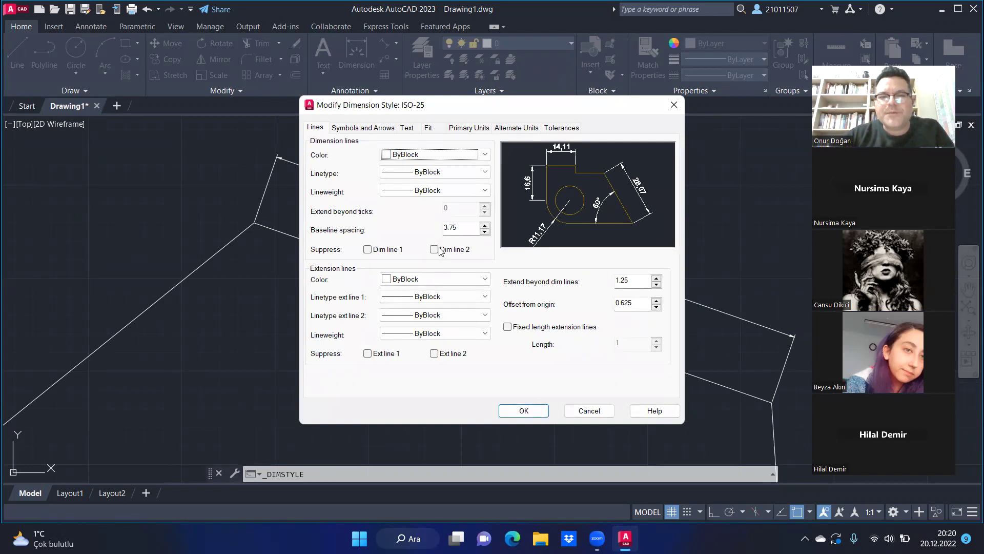
# - Try Cyan dimension line colour and 0.30 mm lineweight in the ISO-25 style
pyautogui.click(468, 155)
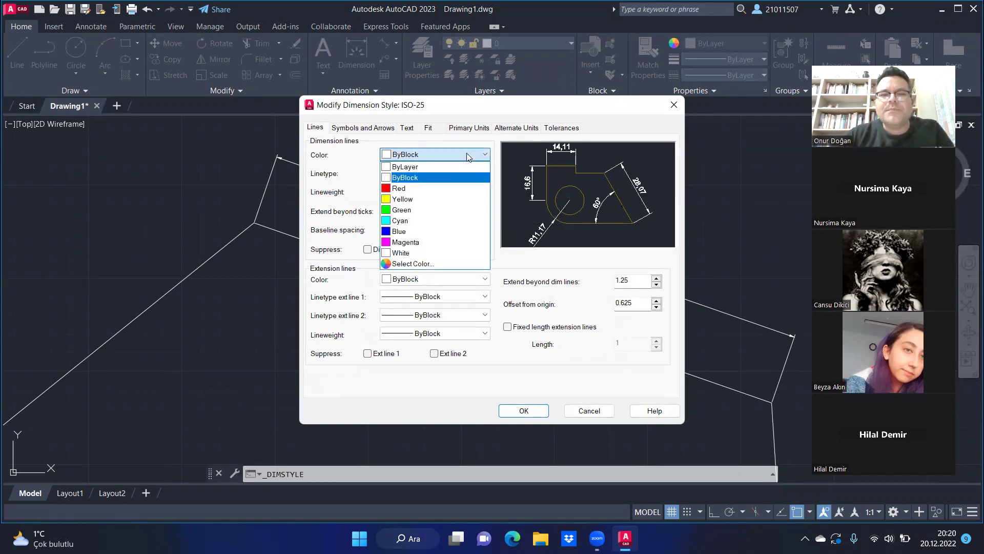
pyautogui.click(420, 193)
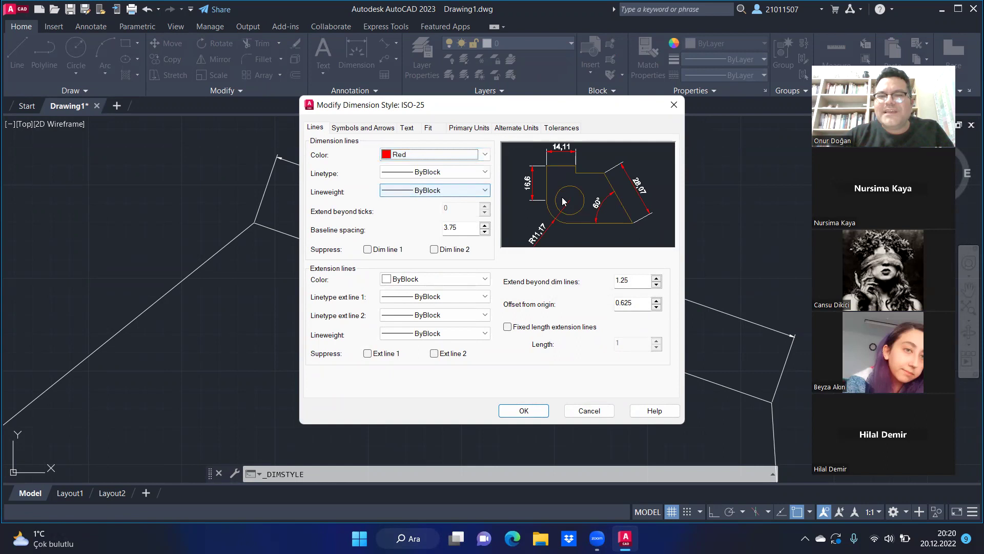
pyautogui.click(454, 153)
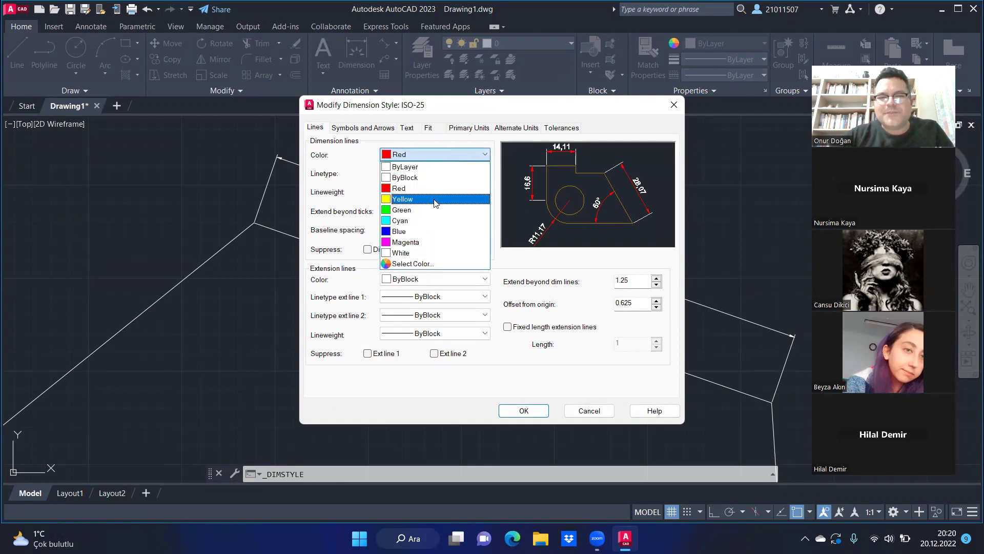
pyautogui.click(425, 225)
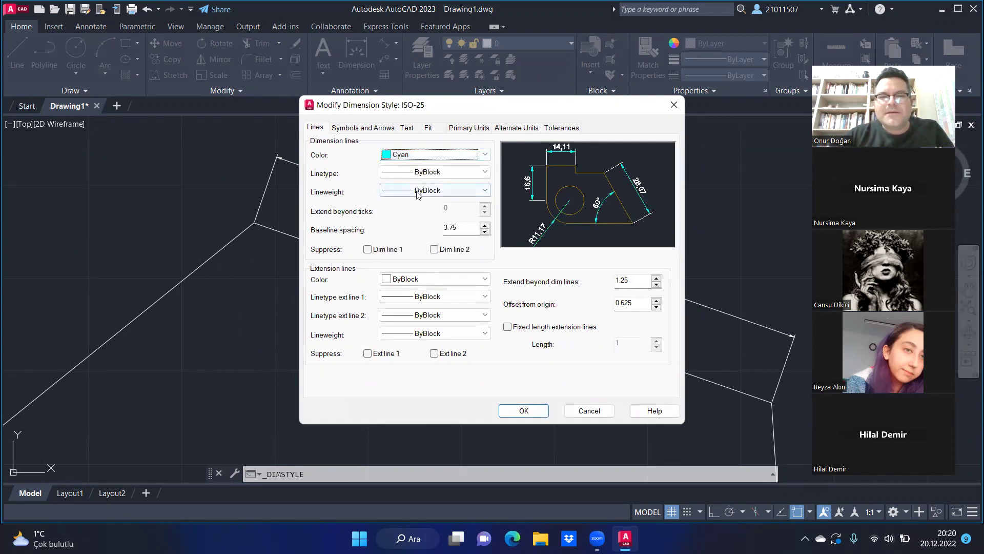
pyautogui.click(448, 172)
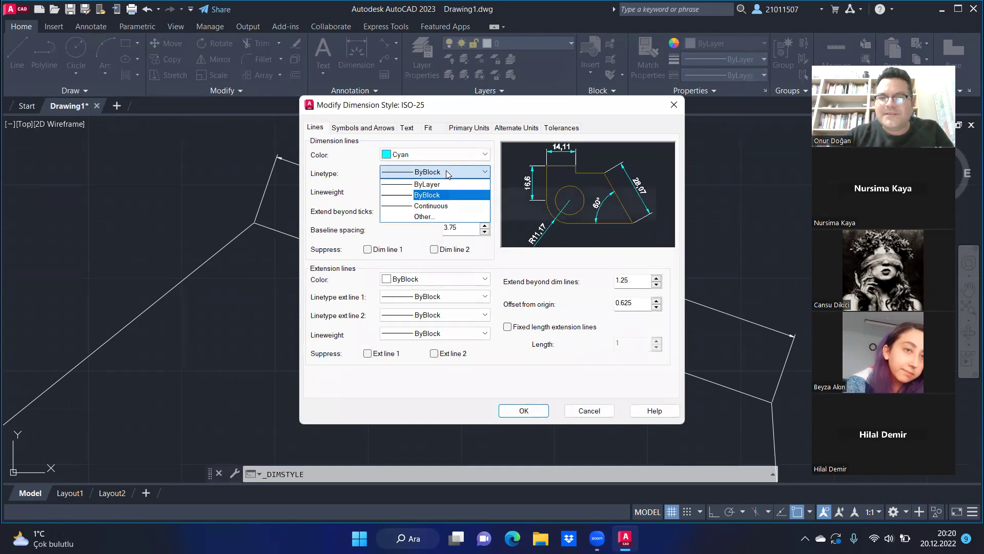
pyautogui.click(433, 226)
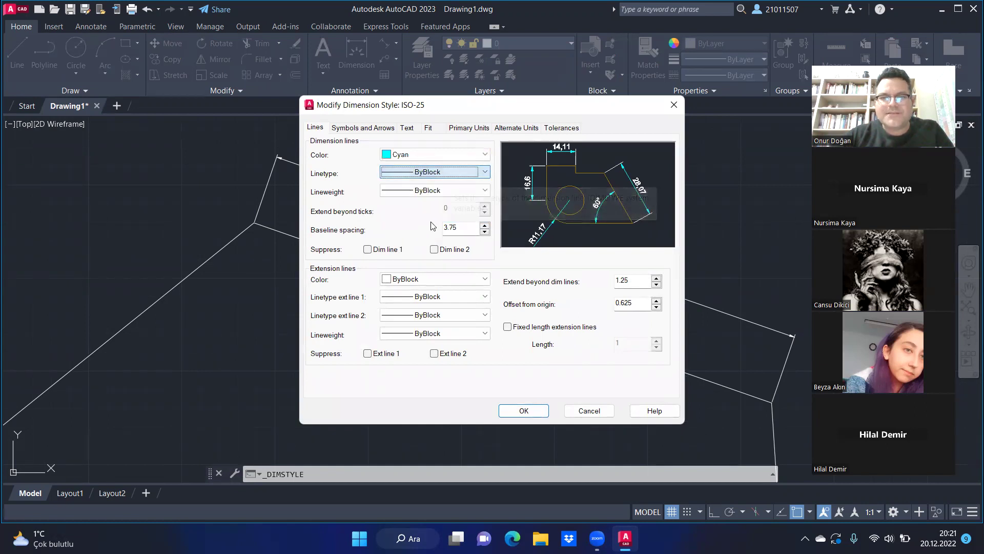
pyautogui.click(457, 193)
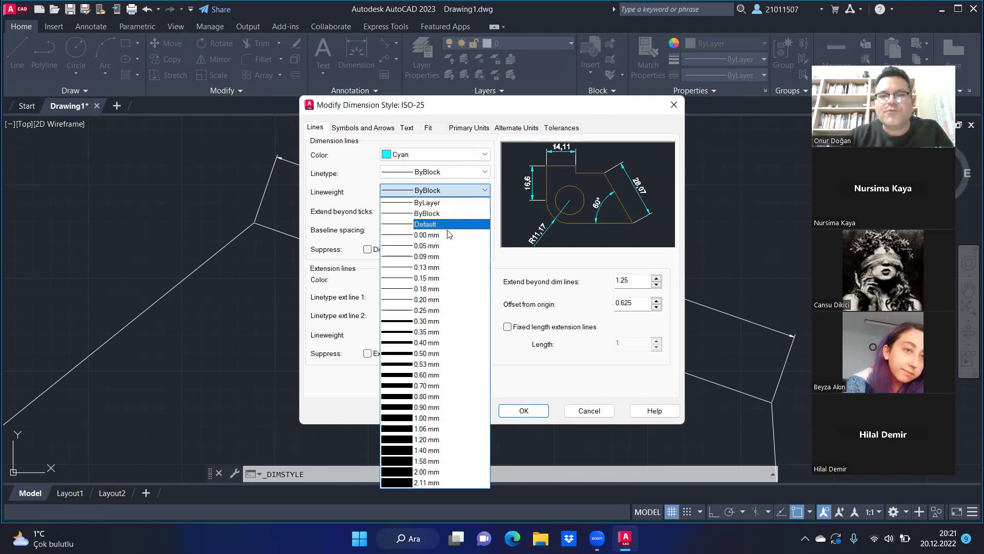
pyautogui.click(436, 321)
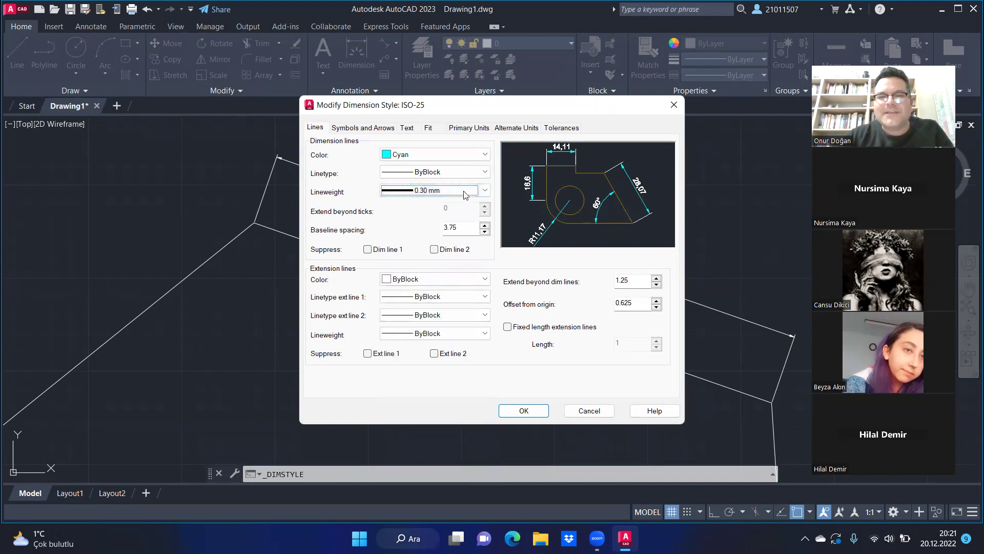
# - Try a text height of 25, then cancel the style edits
pyautogui.click(408, 128)
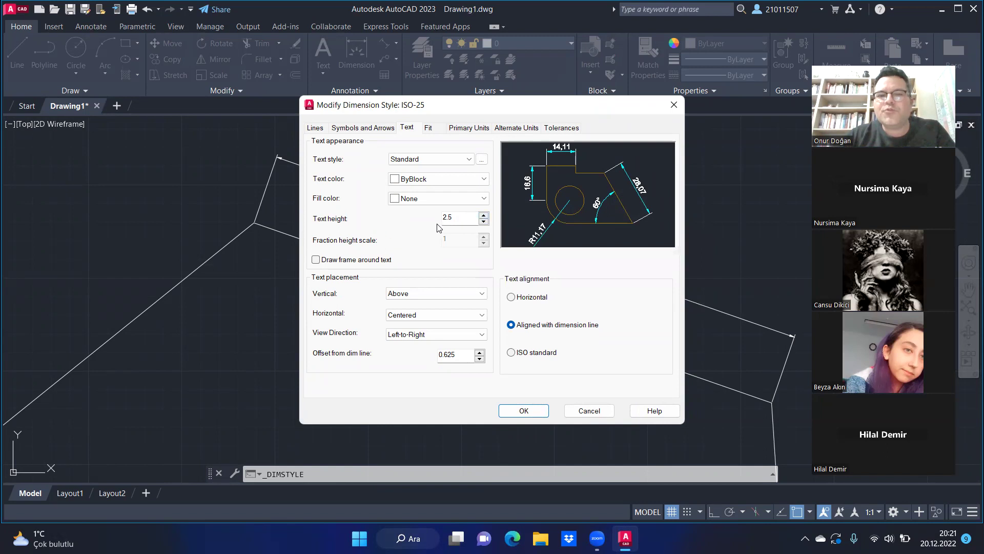
pyautogui.click(484, 217)
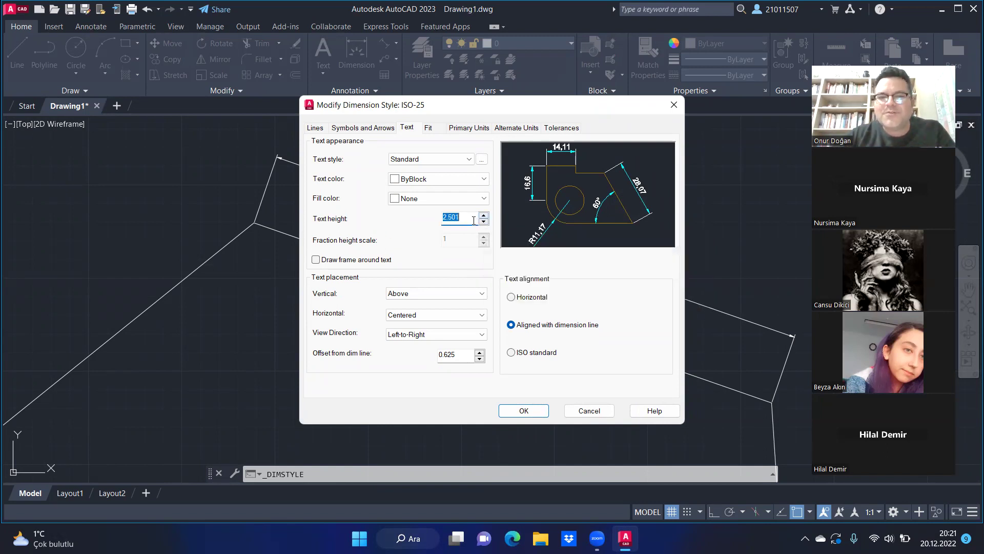
pyautogui.moveTo(413, 220); pyautogui.dragTo(429, 223)
pyautogui.write('25')
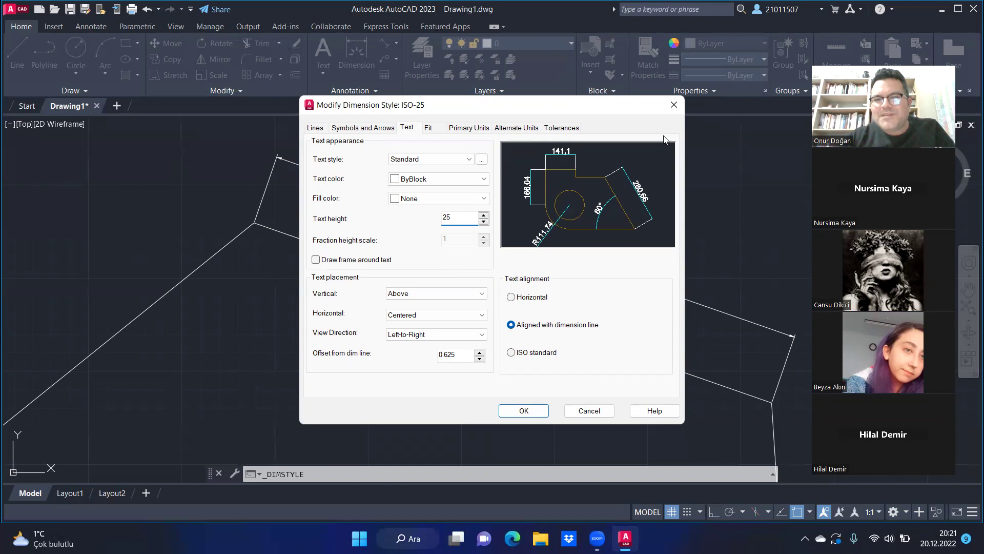
pyautogui.click(675, 104)
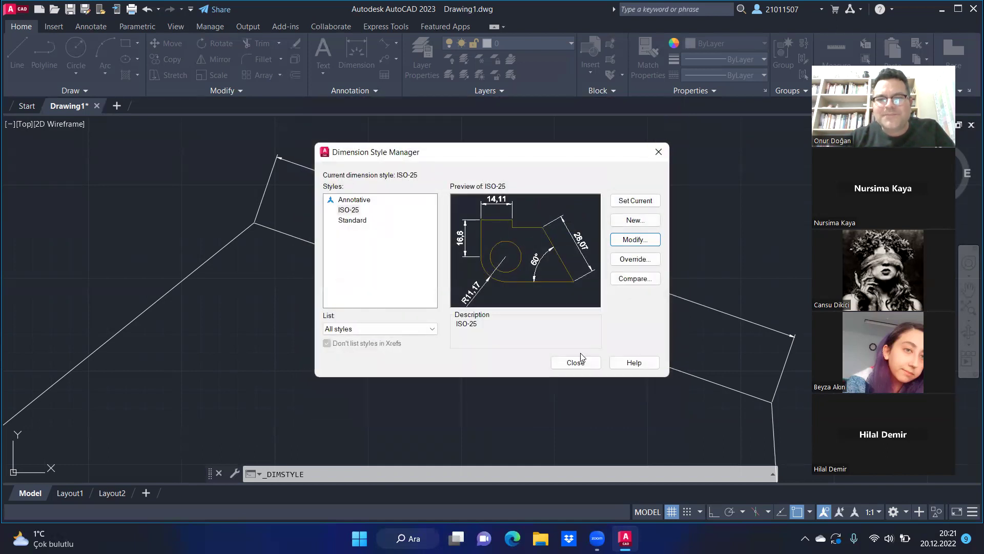
# - Close the Dimension Style Manager and clear any pending commands
pyautogui.click(581, 362)
pyautogui.press('Escape')
pyautogui.press('Escape')
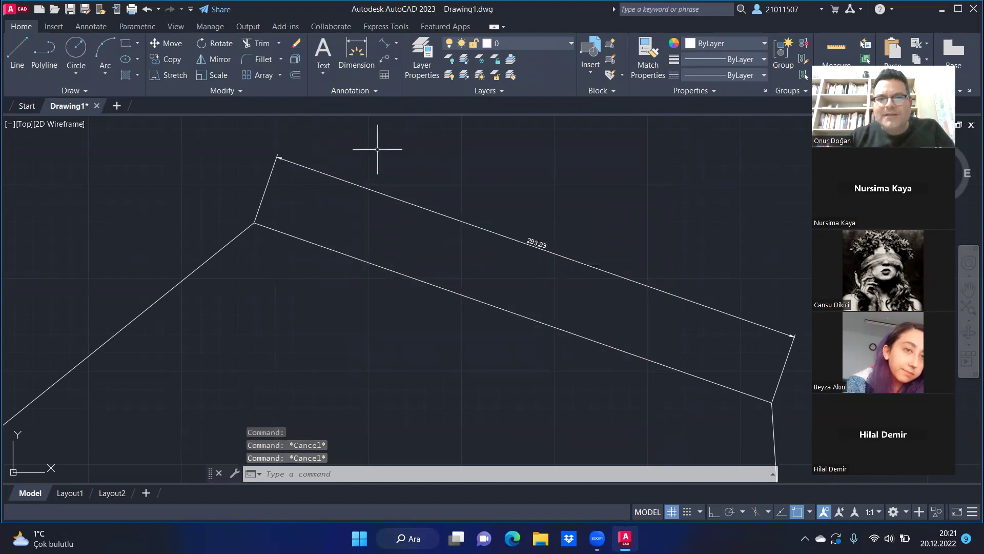
pyautogui.click(350, 91)
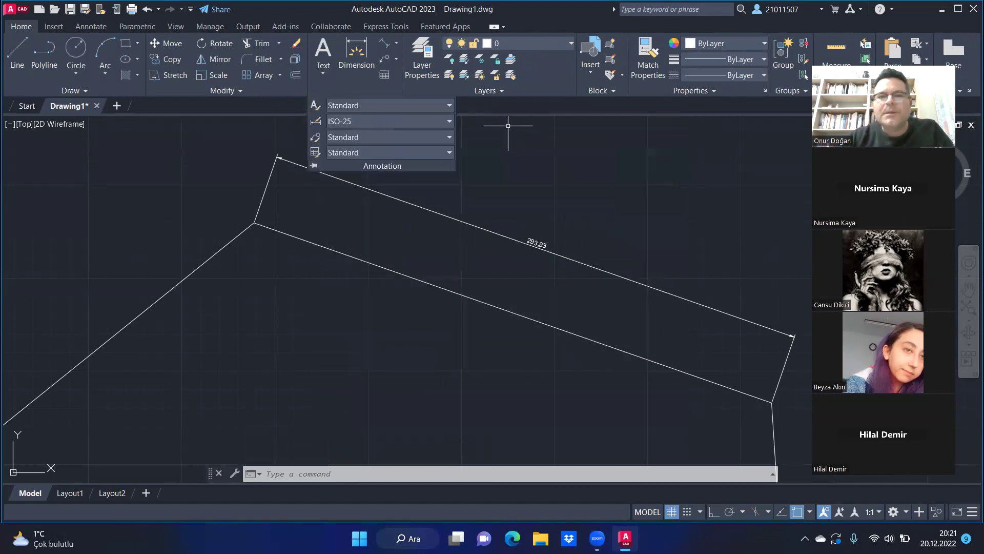
pyautogui.press('Escape')
pyautogui.press('Escape')
pyautogui.press('Escape')
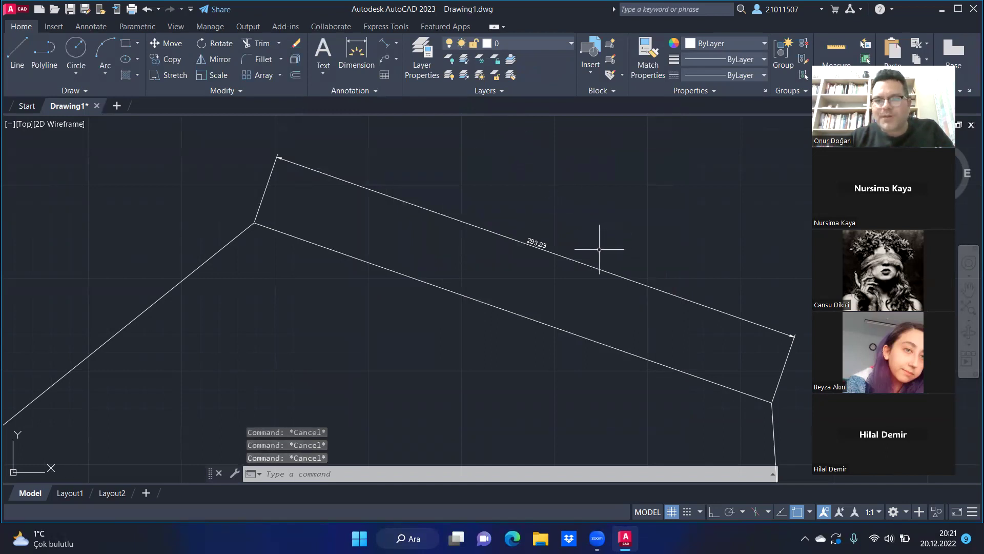
pyautogui.scroll(1, 507, 244)
pyautogui.scroll(3, 510, 225)
pyautogui.scroll(-4, 509, 225)
pyautogui.scroll(-2, 441, 221)
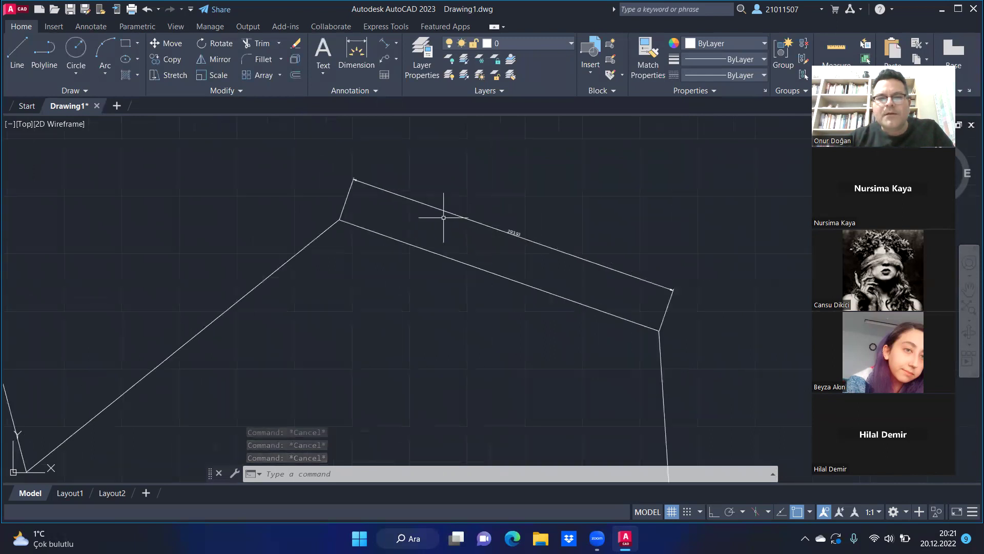
pyautogui.scroll(2, 520, 236)
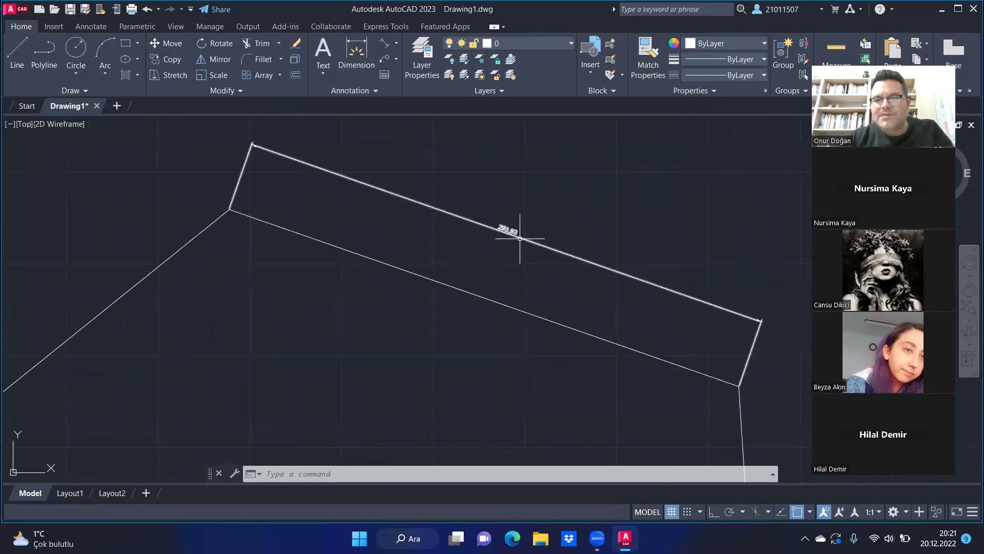
# - Select the 293,93 aligned dimension and show its properties
pyautogui.click(521, 238)
pyautogui.rightClick(520, 239)
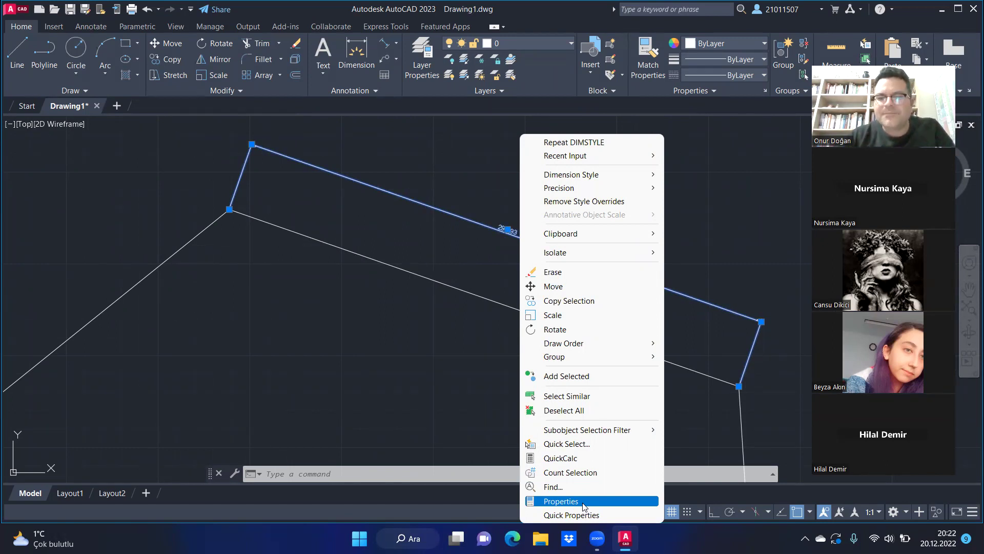
pyautogui.click(583, 506)
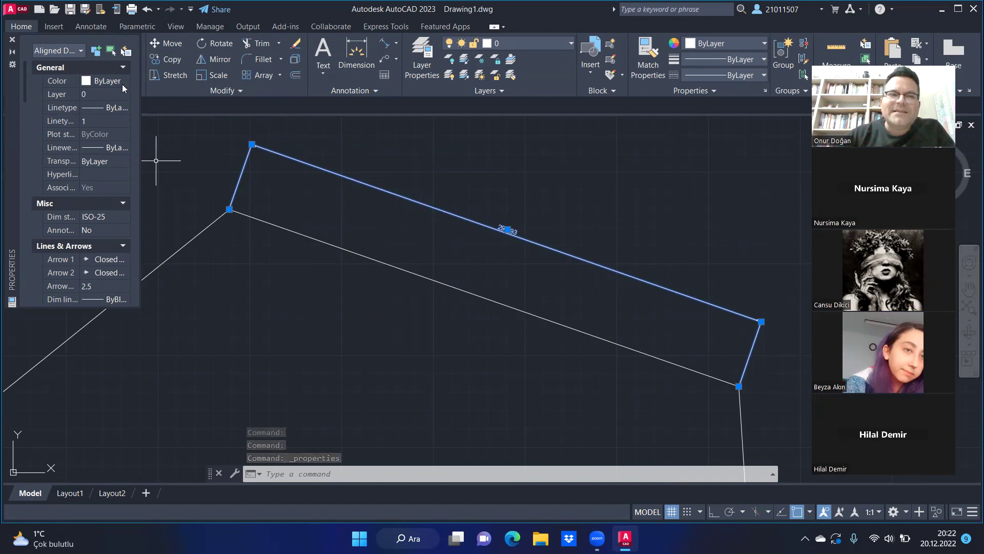
pyautogui.scroll(-3, 87, 192)
pyautogui.scroll(-3, 87, 198)
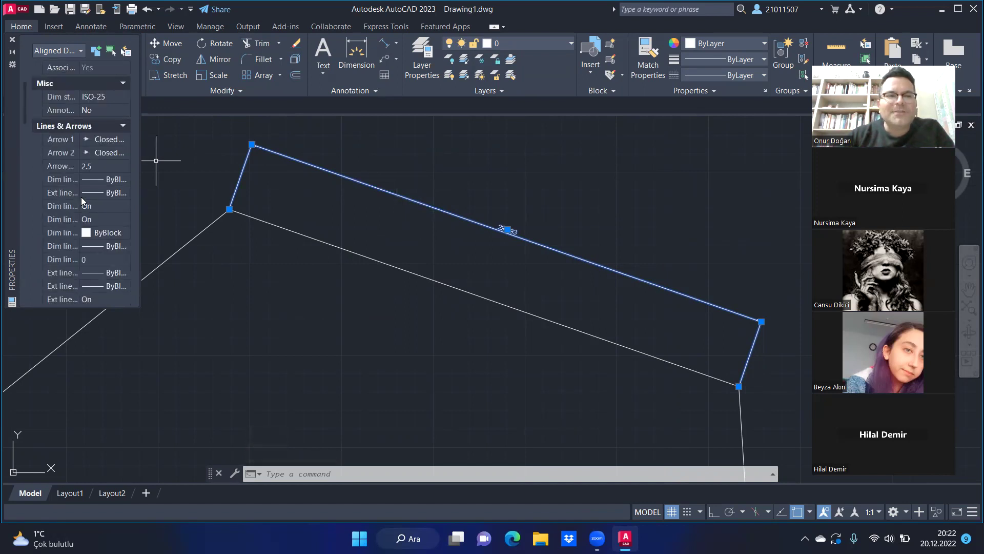
pyautogui.scroll(-3, 86, 200)
pyautogui.scroll(-3, 66, 231)
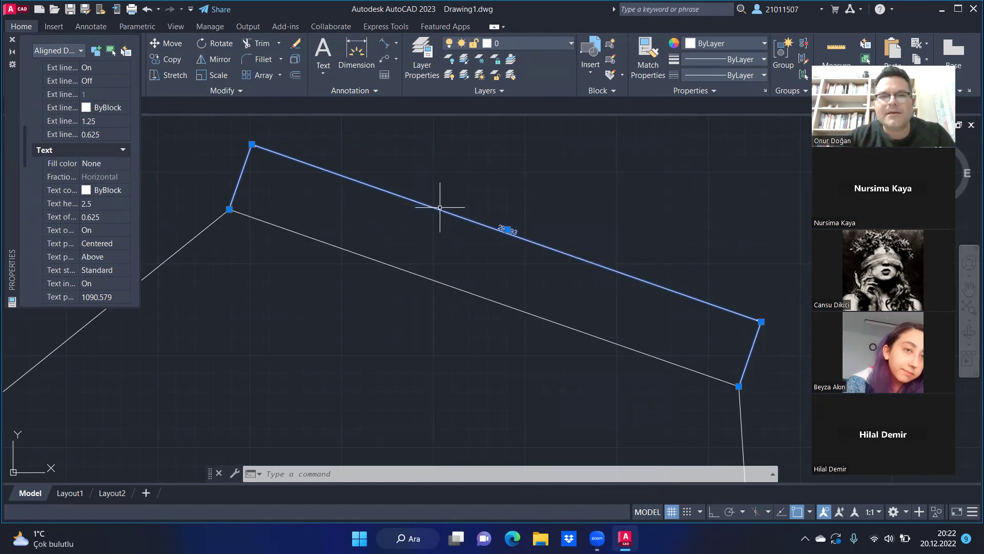
# - Set the dimension's text height to 25, deselect it and close the Properties palette
pyautogui.click(108, 204)
pyautogui.write('25')
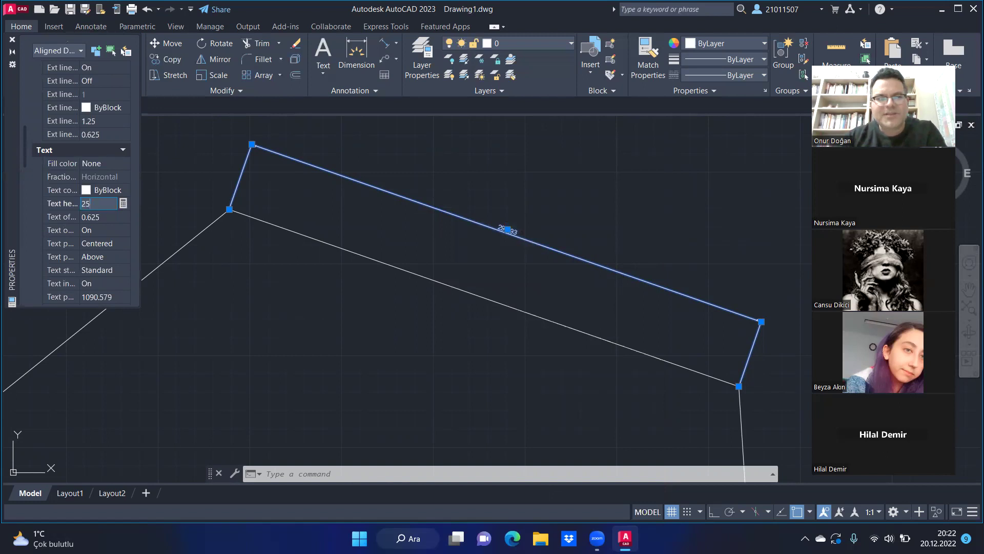
pyautogui.press('Tab')
pyautogui.click(445, 342)
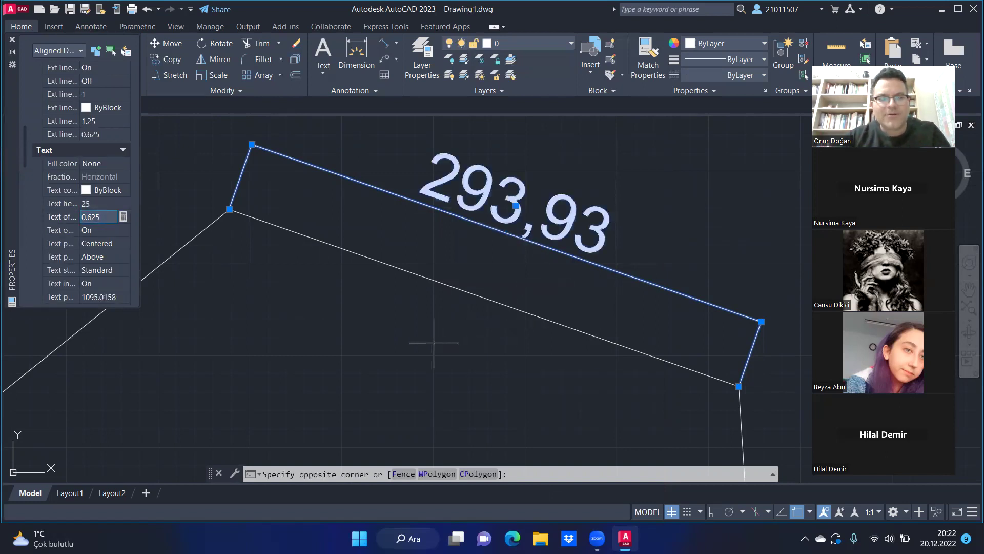
pyautogui.press('Escape')
pyautogui.scroll(-3, 479, 251)
pyautogui.scroll(-2, 329, 171)
pyautogui.scroll(-4, 461, 198)
pyautogui.scroll(-3, 512, 215)
pyautogui.scroll(5, 433, 213)
pyautogui.scroll(-3, 462, 175)
pyautogui.scroll(5, 523, 209)
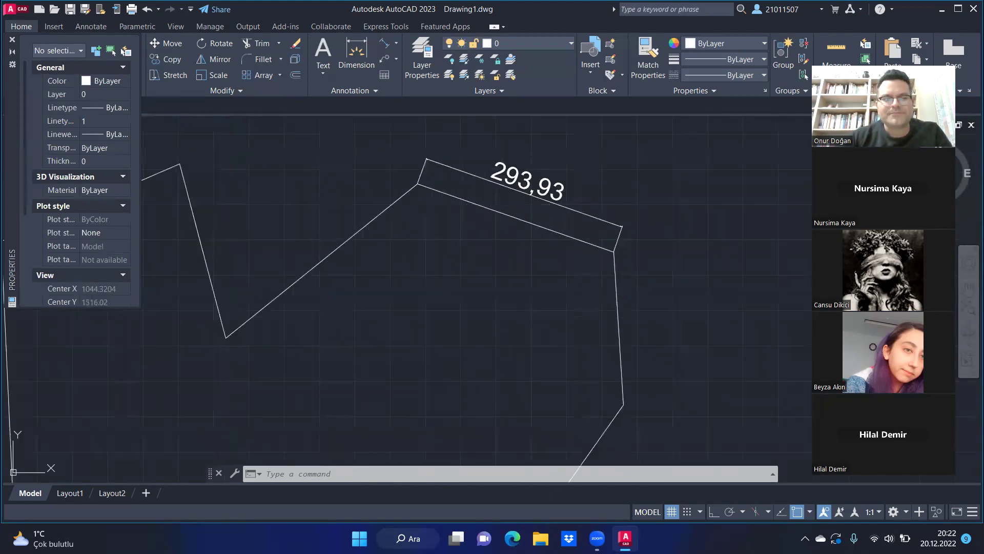
pyautogui.click(12, 40)
# - Add an aligned dimension along the diagonal edge below the 293,93 dimension
pyautogui.click(384, 43)
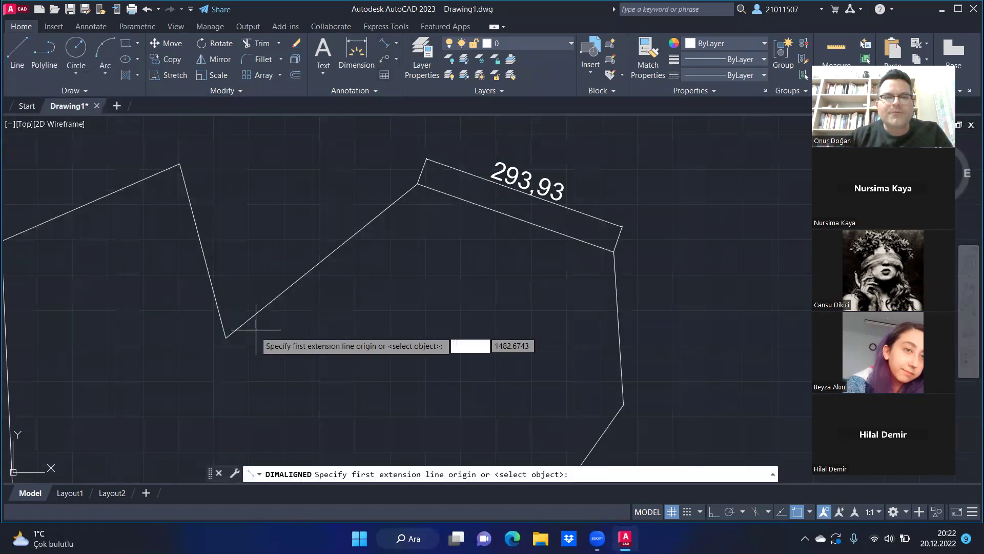
pyautogui.click(226, 337)
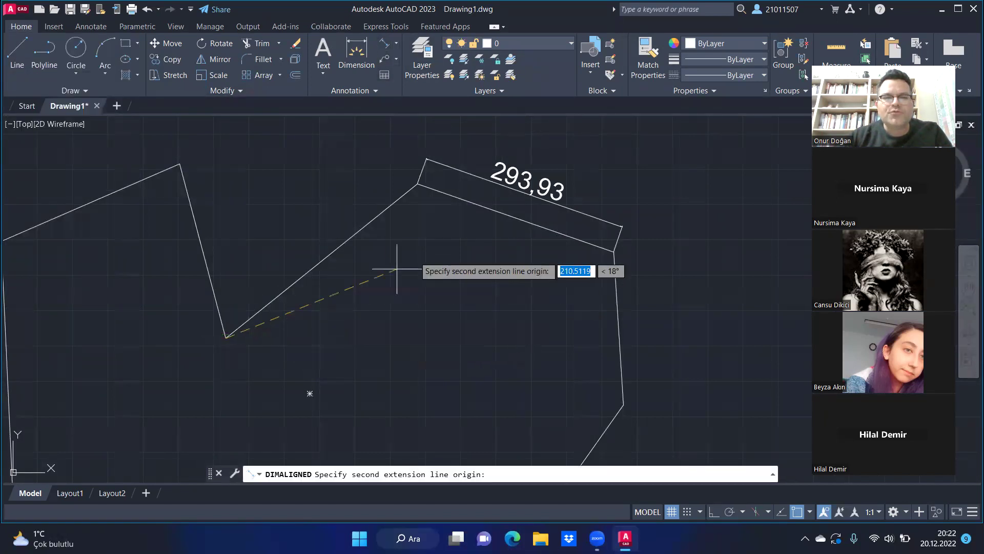
pyautogui.click(418, 184)
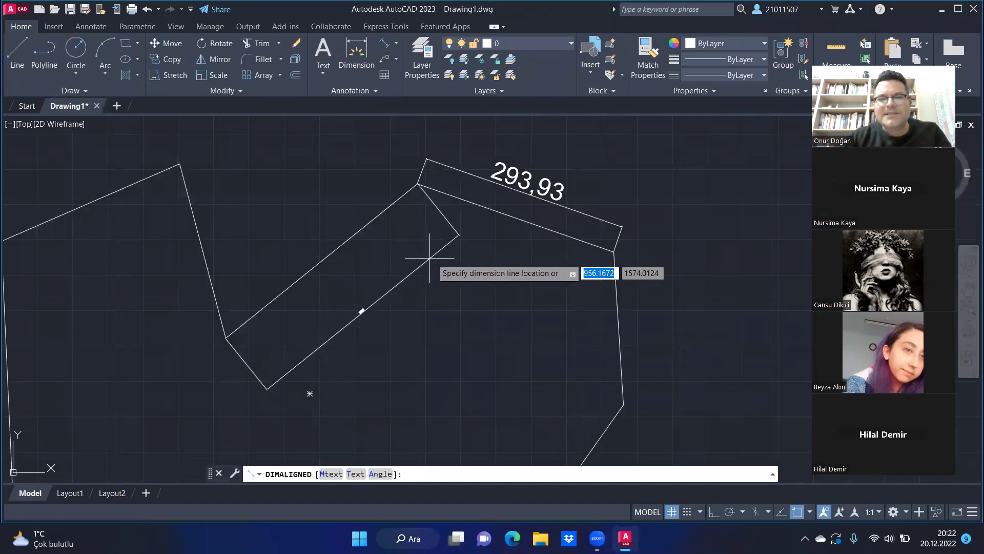
pyautogui.click(427, 257)
# - Zoom in and out to inspect the new aligned dimension's small text
pyautogui.scroll(3, 364, 314)
pyautogui.scroll(2, 382, 284)
pyautogui.scroll(-4, 384, 281)
pyautogui.scroll(-3, 394, 282)
pyautogui.scroll(3, 413, 263)
pyautogui.scroll(2, 329, 307)
pyautogui.scroll(2, 341, 329)
pyautogui.scroll(-3, 380, 271)
pyautogui.scroll(-2, 395, 264)
pyautogui.scroll(3, 409, 246)
pyautogui.scroll(-2, 413, 246)
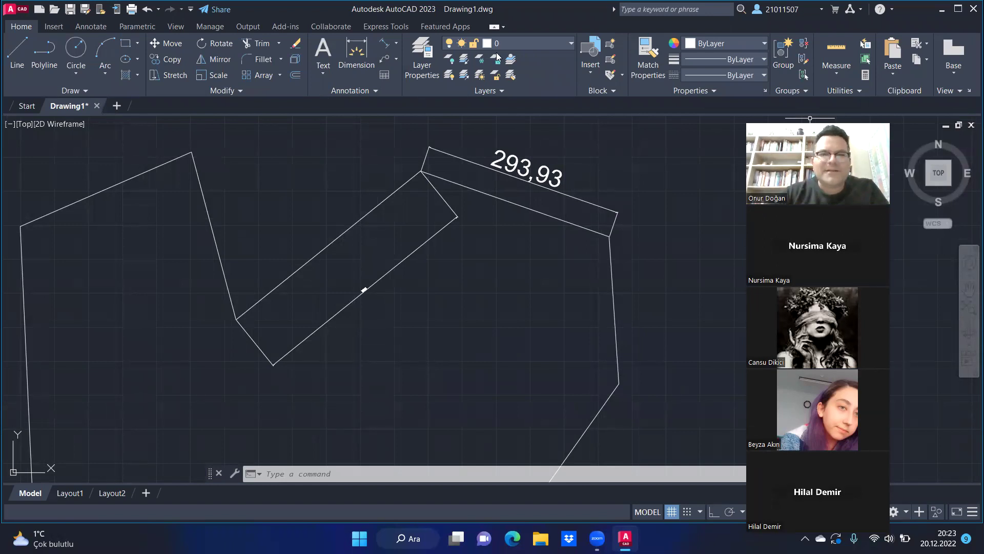
pyautogui.click(54, 26)
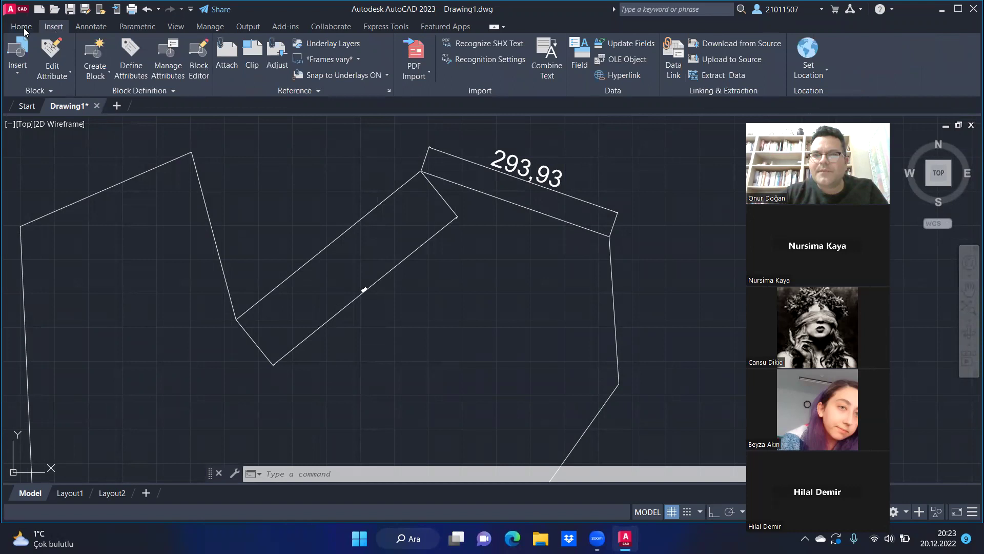
pyautogui.click(21, 26)
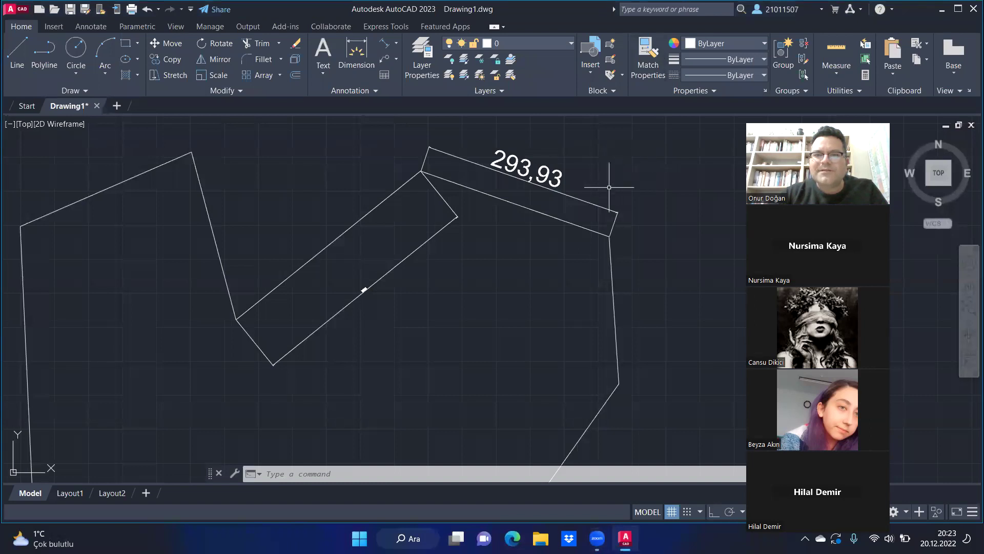
# - Select the 293,93 dimension and start Match Properties from it, then cancel
pyautogui.press('Escape')
pyautogui.press('Escape')
pyautogui.click(571, 146)
pyautogui.click(542, 187)
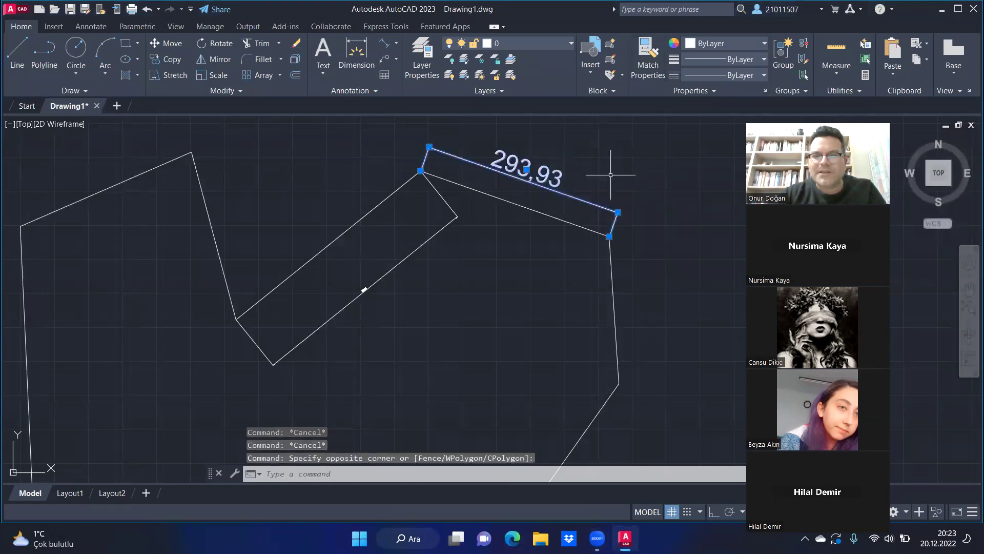
pyautogui.click(651, 61)
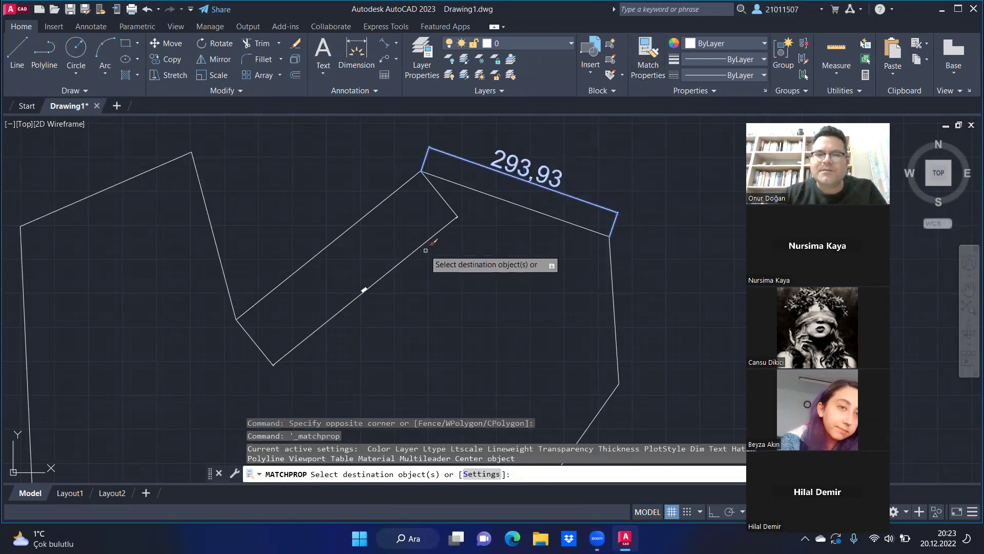
pyautogui.press('Escape')
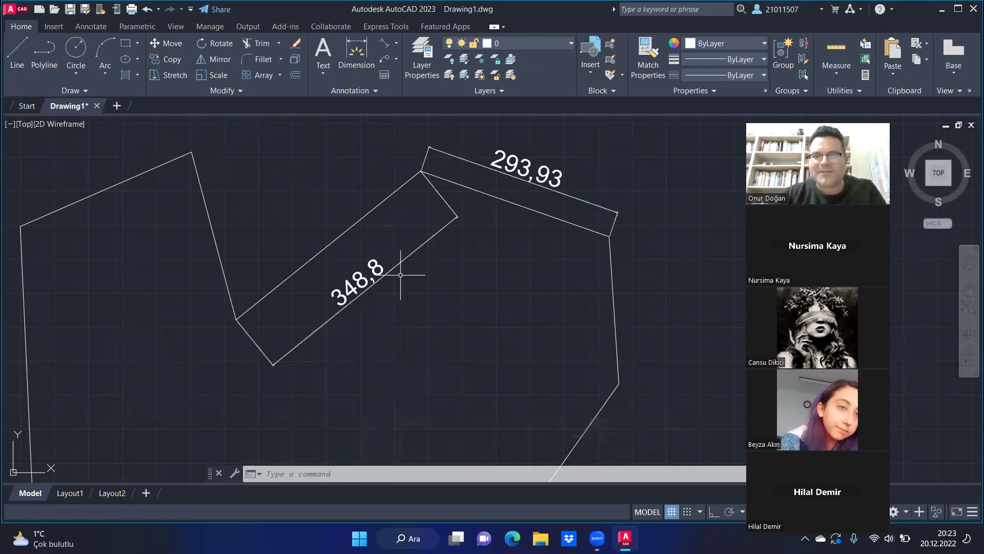
pyautogui.press('Escape')
# - Window-select the 348,8 dimension and delete it
pyautogui.scroll(-4, 468, 194)
pyautogui.scroll(2, 451, 193)
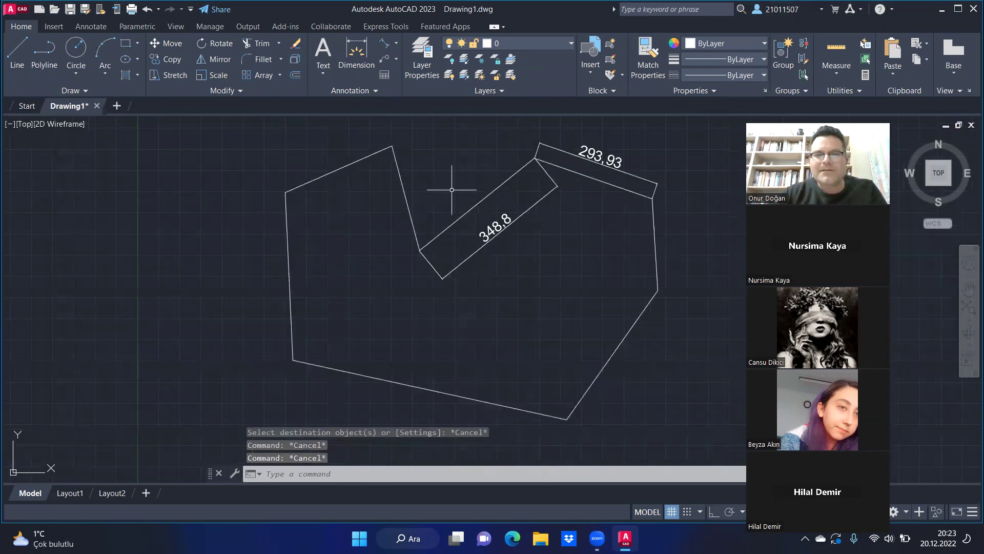
pyautogui.scroll(2, 504, 200)
pyautogui.click(603, 213)
pyautogui.click(538, 253)
pyautogui.press('Delete')
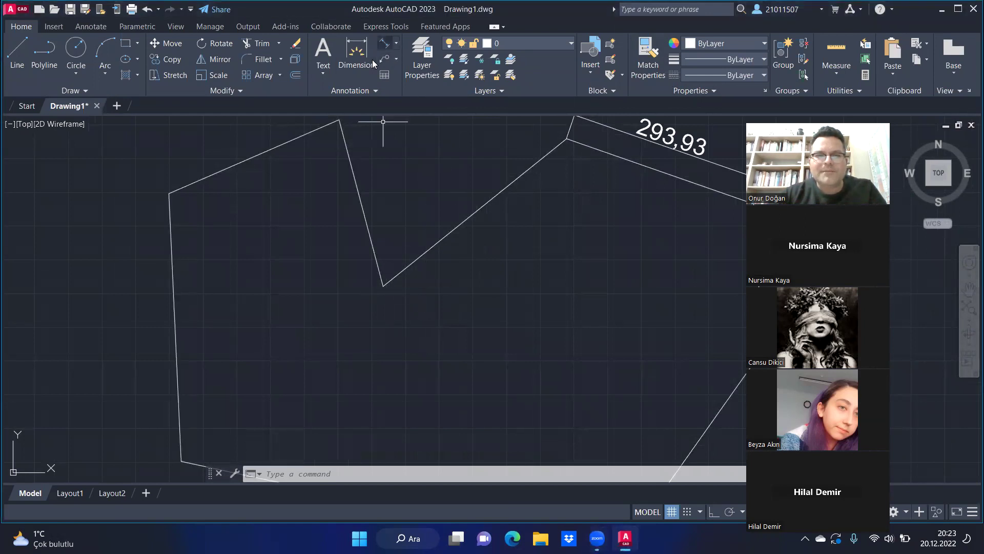
# - Add a new 348,8 aligned dimension along the notch's diagonal edge
pyautogui.click(373, 62)
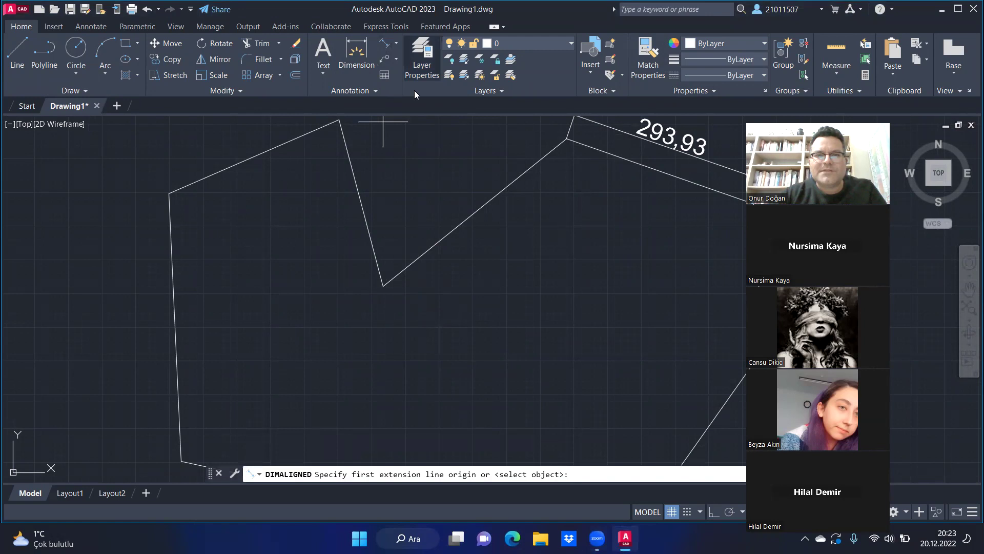
pyautogui.click(384, 286)
pyautogui.click(566, 139)
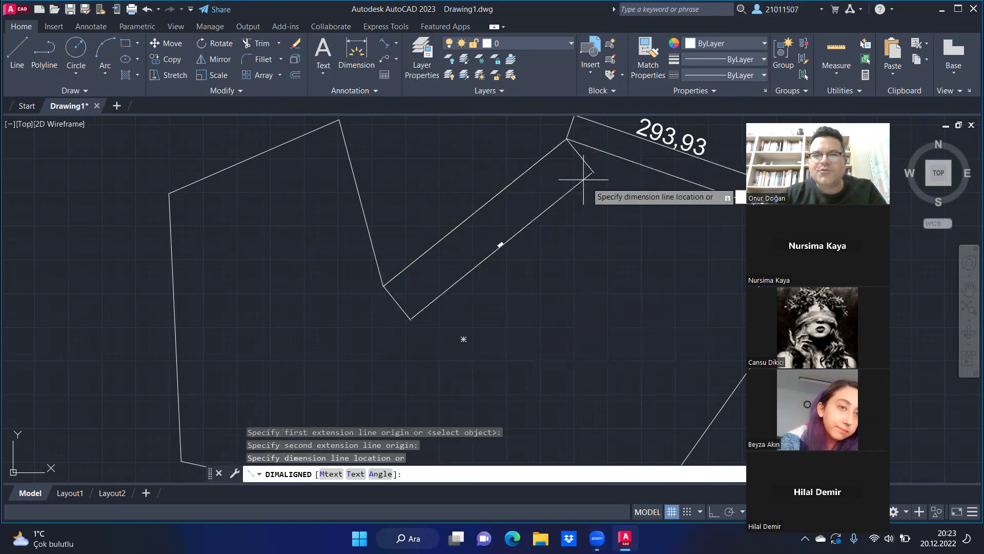
pyautogui.click(590, 200)
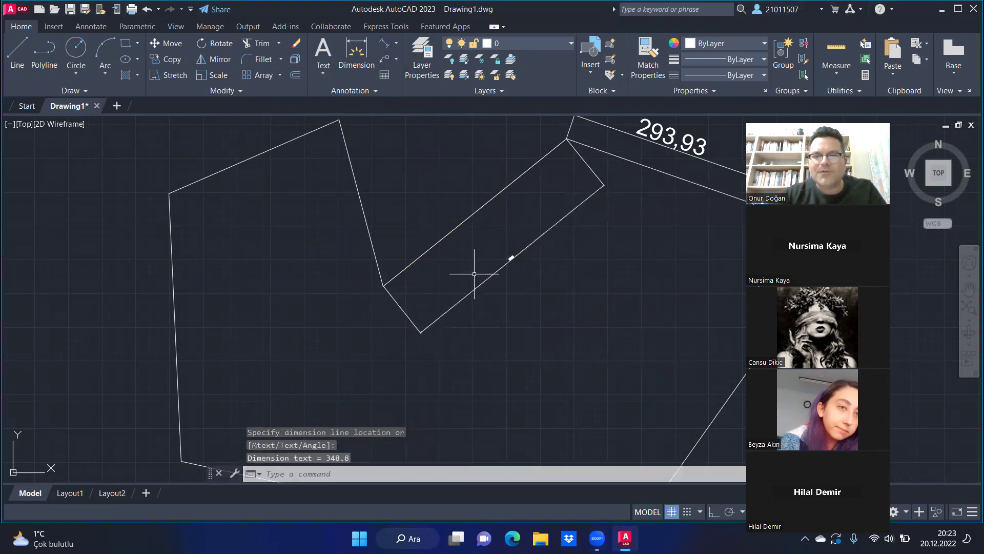
pyautogui.scroll(5, 565, 241)
pyautogui.scroll(-3, 582, 200)
pyautogui.scroll(-2, 582, 200)
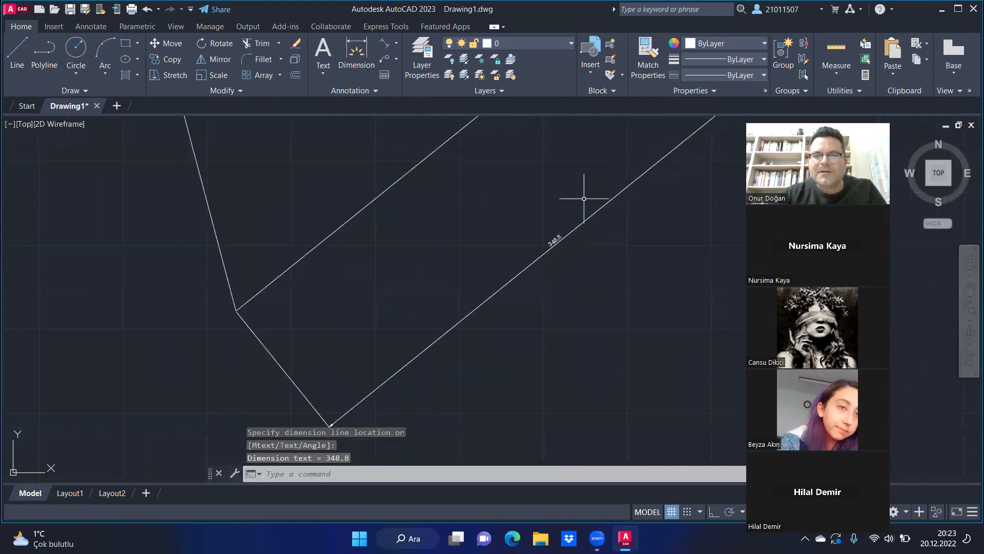
# - Set the 348,8 dimension's text height to 25 in Properties
pyautogui.click(575, 229)
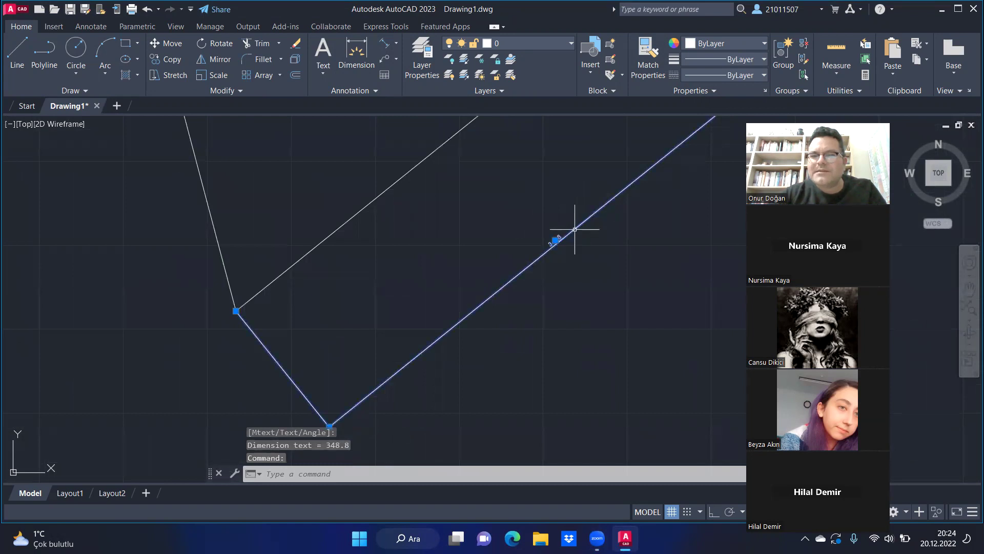
pyautogui.rightClick(574, 229)
pyautogui.click(653, 500)
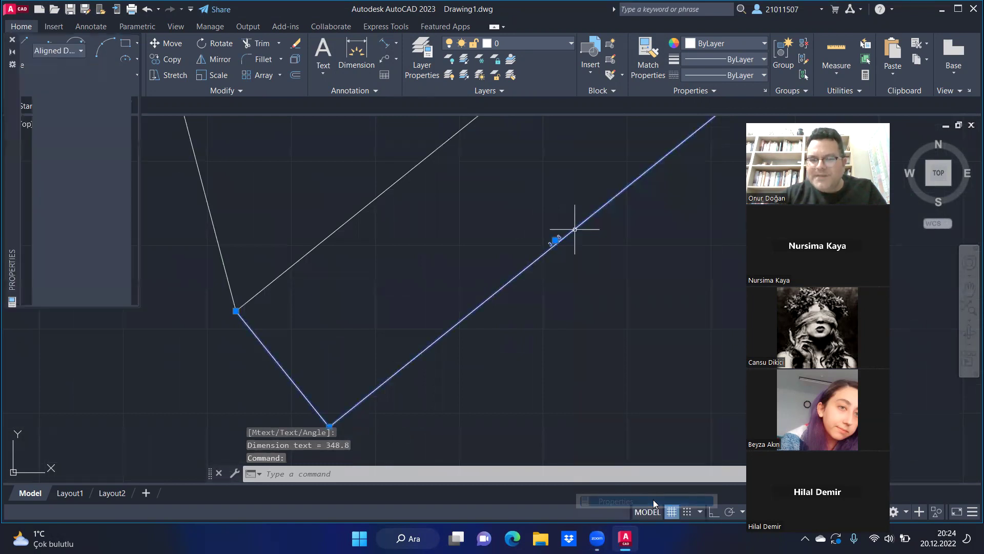
pyautogui.scroll(-5, 51, 185)
pyautogui.scroll(-5, 75, 209)
pyautogui.scroll(-3, 82, 193)
pyautogui.click(90, 138)
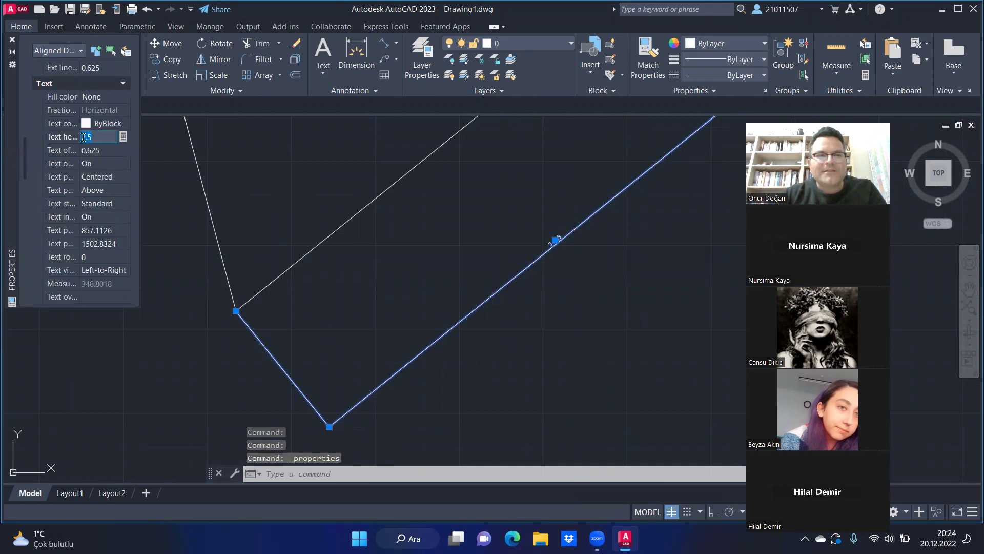
pyautogui.write('2')
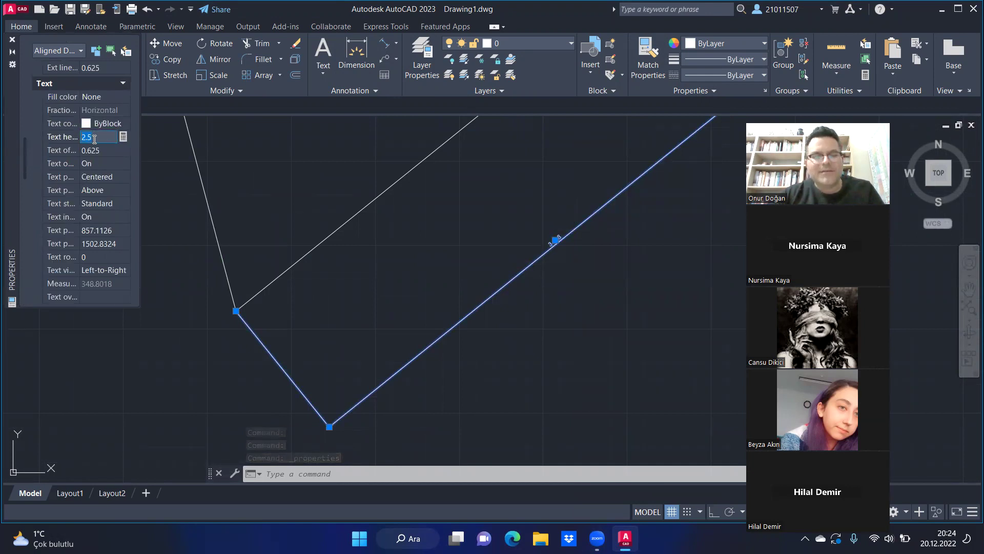
pyautogui.press('Return')
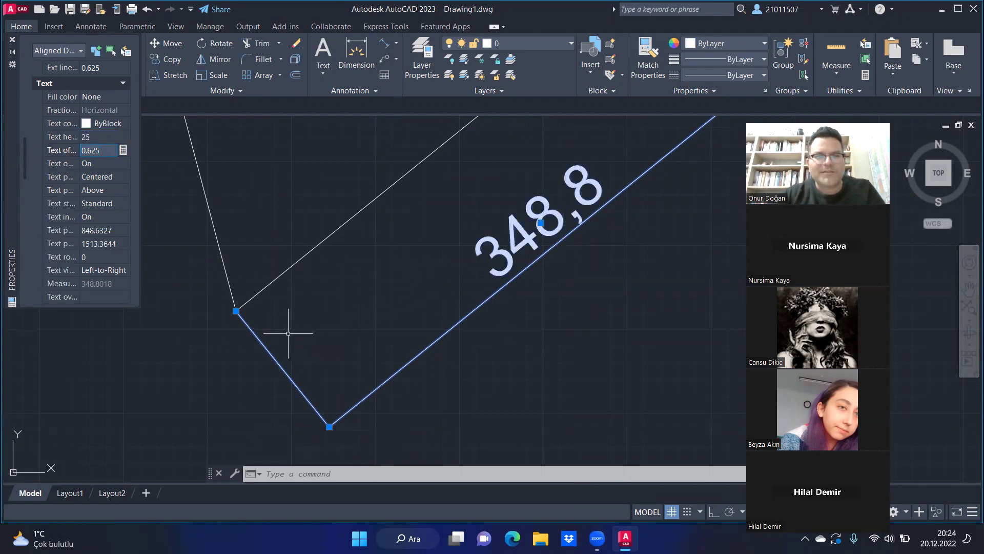
pyautogui.press('Escape')
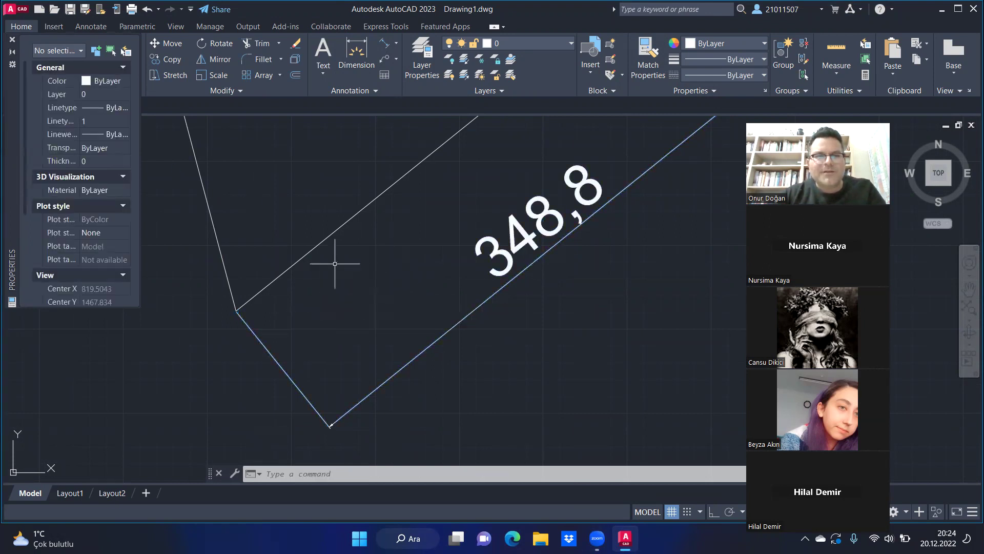
pyautogui.click(13, 41)
pyautogui.scroll(-2, 472, 258)
pyautogui.scroll(-1, 528, 208)
pyautogui.scroll(1, 492, 249)
pyautogui.scroll(1, 492, 249)
pyautogui.scroll(-2, 505, 241)
pyautogui.scroll(-1, 534, 219)
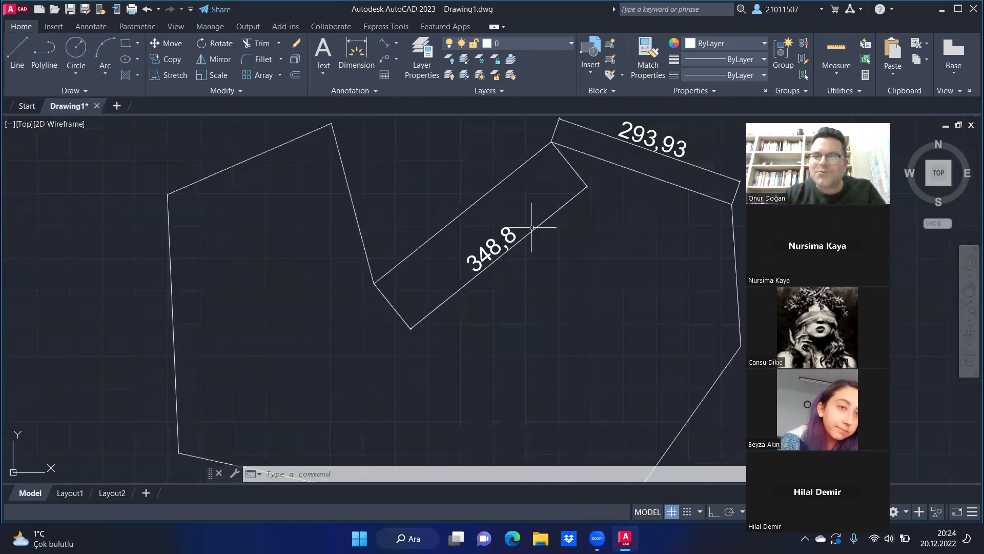
pyautogui.scroll(1, 529, 227)
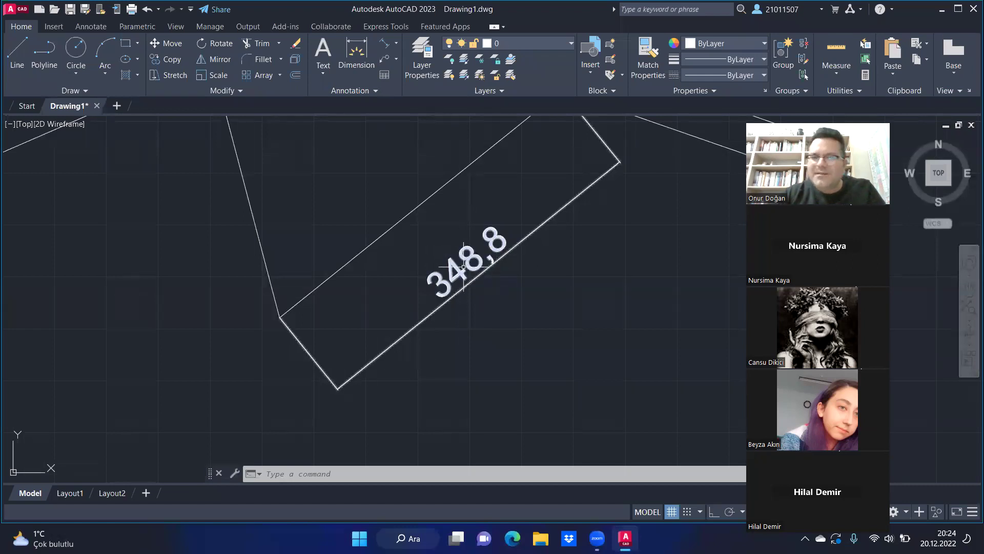
pyautogui.scroll(-3, 461, 259)
pyautogui.scroll(2, 514, 243)
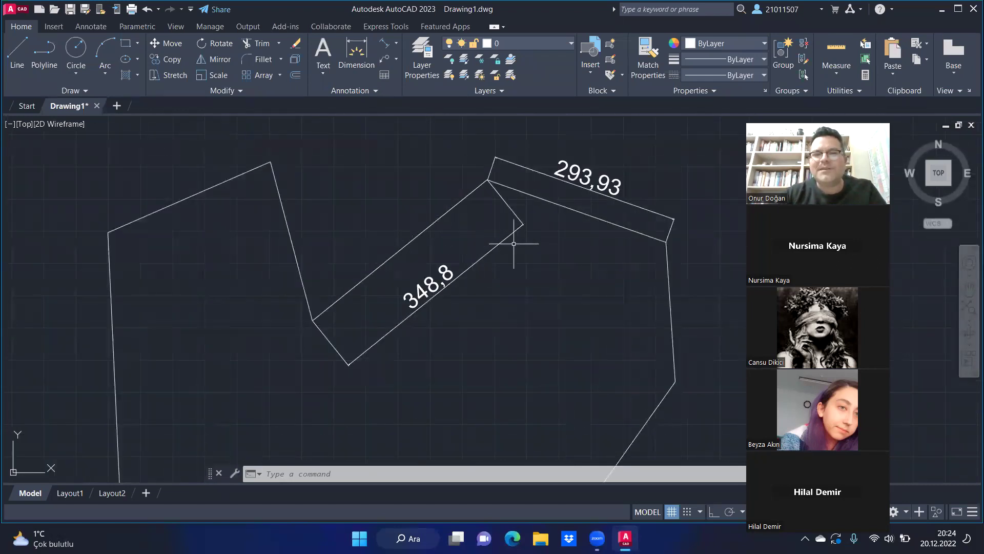
# - Delete both the 348,8 and 293,93 dimensions
pyautogui.click(538, 221)
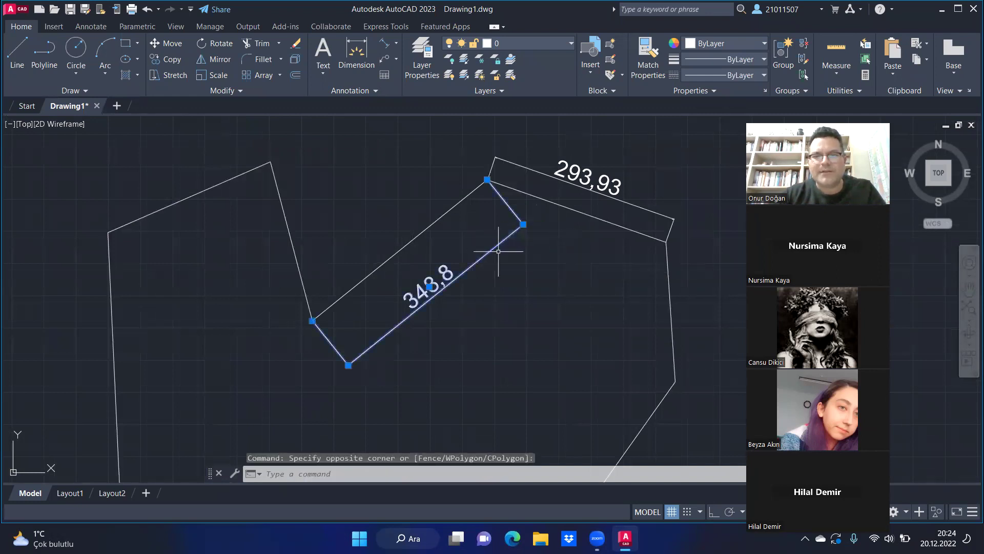
pyautogui.press('Delete')
pyautogui.click(610, 215)
pyautogui.click(572, 183)
pyautogui.press('Delete')
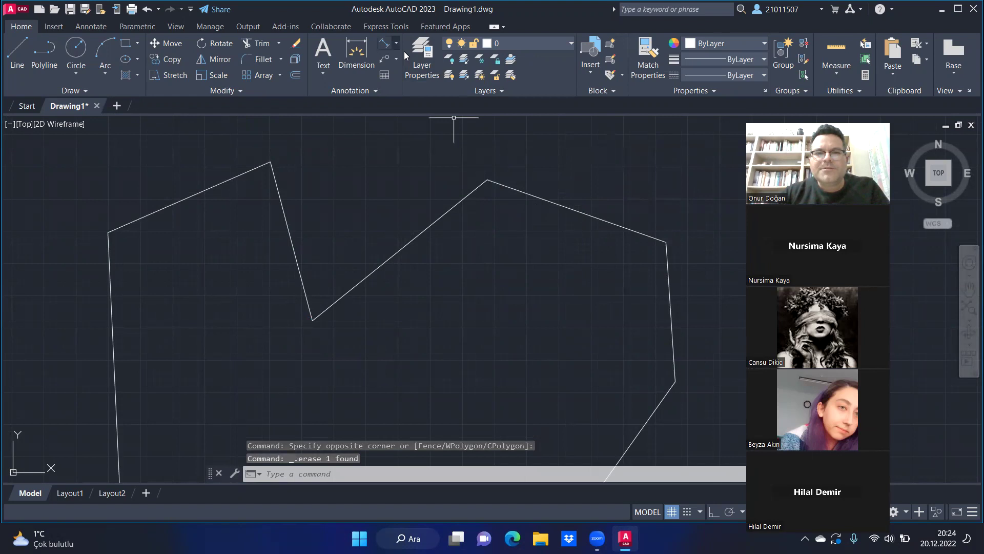
# - Add a 66° angular dimension between the two edges at the inward notch
pyautogui.click(396, 43)
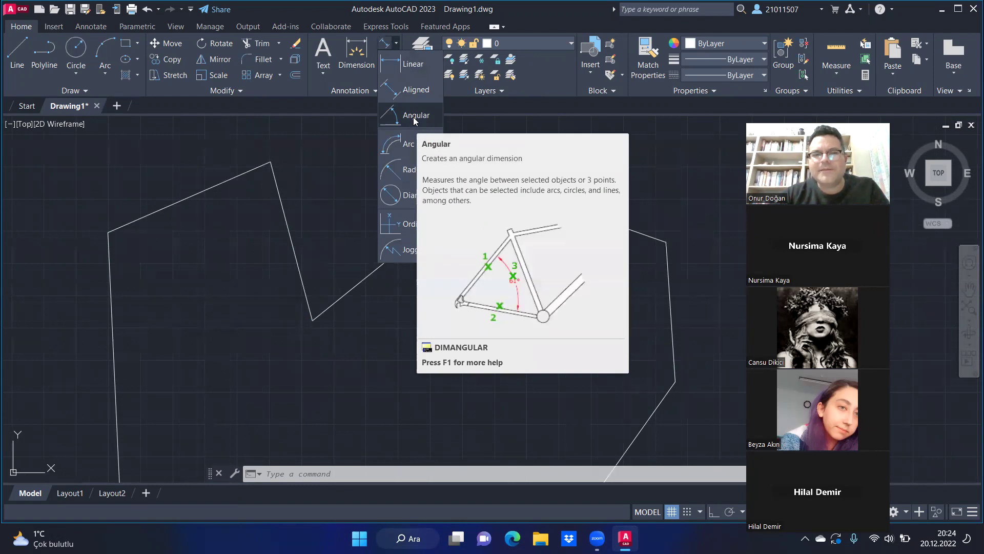
pyautogui.click(414, 118)
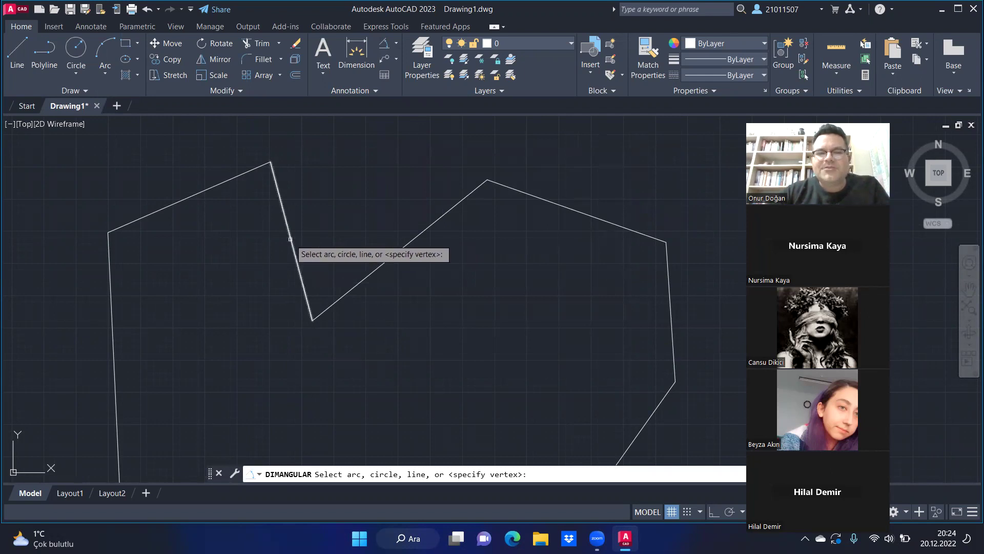
pyautogui.click(290, 239)
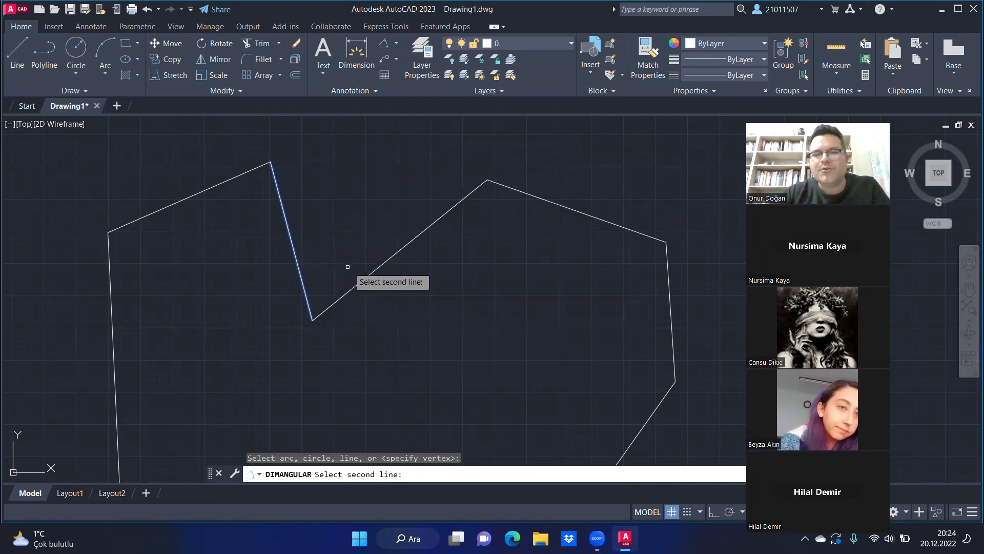
pyautogui.click(388, 260)
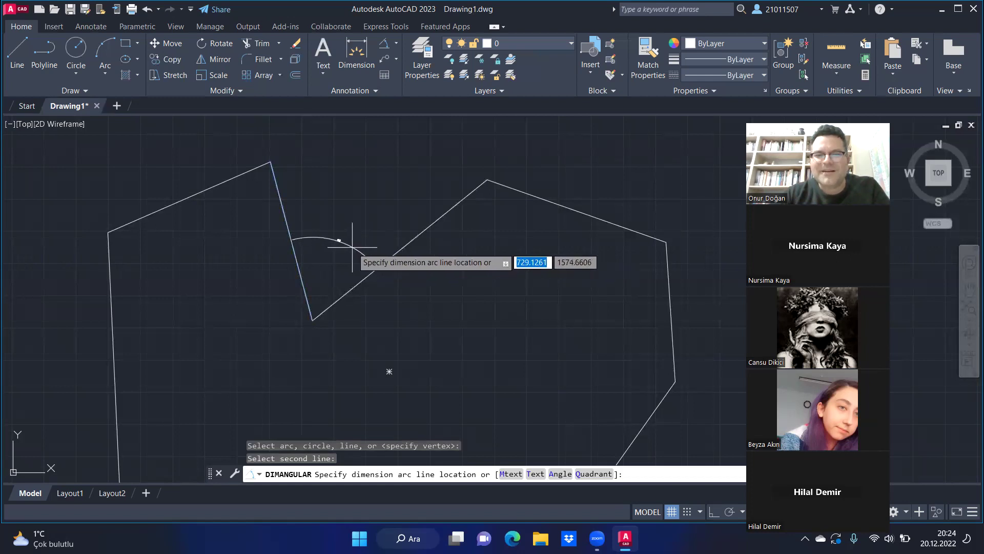
pyautogui.click(352, 238)
# - Zoom to inspect, then window-select the 66° angular dimension
pyautogui.scroll(2, 347, 236)
pyautogui.scroll(2, 343, 226)
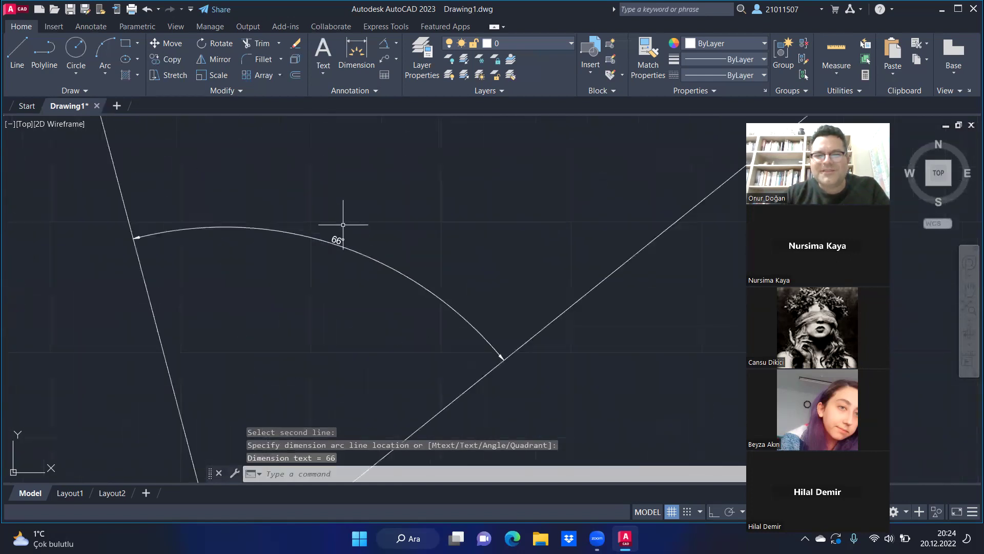
pyautogui.scroll(2, 343, 224)
pyautogui.scroll(-3, 352, 214)
pyautogui.scroll(-2, 351, 214)
pyautogui.scroll(1, 352, 213)
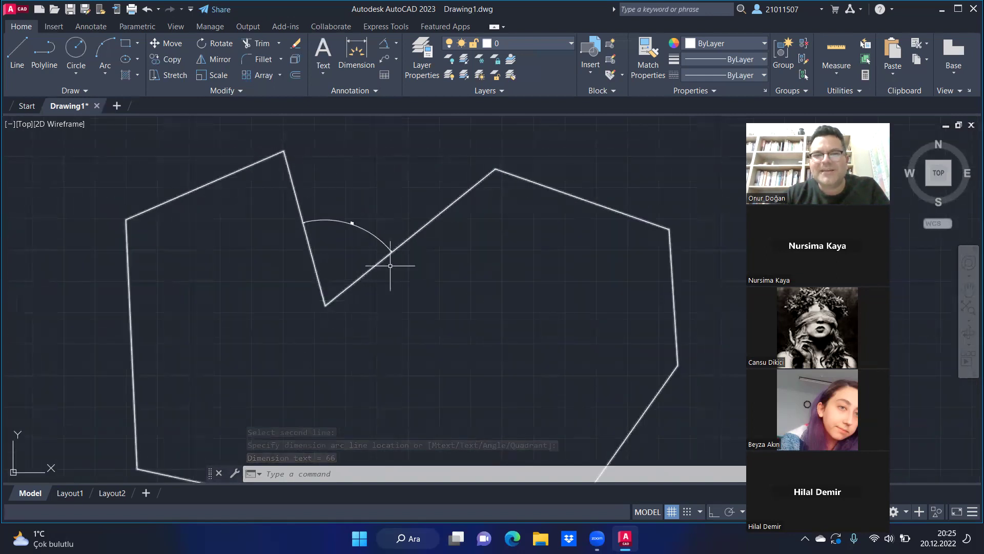
pyautogui.scroll(2, 344, 228)
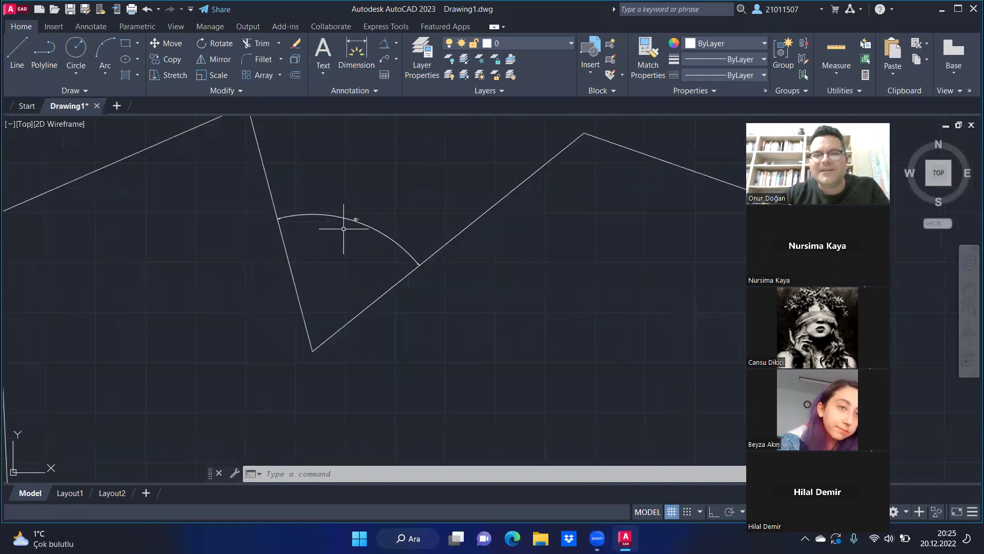
pyautogui.scroll(-3, 387, 239)
pyautogui.scroll(3, 380, 221)
pyautogui.click(380, 222)
pyautogui.click(359, 246)
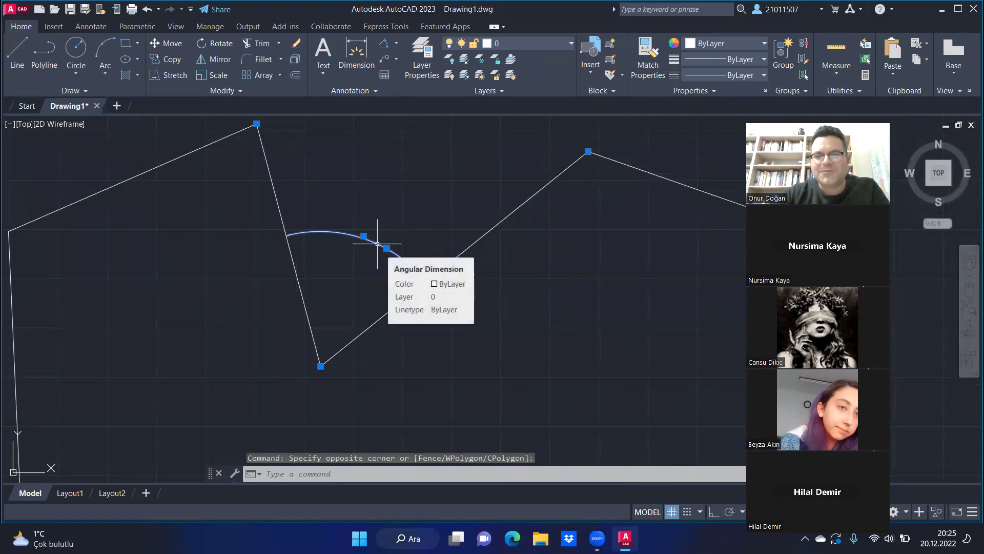
# - Set the 66° angular dimension's text height to 25 in Properties
pyautogui.rightClick(378, 244)
pyautogui.click(436, 500)
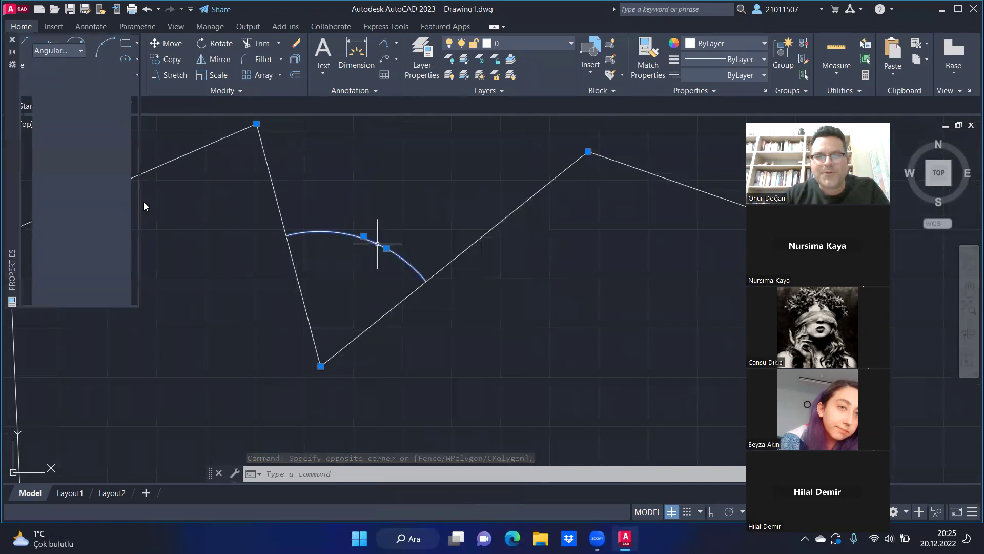
pyautogui.scroll(-5, 92, 223)
pyautogui.scroll(-5, 92, 221)
pyautogui.scroll(-5, 93, 222)
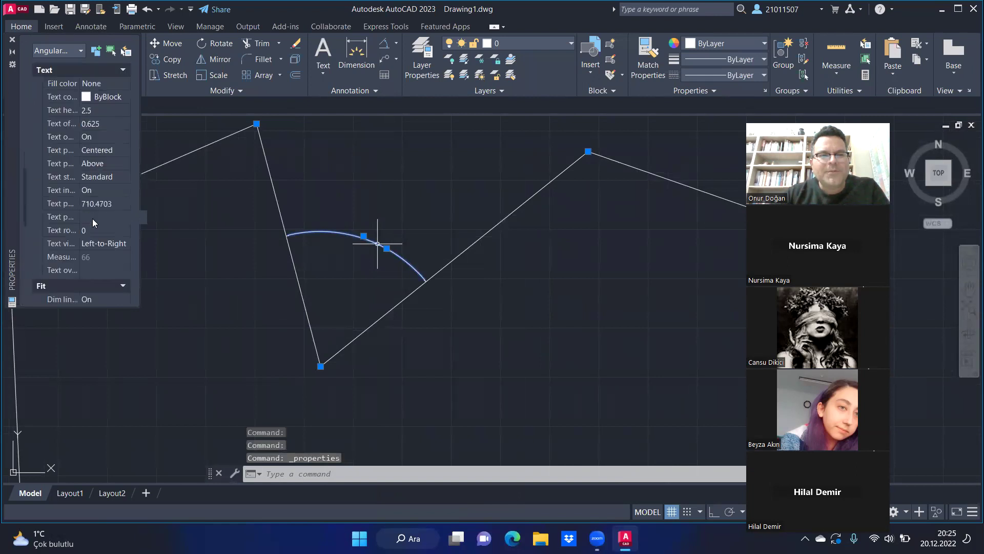
pyautogui.click(98, 111)
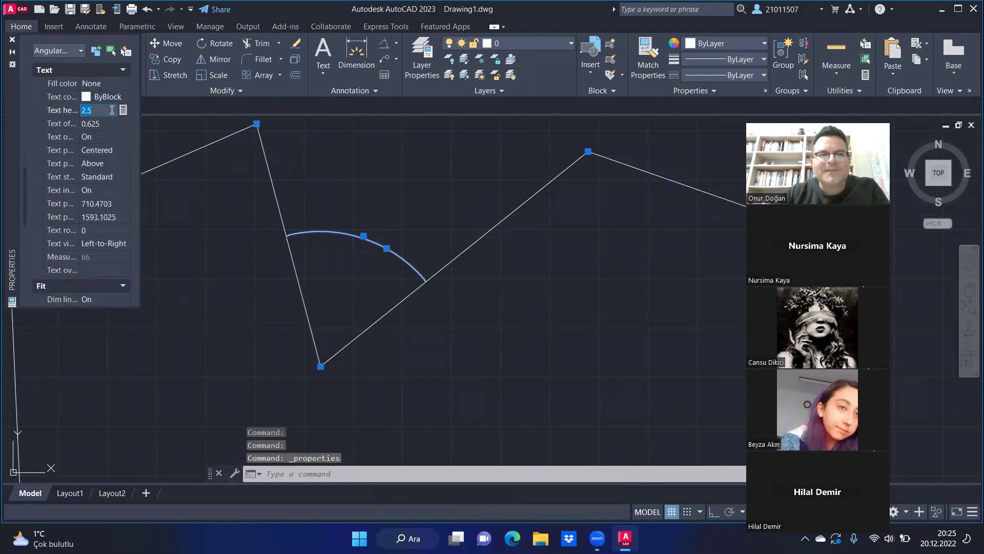
pyautogui.write('25')
pyautogui.press('Return')
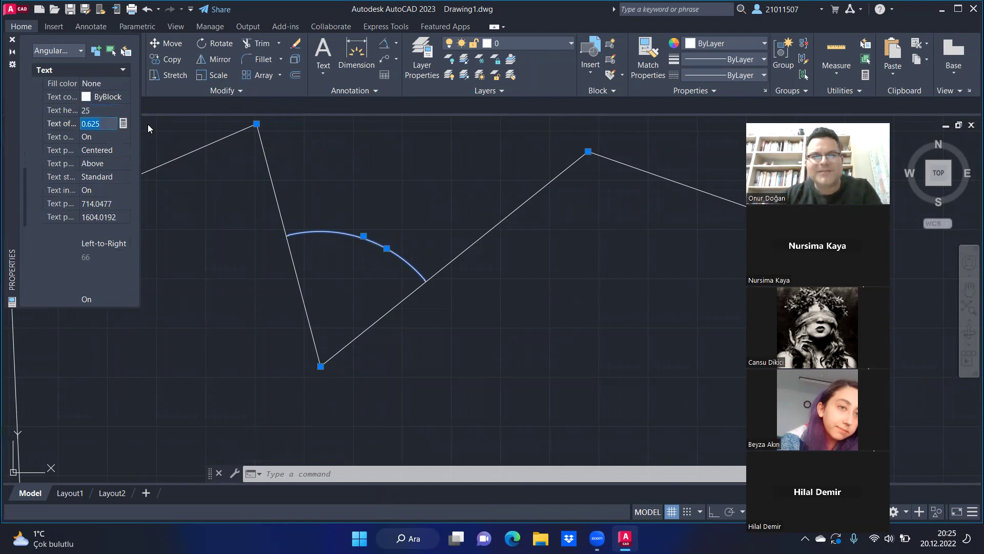
pyautogui.press('Escape')
pyautogui.scroll(-4, 453, 210)
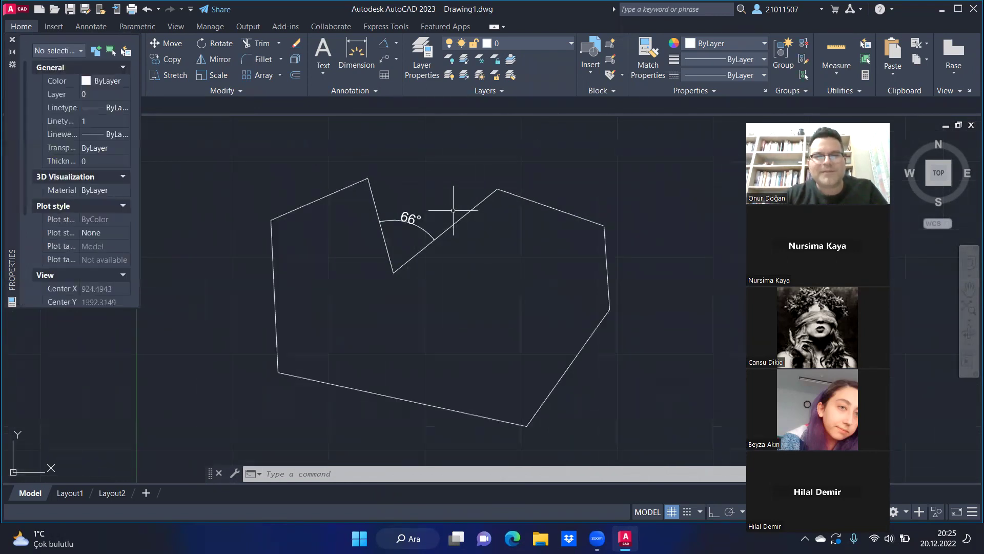
pyautogui.click(15, 40)
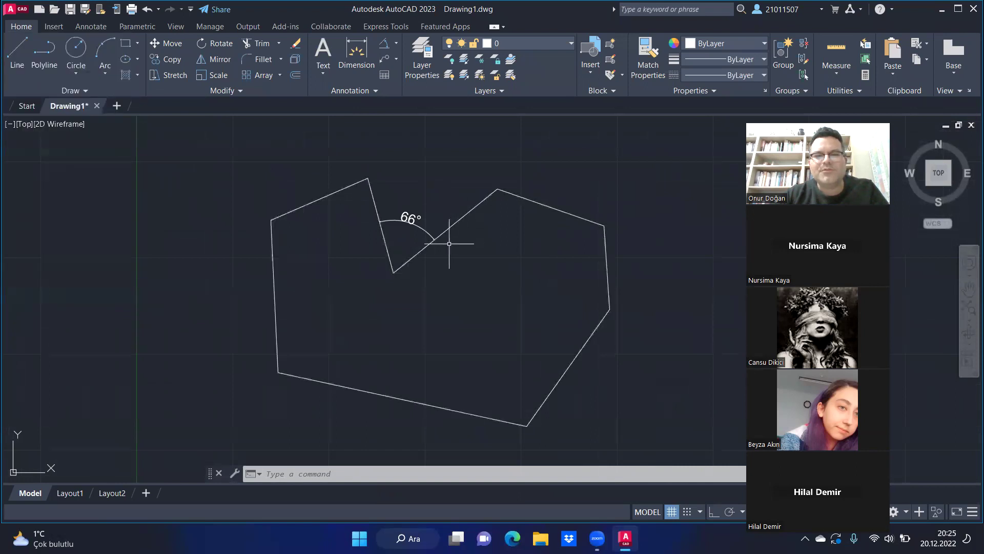
pyautogui.scroll(4, 404, 202)
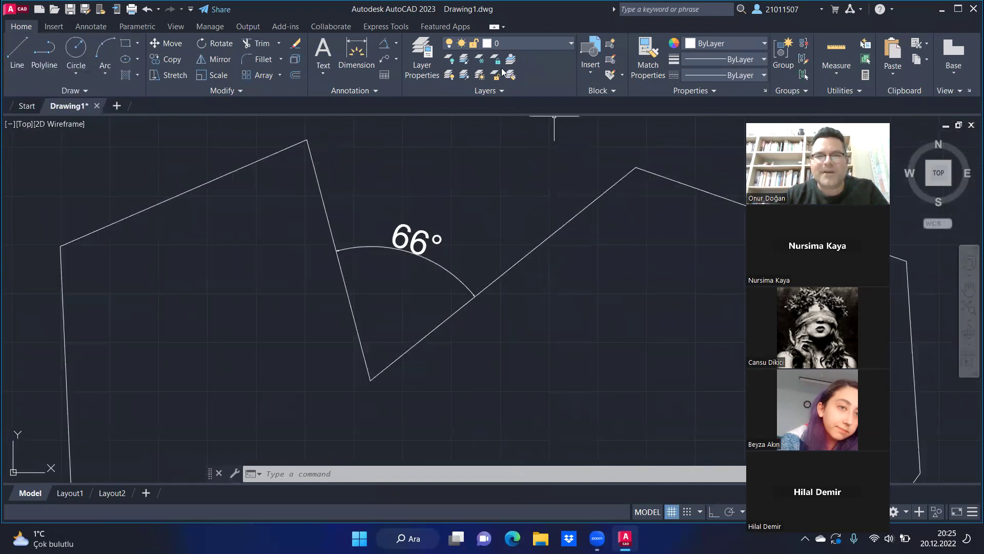
# - Draw a circle of radius about 149.11 inside the polygon, below the 66° angle
pyautogui.click(395, 47)
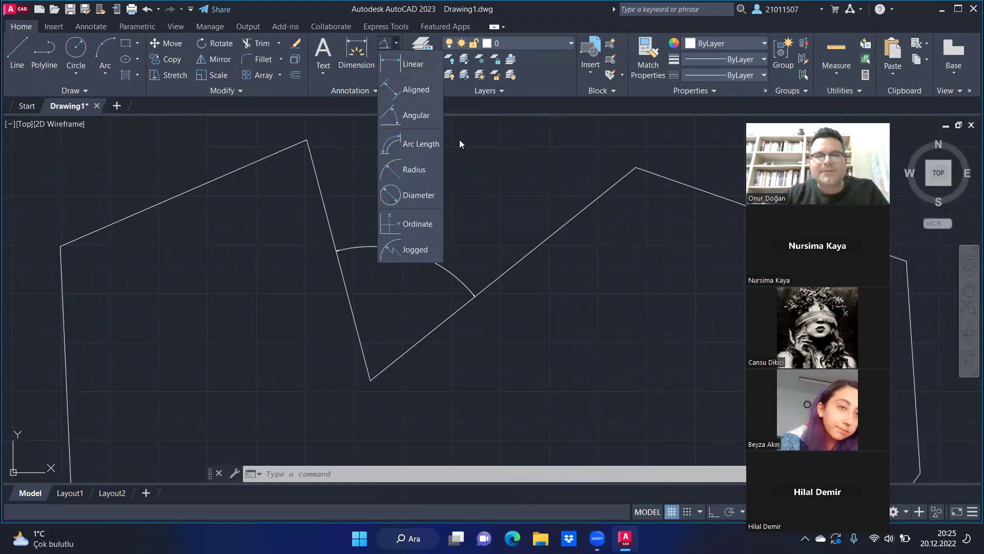
pyautogui.scroll(-4, 260, 153)
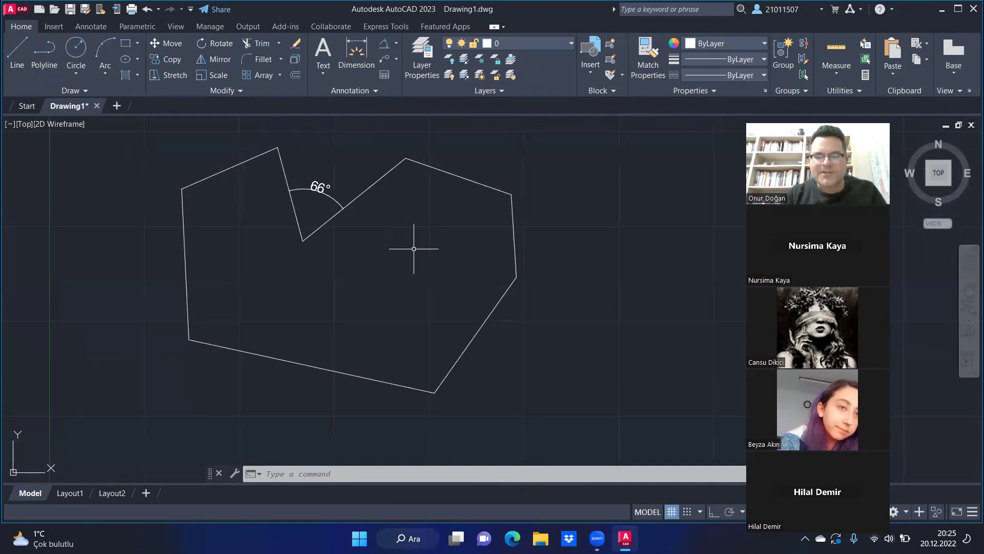
pyautogui.write('circ')
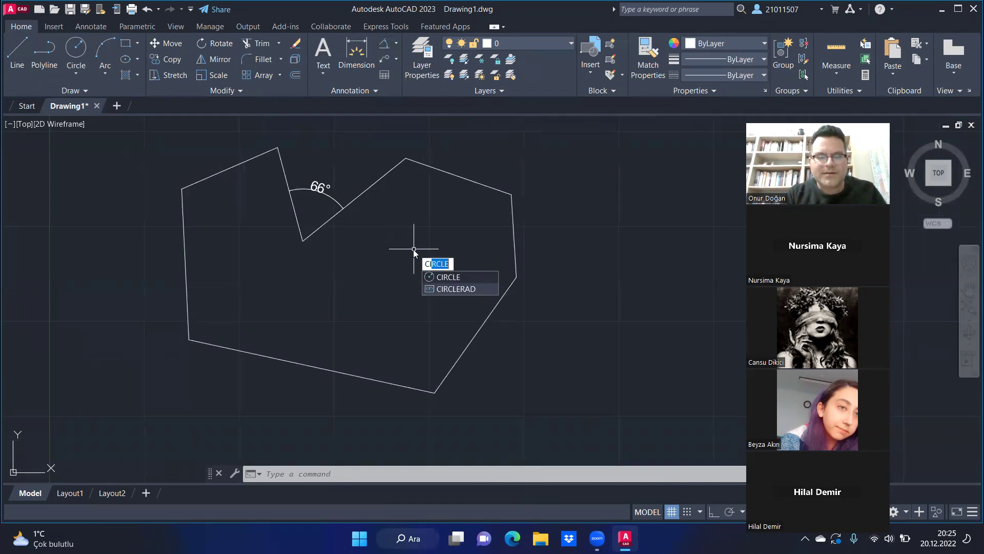
pyautogui.write('le')
pyautogui.press('Return')
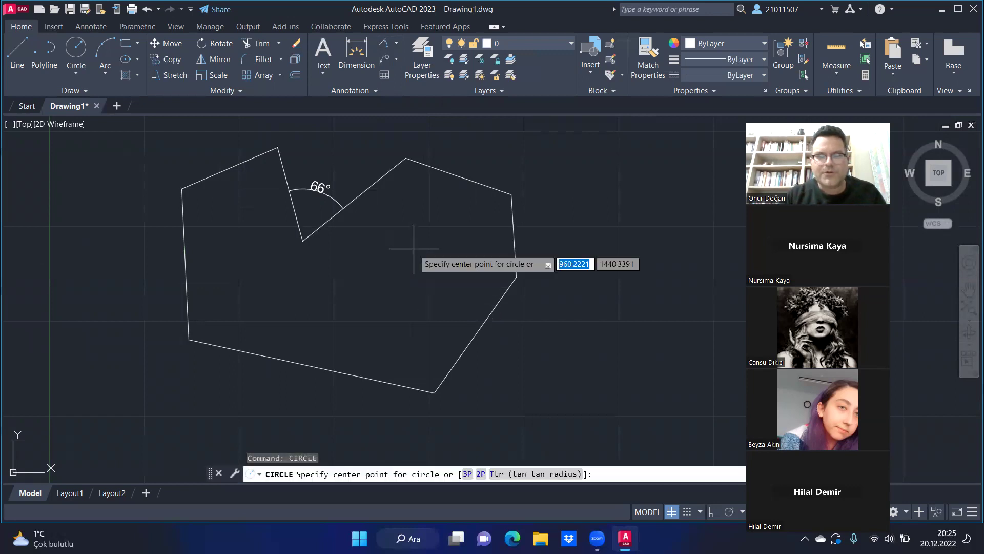
pyautogui.click(399, 274)
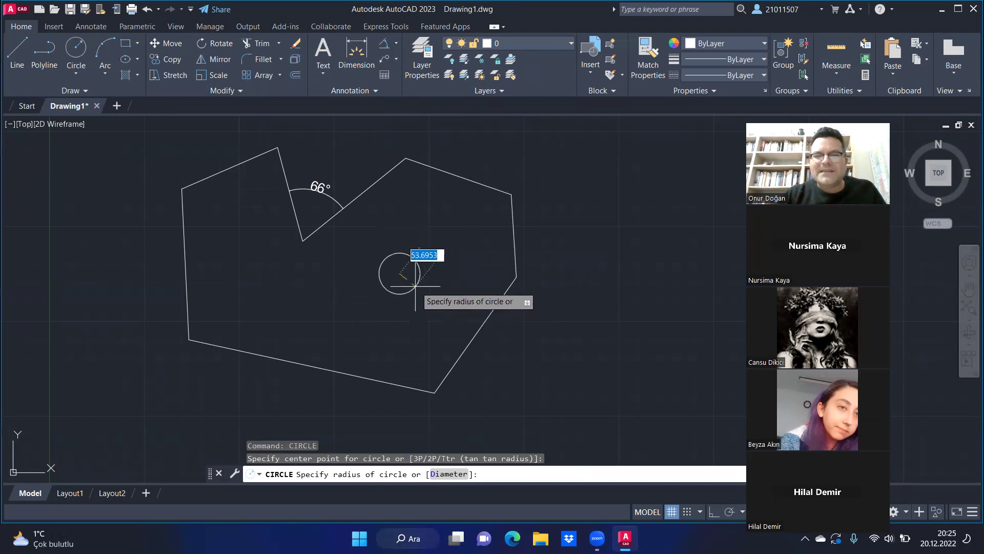
pyautogui.click(451, 296)
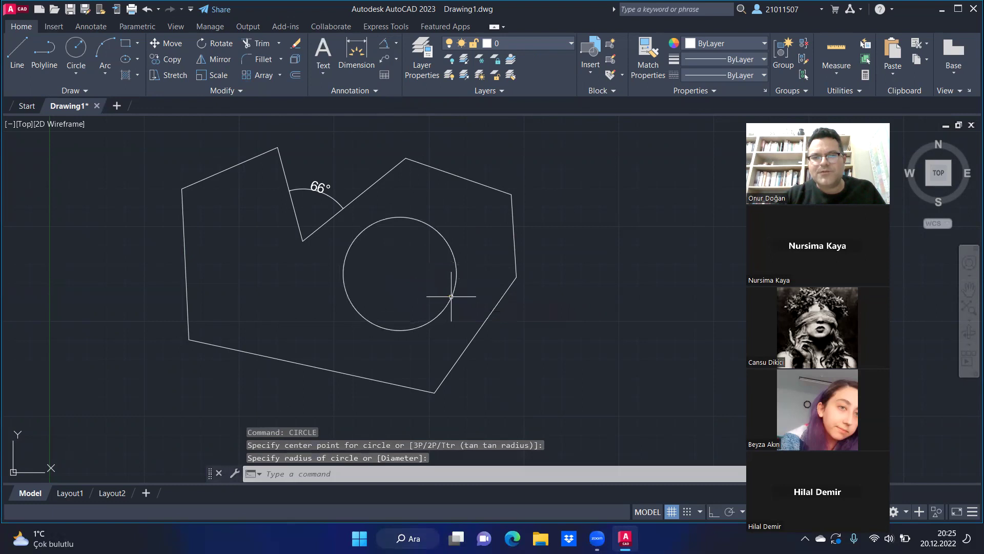
pyautogui.click(439, 208)
pyautogui.click(419, 228)
pyautogui.press('Escape')
pyautogui.press('Escape')
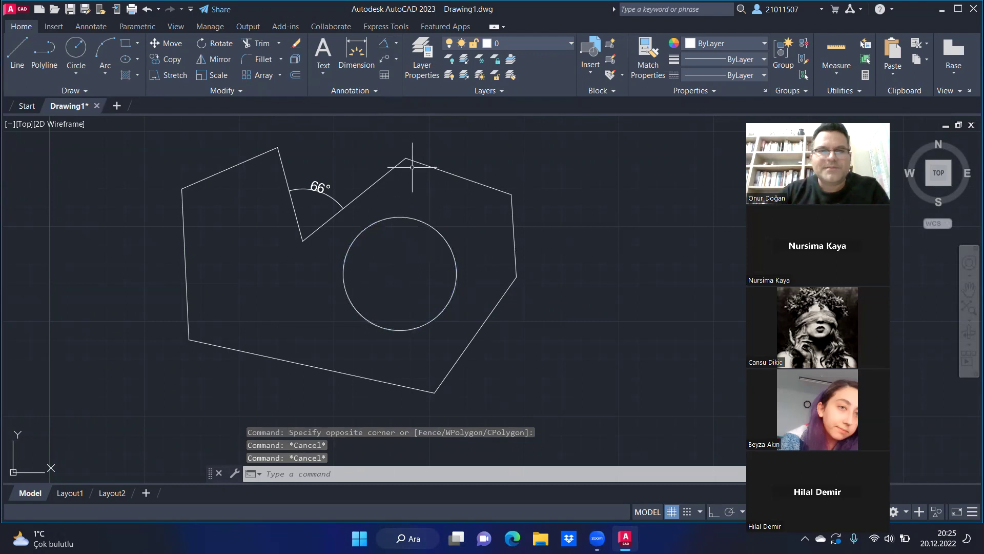
# - Dimension the circle's radius as R149,11, placing the label outside the circle
pyautogui.click(400, 51)
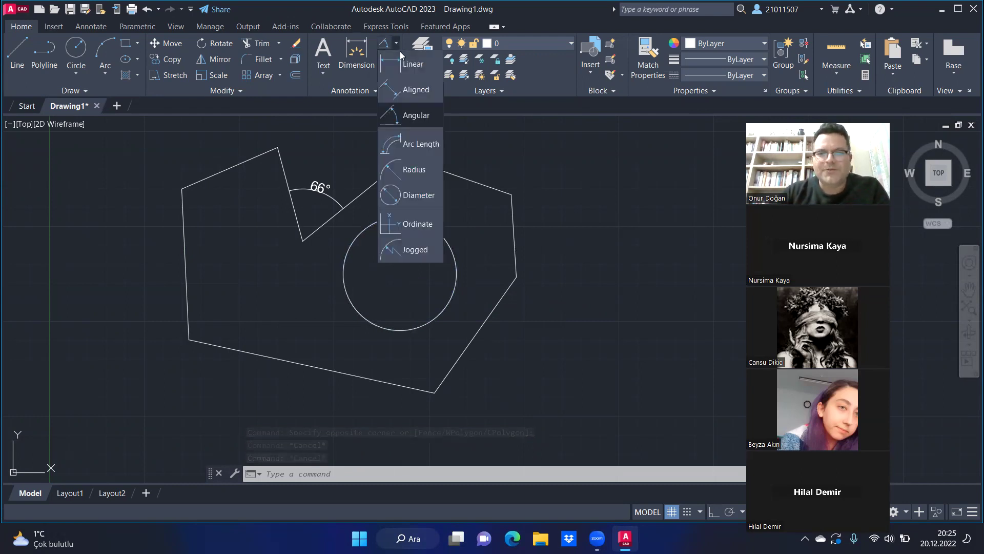
pyautogui.click(420, 170)
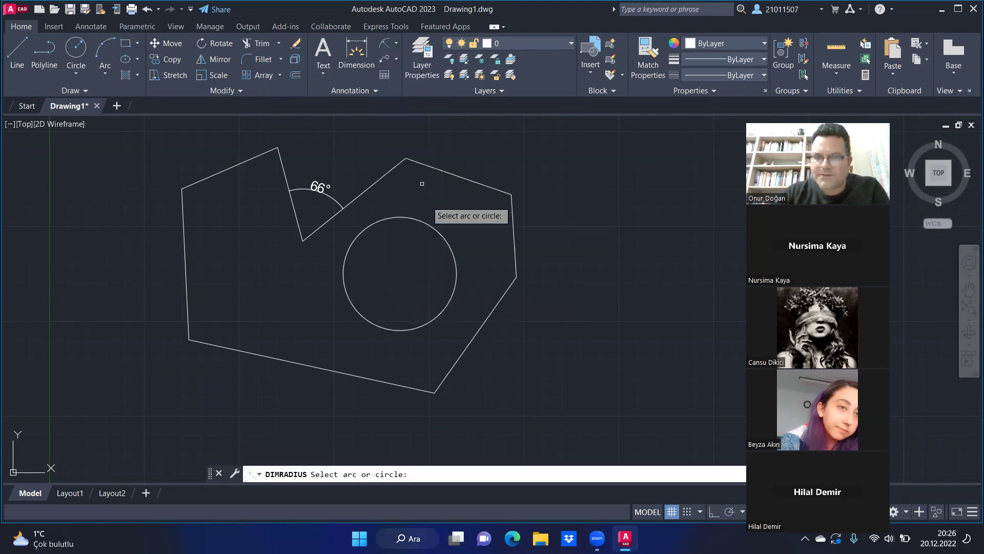
pyautogui.click(447, 245)
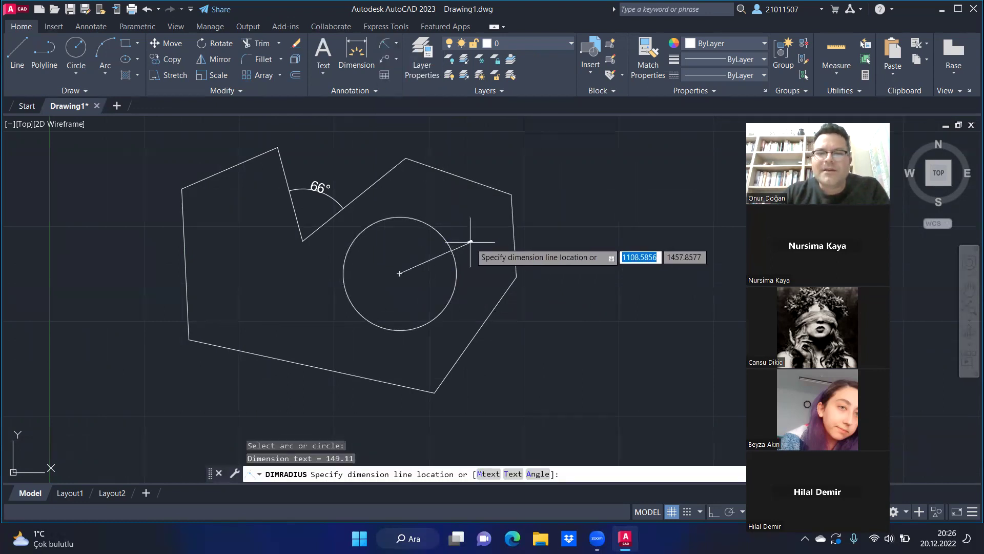
pyautogui.click(472, 251)
pyautogui.scroll(3, 464, 254)
pyautogui.scroll(2, 479, 235)
pyautogui.scroll(2, 424, 230)
pyautogui.scroll(2, 395, 263)
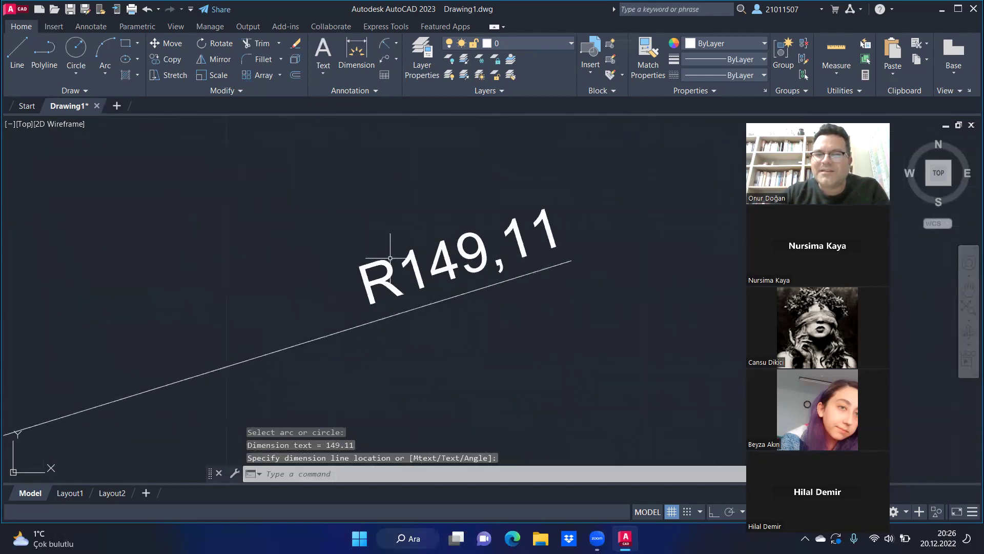
pyautogui.scroll(-3, 521, 202)
pyautogui.scroll(-3, 468, 198)
pyautogui.scroll(3, 522, 204)
pyautogui.scroll(2, 521, 202)
pyautogui.scroll(-2, 569, 205)
pyautogui.scroll(-3, 567, 202)
pyautogui.scroll(-1, 567, 207)
pyautogui.scroll(2, 564, 210)
pyautogui.press('Escape')
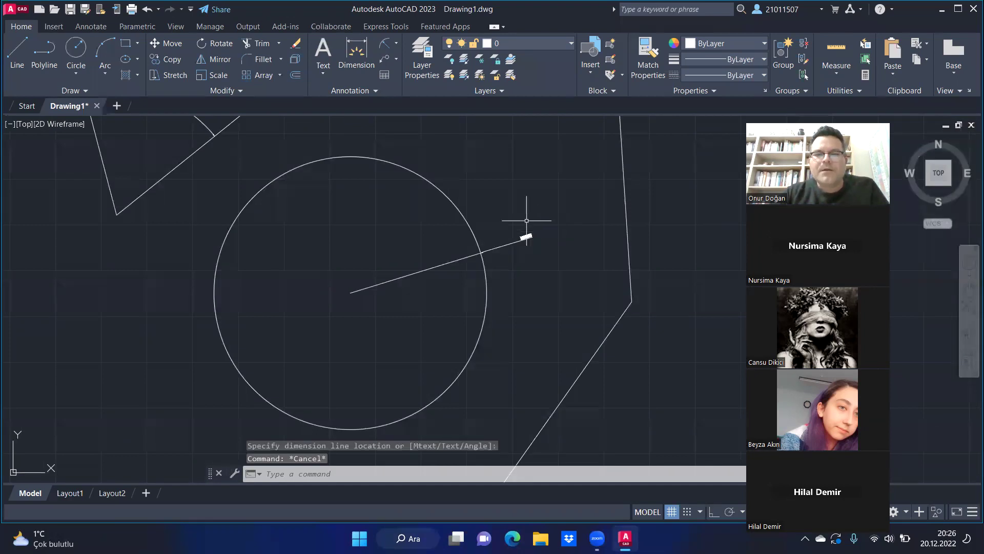
pyautogui.scroll(-2, 528, 205)
pyautogui.scroll(-1, 505, 268)
pyautogui.scroll(-3, 440, 231)
pyautogui.scroll(4, 462, 228)
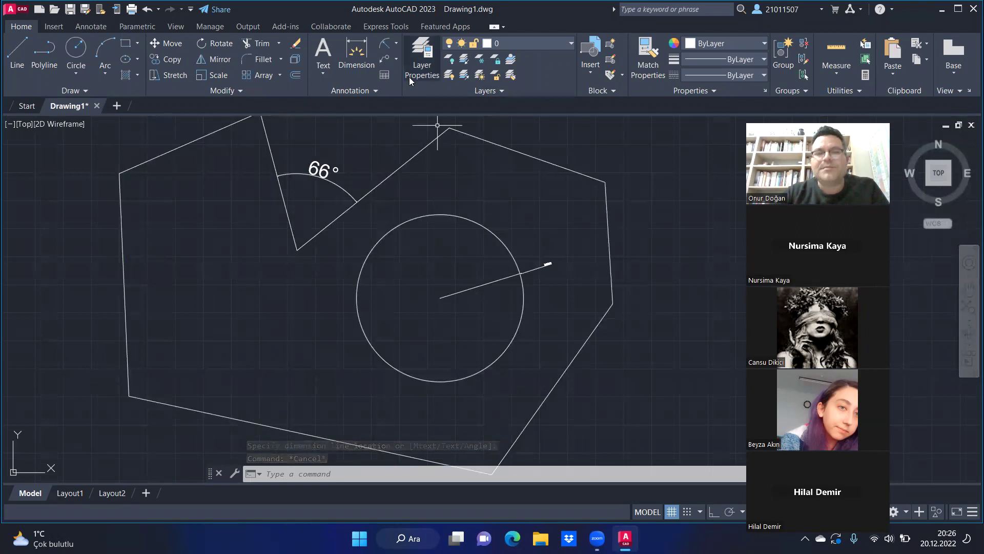
# - Add a diameter dimension reading Ø298,22 to the circle inside the polygon
pyautogui.click(396, 44)
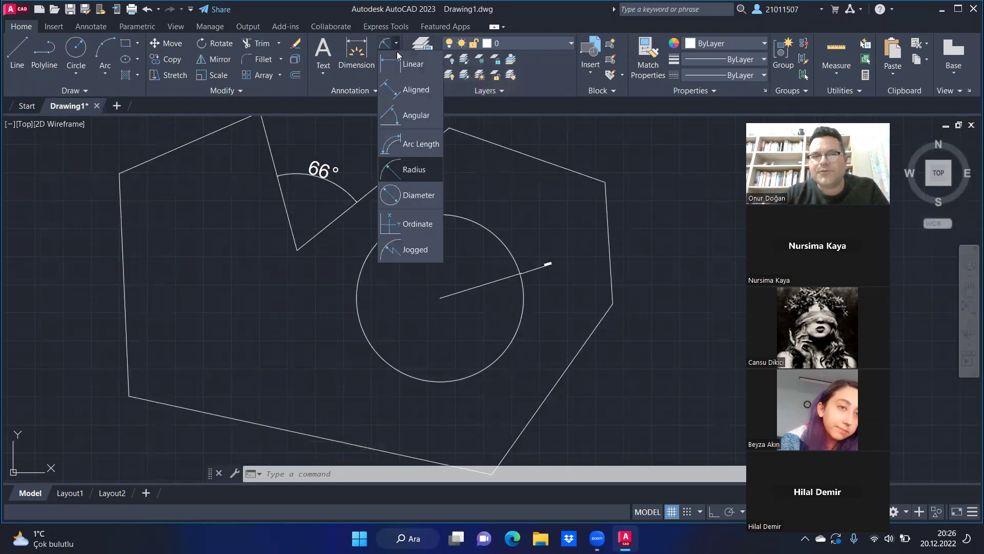
pyautogui.click(416, 198)
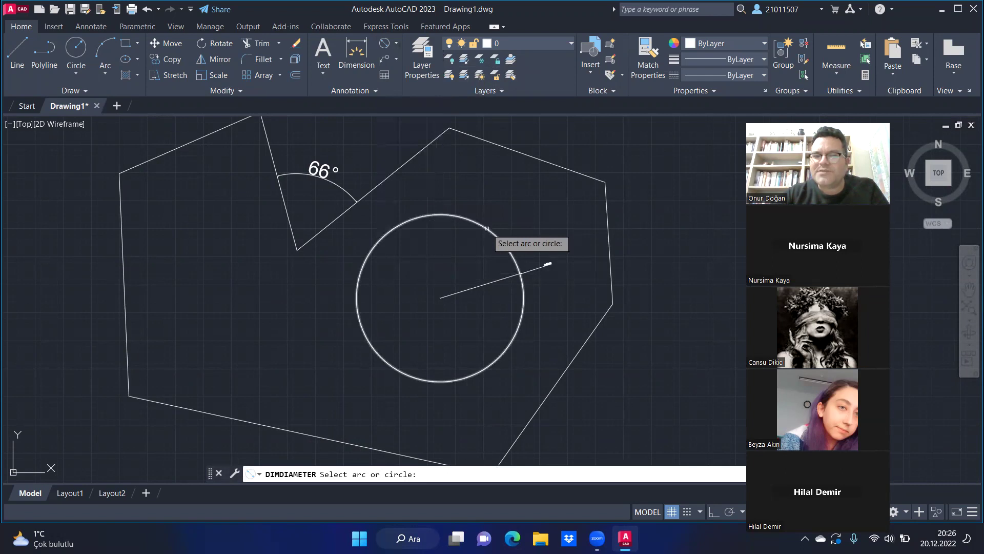
pyautogui.click(488, 228)
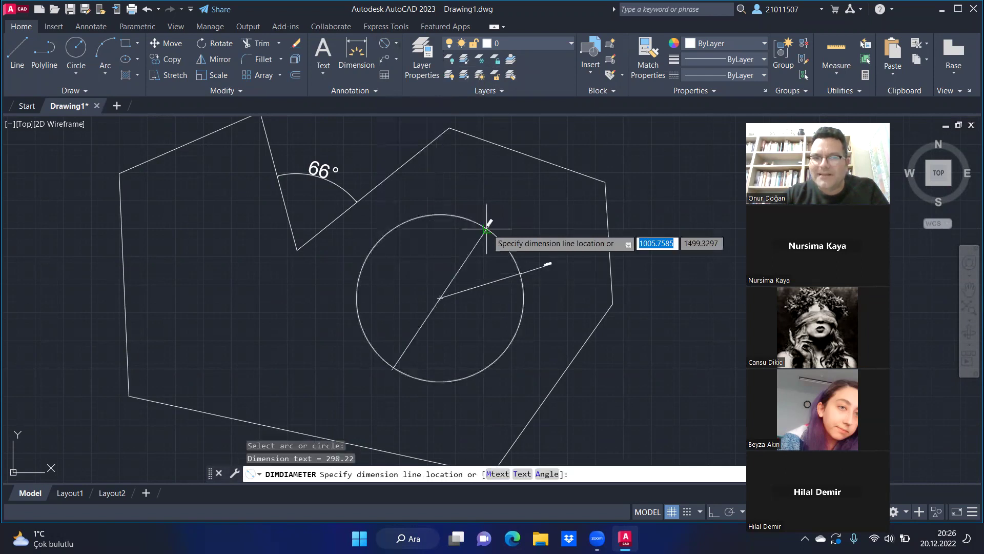
pyautogui.click(507, 194)
# - Zoom in and out to check the R149,11 and Ø298,22 labels, cancelling the stray selection
pyautogui.scroll(2, 506, 194)
pyautogui.scroll(2, 507, 184)
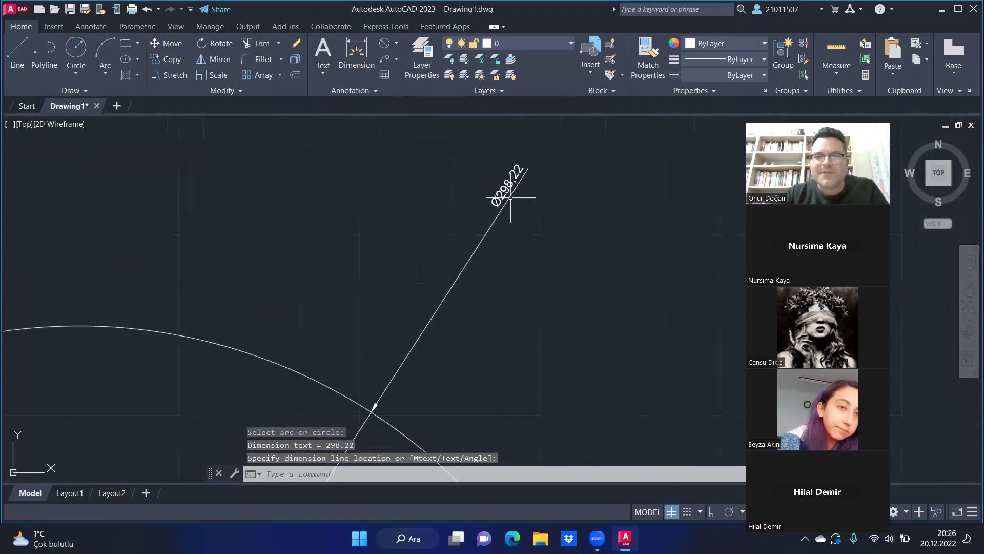
pyautogui.scroll(2, 507, 171)
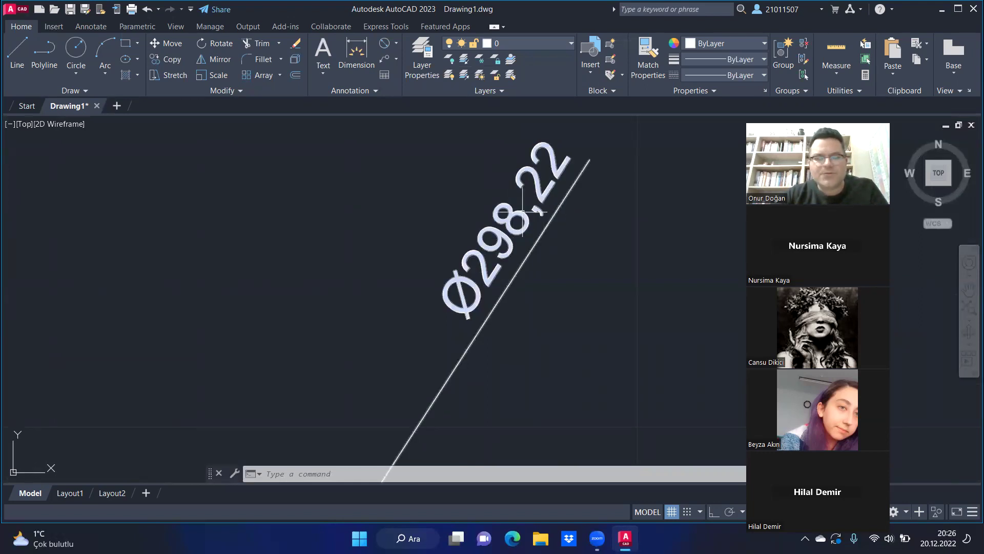
pyautogui.scroll(-5, 451, 201)
pyautogui.scroll(-2, 457, 193)
pyautogui.scroll(-2, 474, 193)
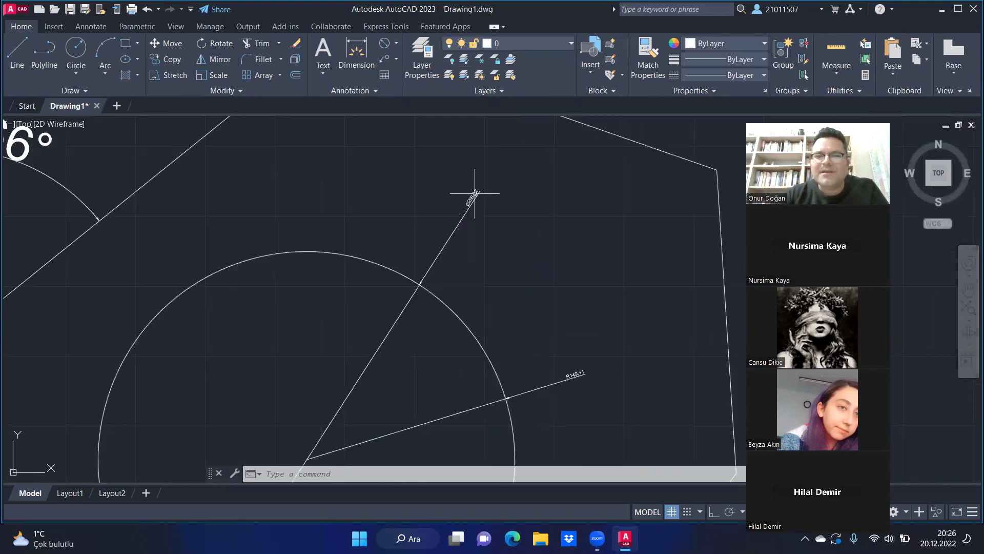
pyautogui.scroll(-2, 475, 193)
pyautogui.scroll(4, 528, 302)
pyautogui.scroll(5, 567, 296)
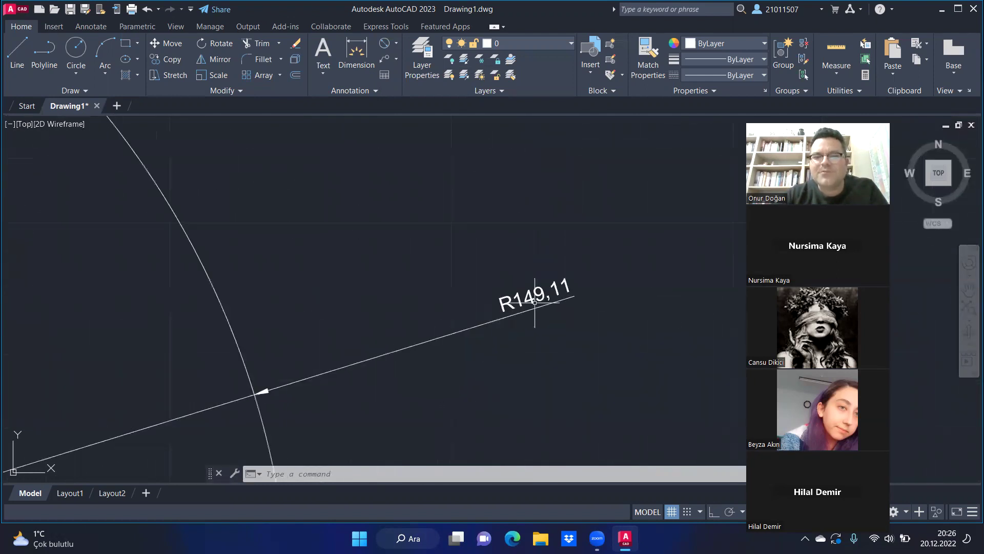
pyautogui.scroll(-6, 567, 276)
pyautogui.scroll(2, 539, 292)
pyautogui.scroll(-5, 533, 257)
pyautogui.scroll(6, 513, 208)
pyautogui.scroll(-5, 512, 211)
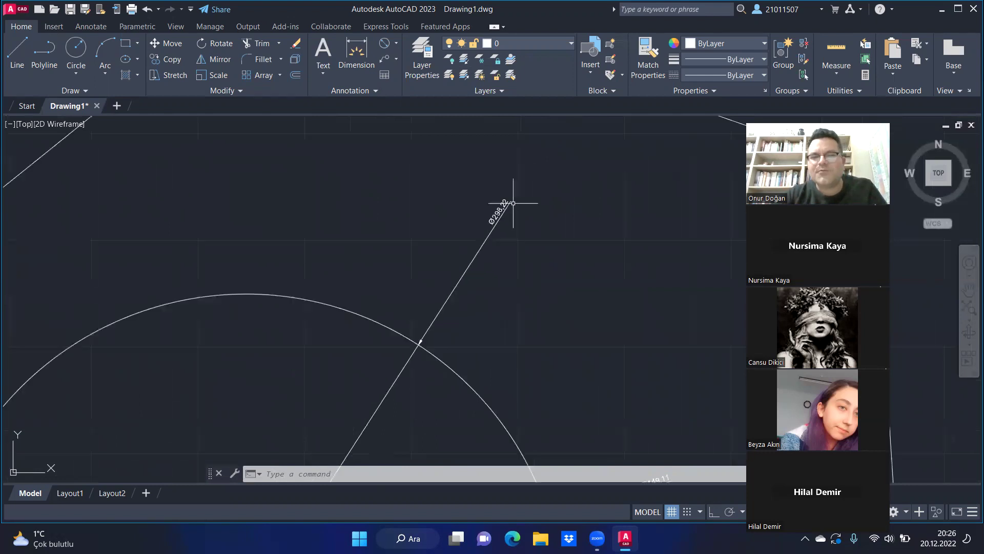
pyautogui.scroll(5, 515, 192)
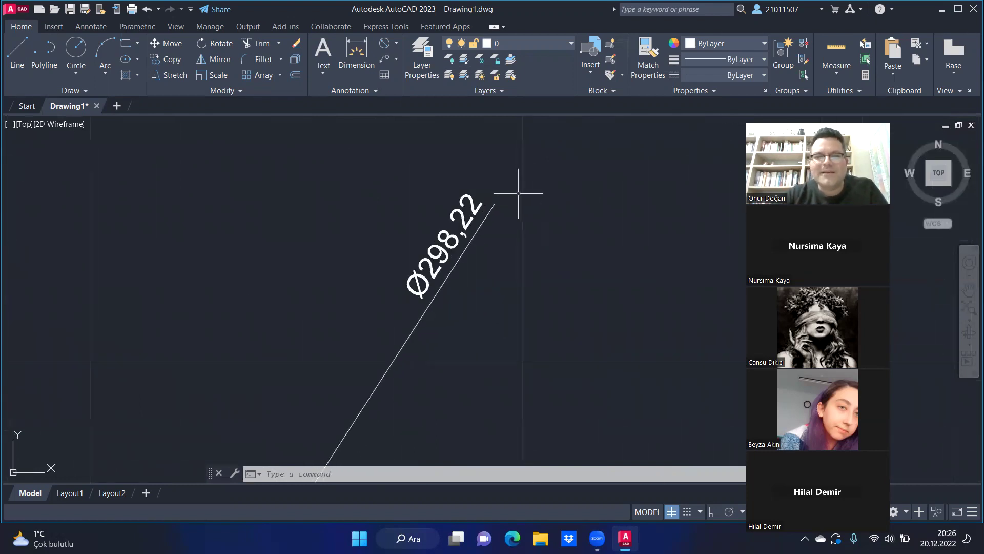
pyautogui.scroll(-5, 518, 194)
pyautogui.click(522, 190)
pyautogui.press('Escape')
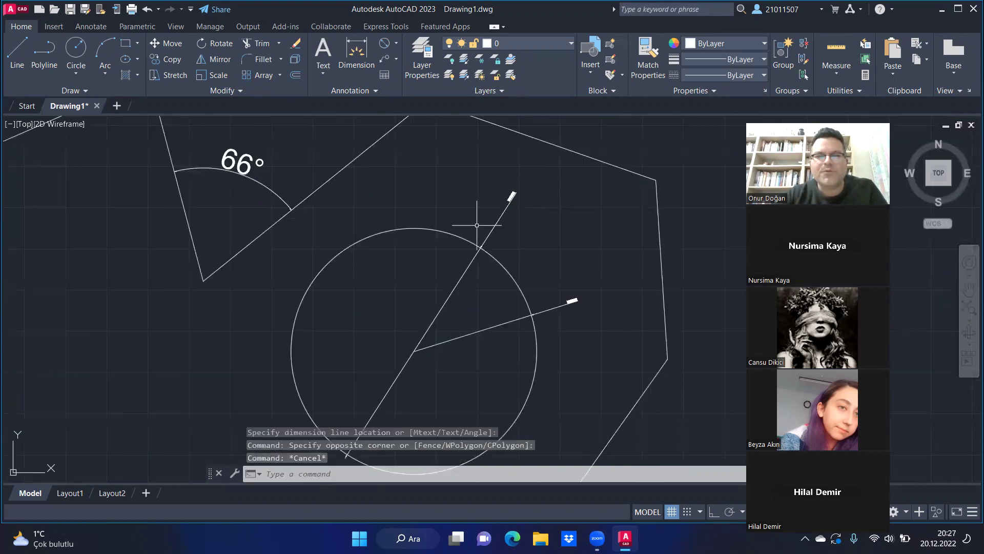
# - Draw a large three-point arc with the ARC command beside the polygon's right side
pyautogui.scroll(-5, 477, 225)
pyautogui.scroll(1, 436, 241)
pyautogui.press('Escape')
pyautogui.scroll(-2, 392, 226)
pyautogui.scroll(-2, 393, 227)
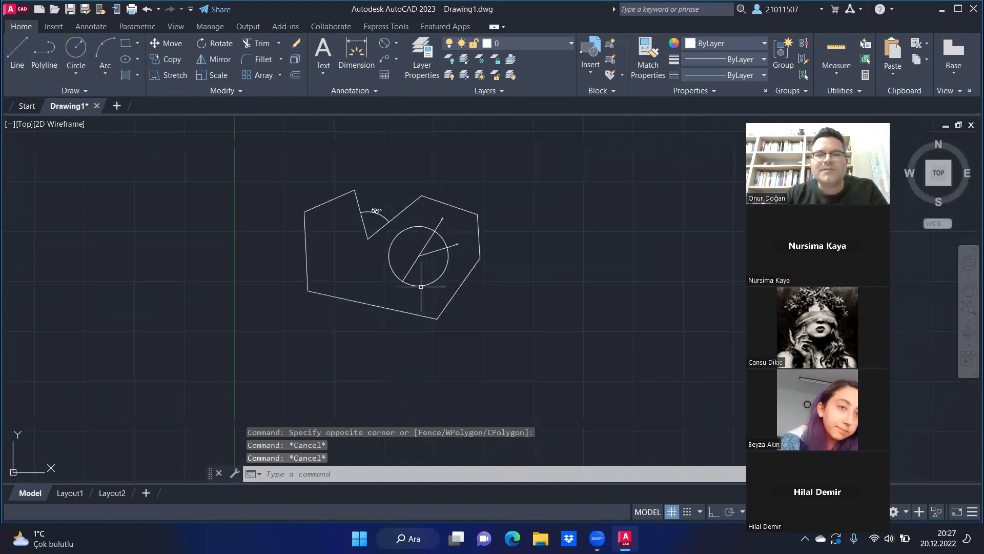
pyautogui.write('ARC')
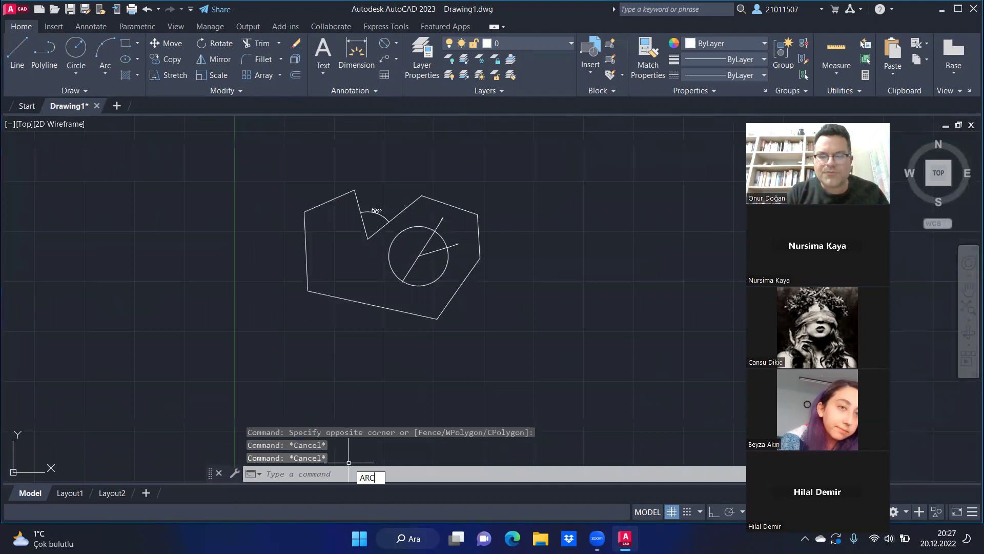
pyautogui.press('Return')
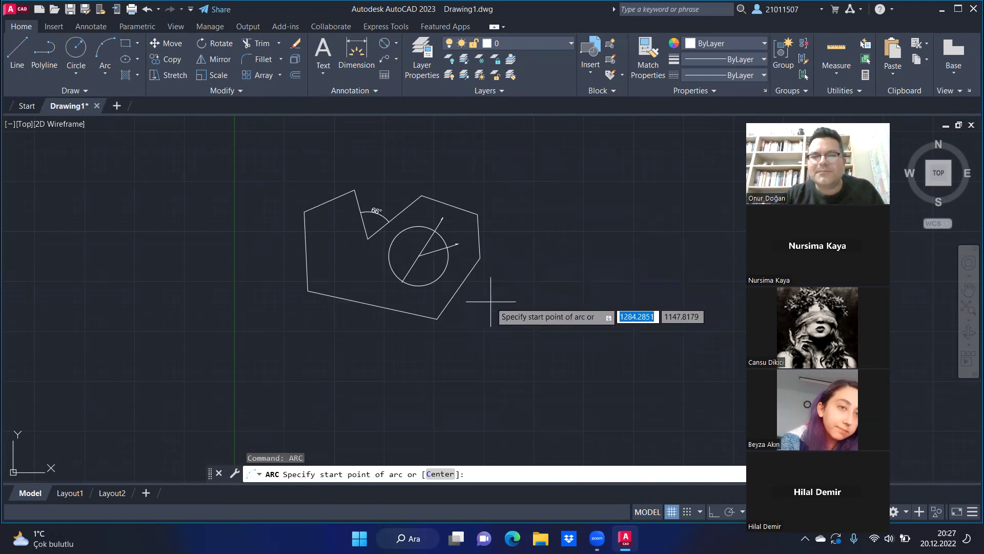
pyautogui.click(490, 301)
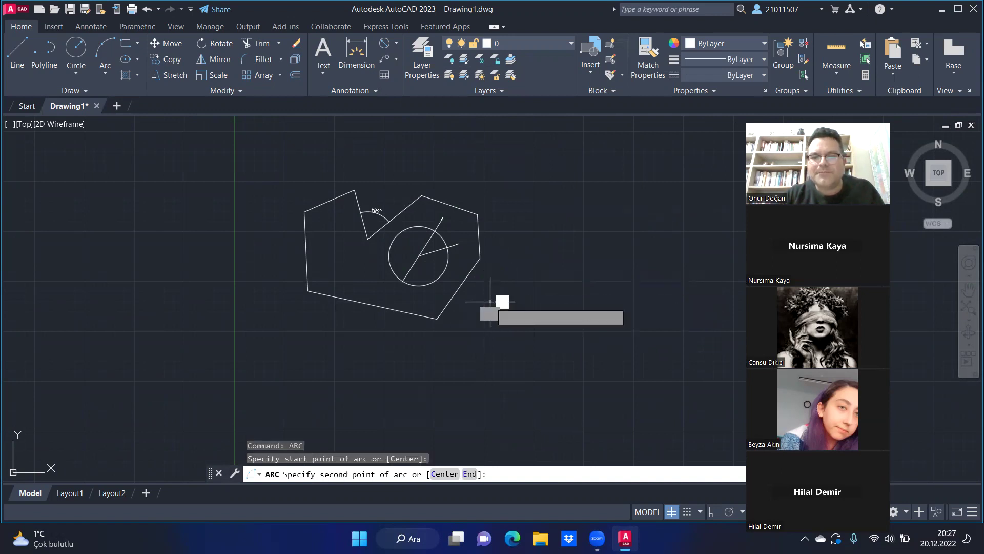
pyautogui.click(564, 221)
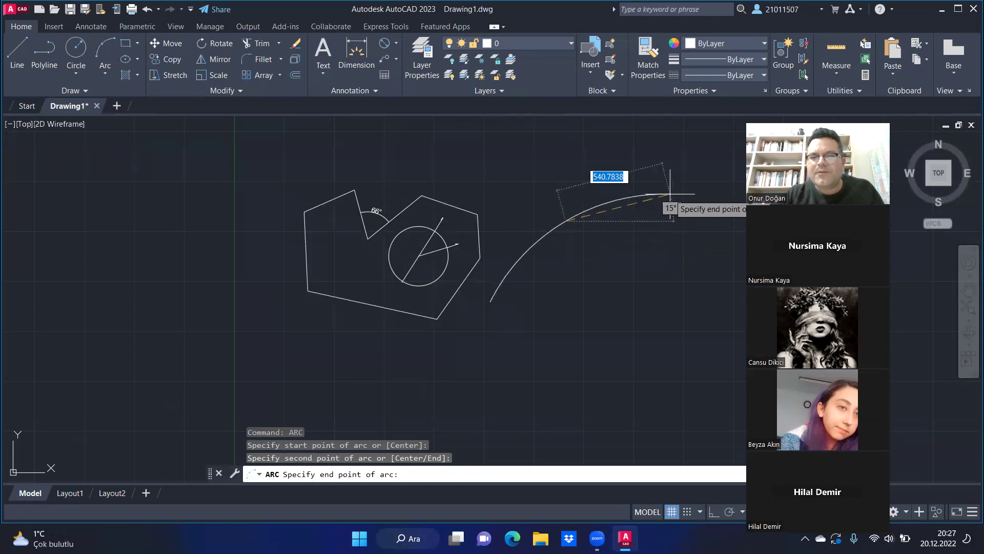
pyautogui.click(571, 142)
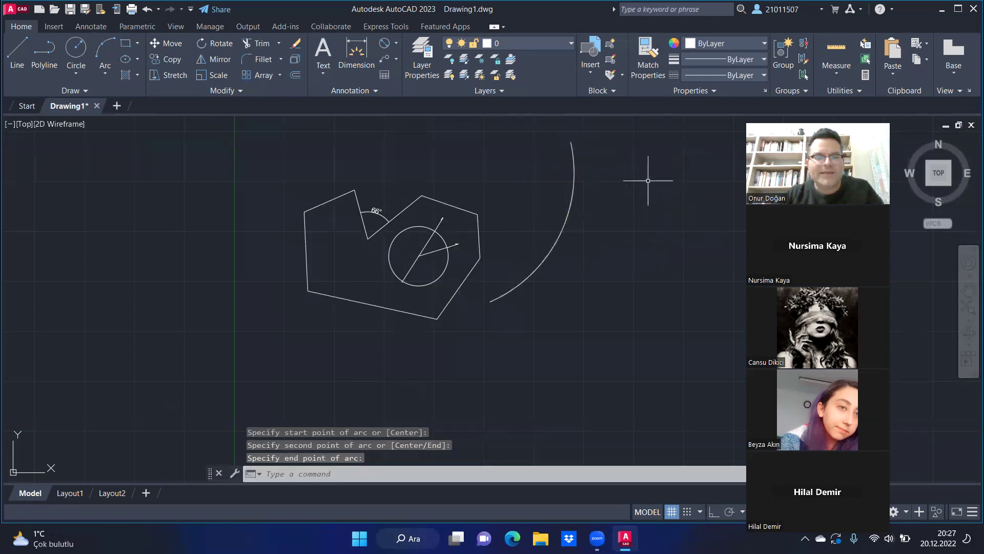
pyautogui.press('Escape')
pyautogui.press('Escape')
pyautogui.scroll(2, 569, 164)
pyautogui.scroll(-2, 602, 236)
pyautogui.scroll(4, 595, 220)
pyautogui.scroll(-2, 594, 213)
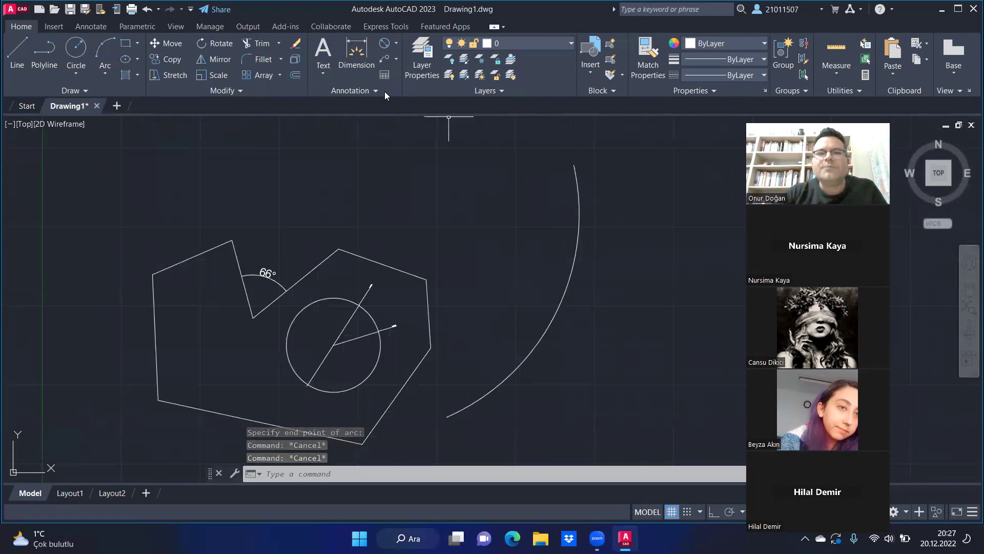
# - Add an arc-length dimension reading 967,86 to the arc
pyautogui.click(395, 44)
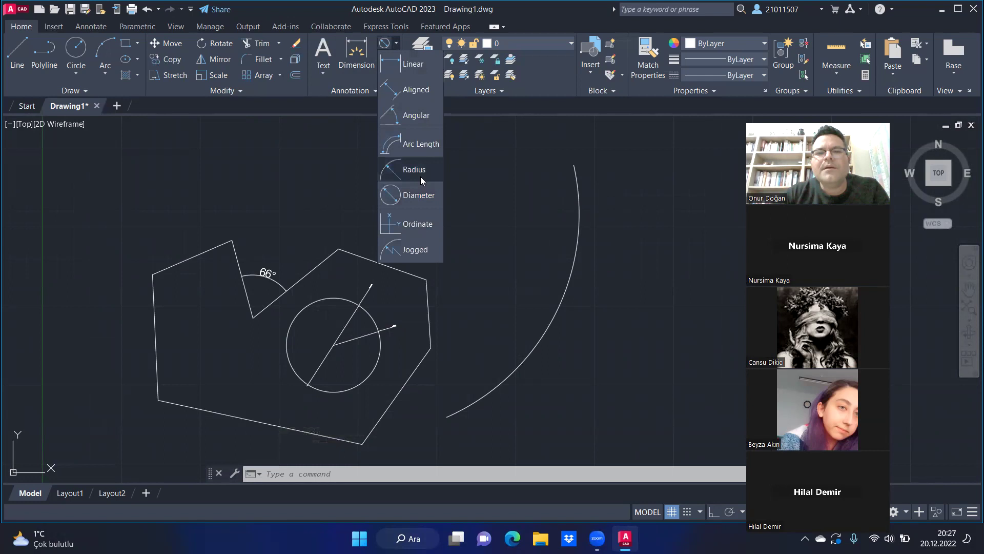
pyautogui.click(416, 144)
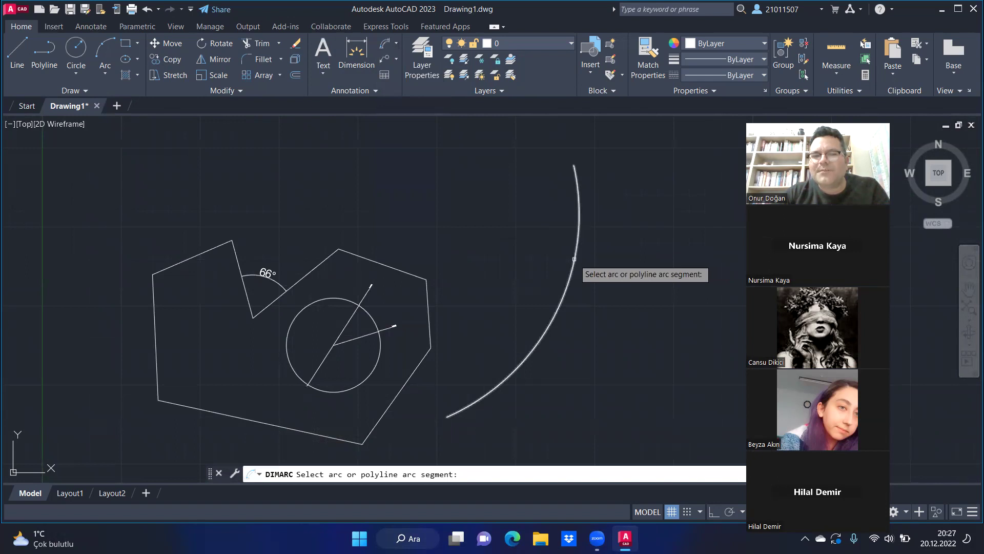
pyautogui.click(574, 259)
pyautogui.click(604, 279)
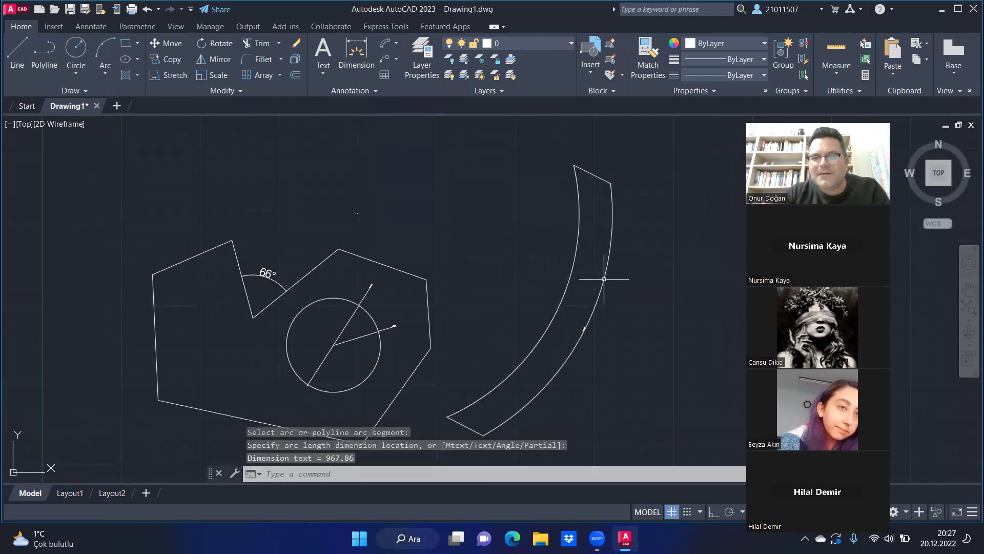
# - Zoom in and out to inspect the 967,86 label, then start selecting the arc dimension
pyautogui.scroll(3, 582, 329)
pyautogui.scroll(3, 583, 330)
pyautogui.scroll(3, 583, 330)
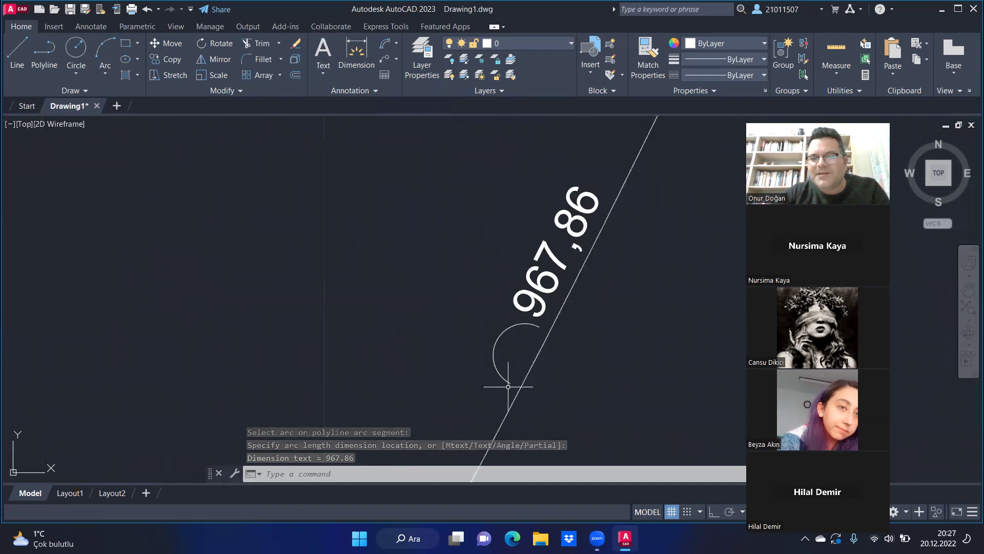
pyautogui.scroll(-5, 538, 277)
pyautogui.scroll(-1, 529, 274)
pyautogui.scroll(6, 529, 274)
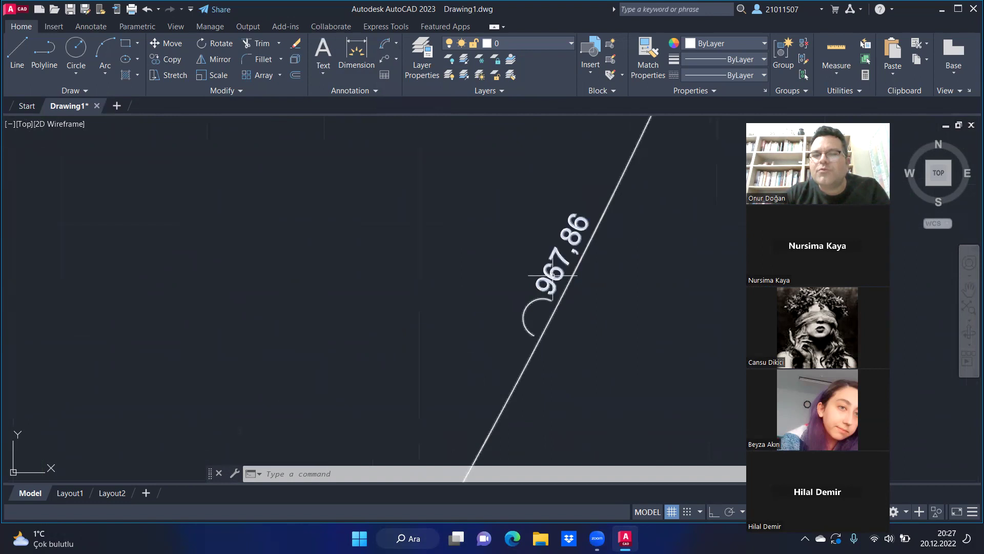
pyautogui.scroll(-4, 583, 259)
pyautogui.scroll(-2, 576, 263)
pyautogui.scroll(-3, 580, 257)
pyautogui.scroll(3, 577, 191)
pyautogui.scroll(-2, 571, 145)
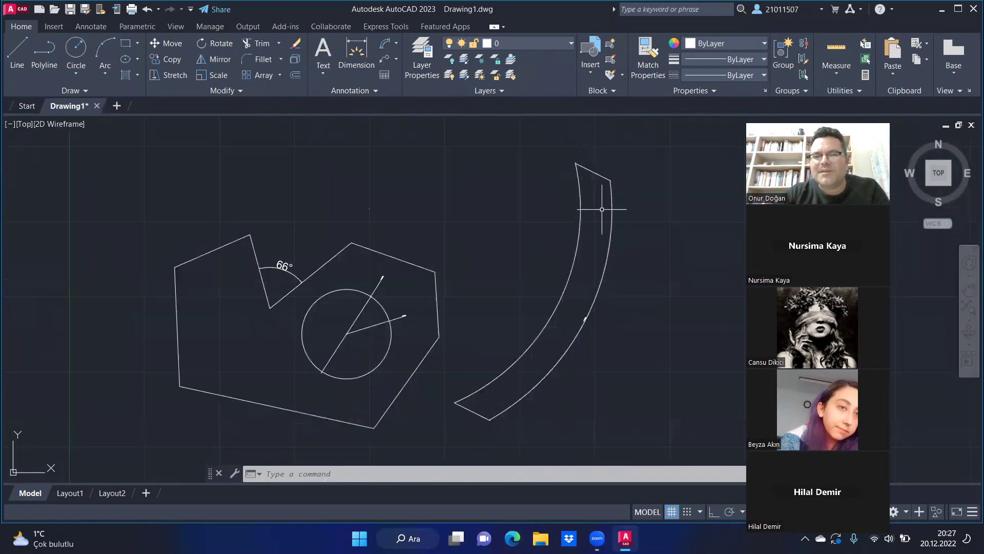
pyautogui.click(629, 179)
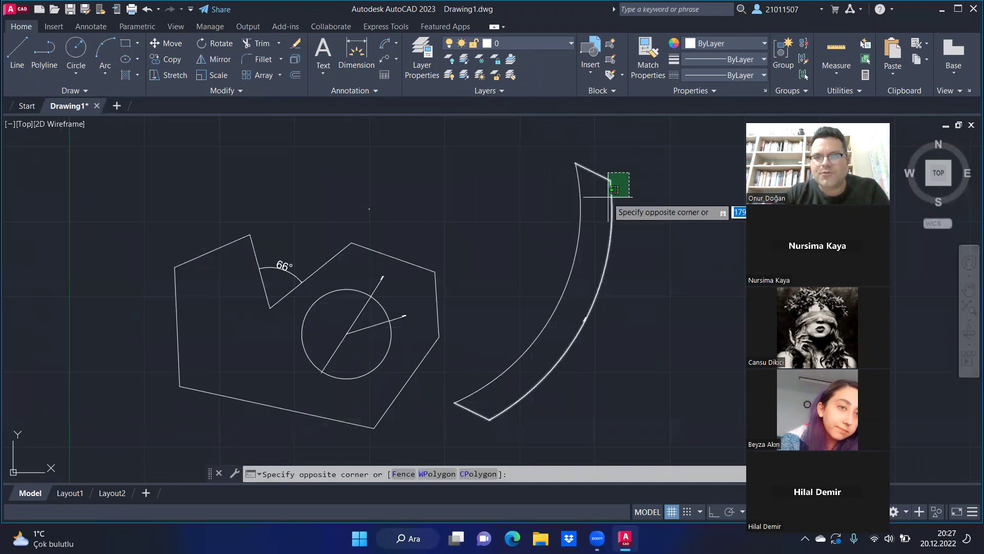
# - Erase the arc, its arc-length dimension, the circle and its radius and diameter dimensions
pyautogui.click(608, 201)
pyautogui.press('Delete')
pyautogui.click(415, 269)
pyautogui.click(354, 328)
pyautogui.press('Delete')
pyautogui.click(629, 224)
pyautogui.click(528, 294)
pyautogui.press('Delete')
# - Redraw a plain circle inside the polygon with the CIRCLE command
pyautogui.write('c')
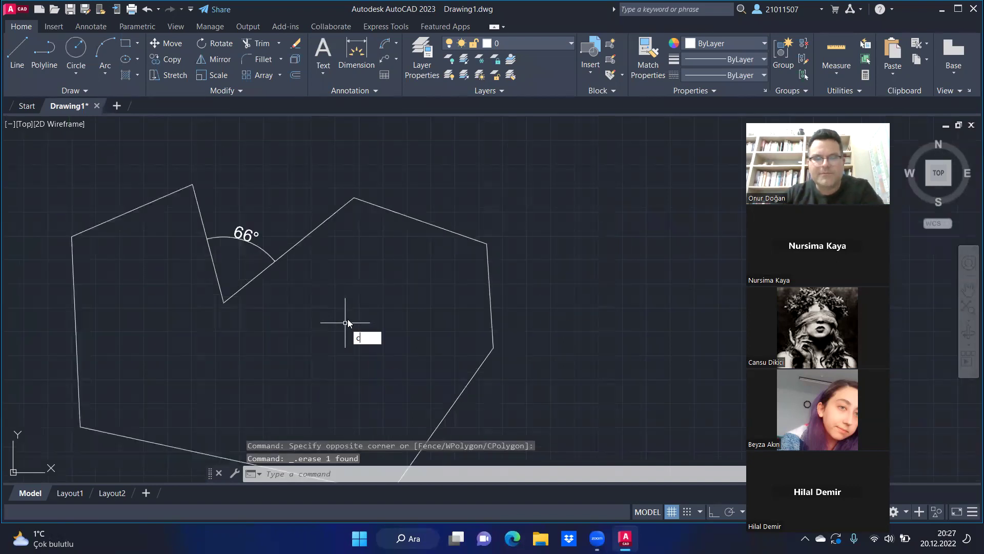
pyautogui.press('Return')
pyautogui.click(358, 341)
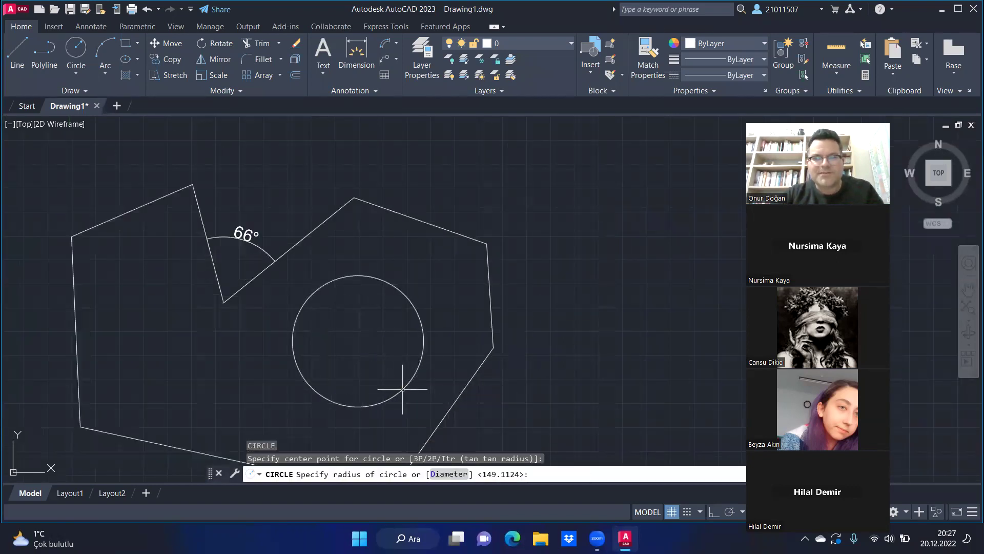
pyautogui.click(407, 391)
pyautogui.press('Escape')
pyautogui.press('Escape')
pyautogui.scroll(-2, 563, 259)
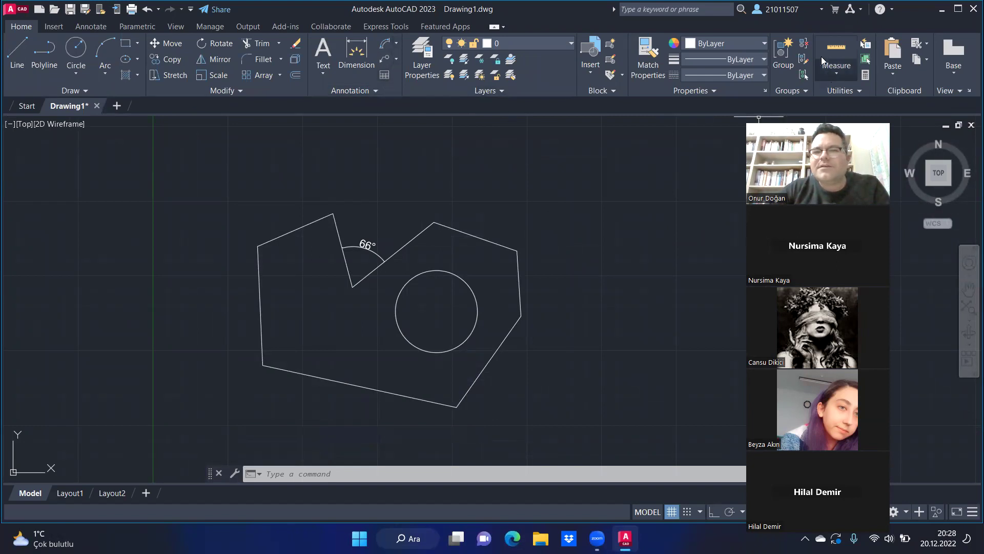
pyautogui.click(345, 471)
pyautogui.write('ARE')
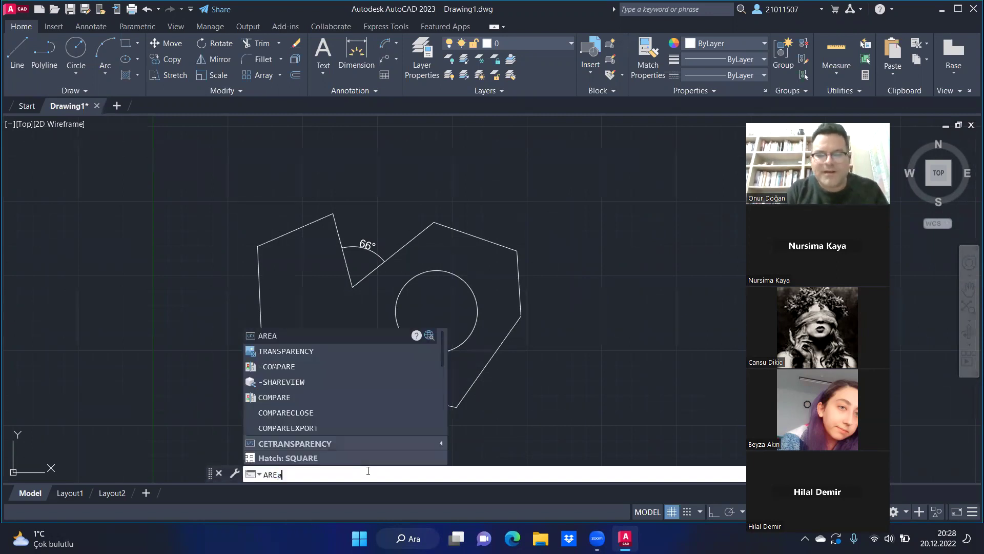
# - Measure the outline with AREA by picking each vertex: area 401539.7429, perimeter 2823.6398
pyautogui.write('a')
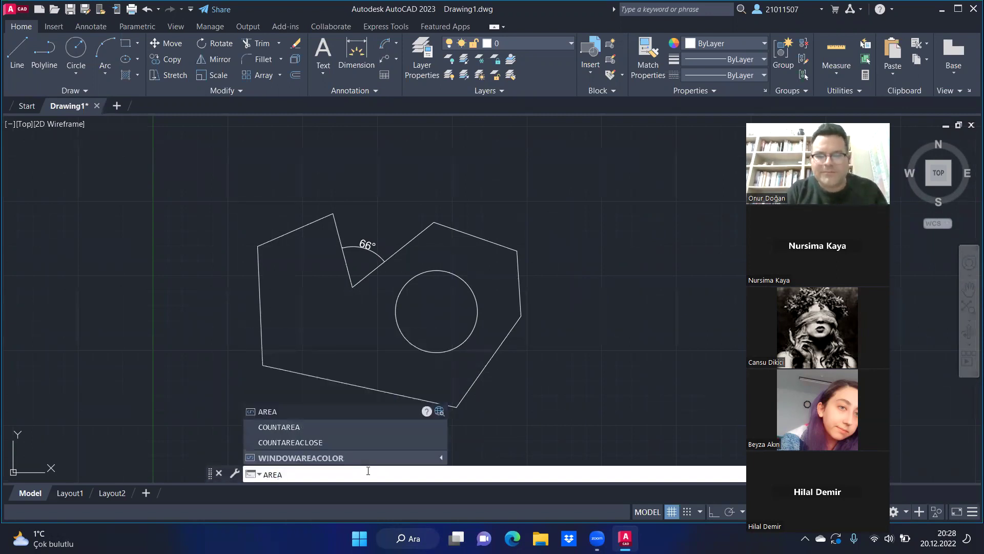
pyautogui.press('Return')
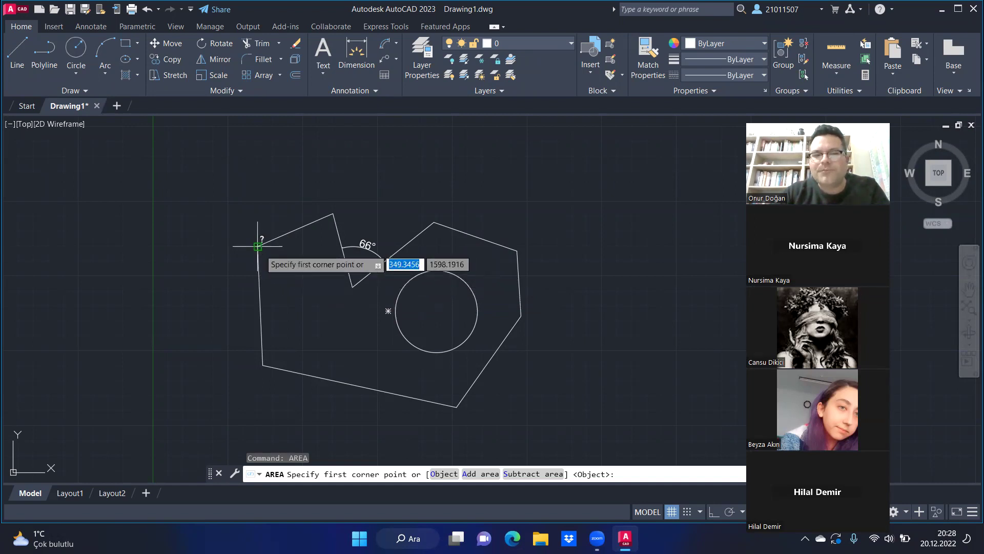
pyautogui.click(257, 247)
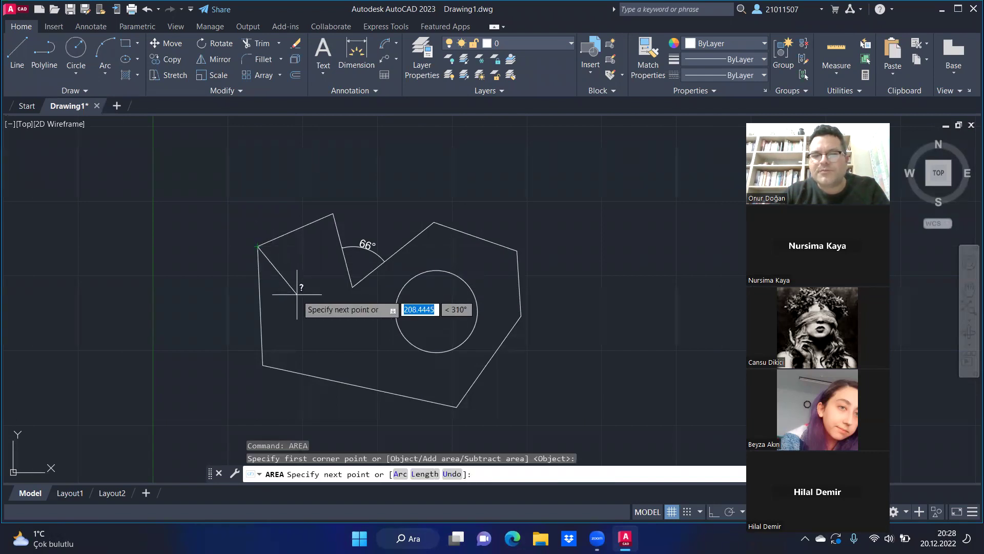
pyautogui.click(333, 213)
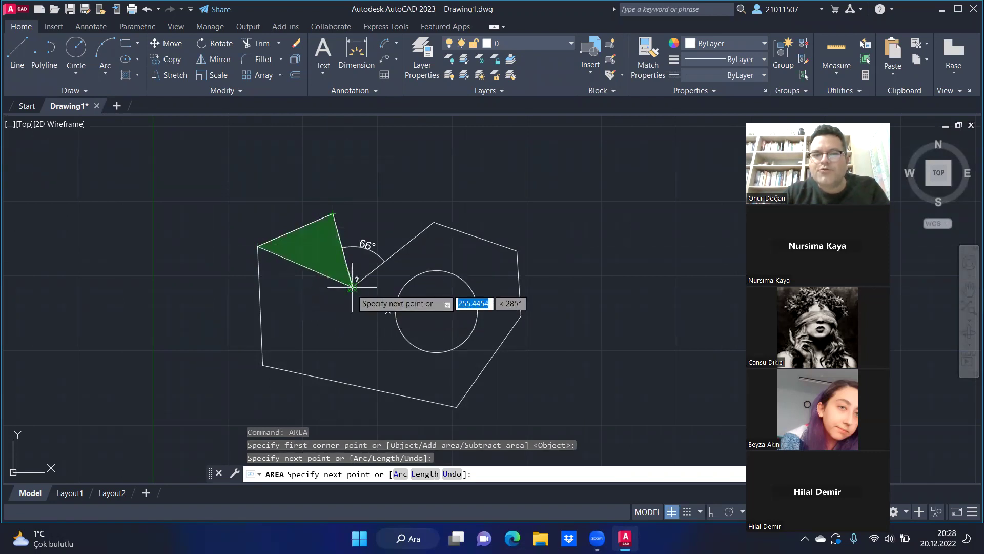
pyautogui.click(351, 288)
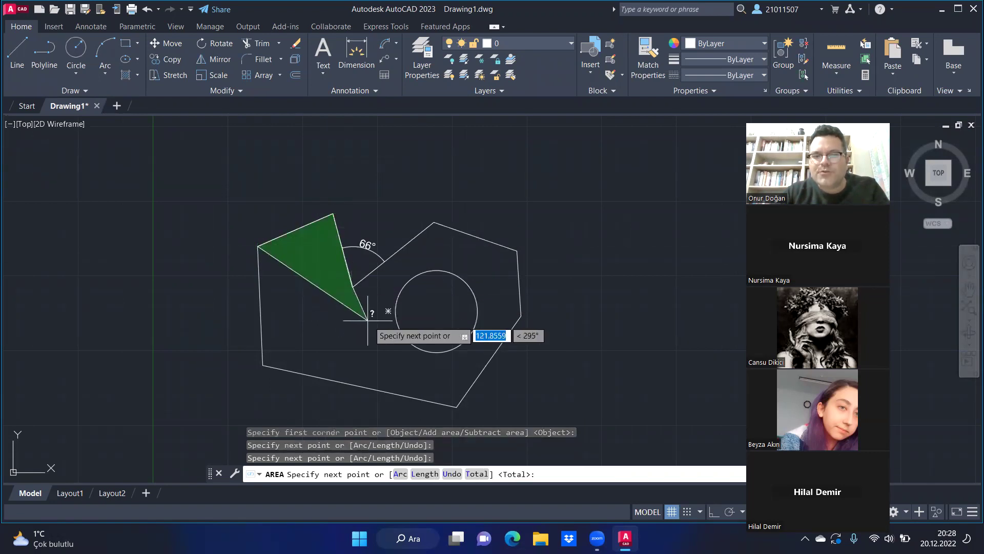
pyautogui.click(434, 222)
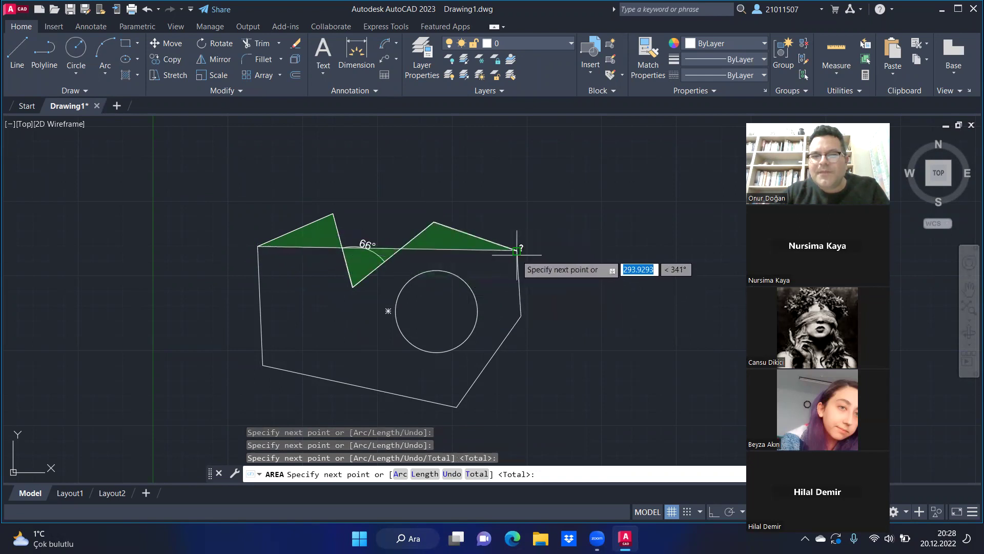
pyautogui.click(517, 251)
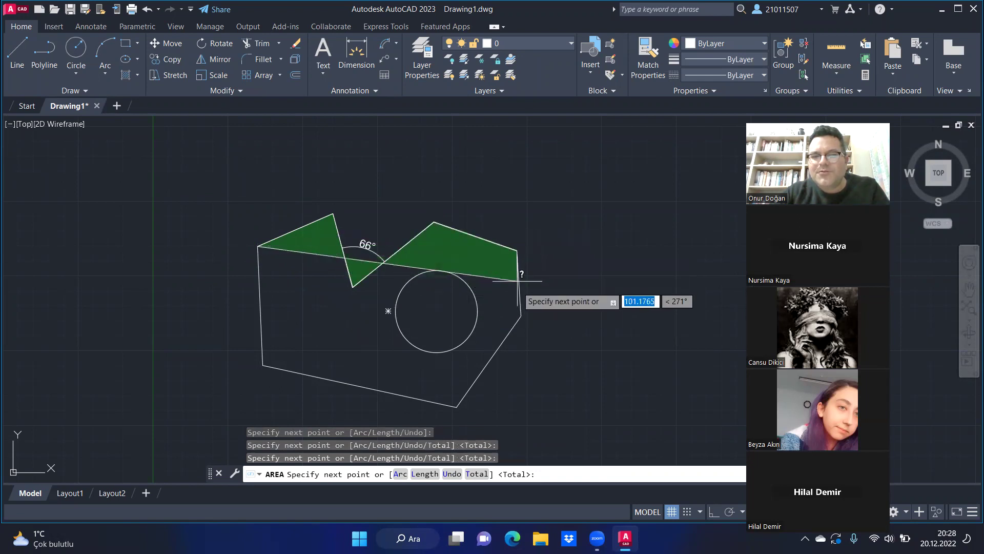
pyautogui.click(521, 315)
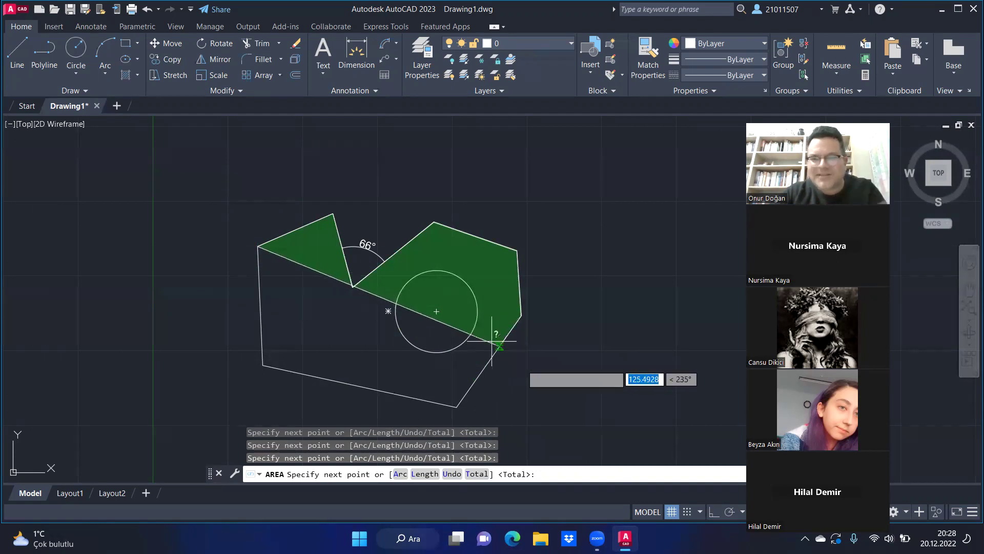
pyautogui.click(456, 408)
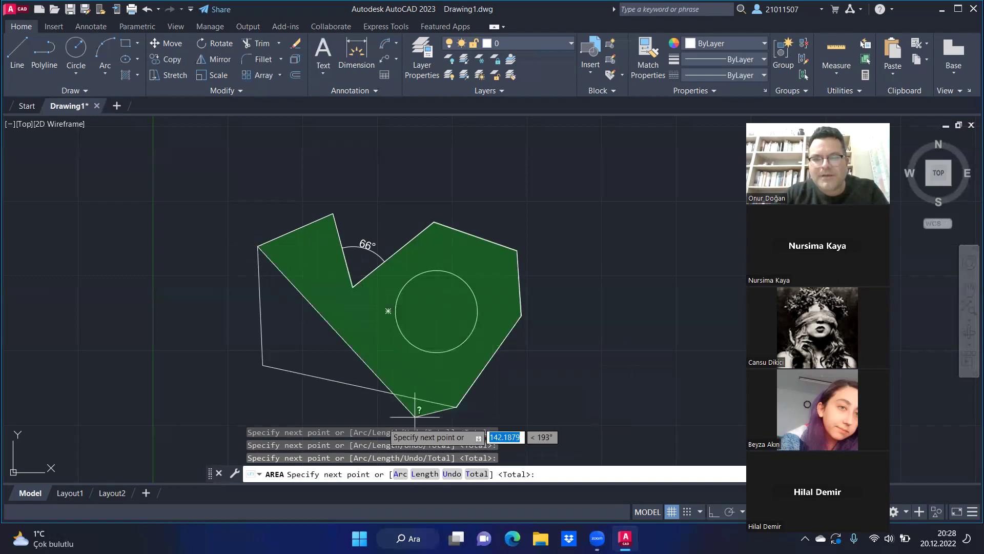
pyautogui.click(263, 365)
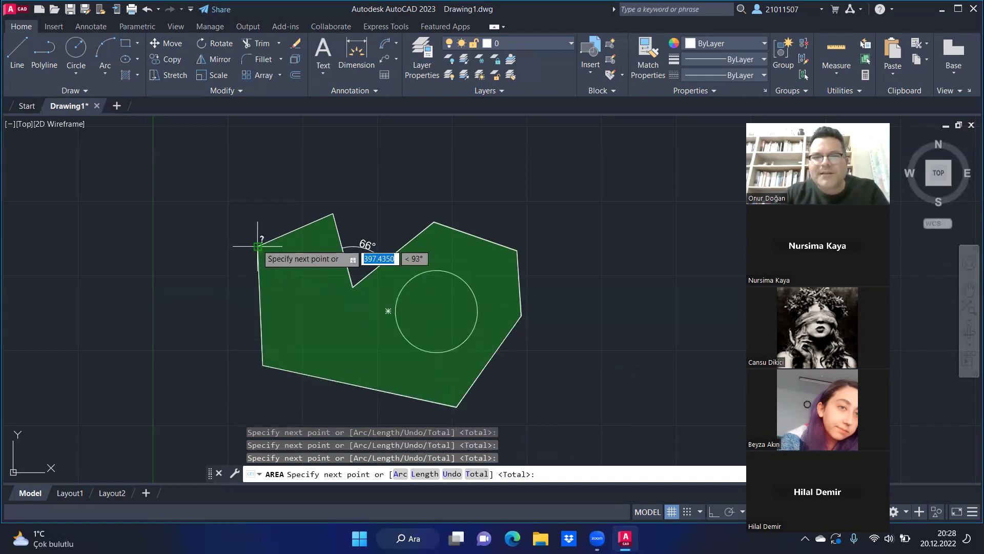
pyautogui.click(258, 246)
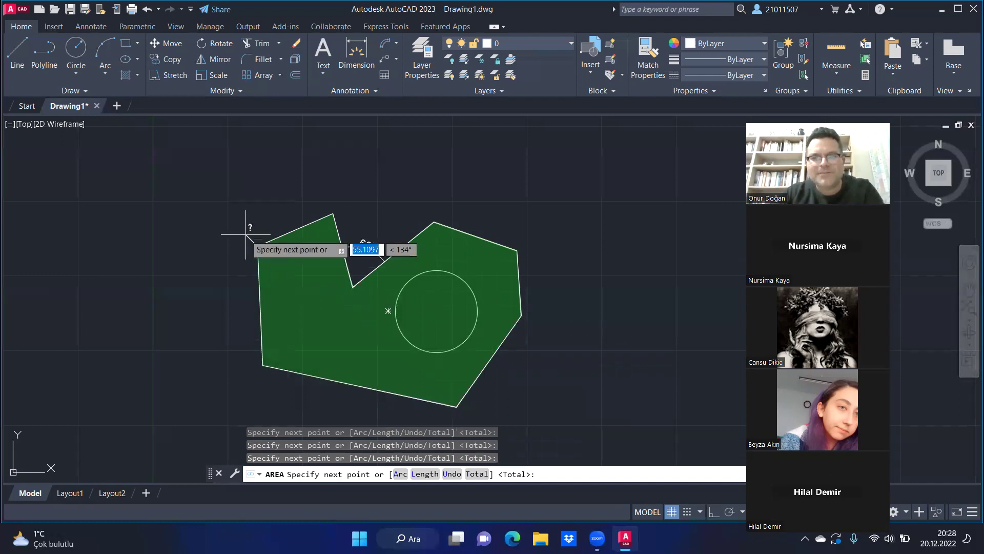
pyautogui.press('Return')
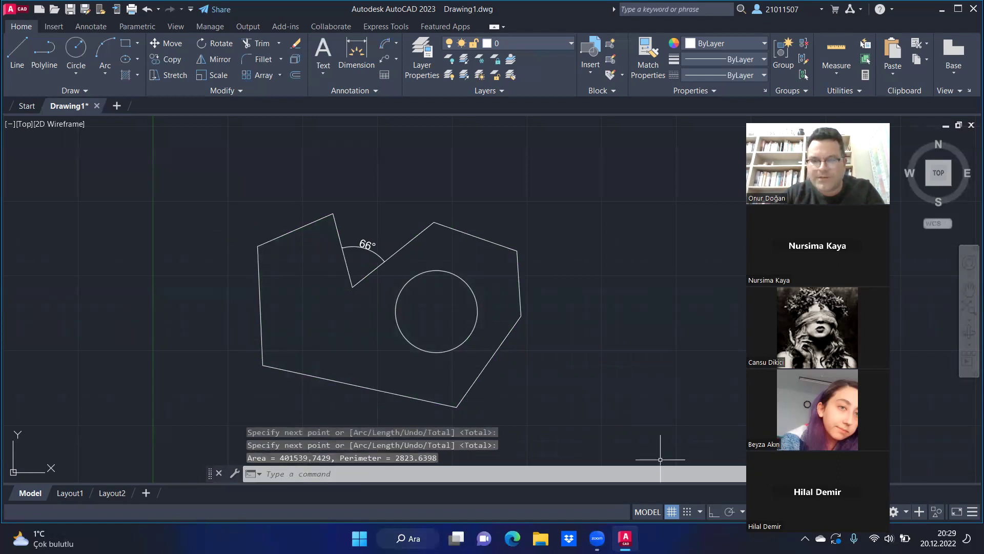
pyautogui.moveTo(864, 129); pyautogui.dragTo(865, 13)
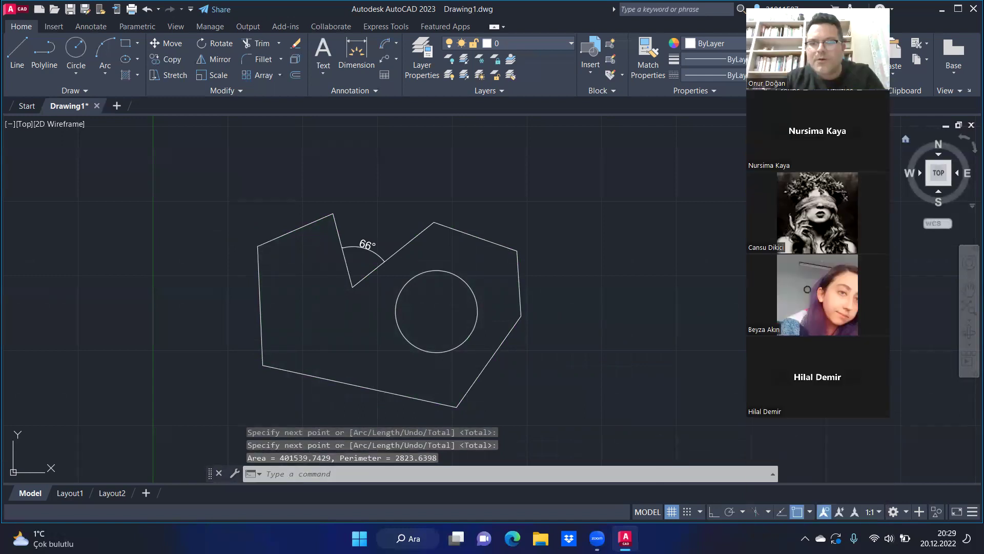
pyautogui.click(773, 475)
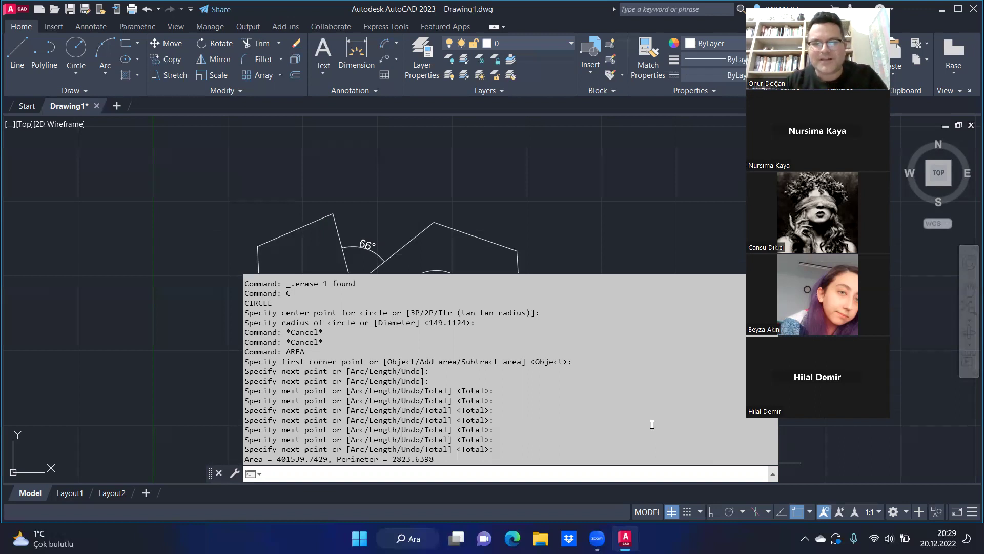
pyautogui.press('Escape')
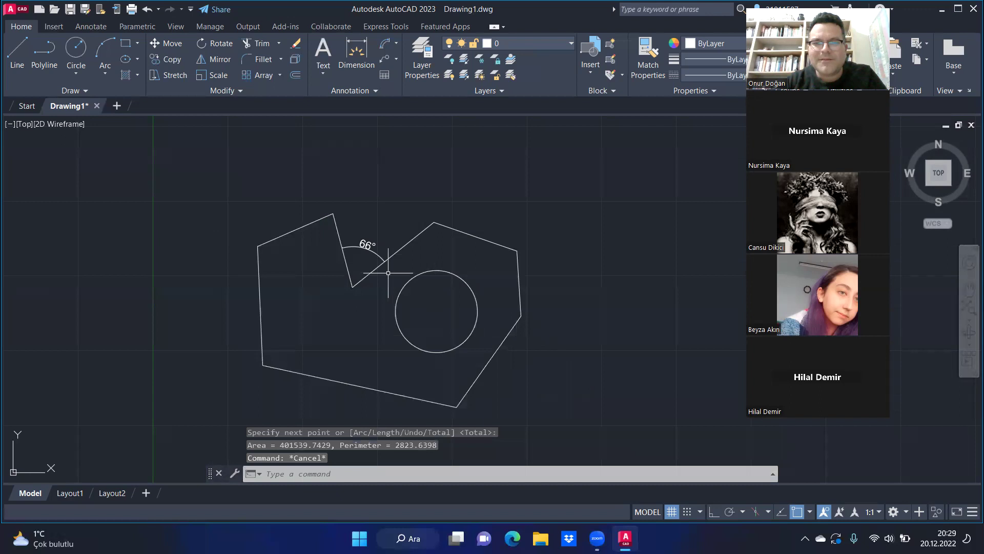
pyautogui.click(304, 226)
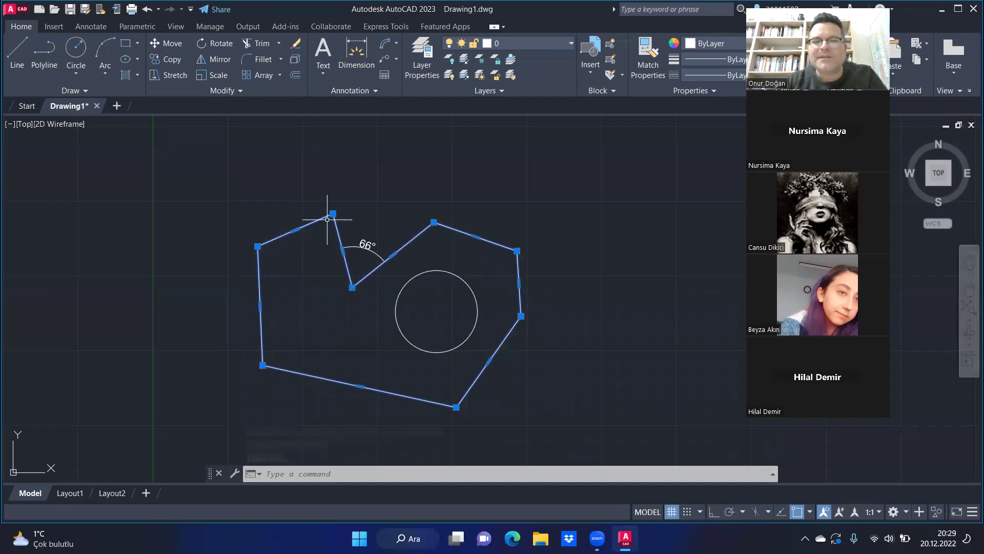
pyautogui.press('Escape')
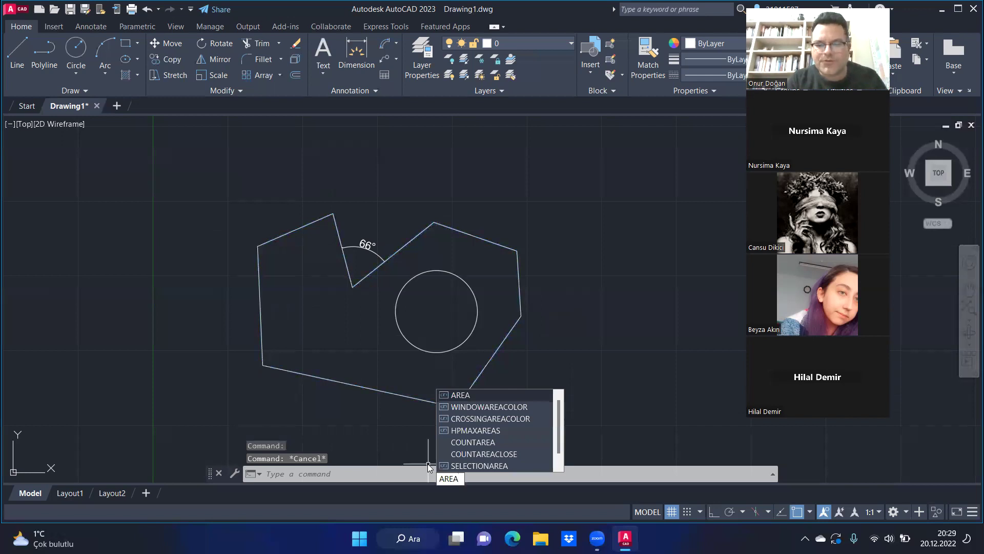
# - Re-trace all polygon vertices with AREA, confirming 401539.7429 area and 2823.6398 perimeter
pyautogui.press('Return')
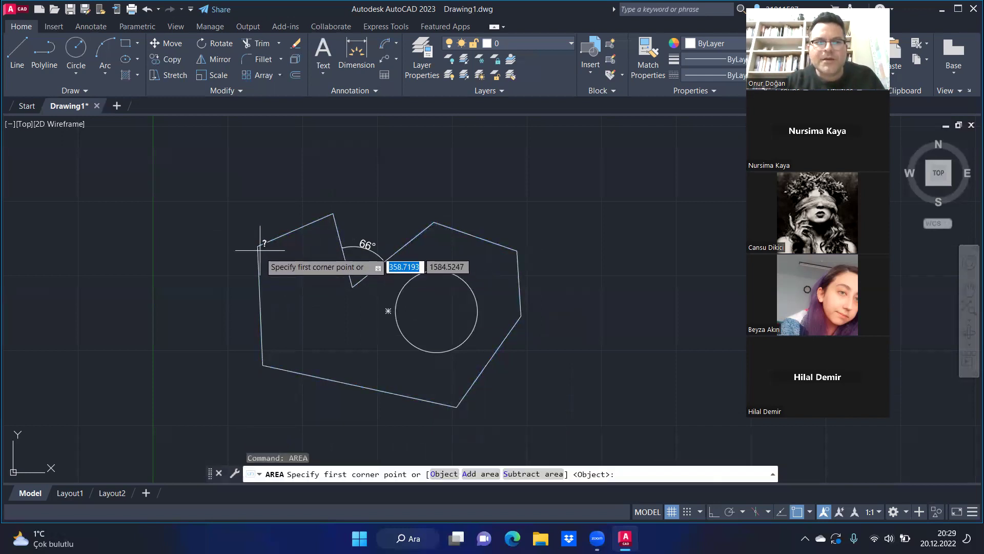
pyautogui.click(258, 246)
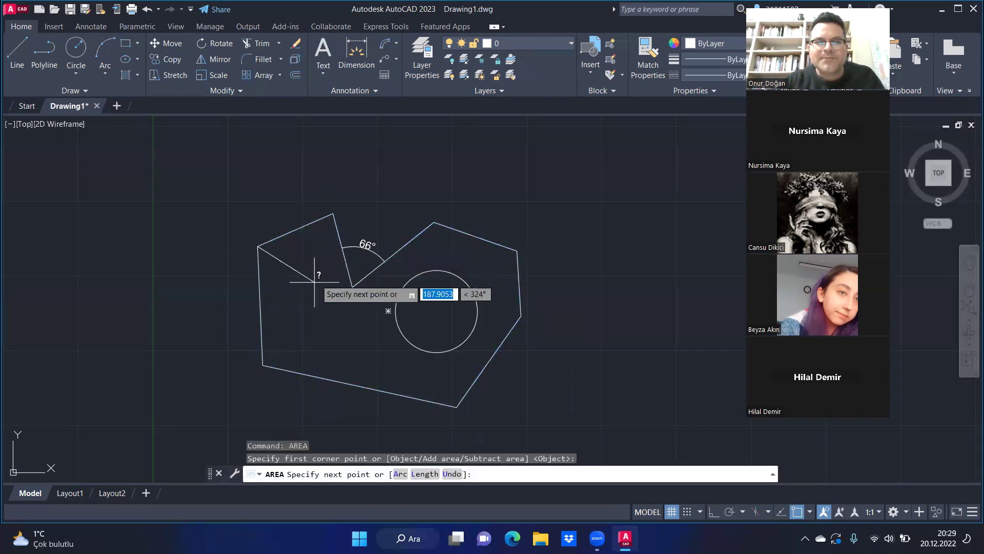
pyautogui.click(333, 213)
pyautogui.click(353, 287)
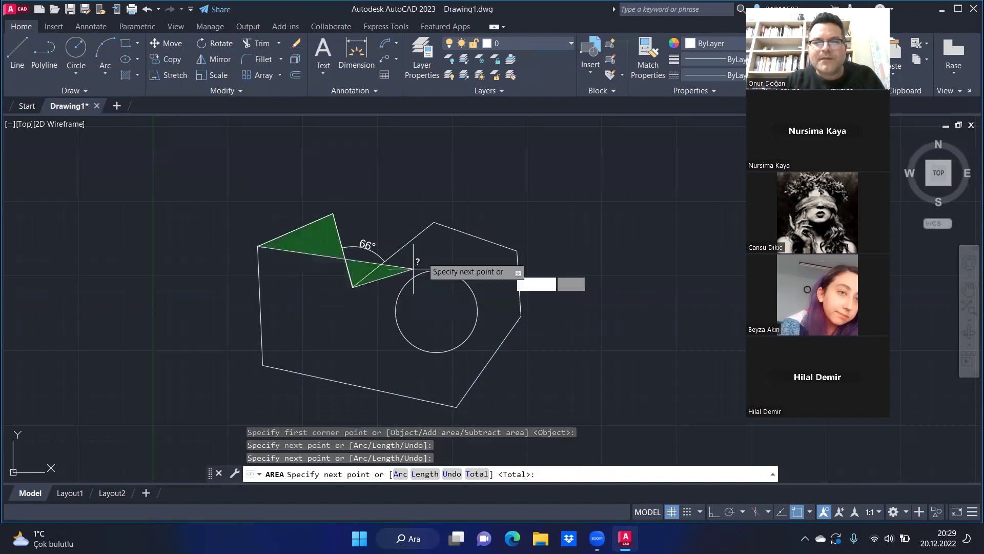
pyautogui.click(434, 223)
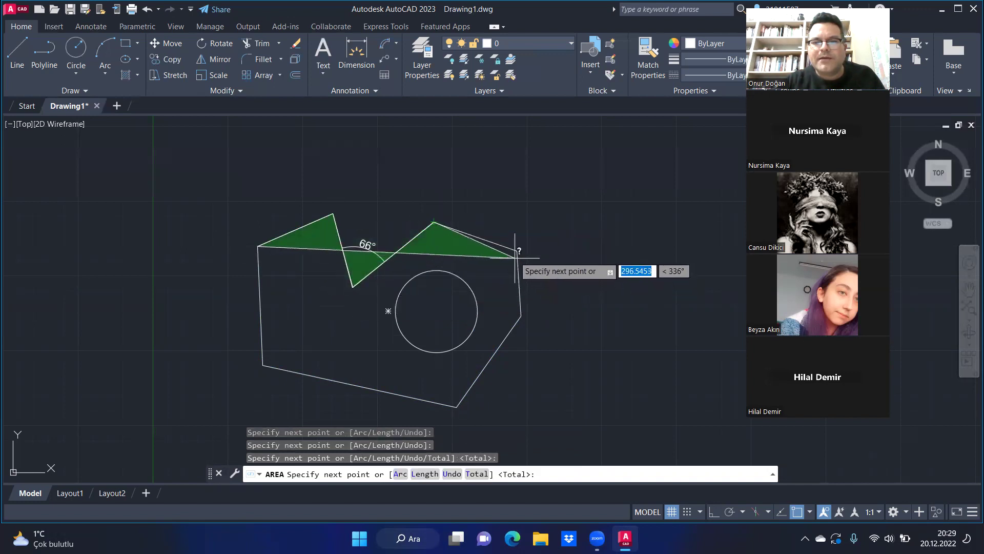
pyautogui.click(516, 251)
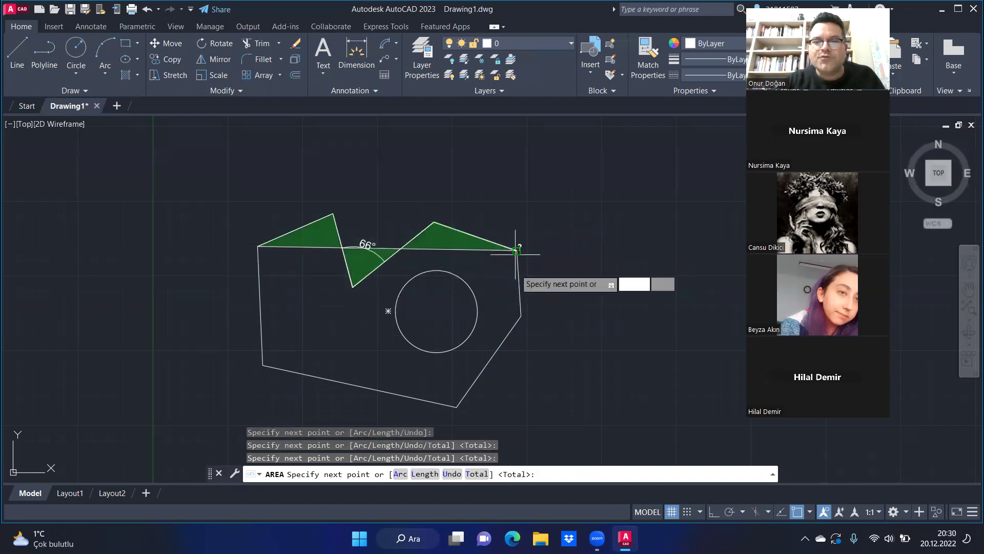
pyautogui.click(521, 315)
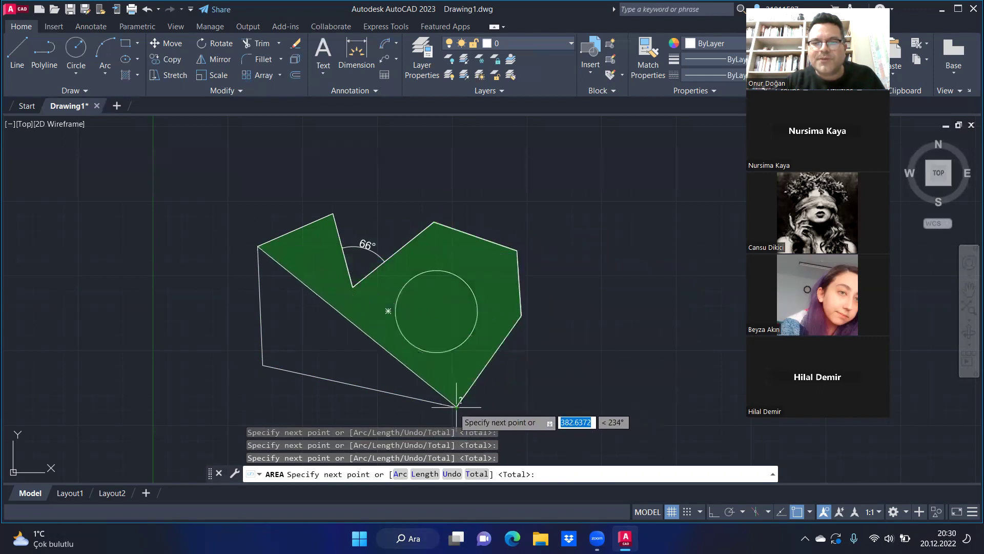
pyautogui.click(456, 407)
pyautogui.click(263, 365)
pyautogui.click(258, 247)
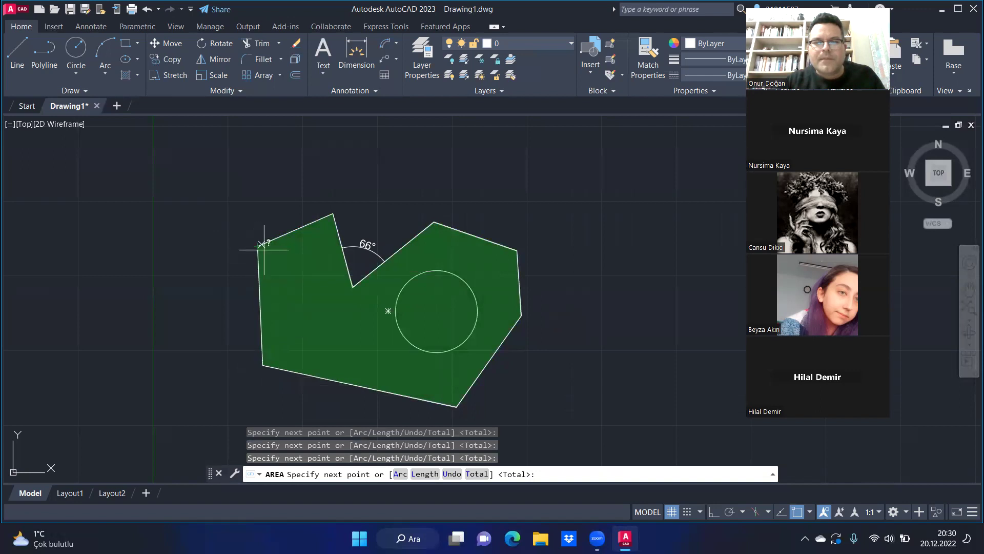
pyautogui.press('Return')
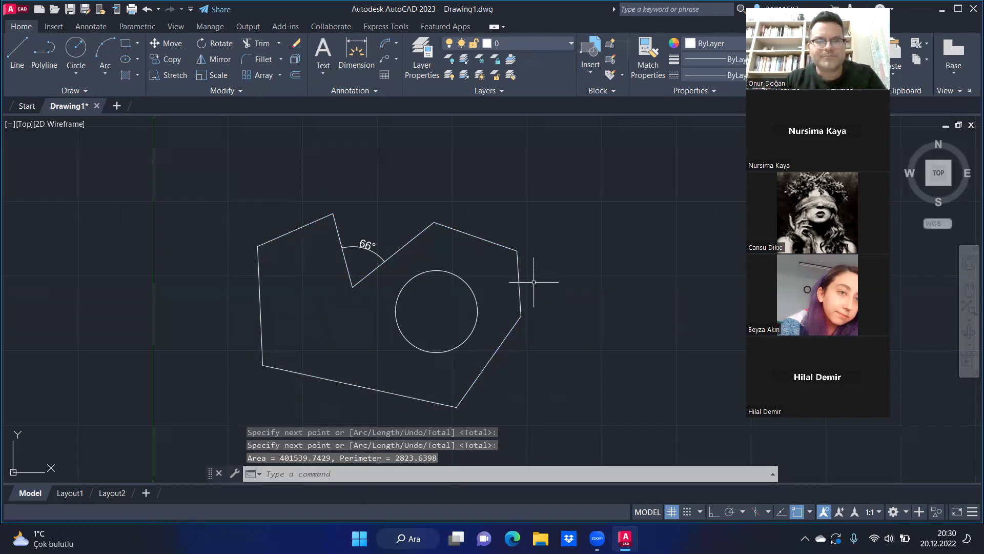
pyautogui.press('Escape')
pyautogui.press('Escape')
pyautogui.click(588, 188)
pyautogui.click(572, 210)
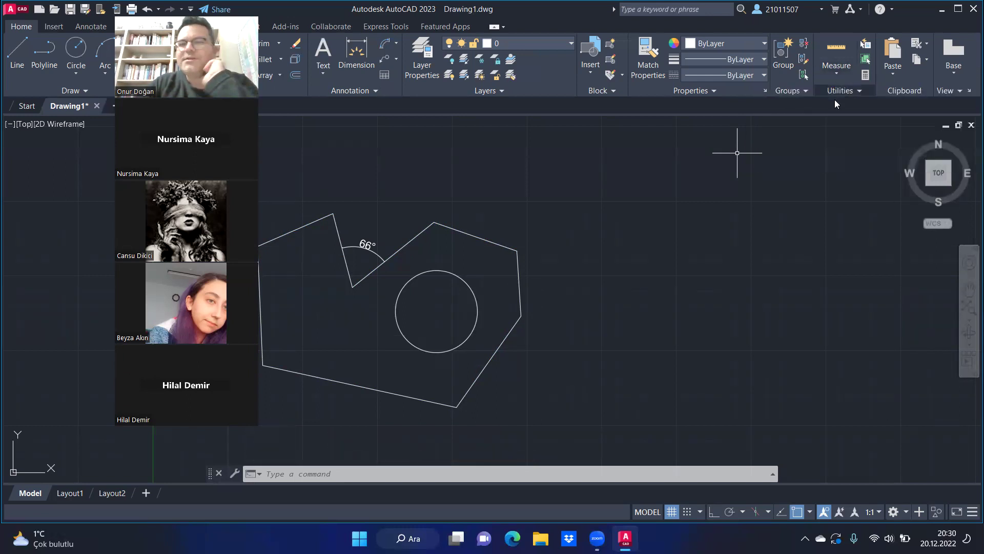
# - Delete the 66° angular dimension and show the Measure tool options
pyautogui.scroll(-2, 605, 189)
pyautogui.scroll(-3, 569, 195)
pyautogui.scroll(3, 551, 193)
pyautogui.scroll(5, 575, 177)
pyautogui.scroll(-3, 571, 175)
pyautogui.scroll(1, 513, 247)
pyautogui.click(497, 247)
pyautogui.click(473, 228)
pyautogui.press('Delete')
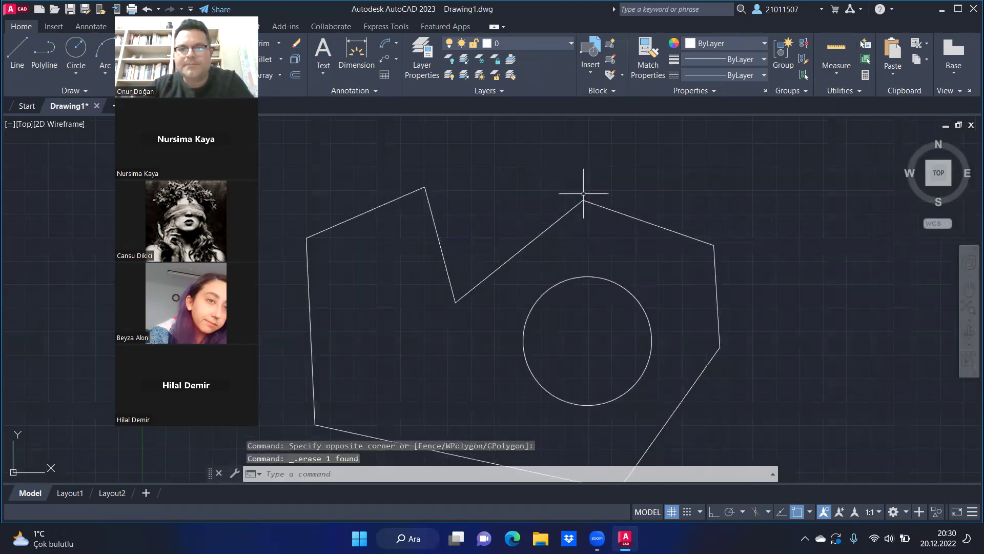
pyautogui.click(839, 72)
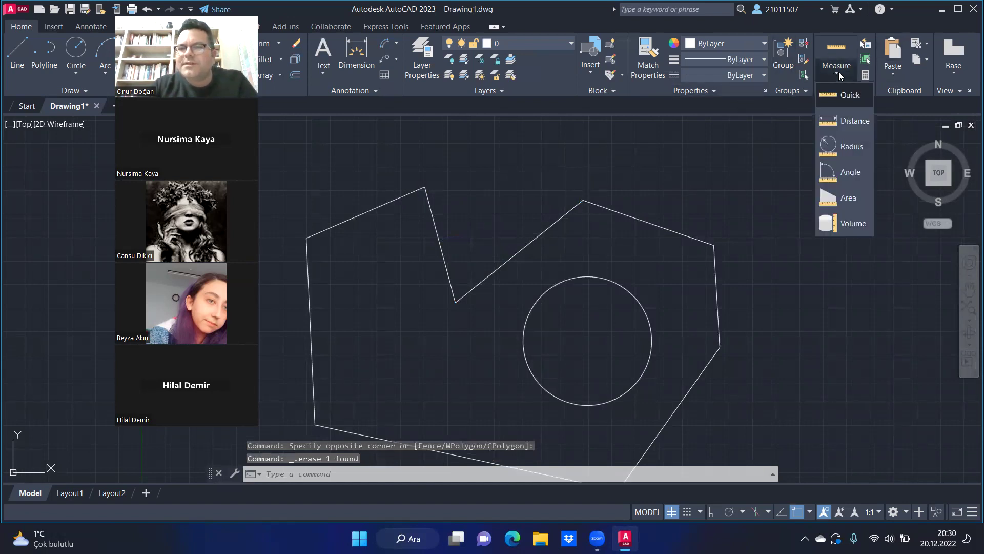
# - Measure the distance from the left peak to the notch corner: 255.4454 at 285°
pyautogui.click(851, 122)
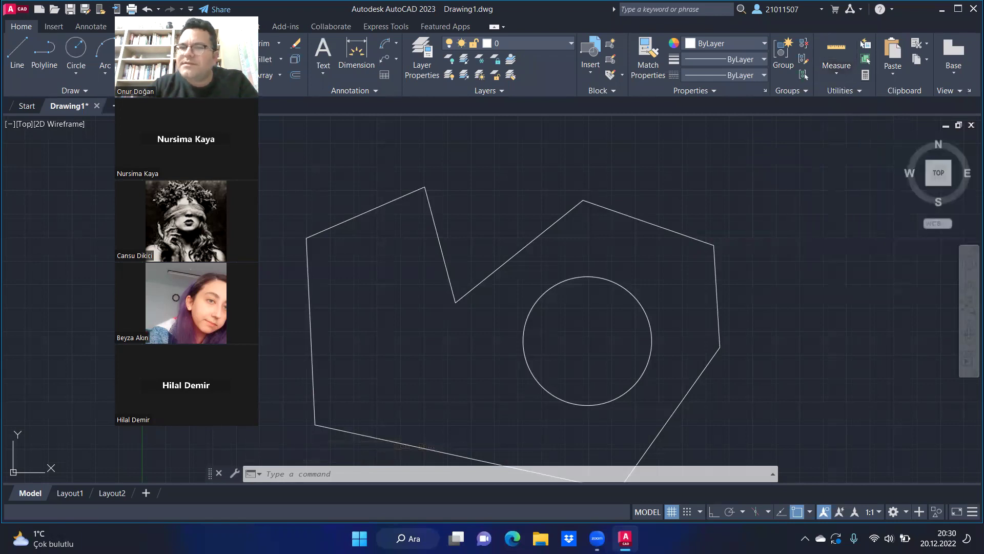
pyautogui.click(425, 189)
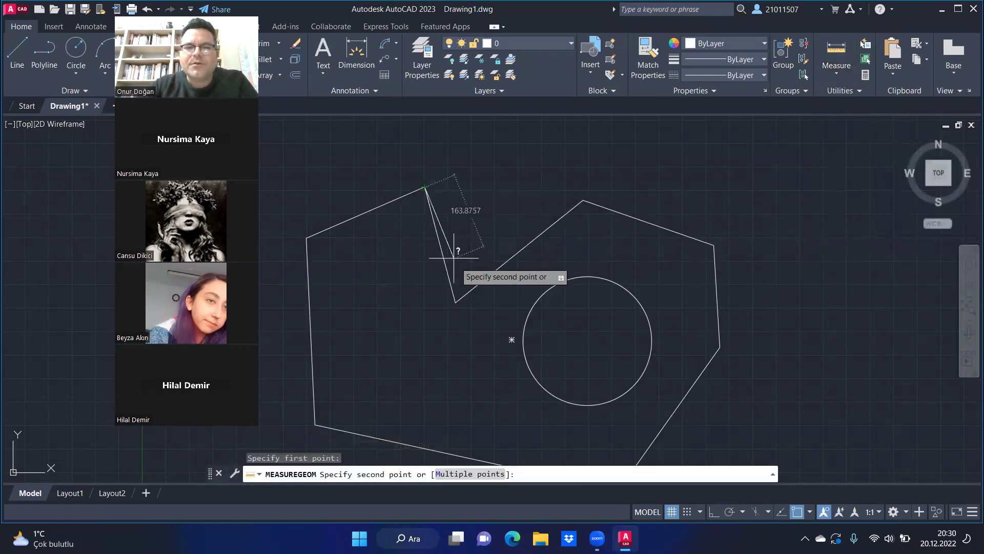
pyautogui.click(456, 301)
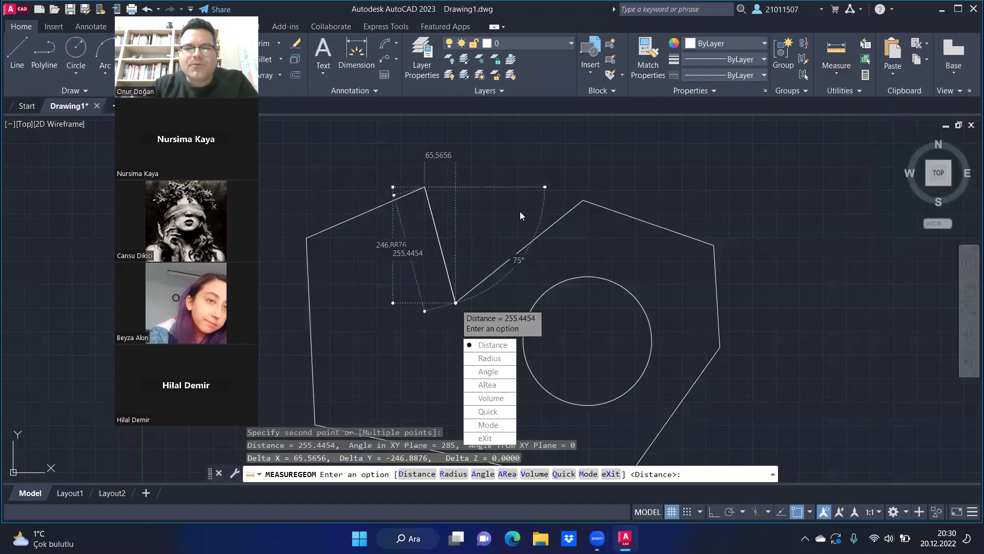
pyautogui.click(492, 345)
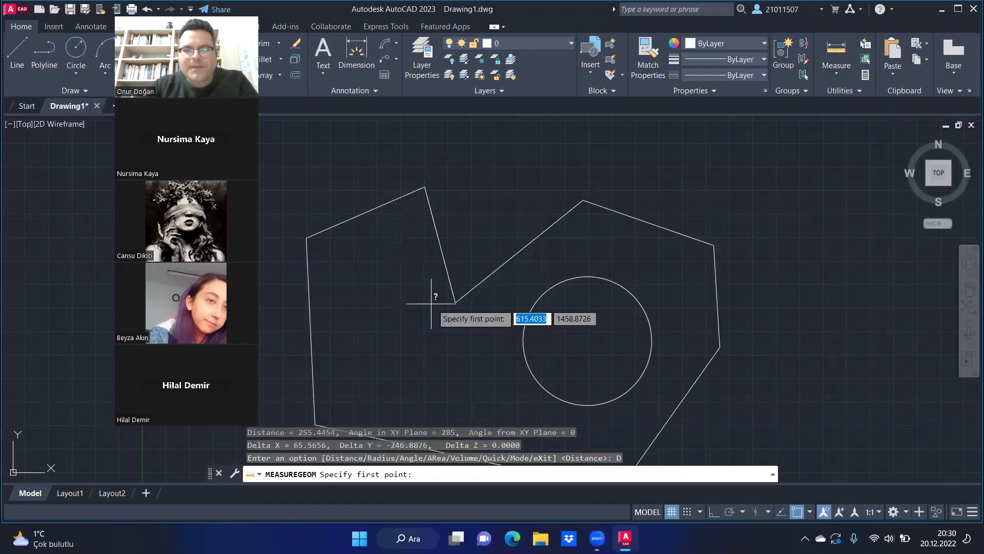
pyautogui.click(425, 188)
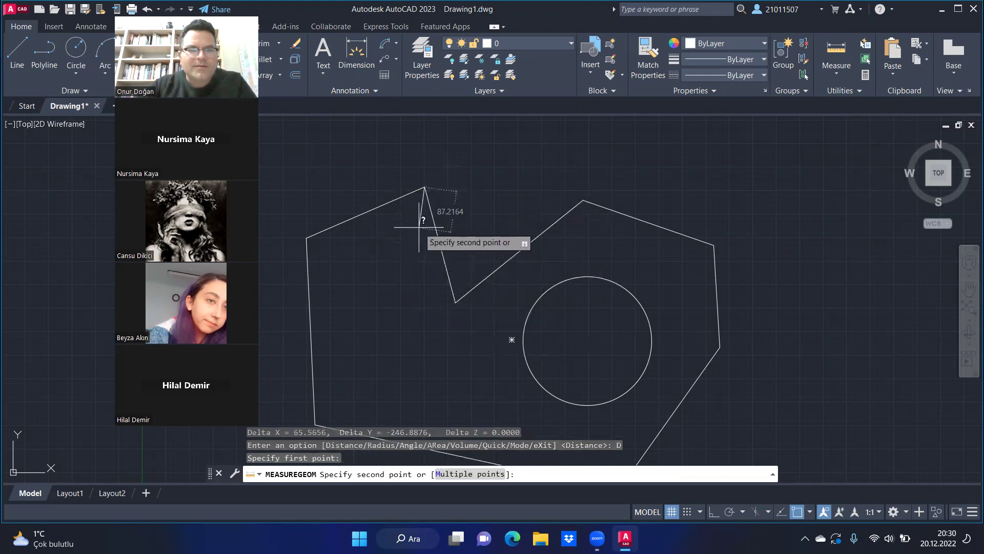
pyautogui.press('Escape')
pyautogui.scroll(4, 407, 232)
pyautogui.scroll(-3, 551, 201)
pyautogui.scroll(3, 469, 182)
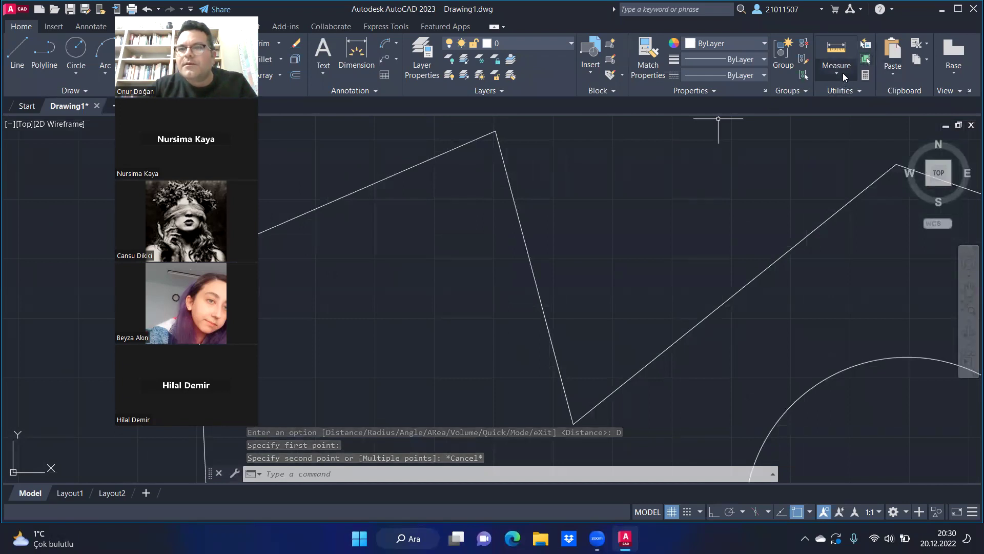
# - Repeat the distance measurement between the peak and notch corners
pyautogui.click(843, 73)
pyautogui.click(850, 121)
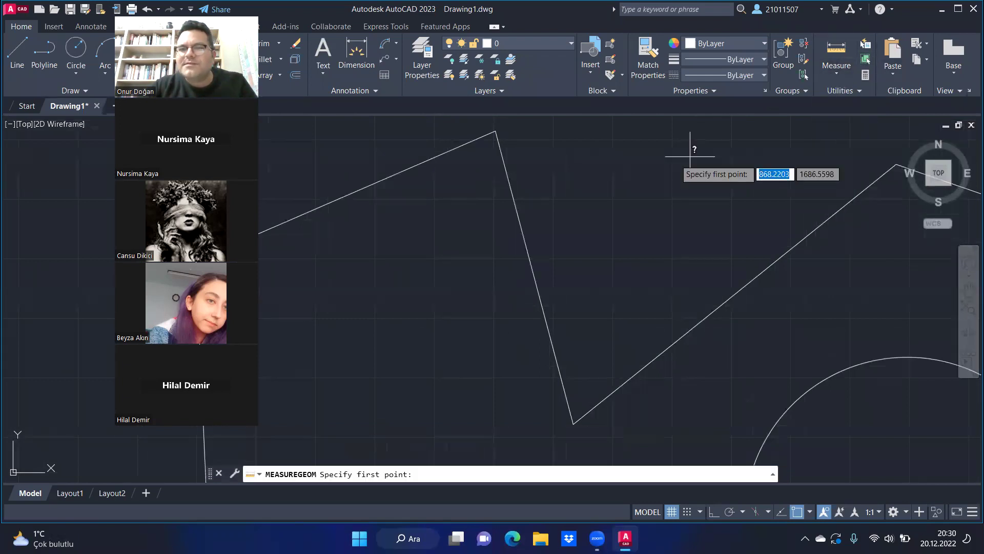
pyautogui.click(496, 132)
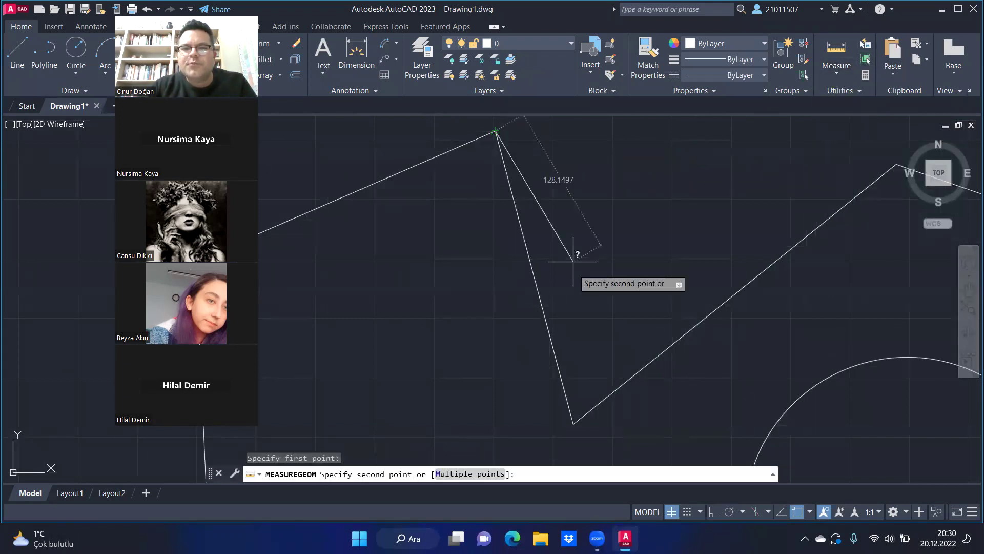
pyautogui.click(574, 423)
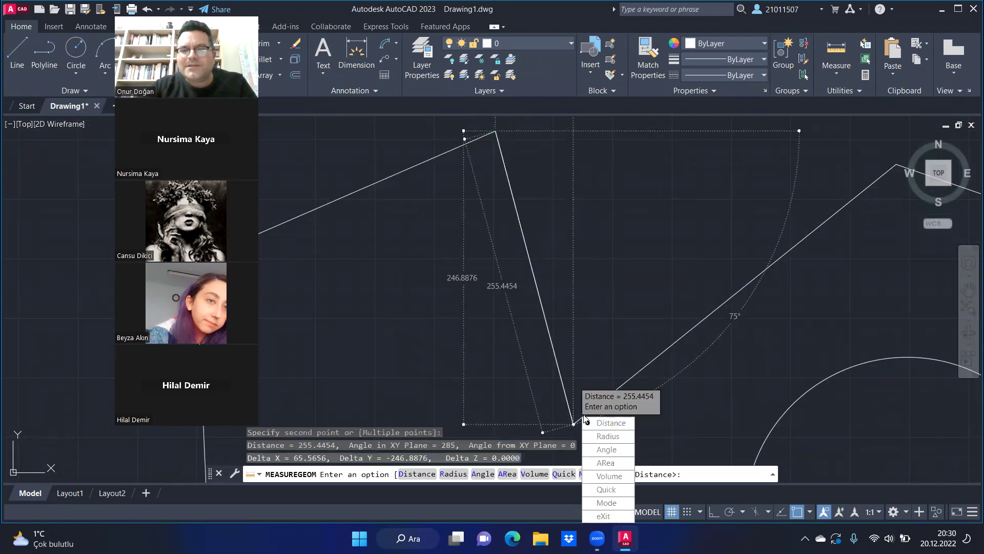
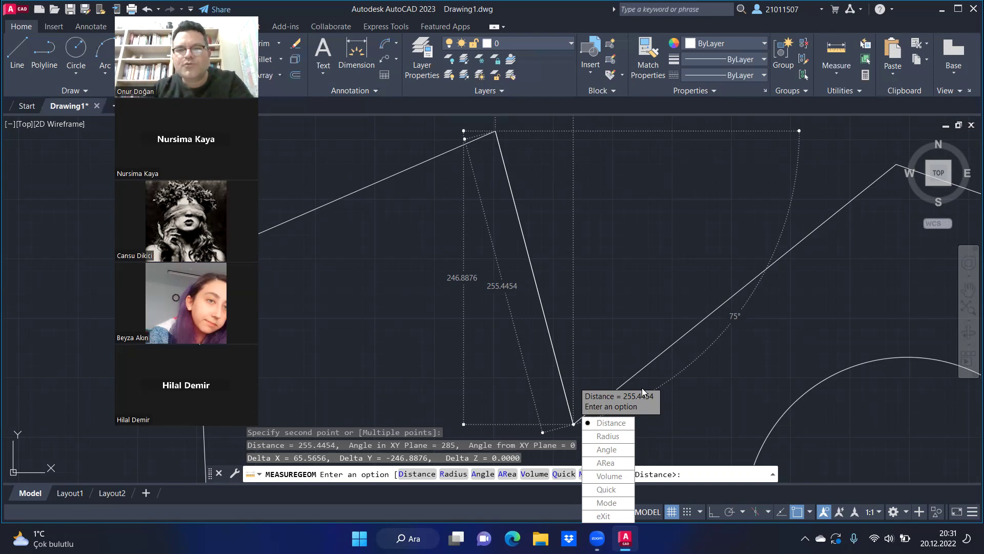
# - Cancel the 255.4454 distance measurement and dismiss the Measure options without choosing one
pyautogui.scroll(-2, 639, 339)
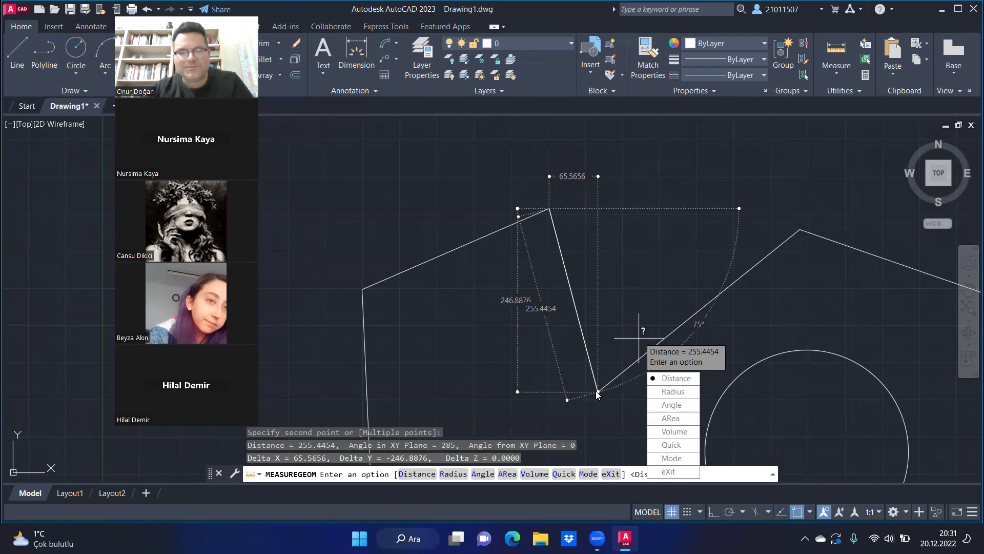
pyautogui.press('Escape')
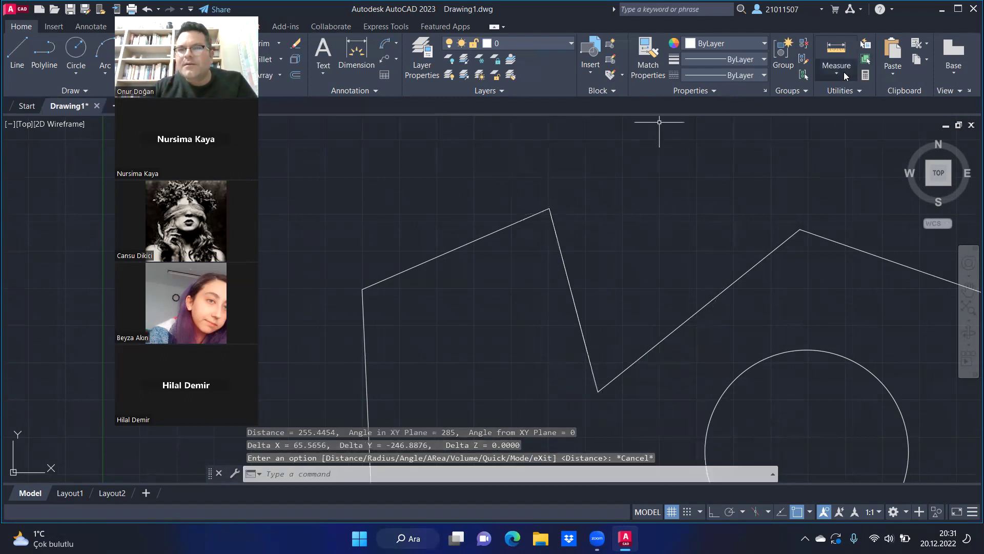
pyautogui.click(837, 72)
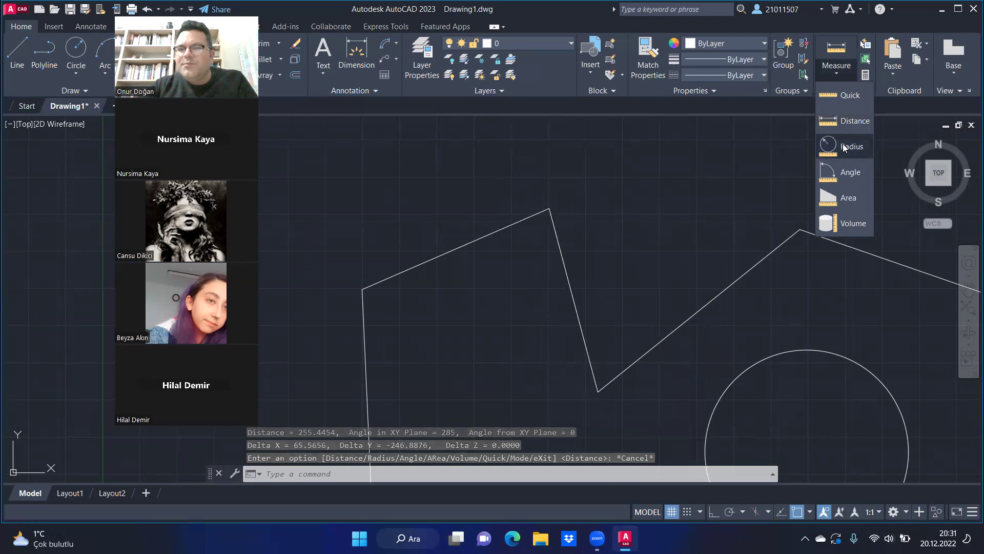
pyautogui.click(782, 146)
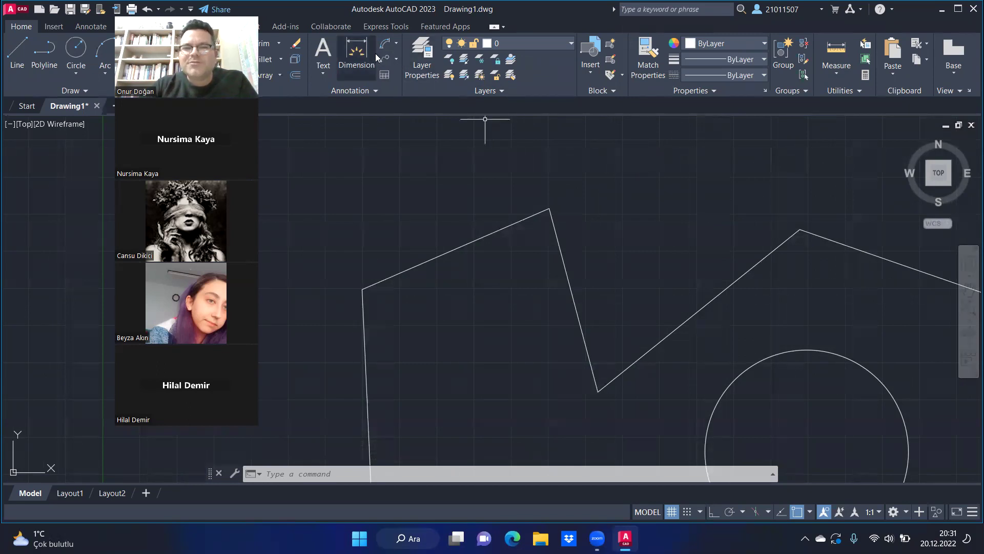
pyautogui.click(387, 45)
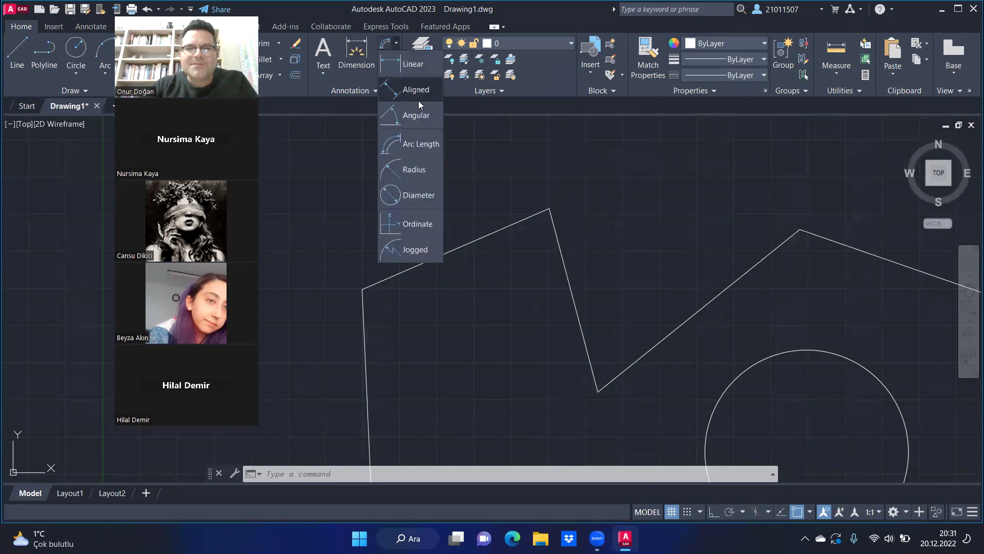
pyautogui.click(418, 93)
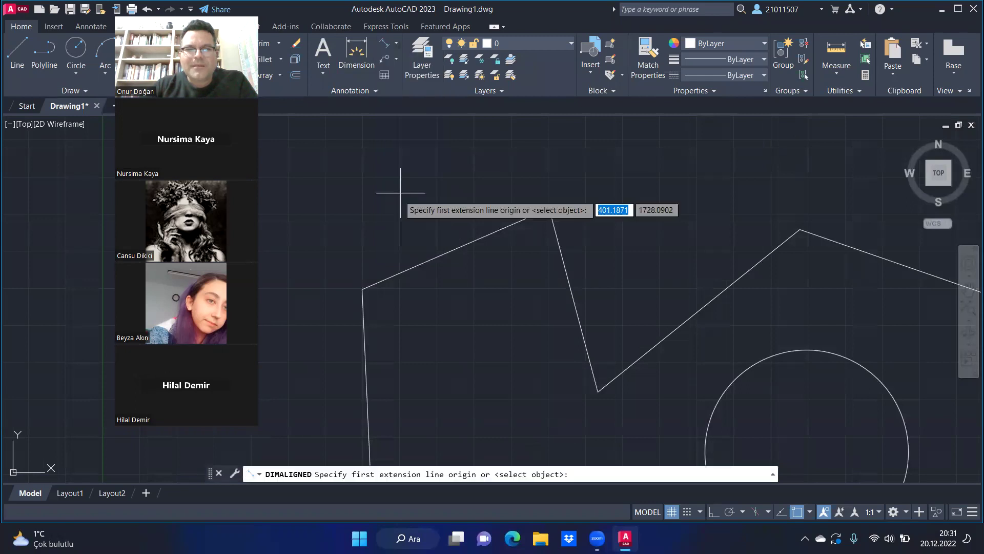
pyautogui.click(363, 288)
pyautogui.click(549, 209)
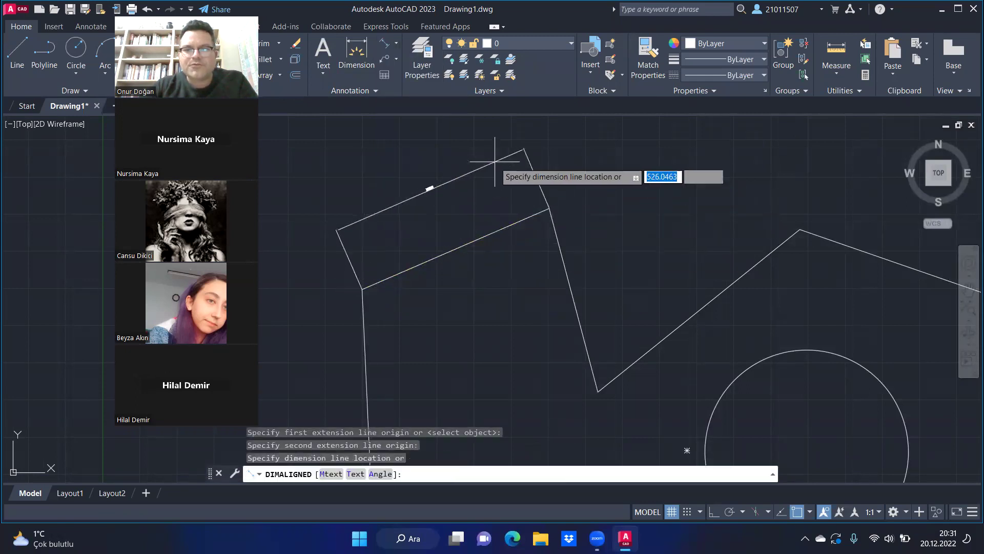
pyautogui.press('Escape')
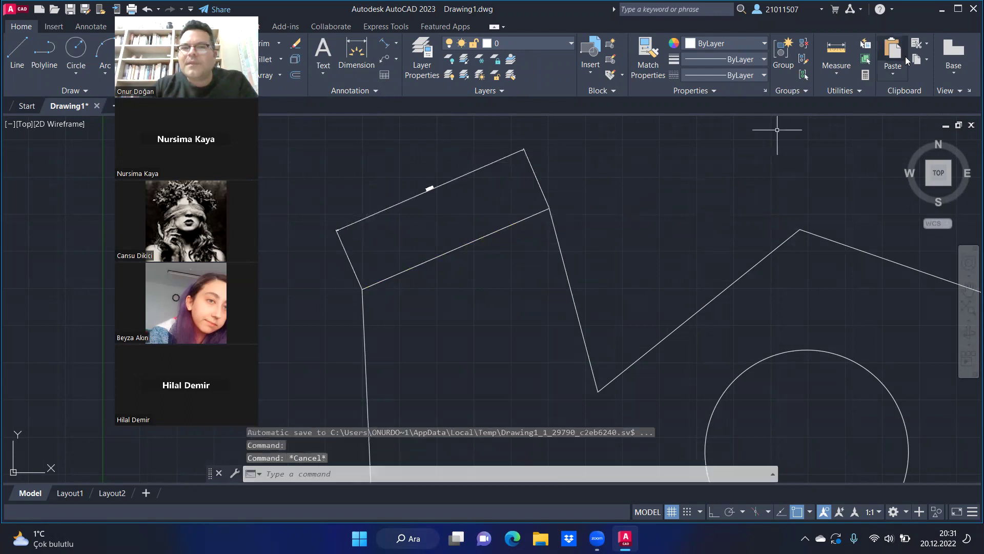
pyautogui.click(845, 67)
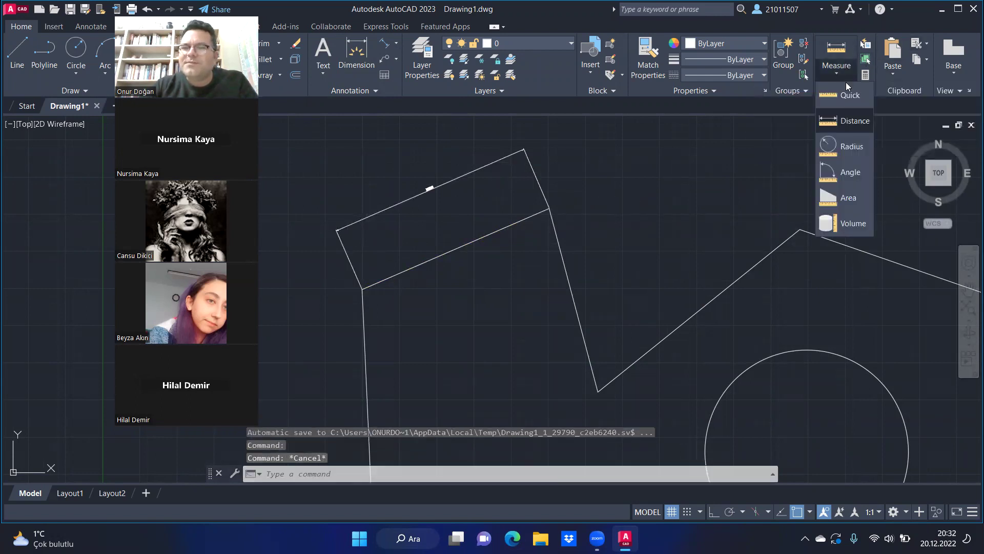
pyautogui.click(857, 122)
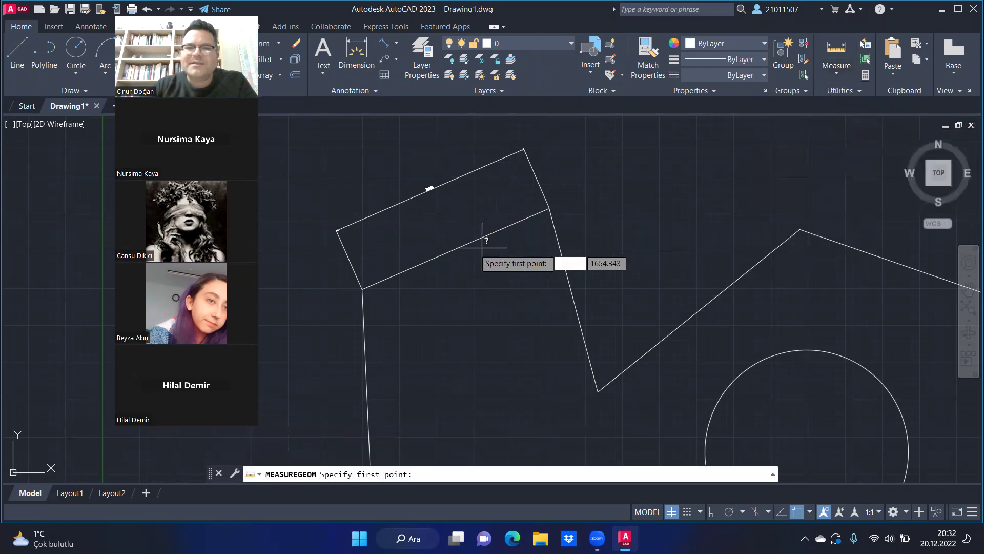
pyautogui.click(362, 291)
pyautogui.click(550, 208)
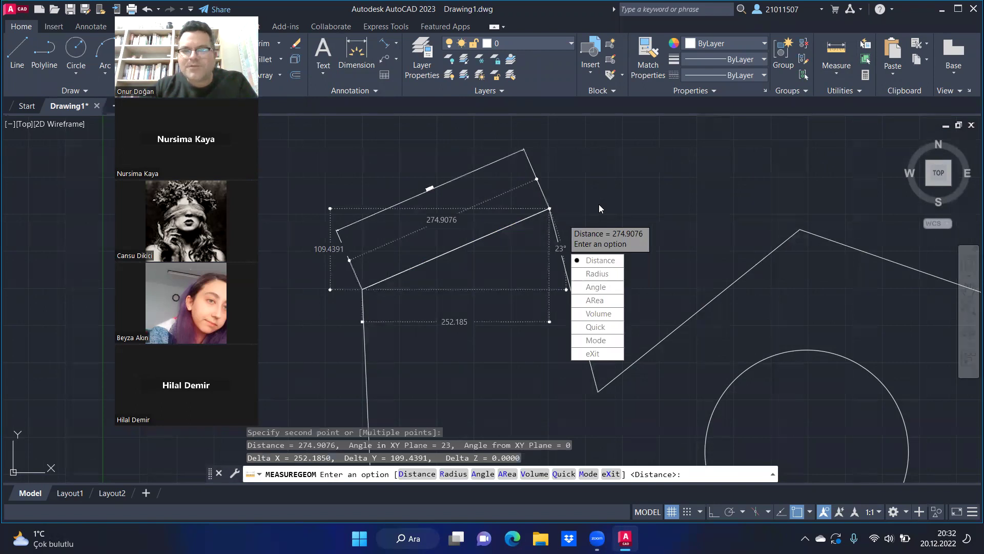
pyautogui.press('Escape')
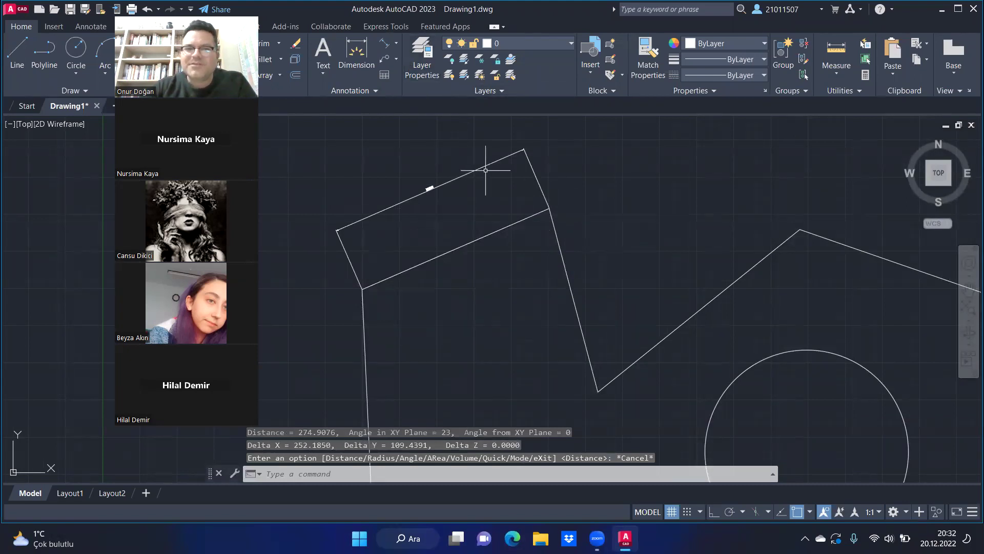
pyautogui.moveTo(542, 147); pyautogui.dragTo(506, 159)
pyautogui.press('Delete')
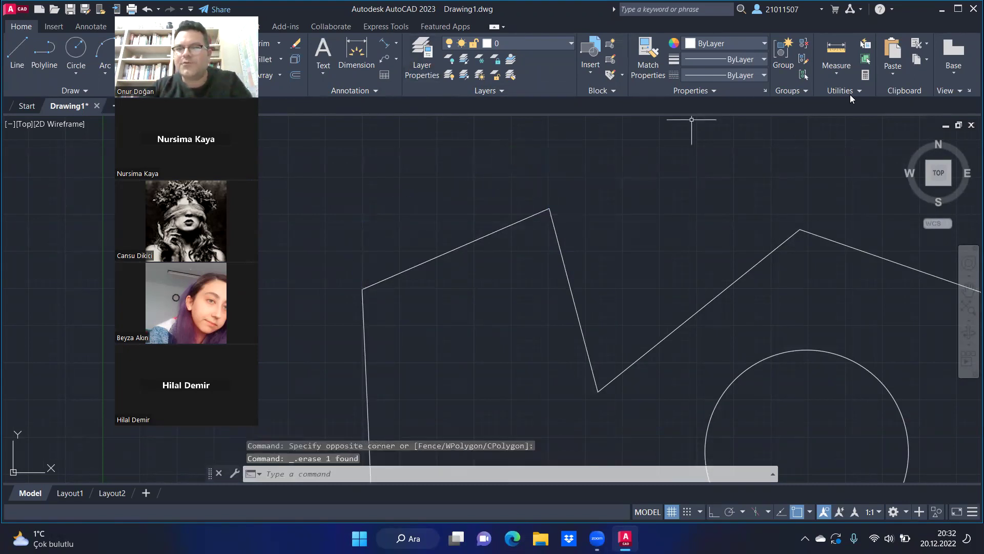
pyautogui.click(839, 75)
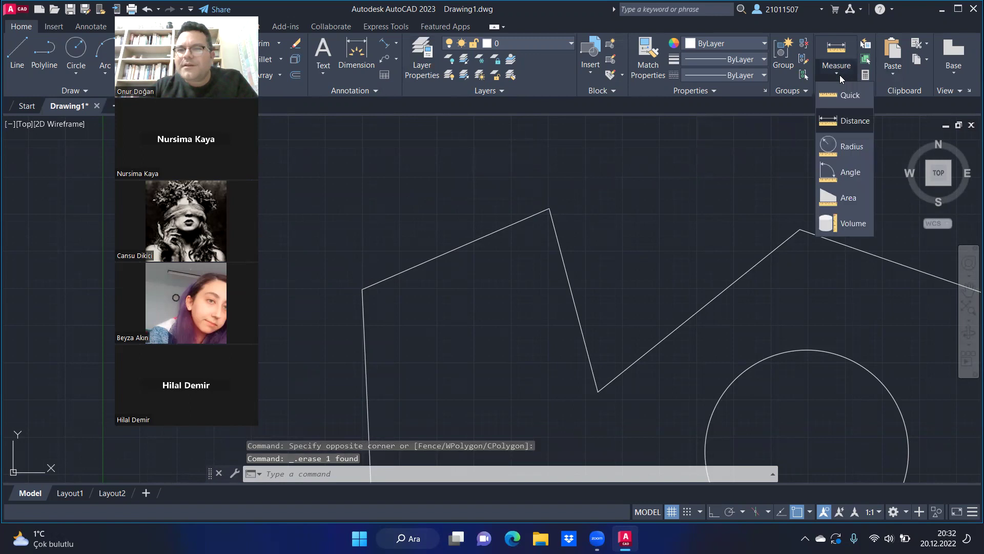
pyautogui.click(852, 147)
pyautogui.scroll(-4, 583, 124)
pyautogui.scroll(4, 705, 225)
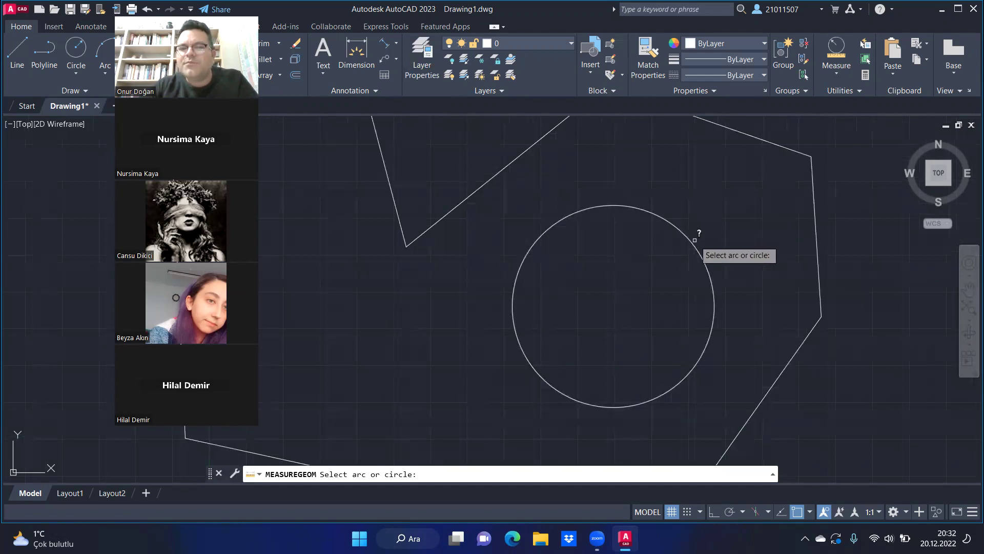
pyautogui.click(696, 240)
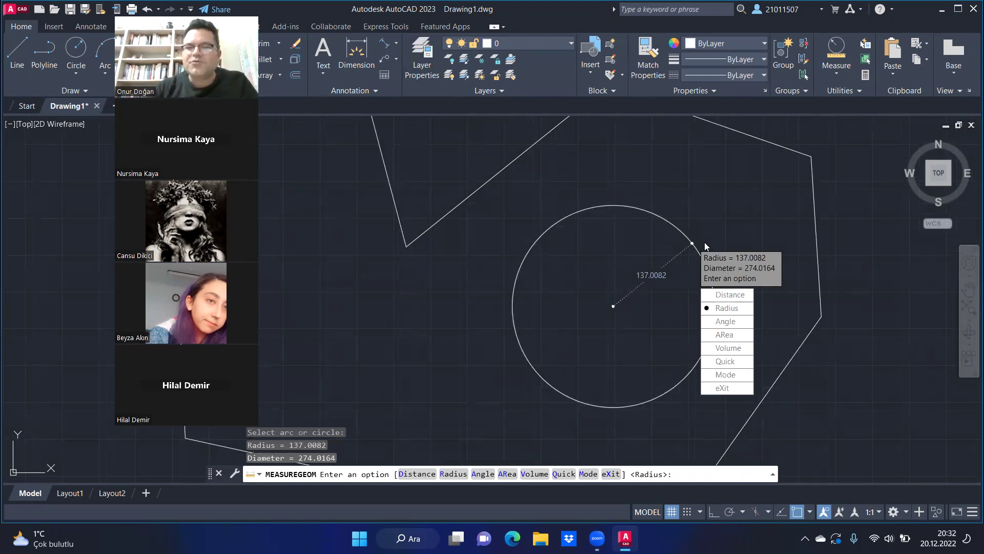
pyautogui.press('Escape')
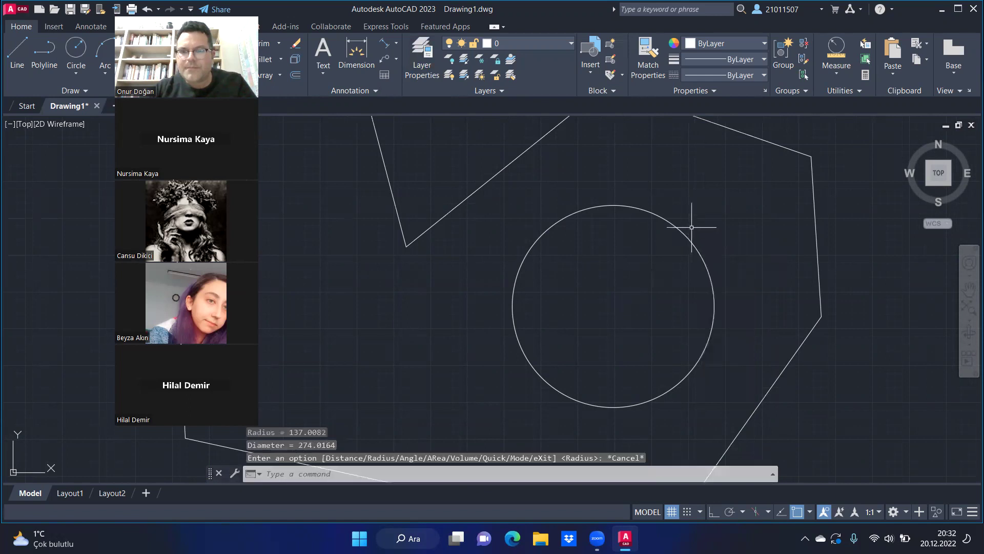
pyautogui.click(839, 72)
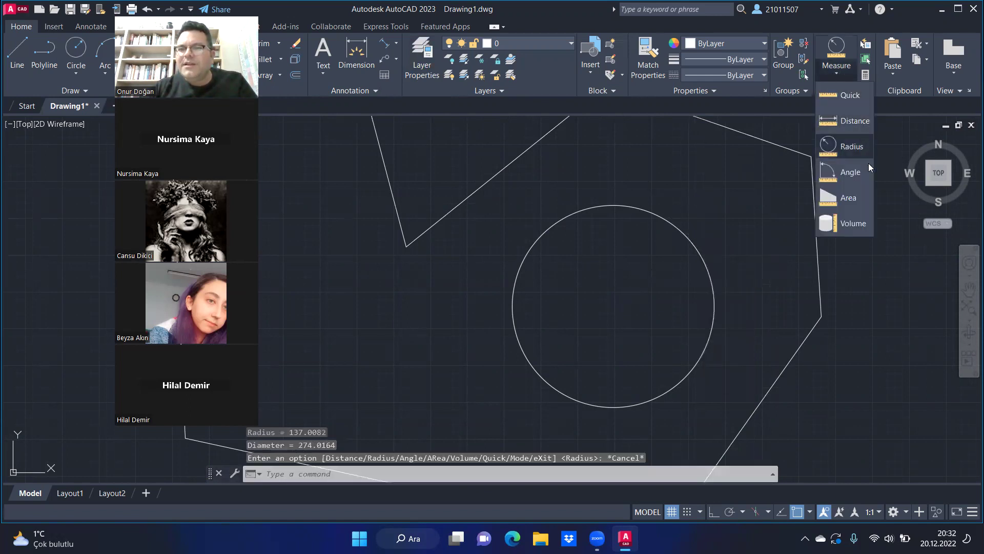
pyautogui.click(861, 173)
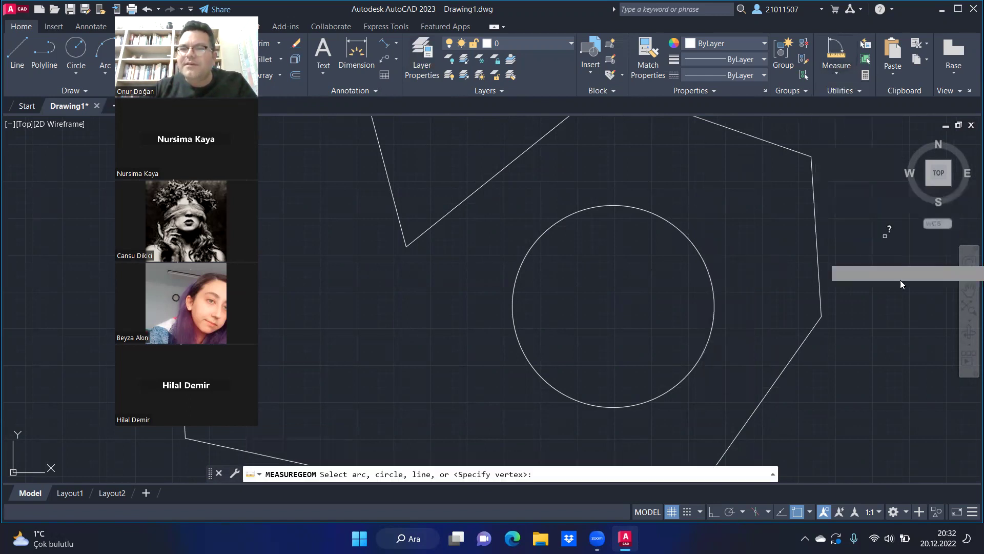
pyautogui.scroll(-3, 891, 261)
pyautogui.scroll(1, 734, 232)
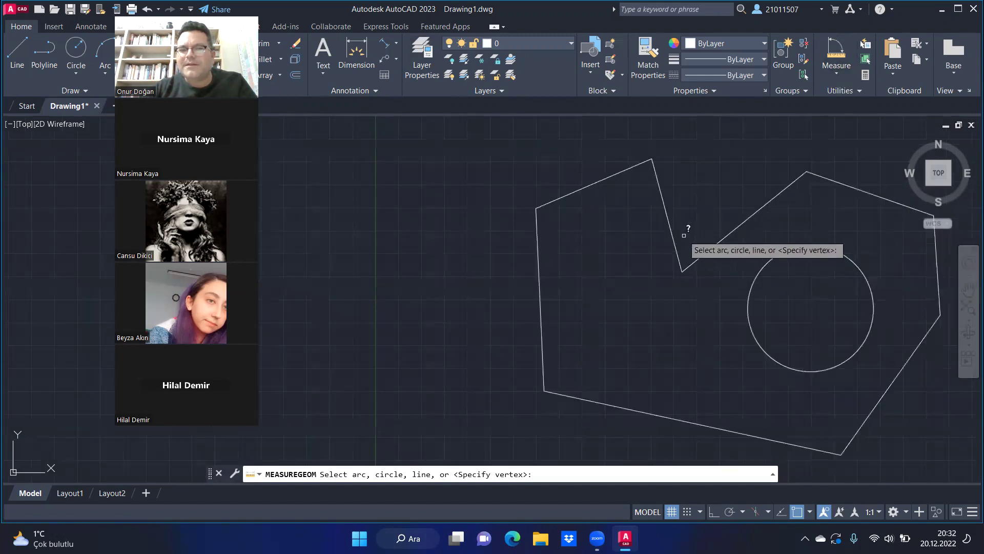
pyautogui.scroll(1, 708, 231)
pyautogui.click(671, 231)
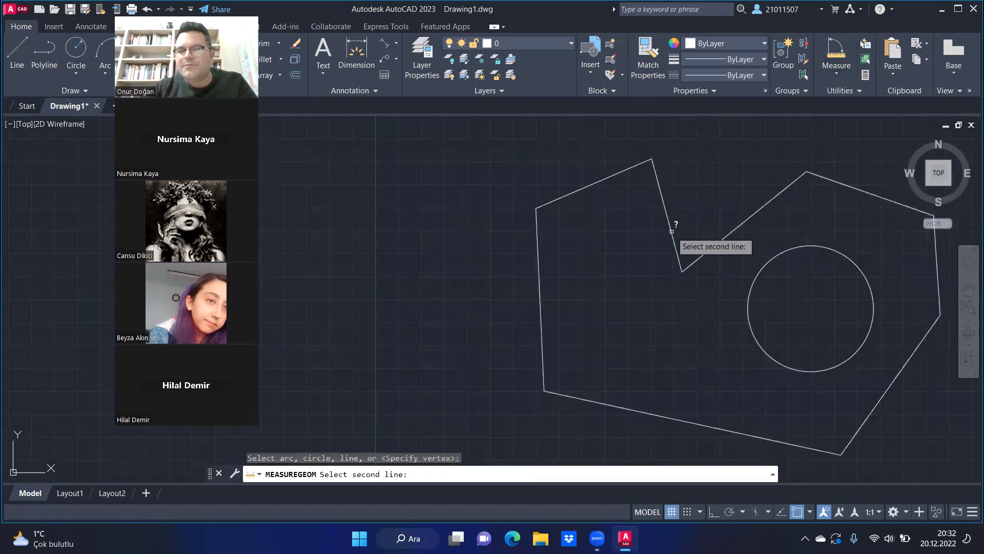
pyautogui.click(731, 230)
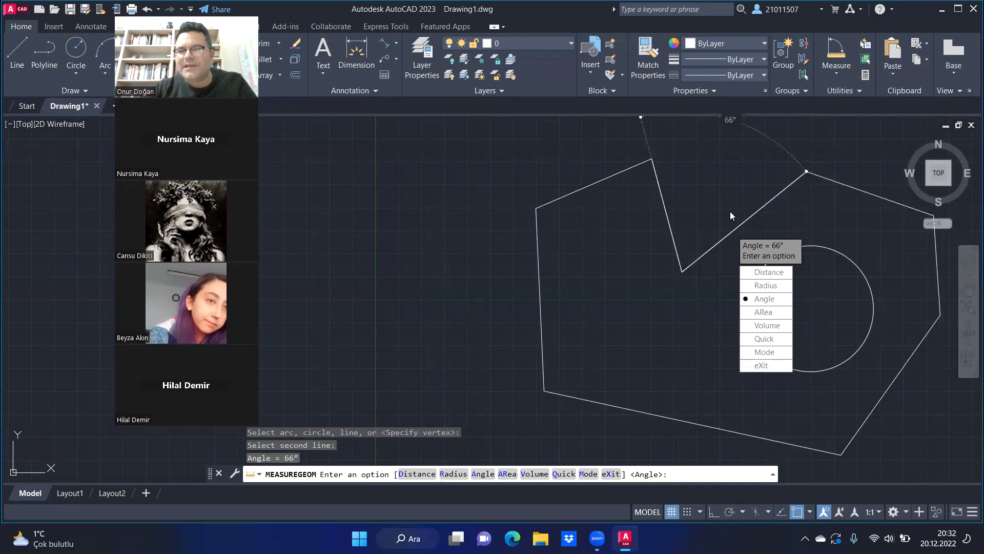
pyautogui.scroll(-4, 718, 193)
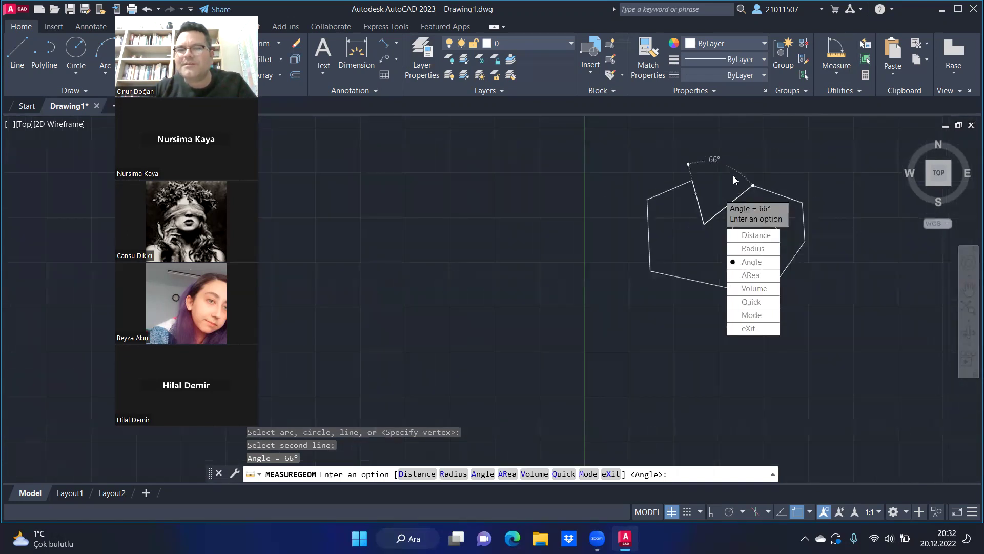
pyautogui.scroll(2, 733, 175)
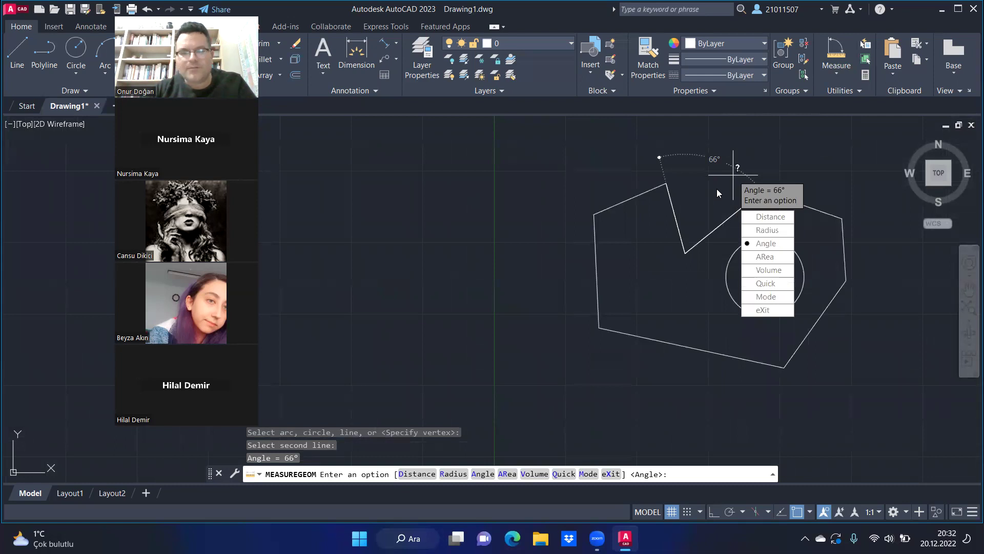
pyautogui.press('Escape')
pyautogui.click(846, 76)
pyautogui.scroll(-2, 627, 209)
pyautogui.scroll(-1, 647, 183)
pyautogui.scroll(2, 647, 183)
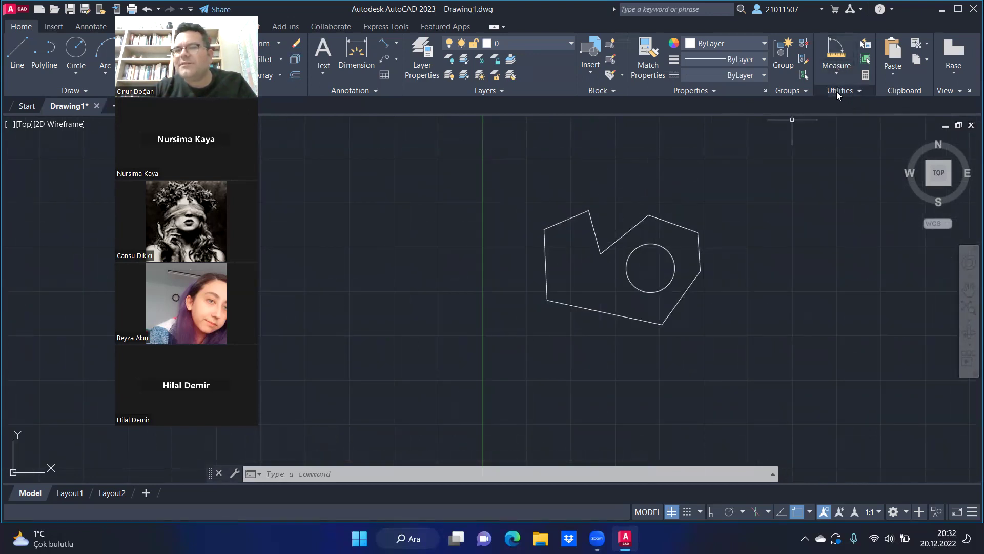
# - Report the upper outline vertex's coordinates with ID: X 601.5306, Y 1707.6306
pyautogui.click(851, 93)
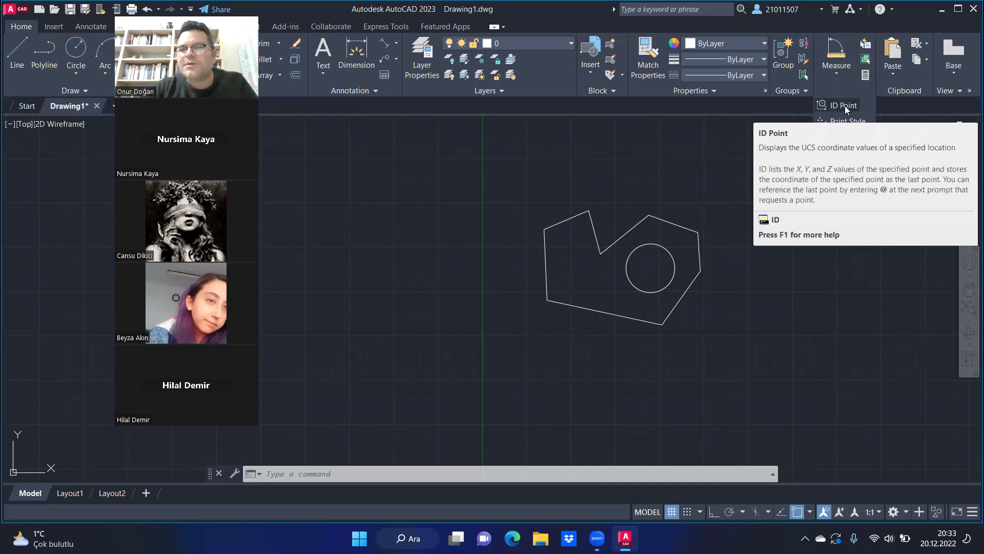
pyautogui.click(845, 106)
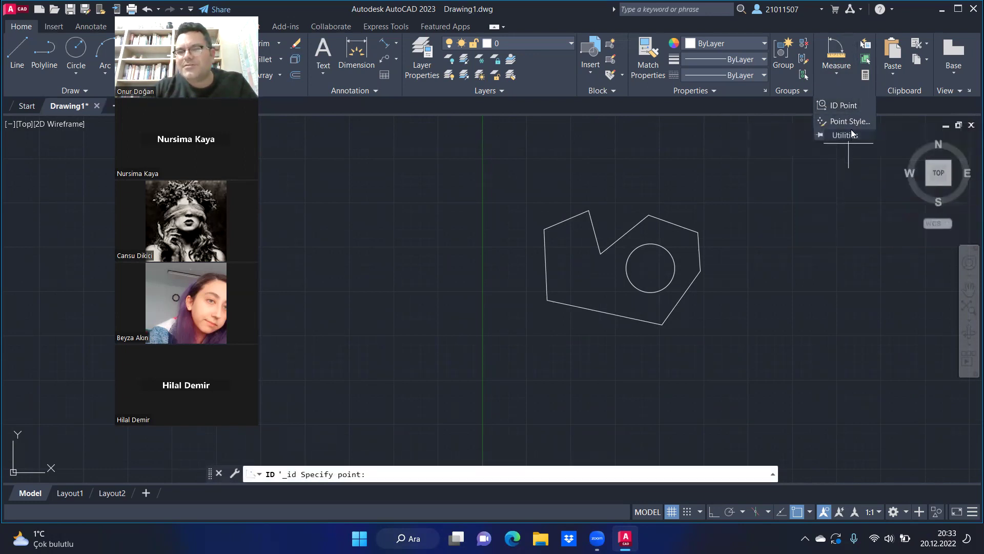
pyautogui.click(845, 106)
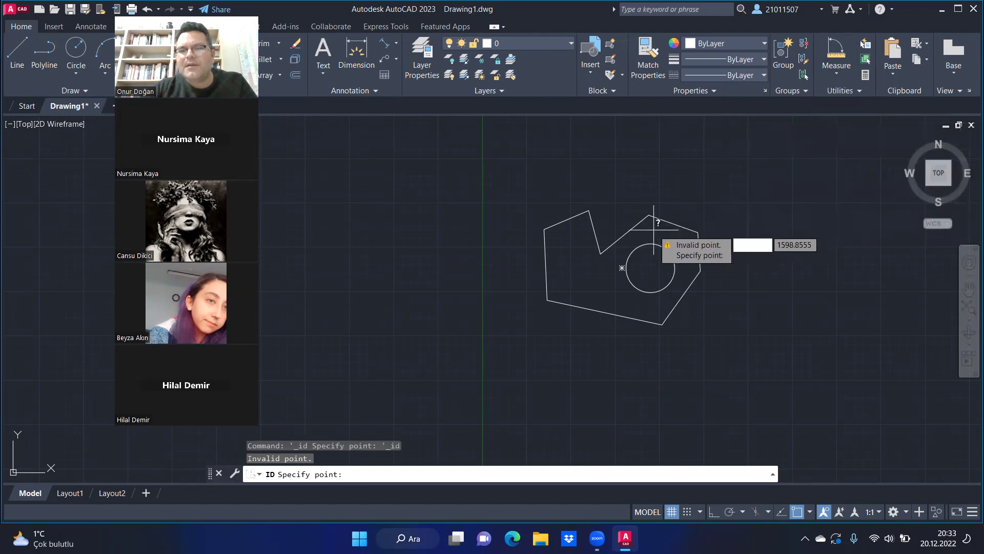
pyautogui.scroll(2, 585, 231)
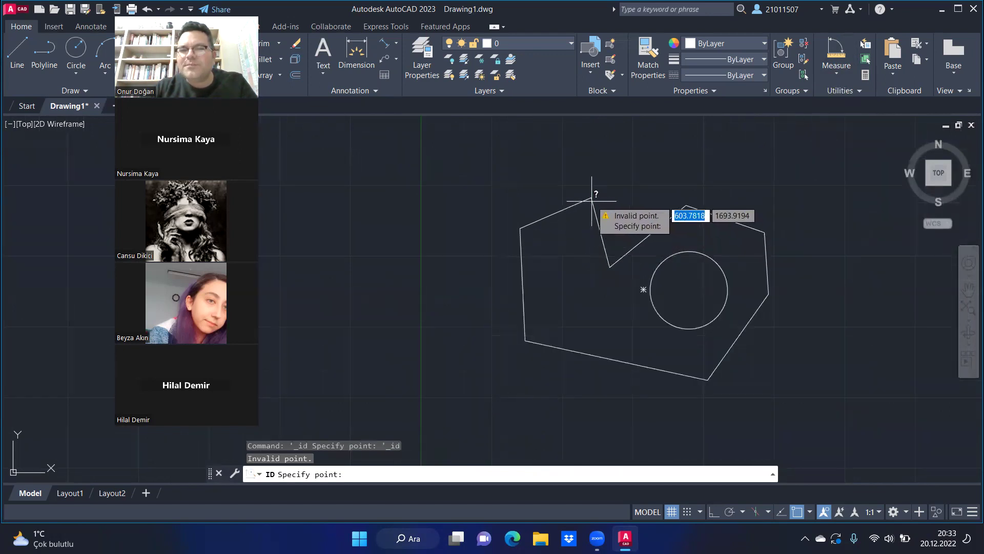
pyautogui.click(590, 199)
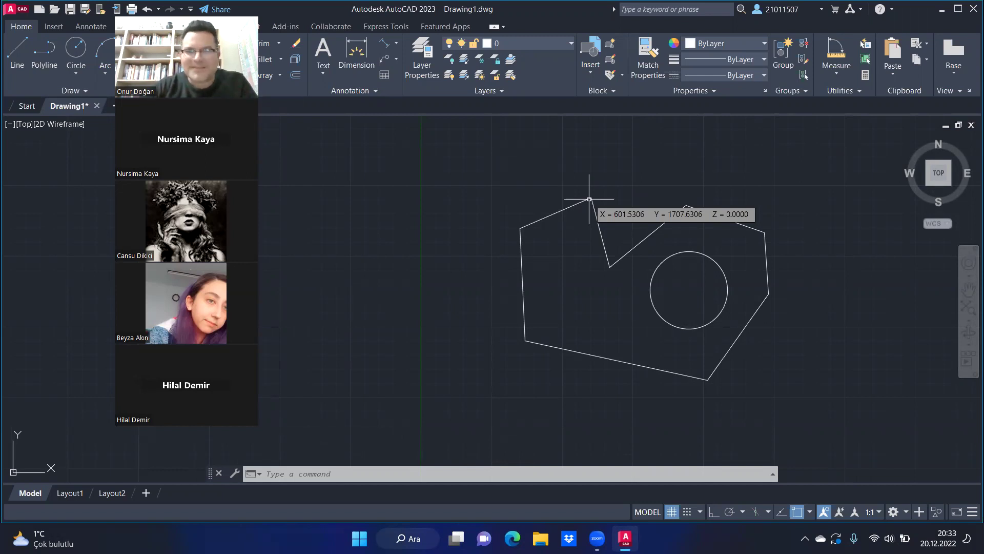
pyautogui.press('Escape')
# - Window-select the traced outline and circle, then clear the selection
pyautogui.scroll(-4, 662, 165)
pyautogui.scroll(2, 708, 171)
pyautogui.click(740, 168)
pyautogui.click(517, 349)
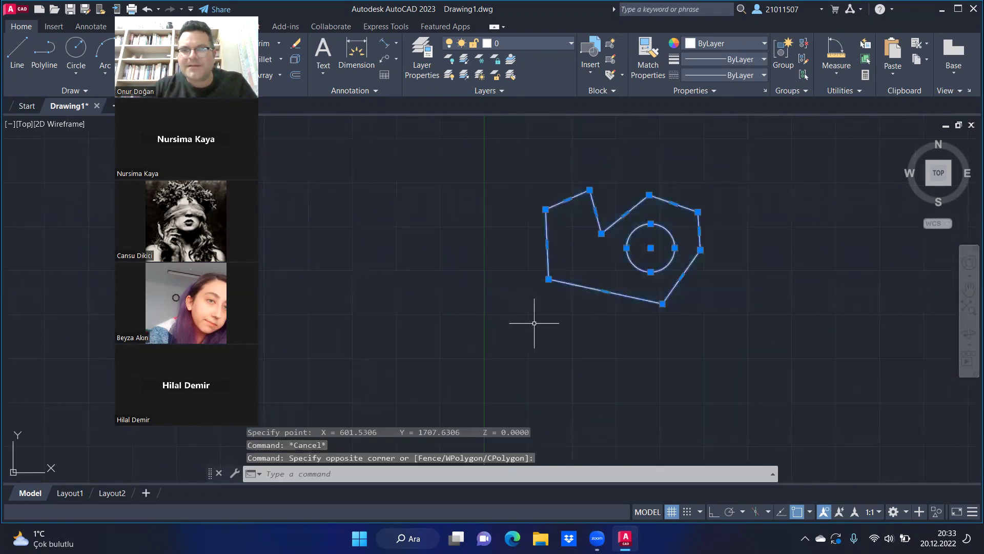
pyautogui.press('Escape')
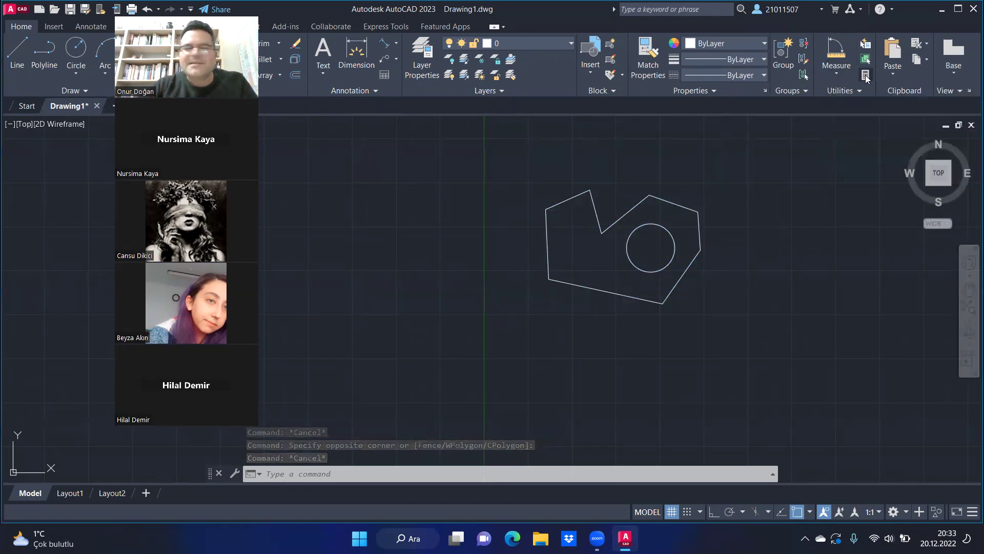
pyautogui.click(866, 77)
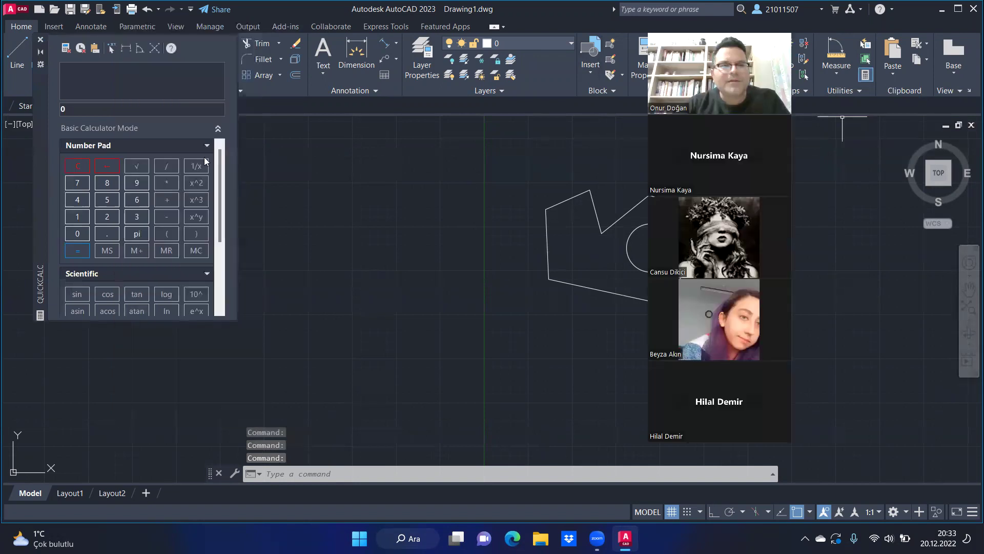
pyautogui.click(107, 199)
pyautogui.click(112, 222)
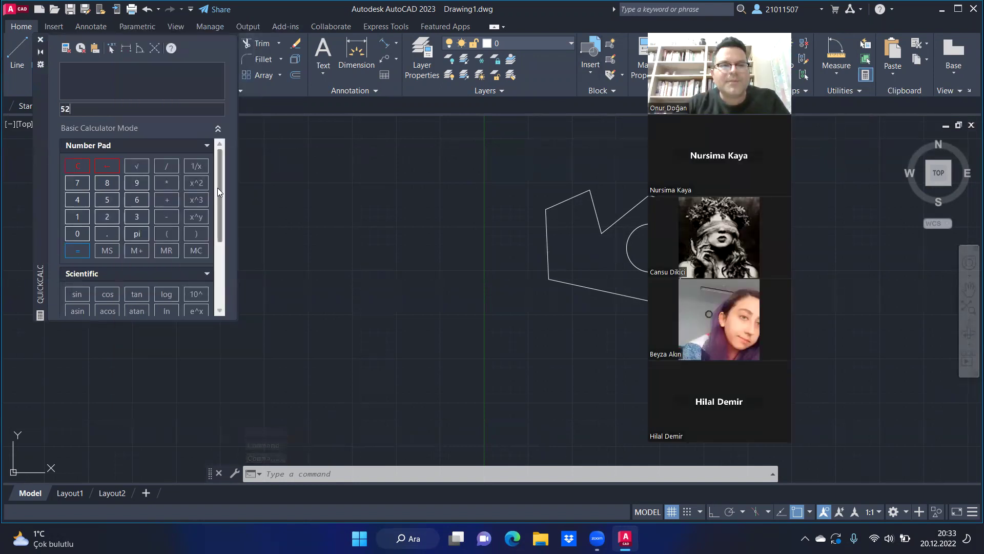
pyautogui.click(142, 202)
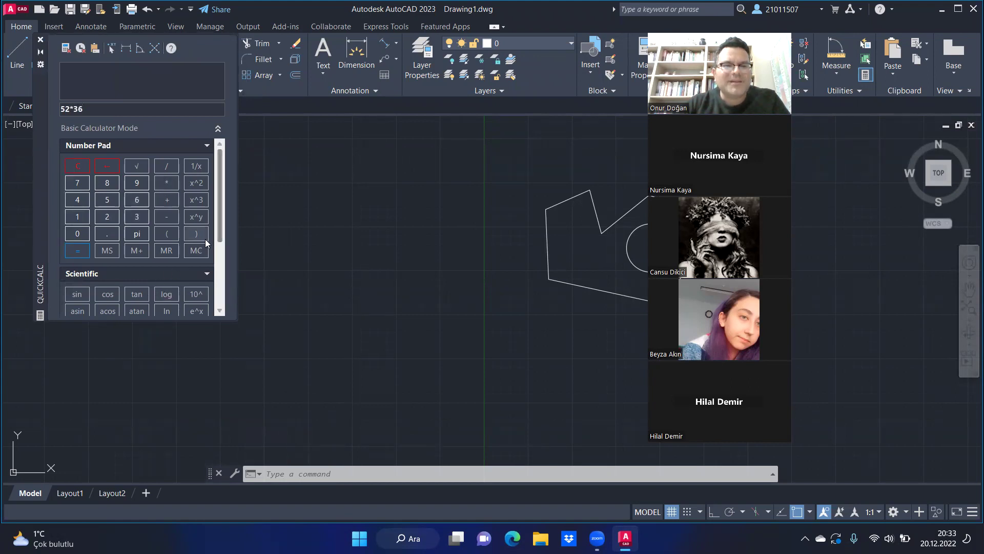
pyautogui.scroll(-1, 219, 230)
pyautogui.click(77, 241)
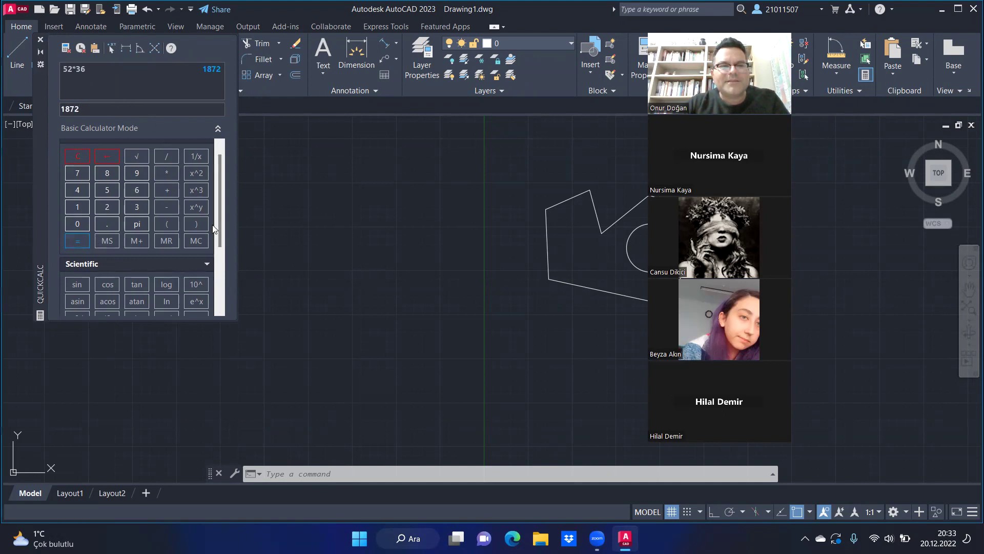
pyautogui.moveTo(220, 219); pyautogui.dragTo(222, 266)
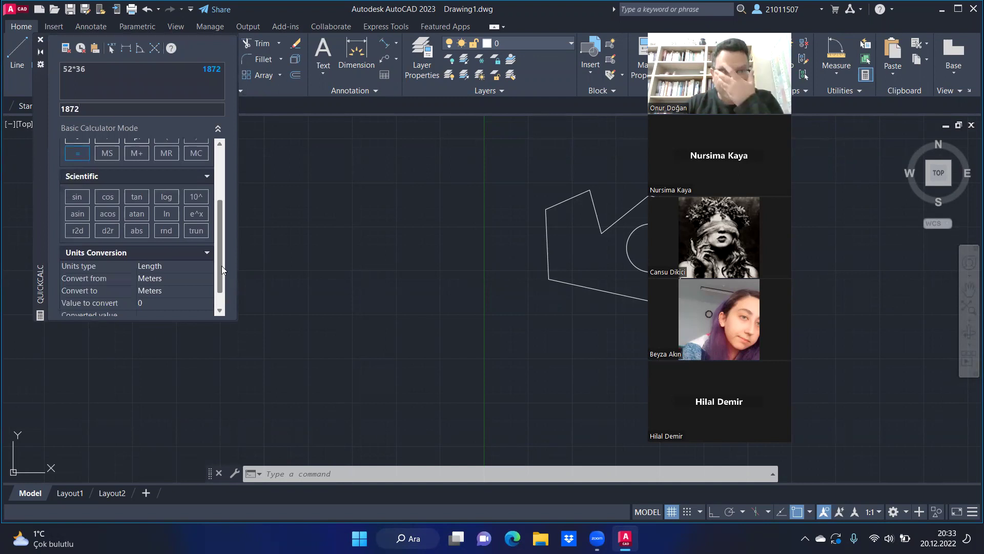
pyautogui.moveTo(222, 265); pyautogui.dragTo(222, 271)
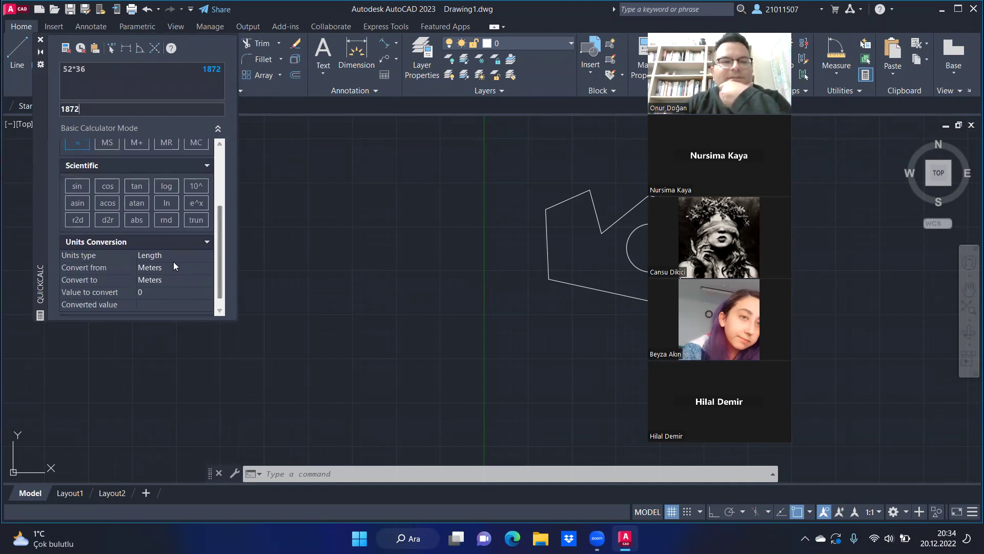
pyautogui.click(155, 256)
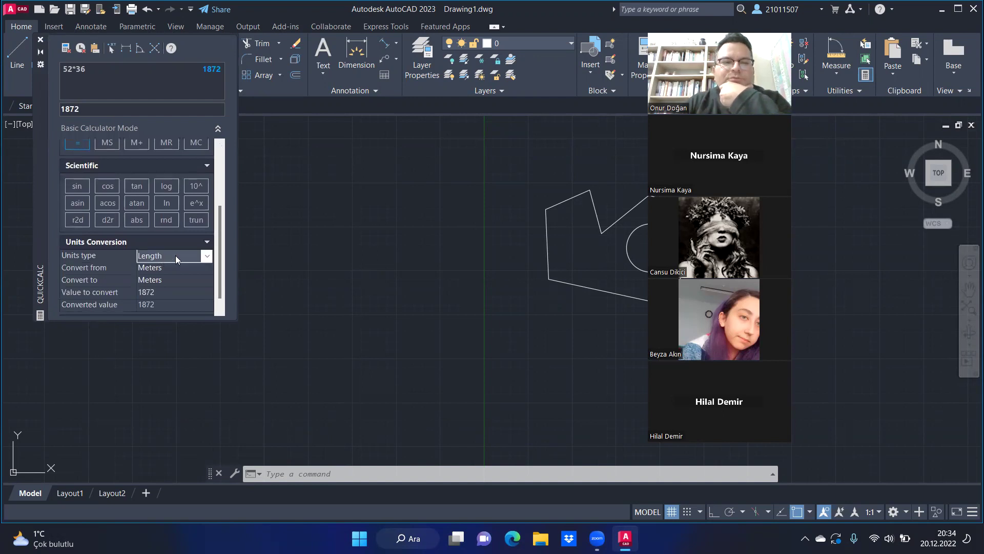
pyautogui.click(206, 257)
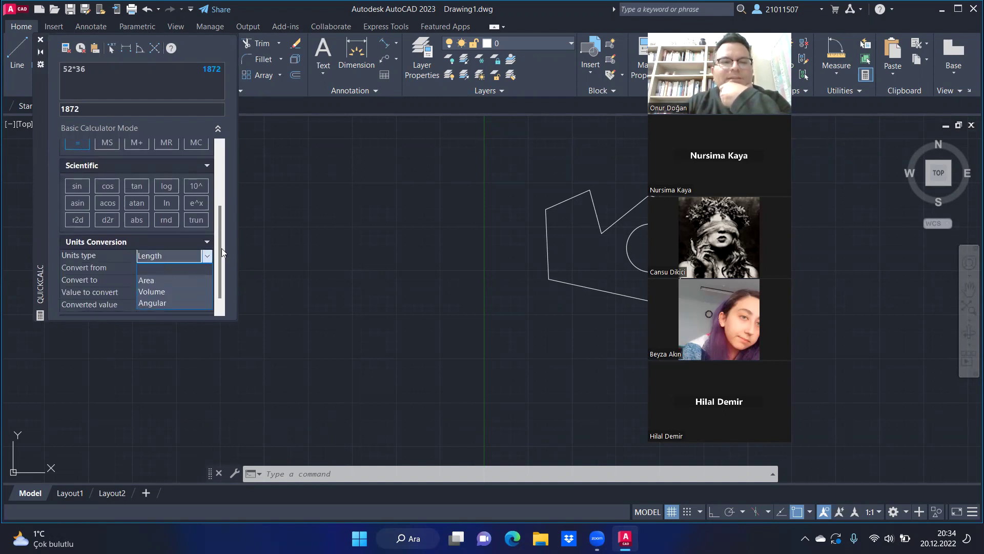
pyautogui.click(222, 248)
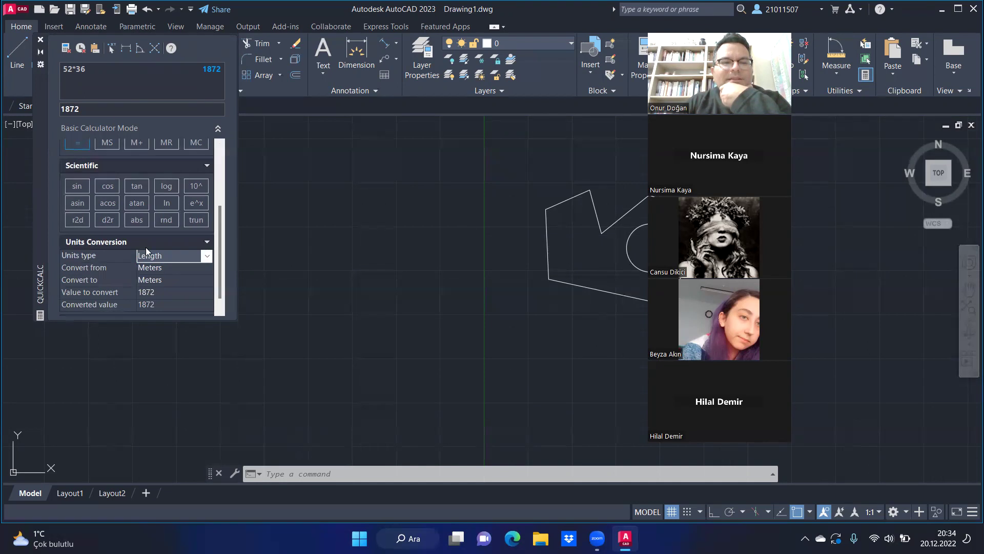
pyautogui.click(174, 269)
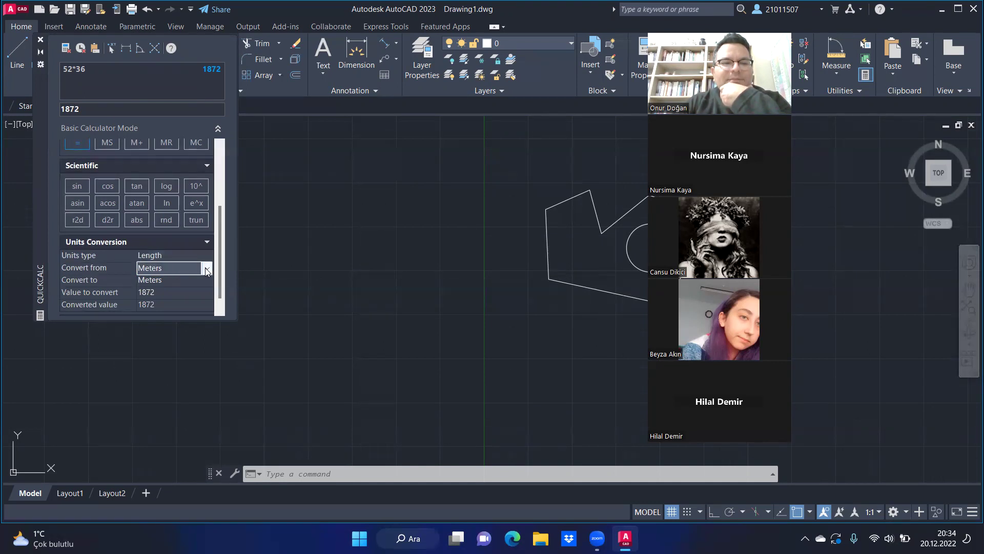
pyautogui.click(187, 277)
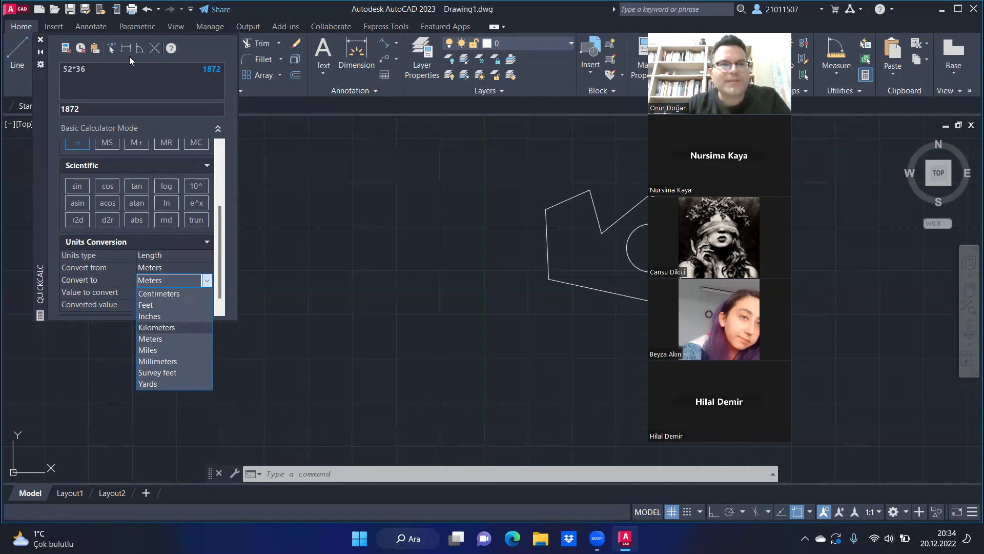
pyautogui.click(42, 45)
pyautogui.click(40, 40)
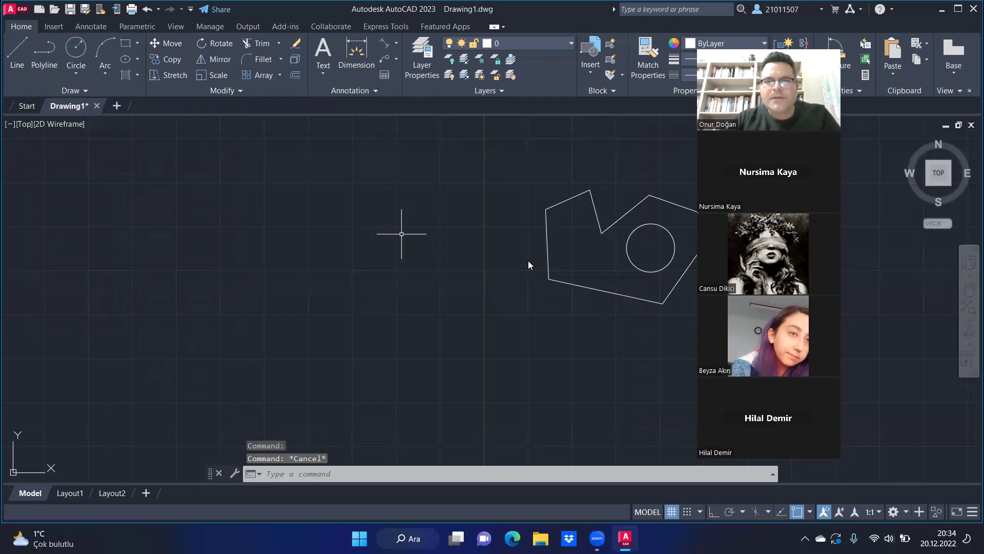
# - Start and cancel a PDF import, then show the Import format choices (PDF, DGN, Other Formats)
pyautogui.scroll(-3, 528, 265)
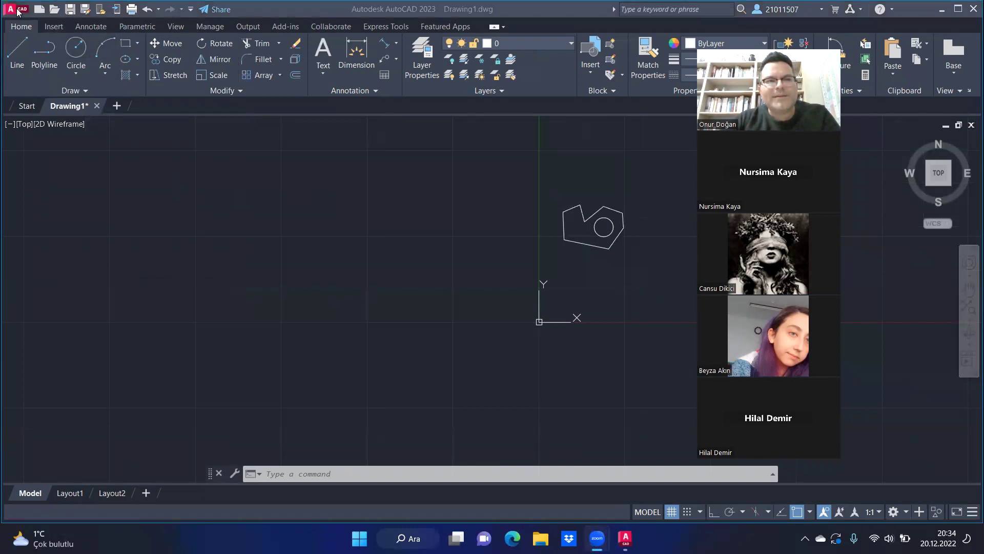
pyautogui.click(16, 12)
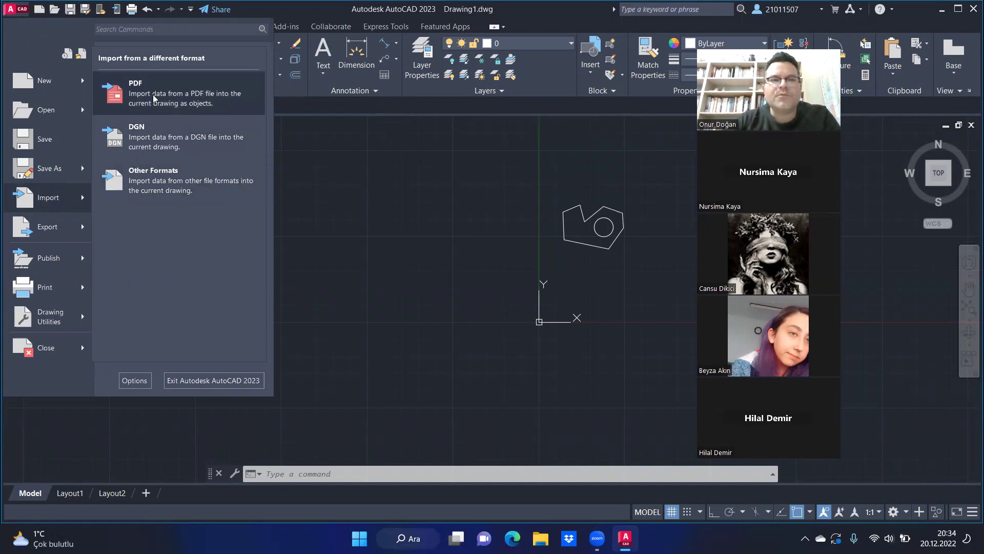
pyautogui.click(154, 98)
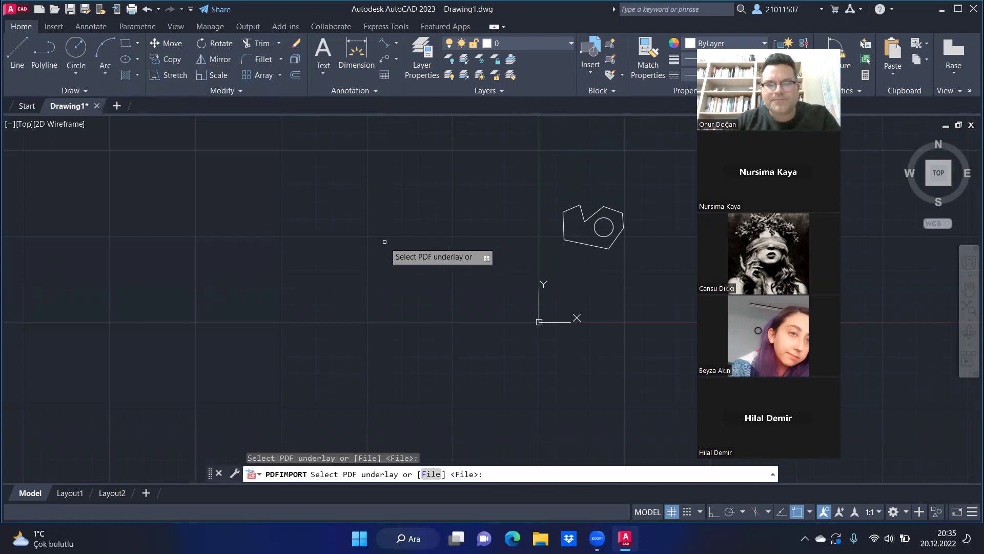
pyautogui.click(344, 210)
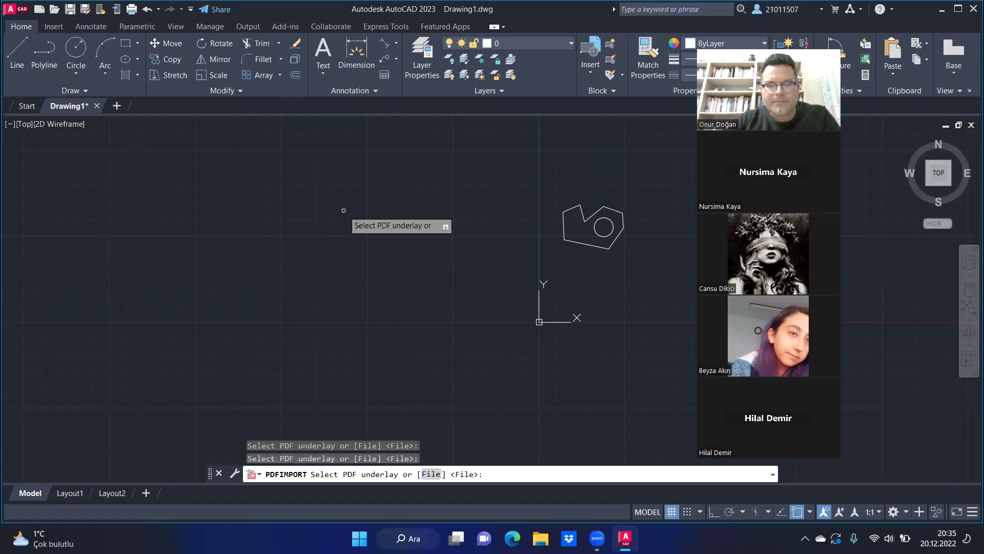
pyautogui.click(343, 211)
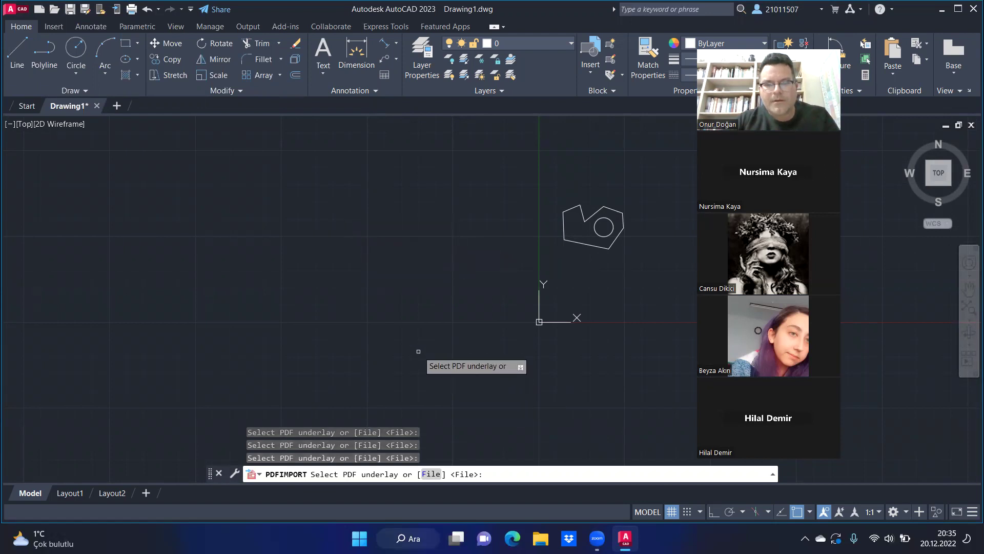
pyautogui.press('Return')
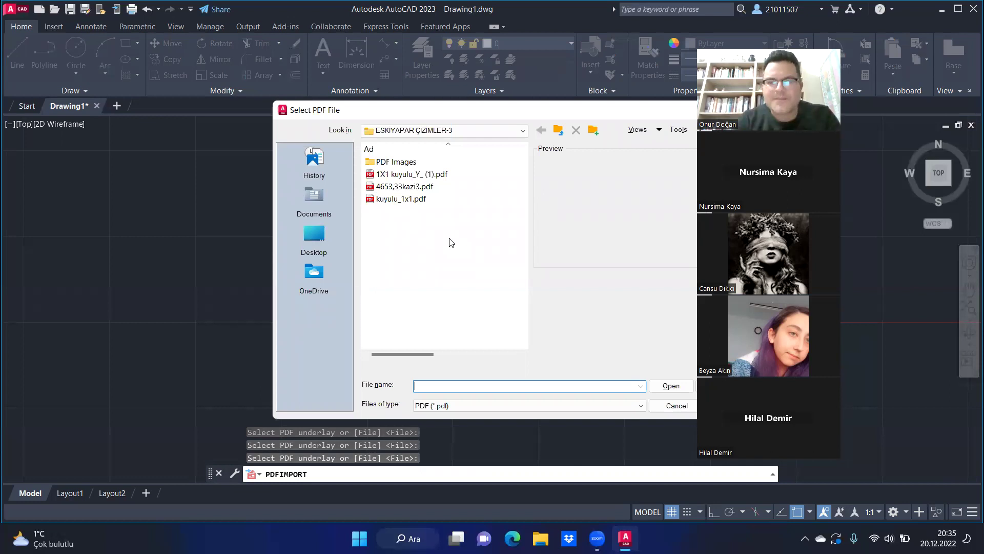
pyautogui.press('Escape')
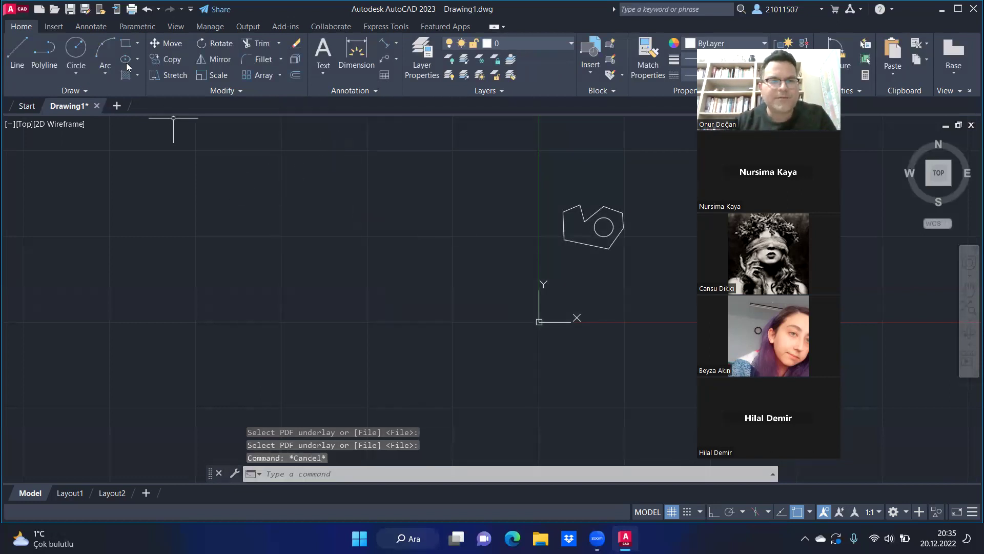
pyautogui.click(20, 14)
pyautogui.moveTo(47, 198)
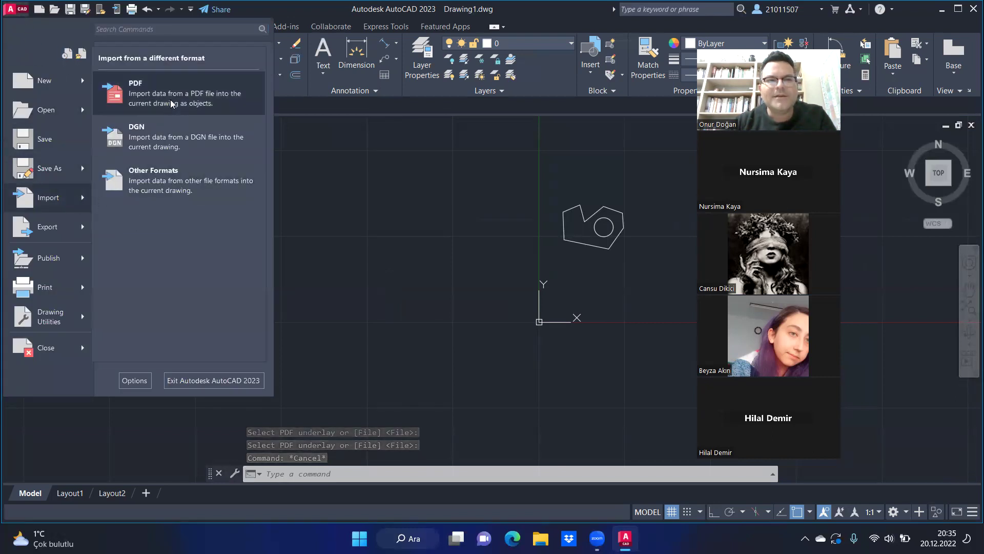
# - Import the PDF plan 1X1 kuyulu_Y_ (1).pdf from the ESKİYAPAR ÇİZİMLER-3 folder
pyautogui.click(171, 98)
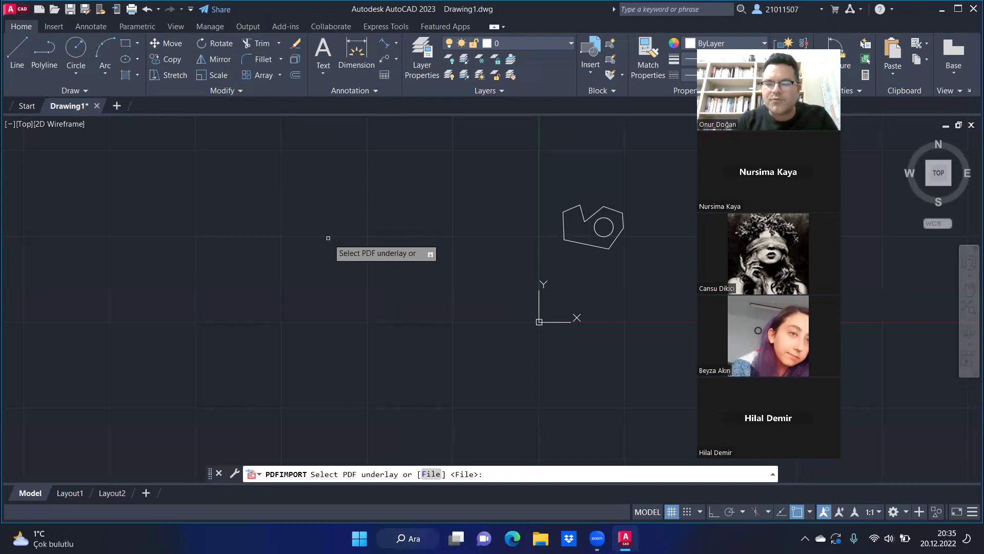
pyautogui.press('Return')
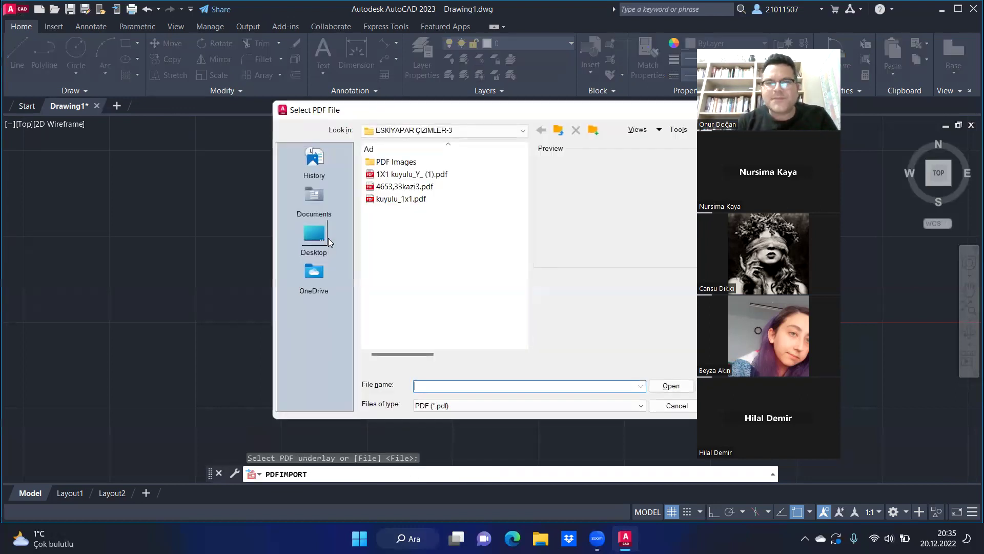
pyautogui.click(522, 130)
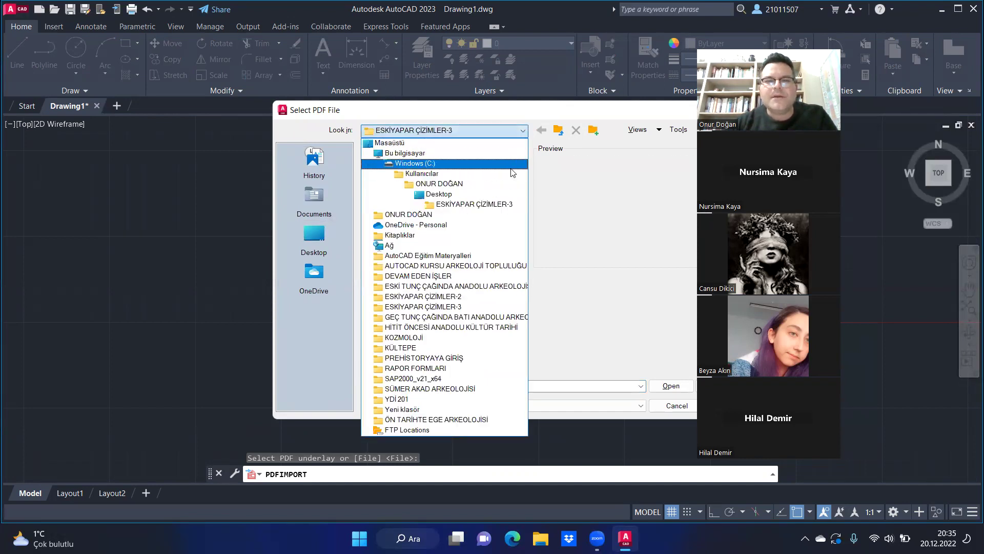
pyautogui.click(464, 308)
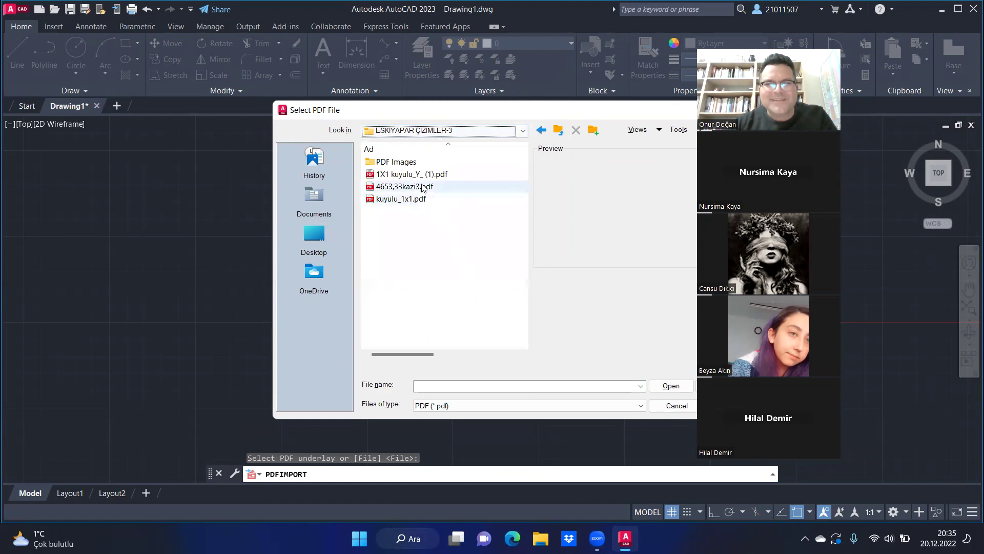
pyautogui.doubleClick(425, 175)
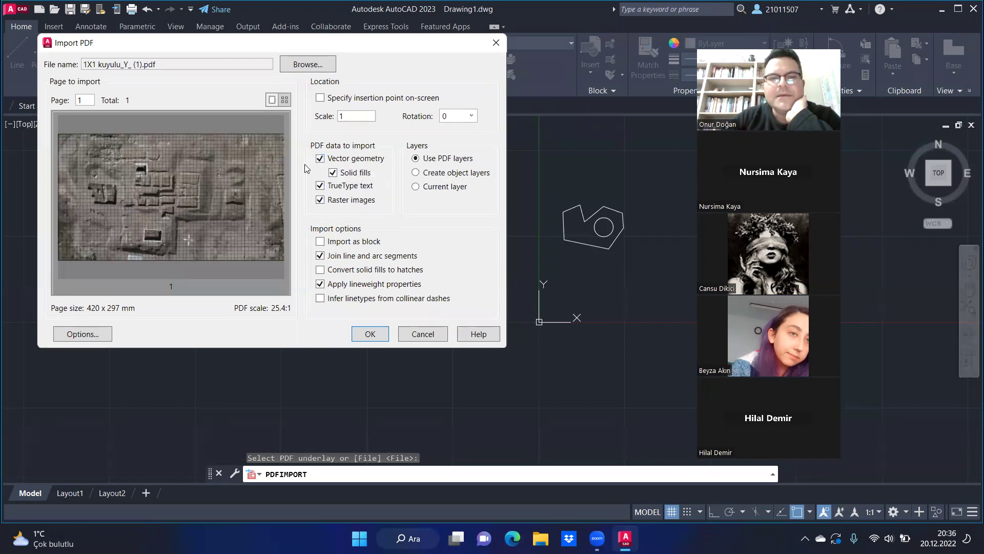
pyautogui.click(372, 335)
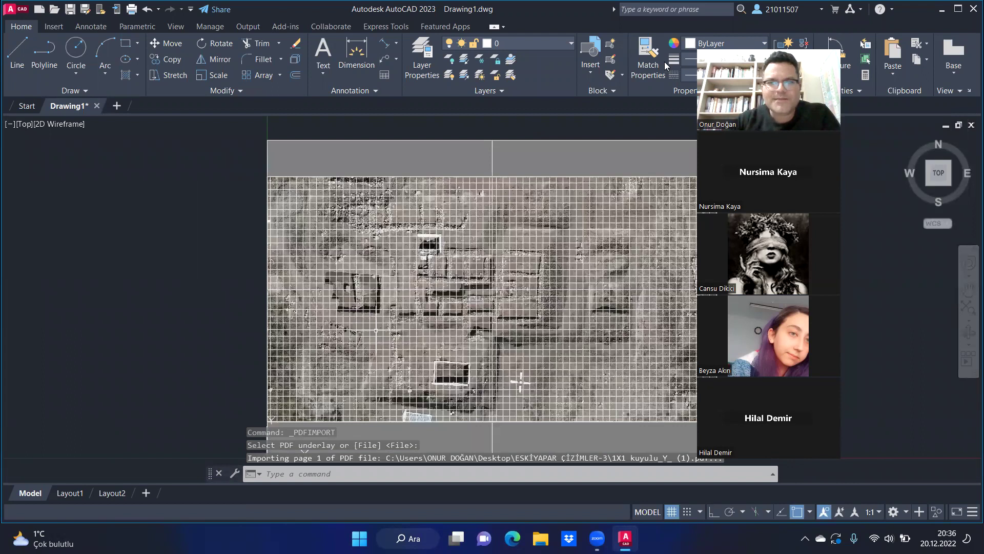
pyautogui.scroll(1, 520, 382)
pyautogui.scroll(-5, 513, 169)
pyautogui.scroll(2, 475, 164)
pyautogui.scroll(2, 475, 164)
pyautogui.scroll(2, 479, 163)
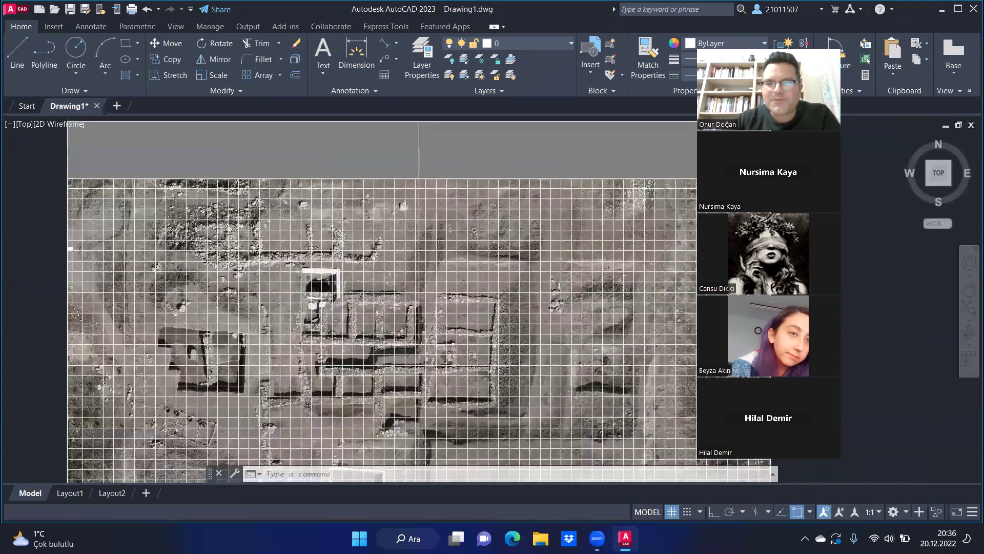
pyautogui.scroll(-2, 479, 164)
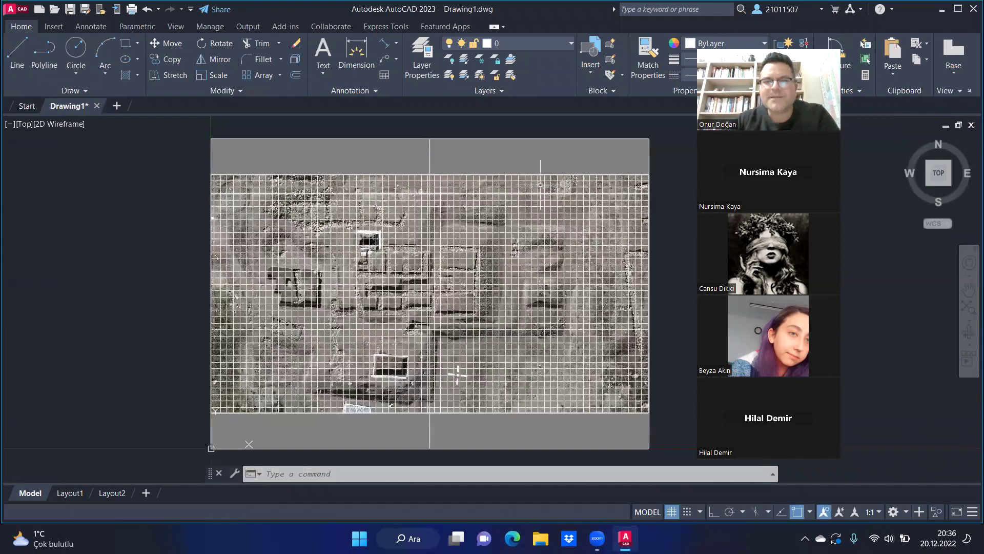
pyautogui.scroll(2, 470, 171)
pyautogui.scroll(2, 470, 171)
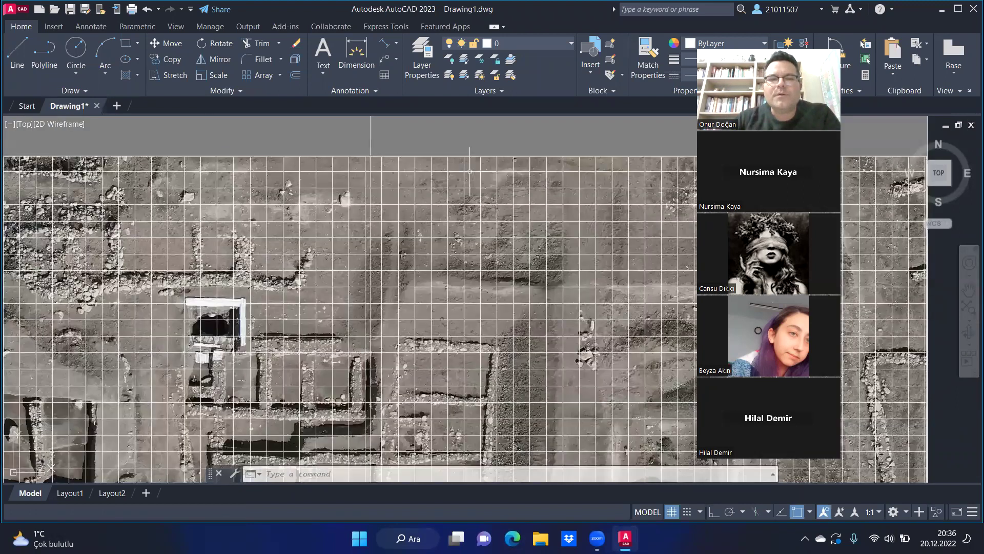
pyautogui.scroll(-2, 469, 171)
pyautogui.scroll(2, 464, 257)
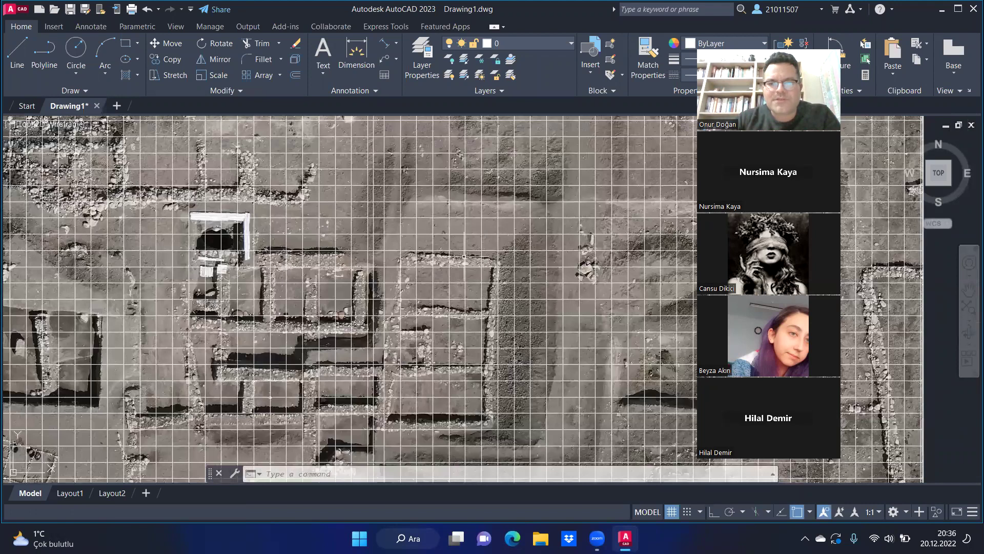
pyautogui.scroll(-4, 461, 351)
pyautogui.scroll(3, 474, 418)
pyautogui.scroll(3, 474, 418)
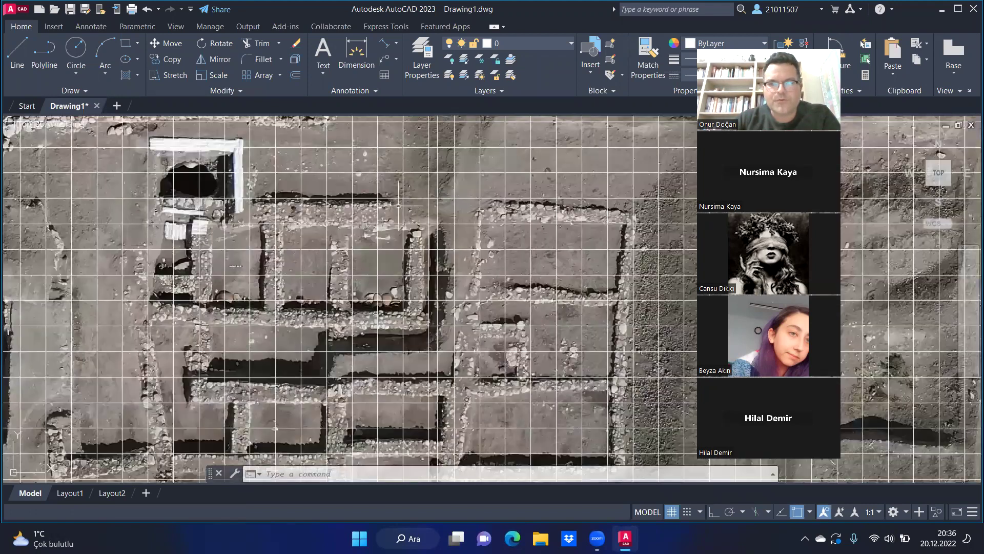
pyautogui.scroll(-3, 435, 325)
pyautogui.scroll(2, 439, 402)
pyautogui.scroll(3, 437, 200)
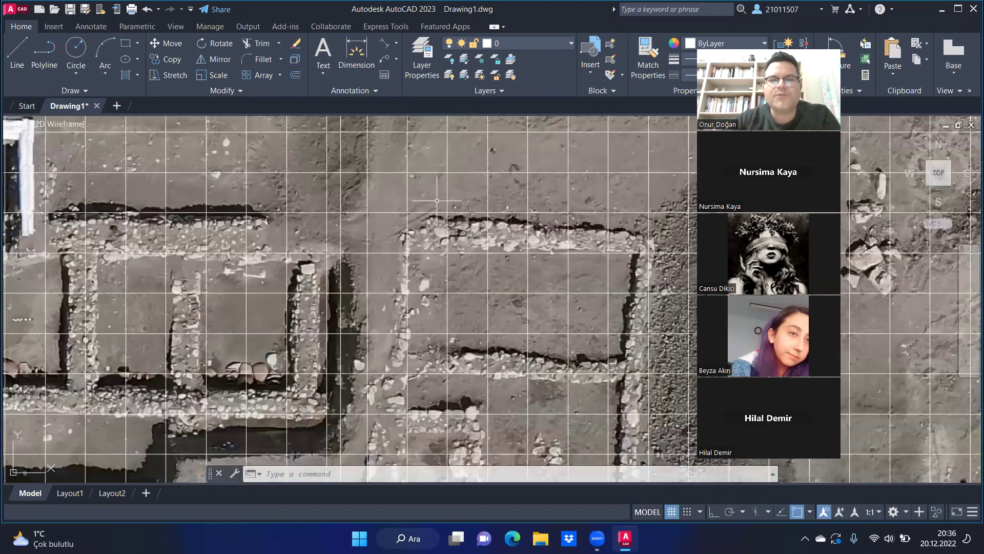
pyautogui.scroll(-3, 437, 200)
pyautogui.scroll(2, 445, 447)
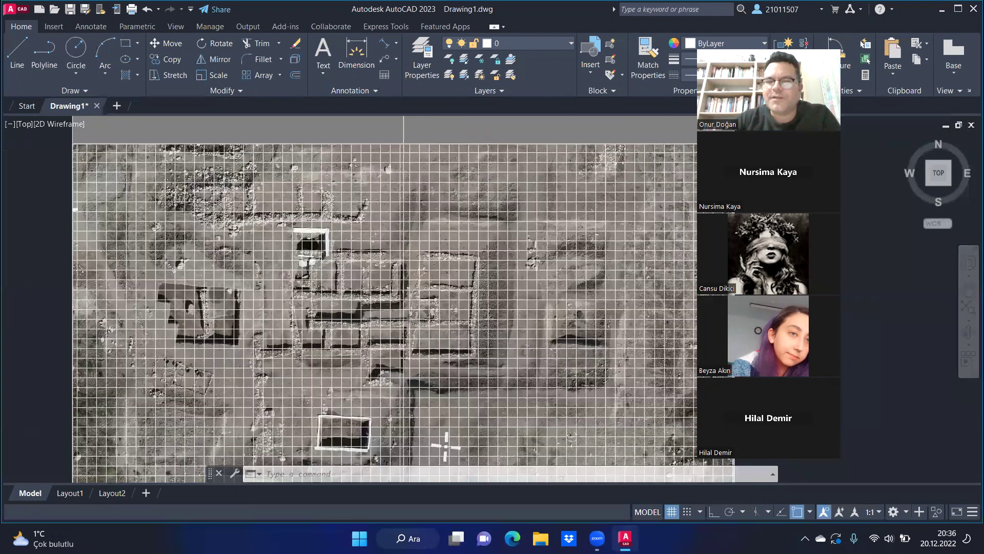
pyautogui.scroll(2, 451, 149)
pyautogui.scroll(2, 481, 169)
pyautogui.scroll(-2, 437, 153)
pyautogui.scroll(-1, 461, 166)
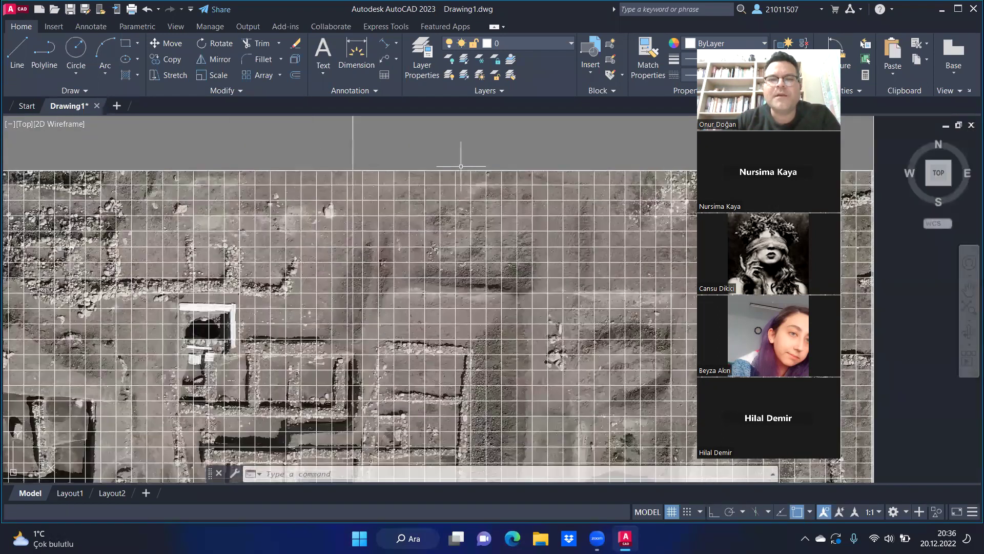
pyautogui.scroll(-2, 461, 165)
pyautogui.scroll(-2, 476, 162)
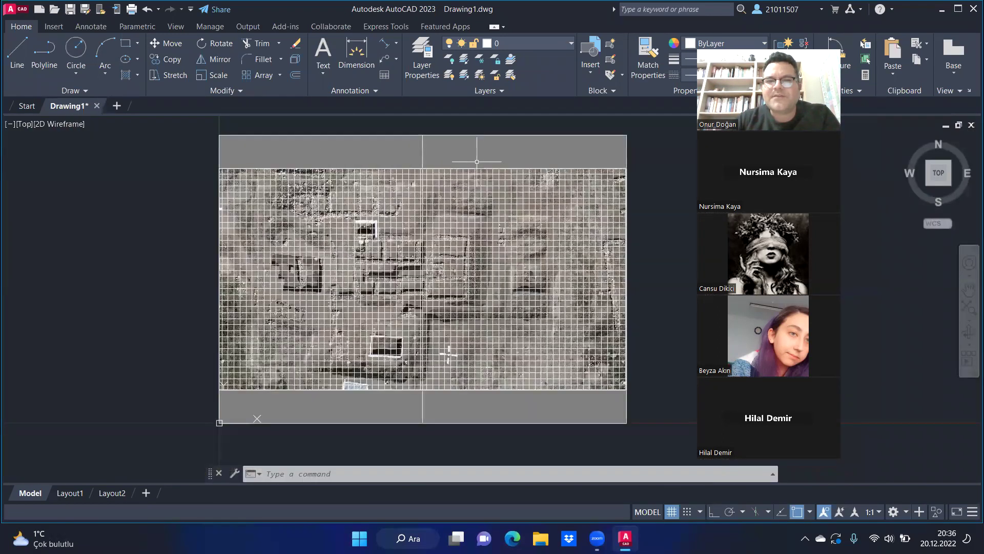
pyautogui.scroll(-2, 477, 162)
pyautogui.scroll(2, 454, 154)
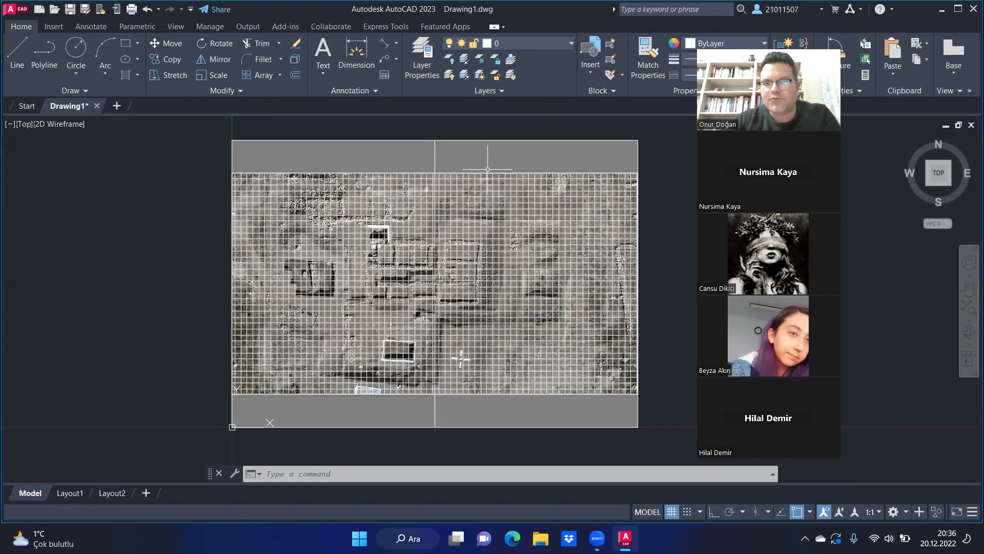
pyautogui.scroll(5, 487, 170)
pyautogui.scroll(2, 488, 169)
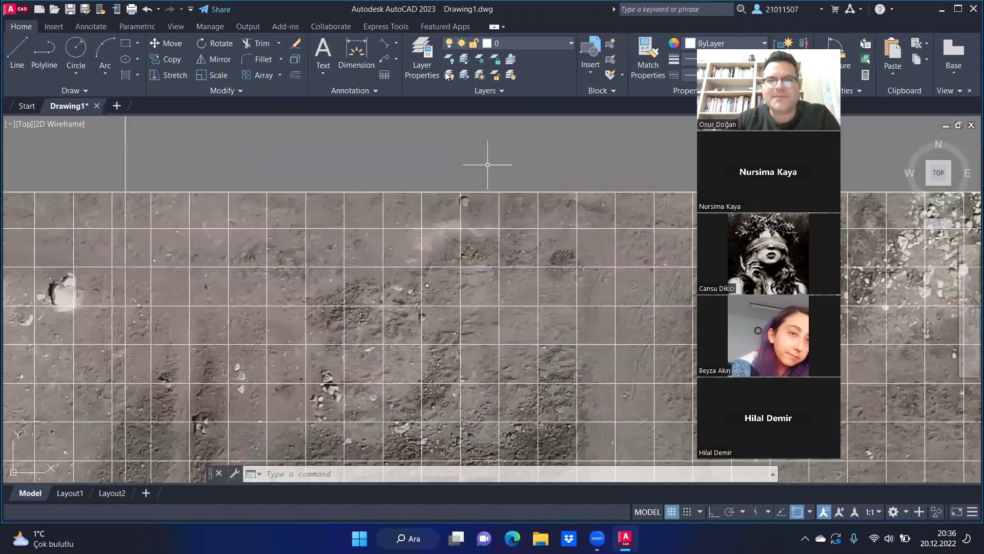
# - Add a horizontal linear dimension measuring 0,24 above the photo plan
pyautogui.click(397, 45)
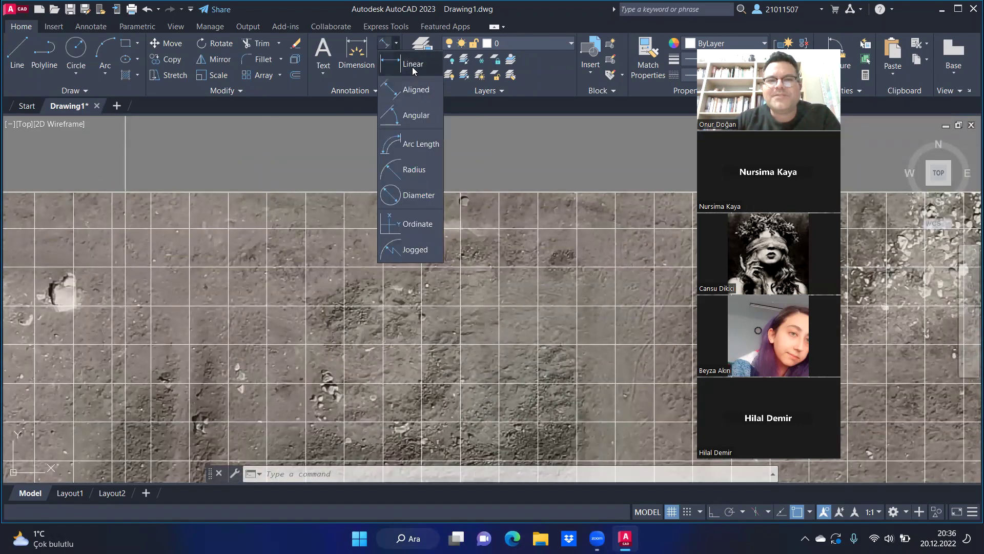
pyautogui.click(413, 64)
pyautogui.scroll(3, 461, 174)
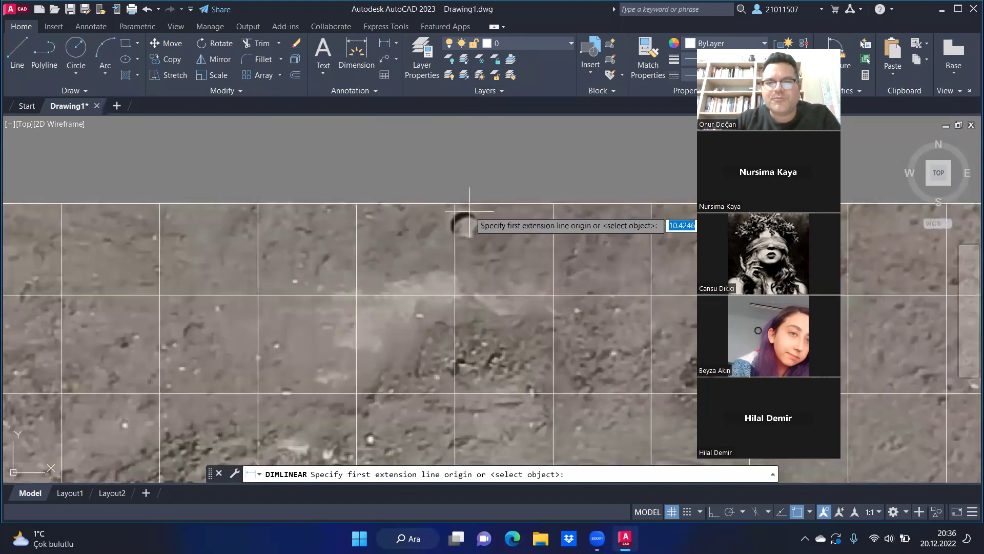
pyautogui.scroll(3, 470, 211)
pyautogui.click(429, 194)
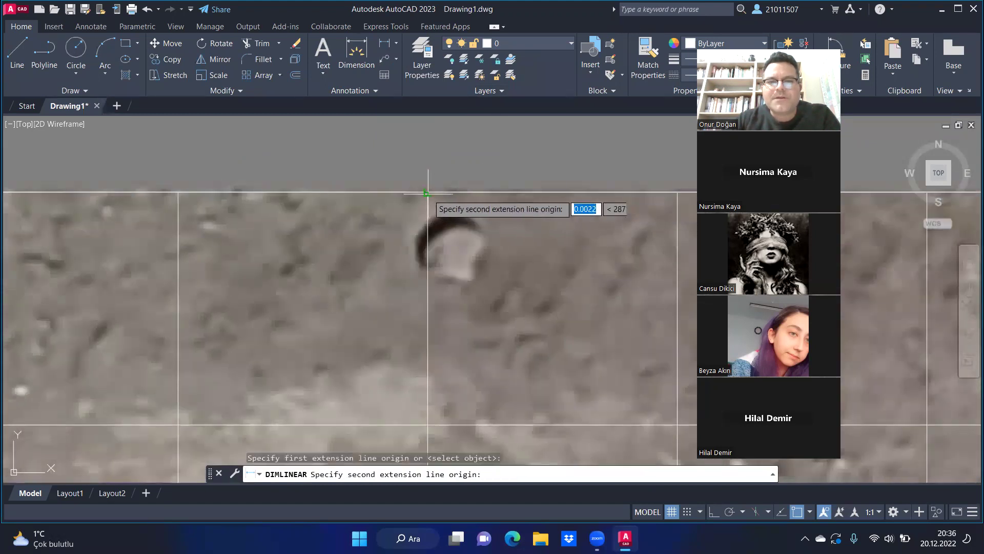
pyautogui.click(578, 248)
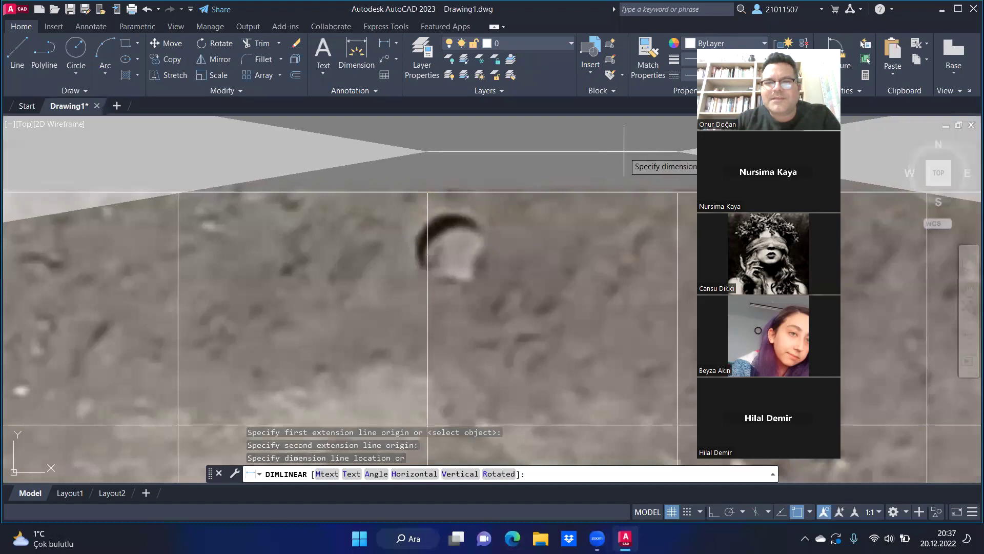
pyautogui.click(550, 176)
pyautogui.scroll(-5, 533, 177)
pyautogui.scroll(-2, 473, 206)
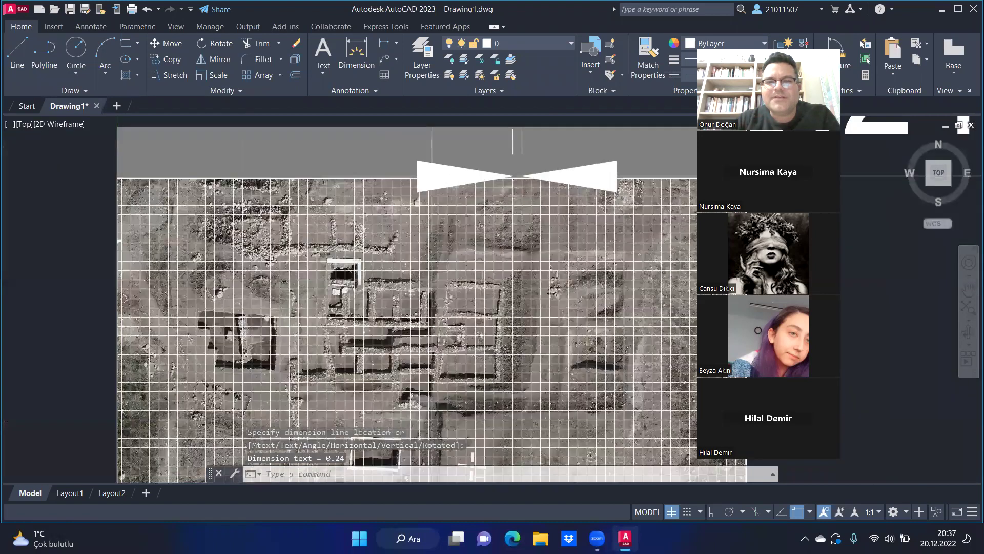
pyautogui.scroll(-3, 472, 206)
pyautogui.scroll(2, 613, 177)
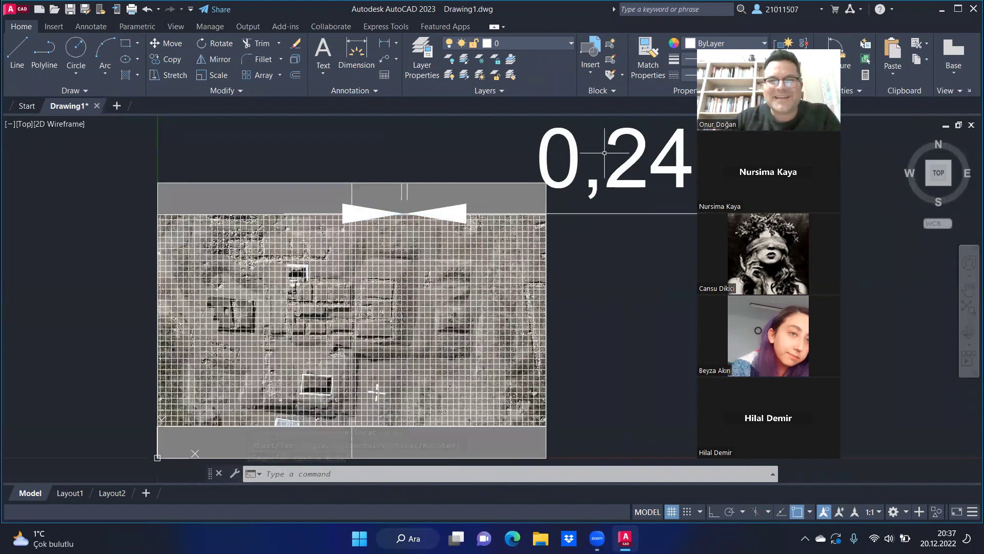
pyautogui.scroll(-4, 552, 162)
pyautogui.scroll(4, 522, 169)
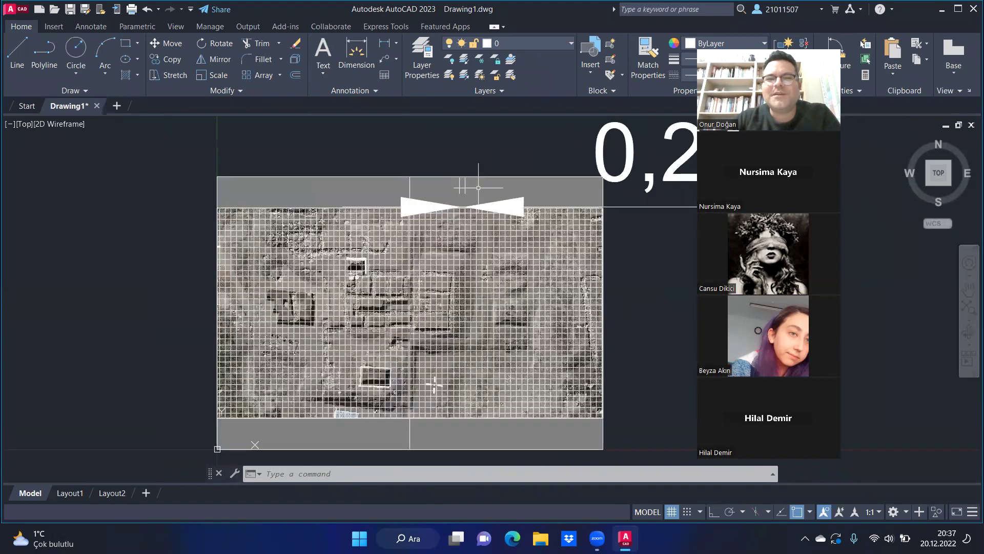
pyautogui.scroll(4, 467, 210)
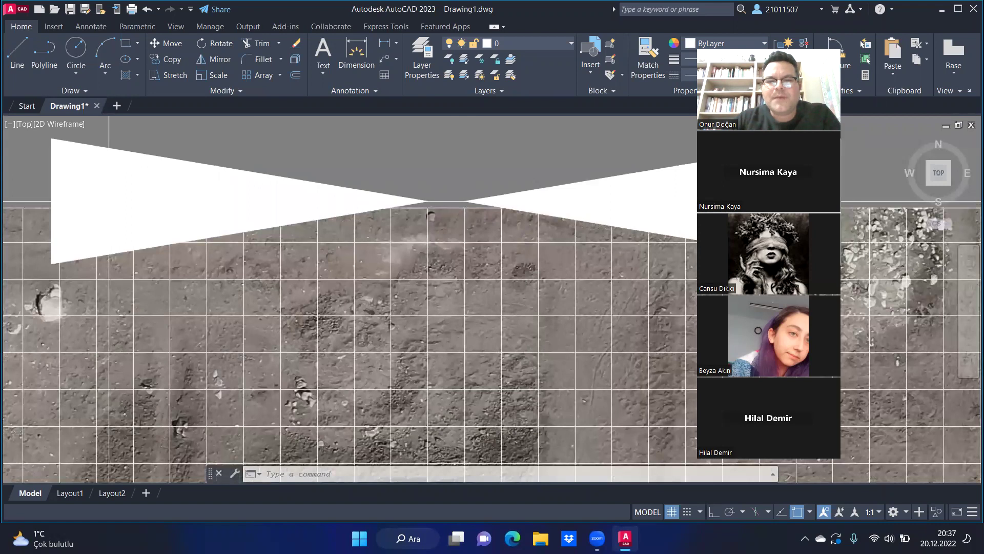
pyautogui.scroll(-5, 441, 205)
pyautogui.scroll(4, 420, 205)
pyautogui.scroll(2, 418, 207)
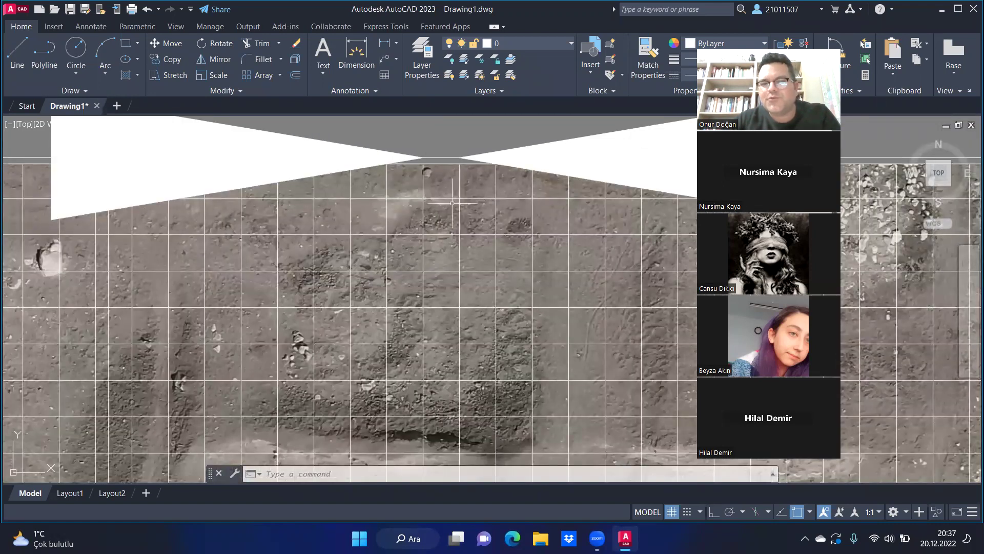
pyautogui.scroll(-4, 453, 203)
pyautogui.scroll(-3, 452, 203)
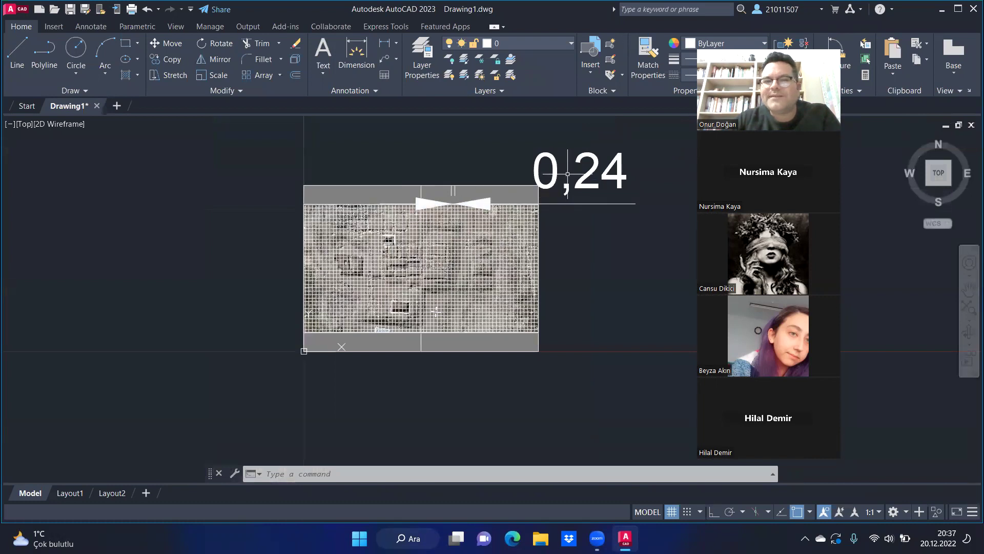
pyautogui.scroll(2, 583, 158)
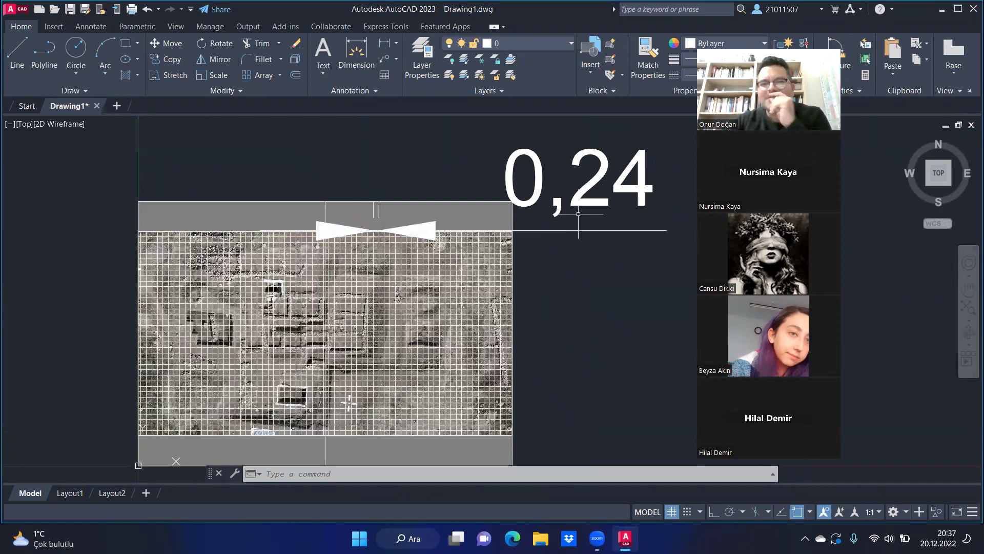
# - Check the 0,24 dimension, then open QuickCalc showing the earlier 52*36 = 1872 result
pyautogui.click(578, 212)
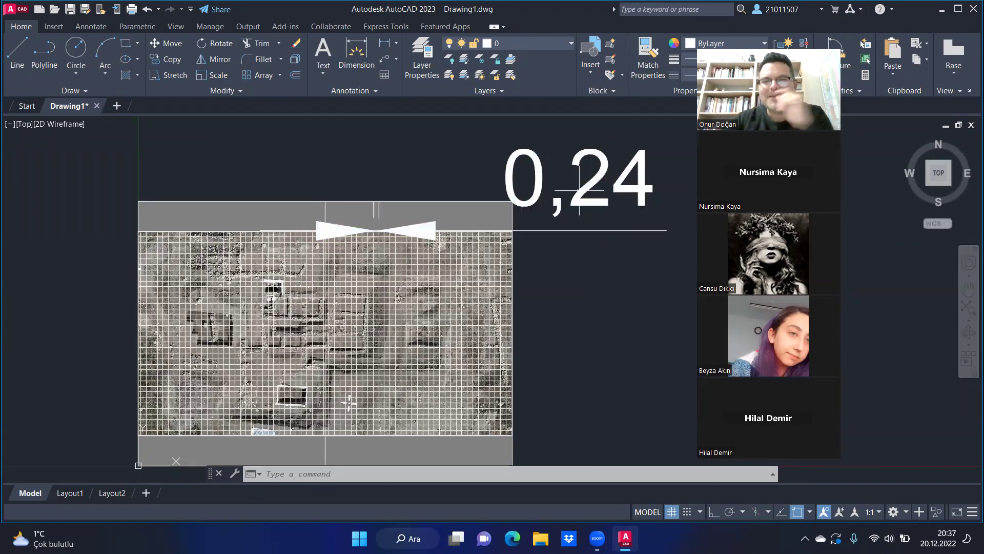
pyautogui.press('Escape')
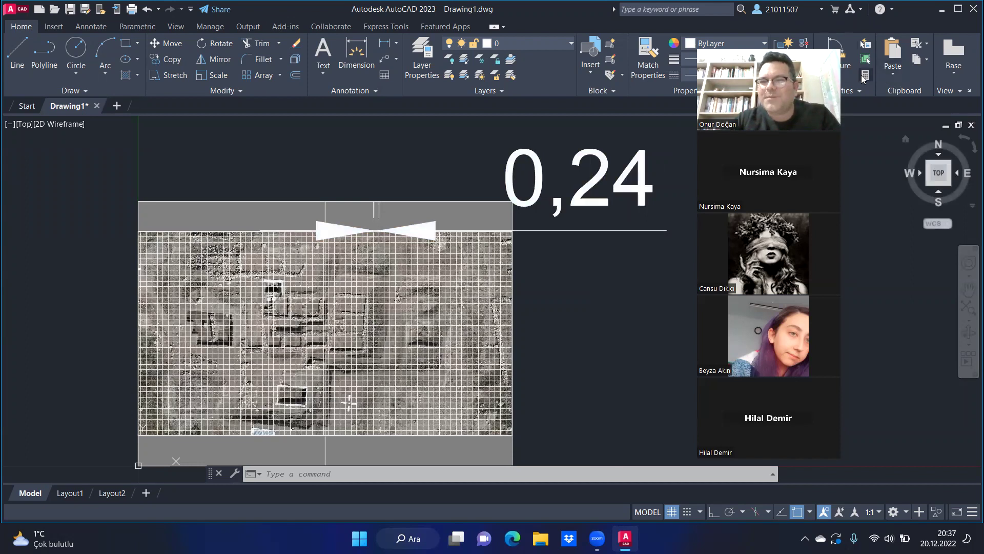
pyautogui.click(864, 77)
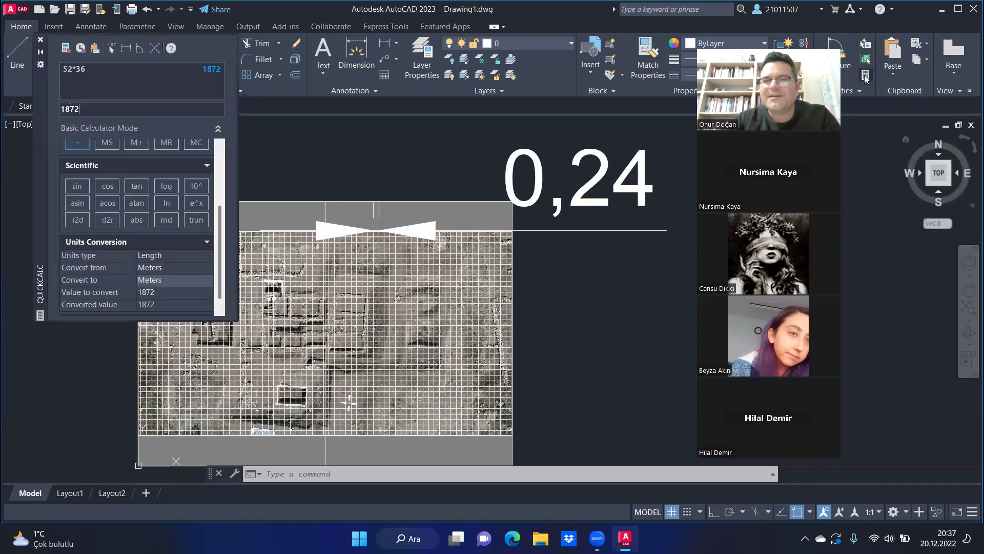
pyautogui.click(62, 70)
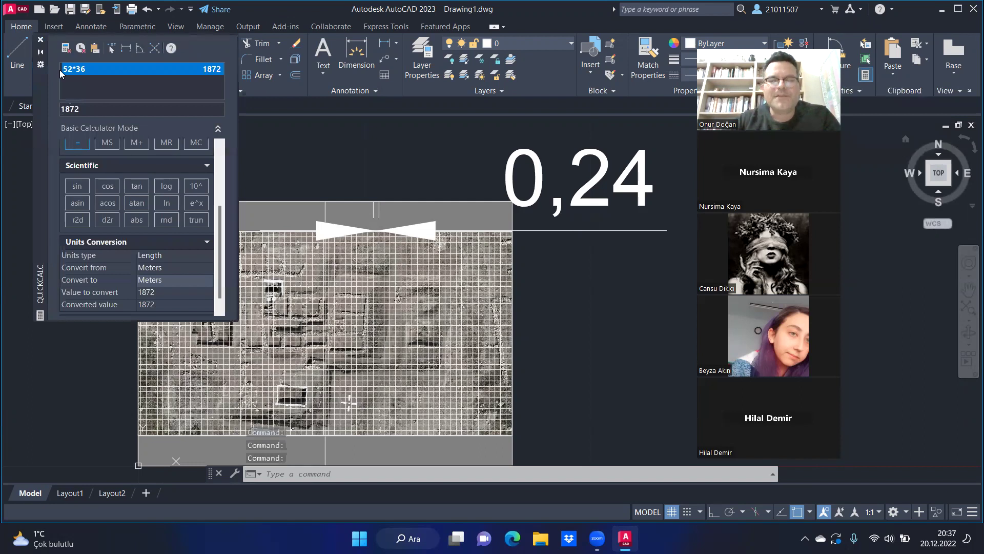
# - Compute 1/0.24 = 4.16666667 in QuickCalc, then close the calculator
pyautogui.click(86, 78)
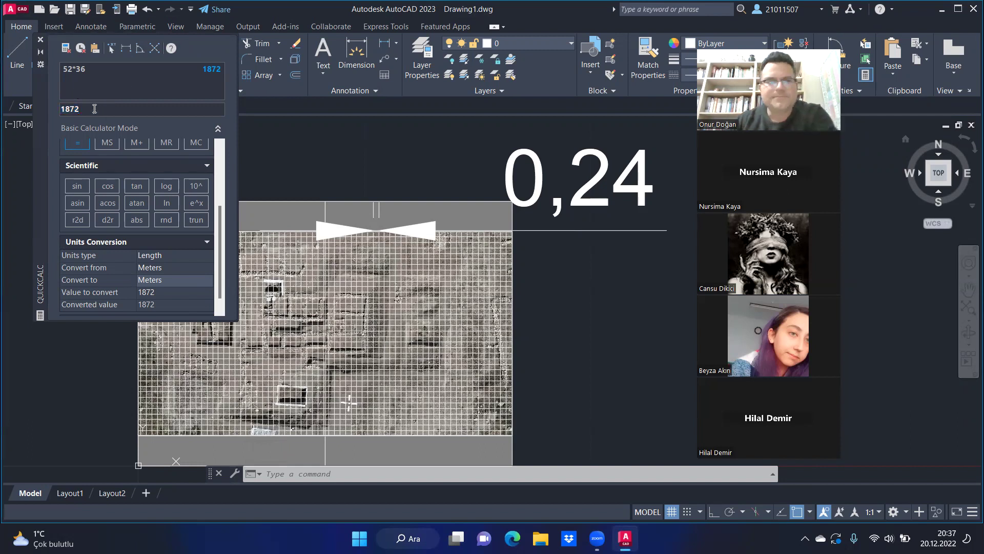
pyautogui.click(94, 70)
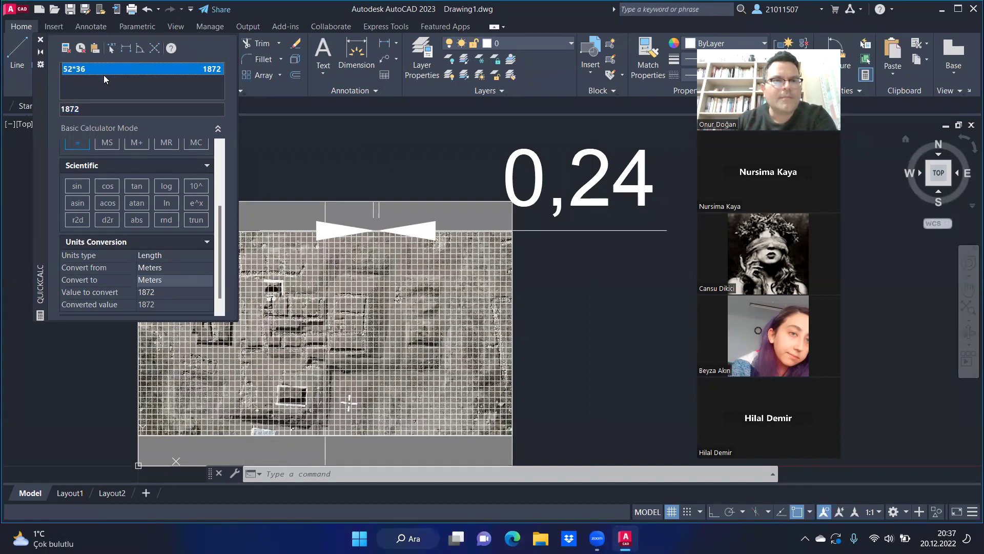
pyautogui.click(118, 90)
pyautogui.click(106, 110)
pyautogui.moveTo(218, 216); pyautogui.dragTo(218, 160)
pyautogui.click(81, 167)
pyautogui.write('/0.24')
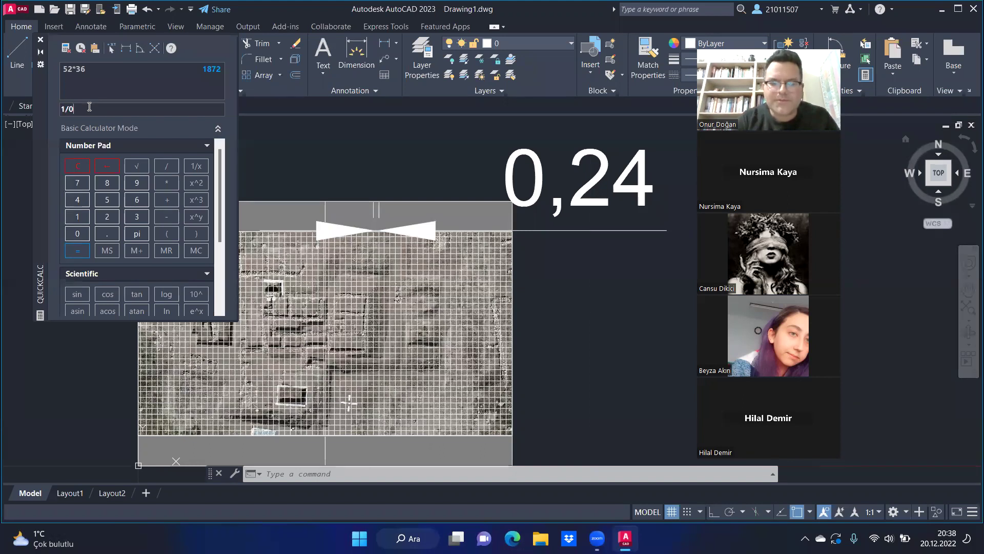
pyautogui.press('Return')
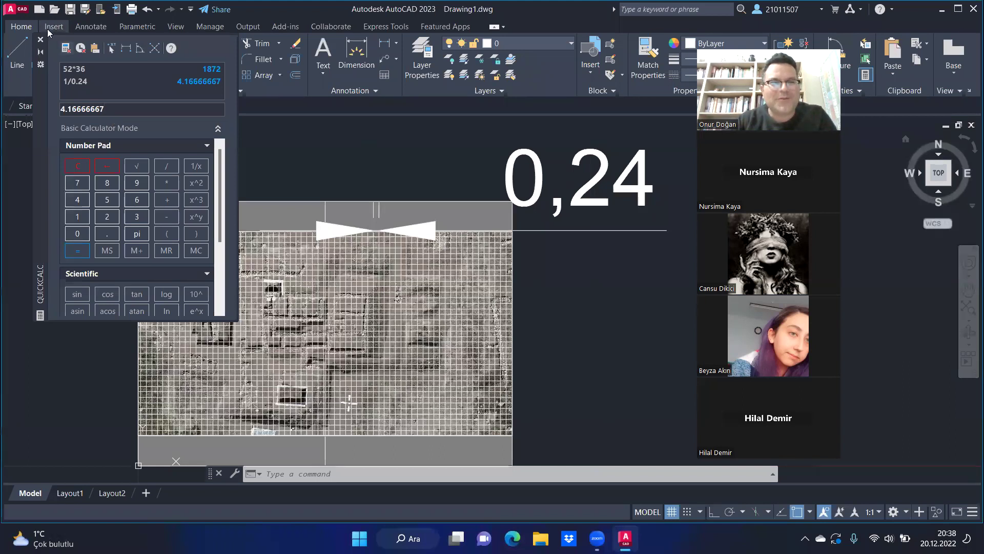
pyautogui.click(41, 40)
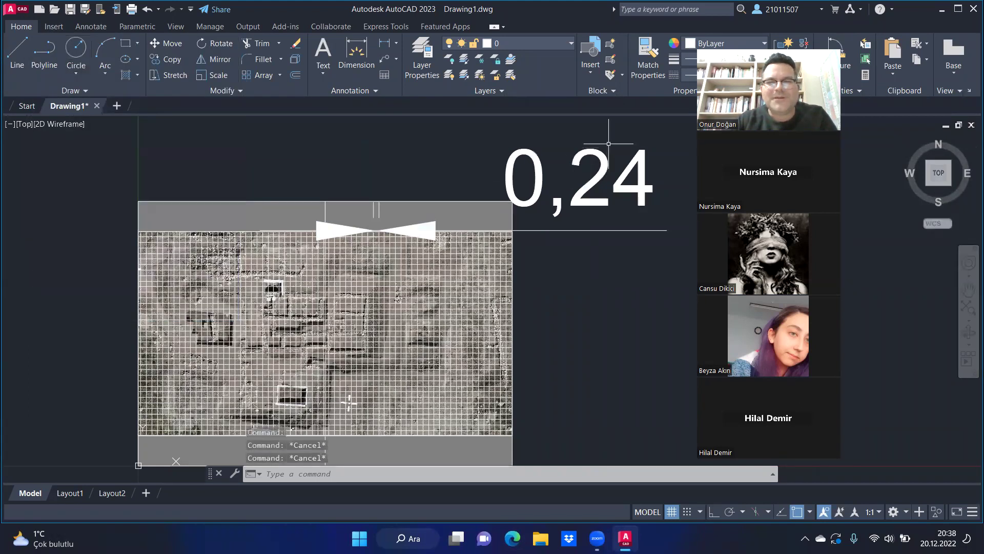
# - Erase the 0,24 dimension and trial-select the images and frames
pyautogui.click(559, 168)
pyautogui.press('Delete')
pyautogui.scroll(-4, 531, 164)
pyautogui.scroll(2, 533, 165)
pyautogui.click(545, 172)
pyautogui.click(496, 224)
pyautogui.press('Escape')
pyautogui.press('Escape')
# - Scale the selected images by 4.16666667 from their bottom-left corner
pyautogui.click(571, 163)
pyautogui.click(190, 392)
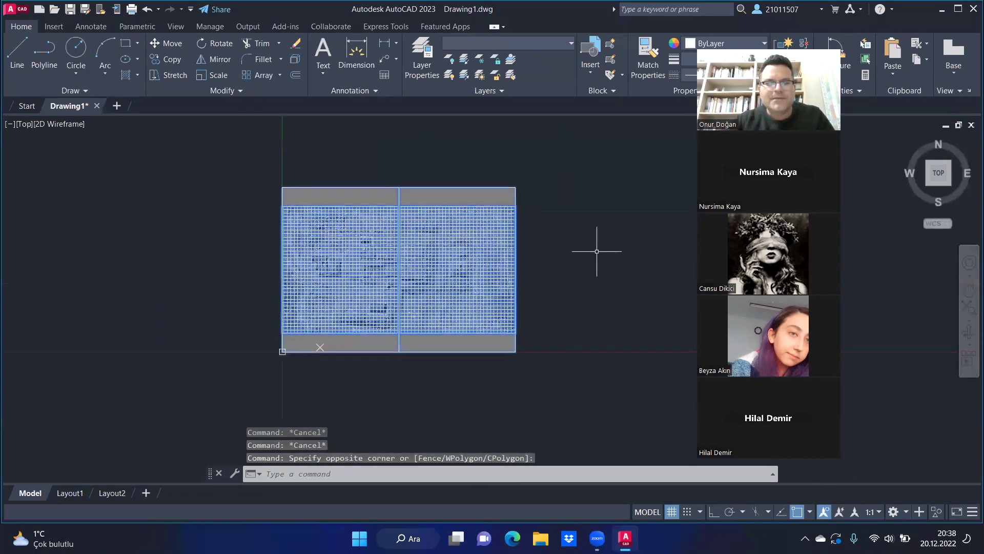
pyautogui.write('SCALE')
pyautogui.press('Return')
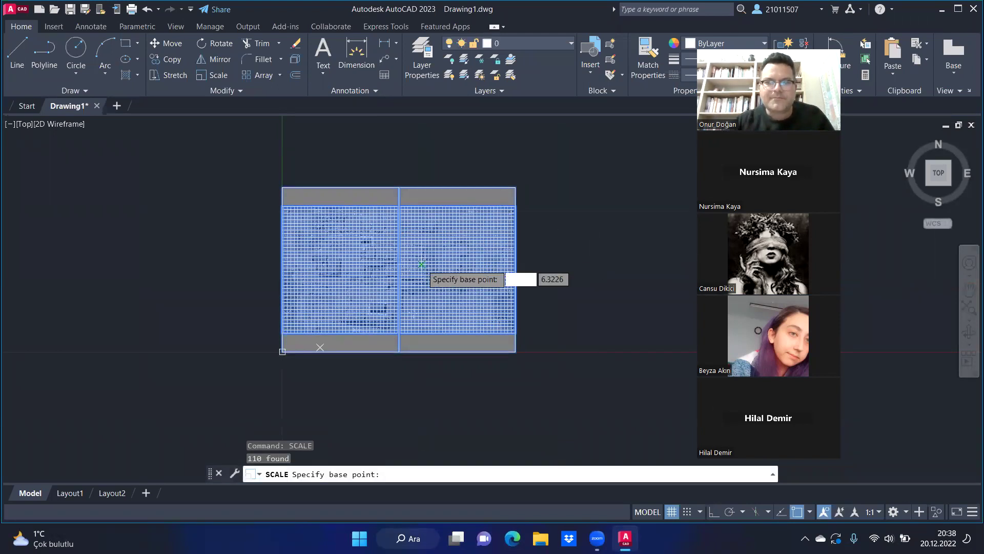
pyautogui.click(283, 352)
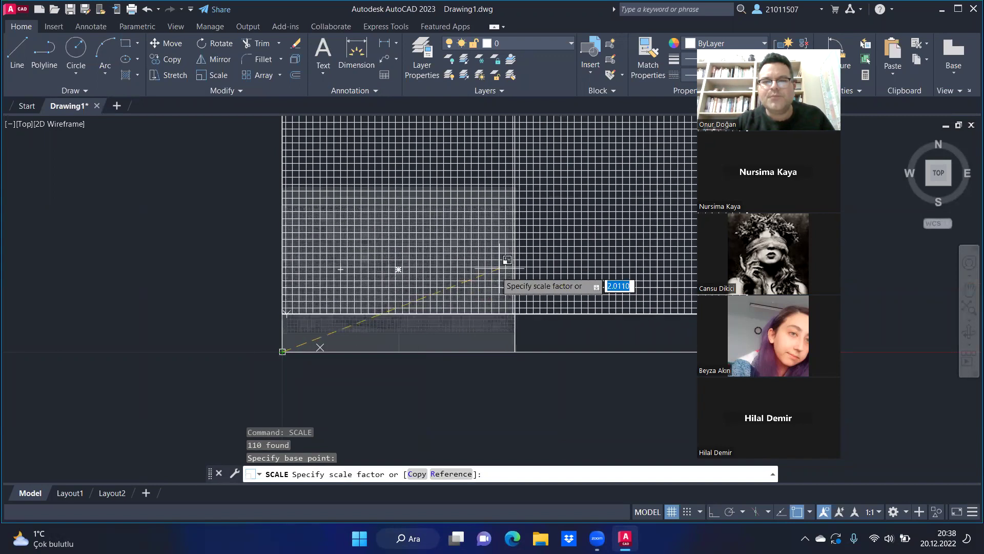
pyautogui.scroll(-4, 381, 325)
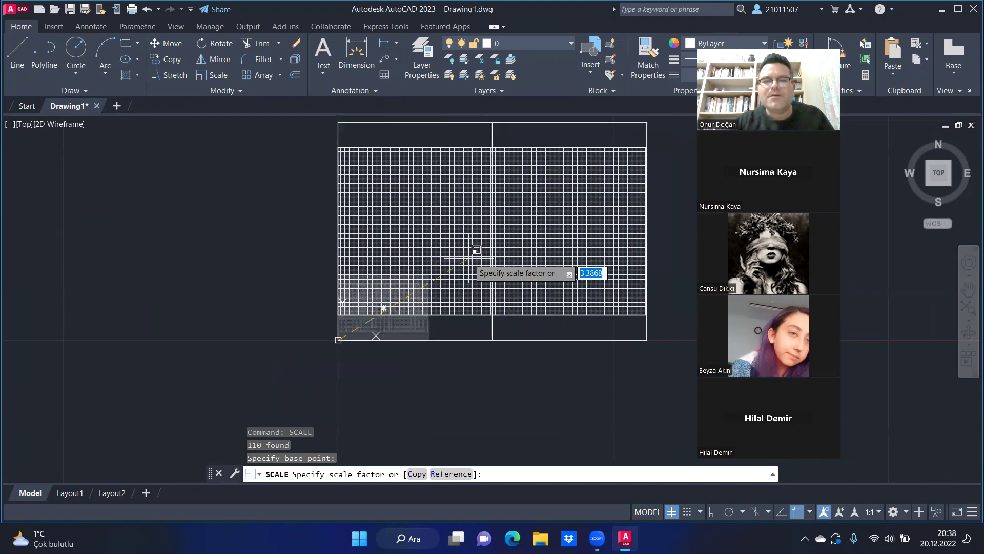
pyautogui.write('4.1')
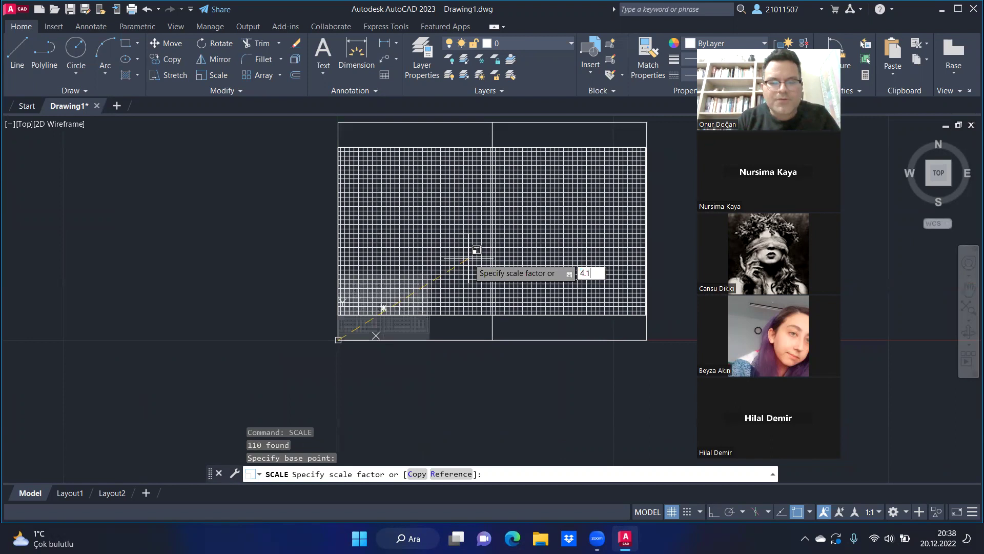
pyautogui.write('7')
pyautogui.press('Return')
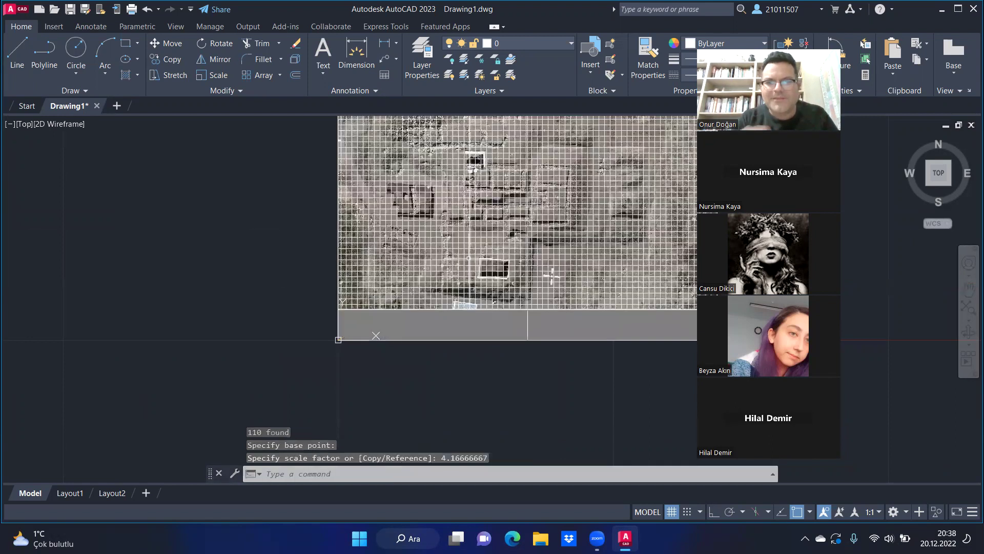
pyautogui.scroll(-3, 329, 312)
pyautogui.scroll(3, 382, 255)
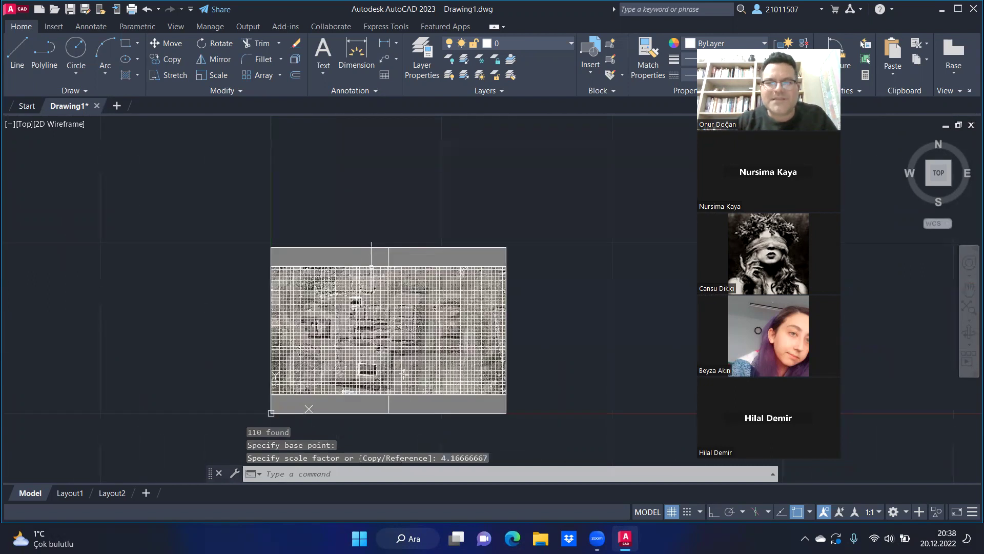
pyautogui.scroll(2, 382, 256)
pyautogui.scroll(2, 410, 269)
pyautogui.scroll(2, 436, 262)
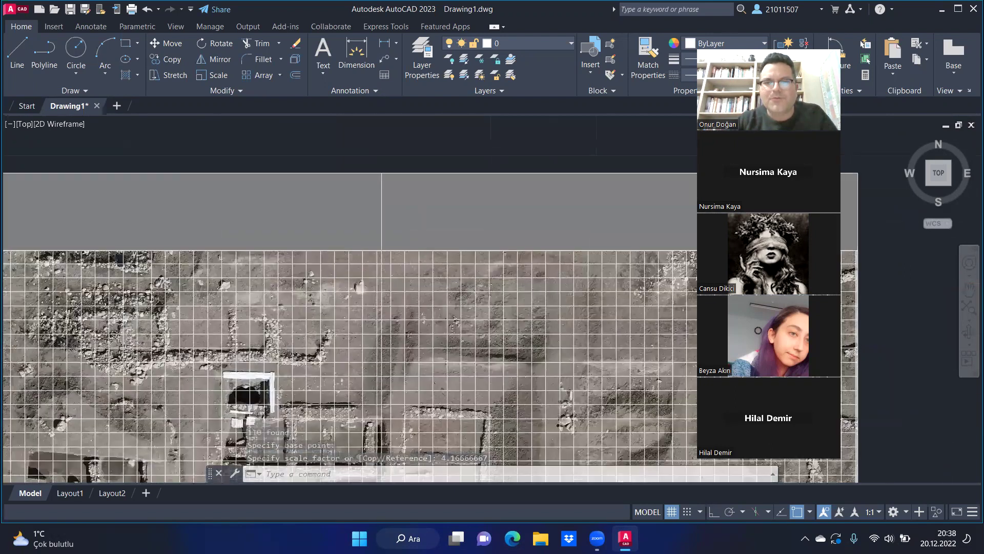
pyautogui.scroll(2, 421, 246)
pyautogui.click(396, 44)
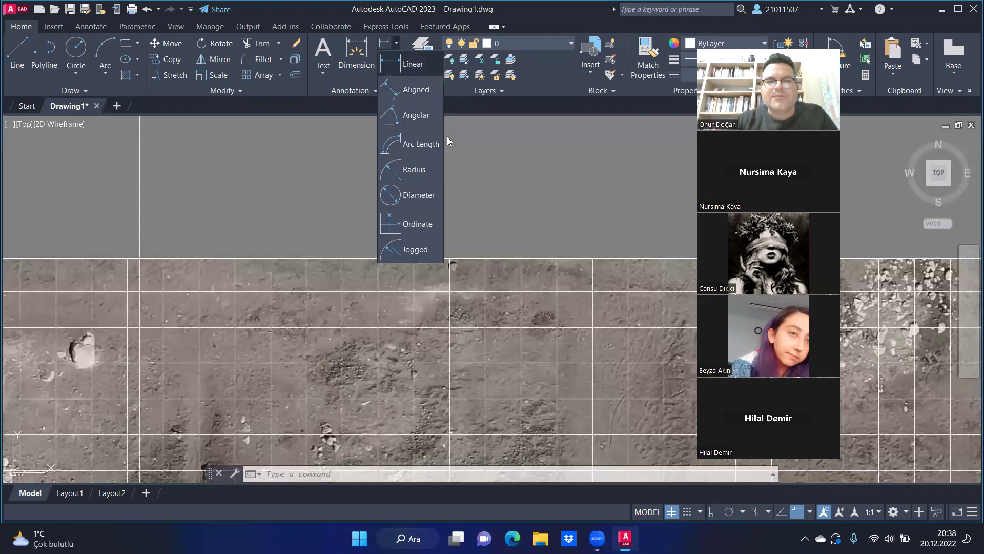
pyautogui.click(410, 74)
pyautogui.scroll(4, 459, 266)
pyautogui.scroll(4, 457, 256)
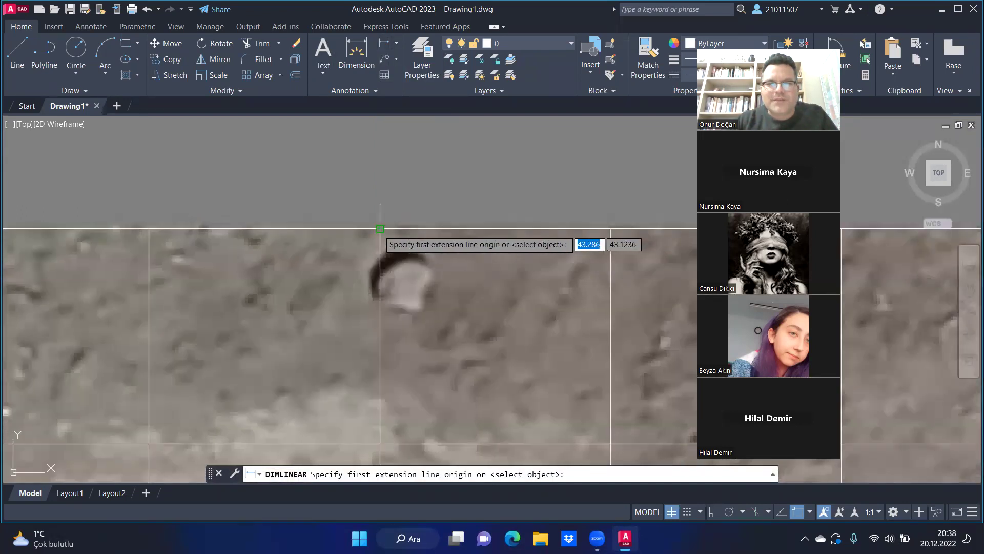
pyautogui.click(380, 228)
pyautogui.click(610, 228)
pyautogui.scroll(-3, 589, 241)
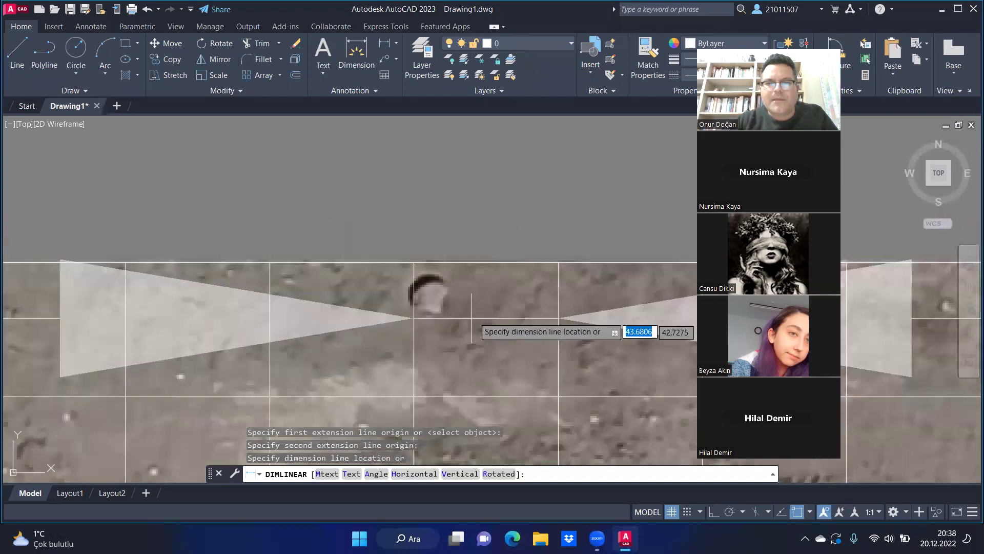
pyautogui.scroll(-3, 513, 277)
pyautogui.scroll(-3, 475, 296)
pyautogui.scroll(-2, 475, 296)
pyautogui.scroll(2, 477, 256)
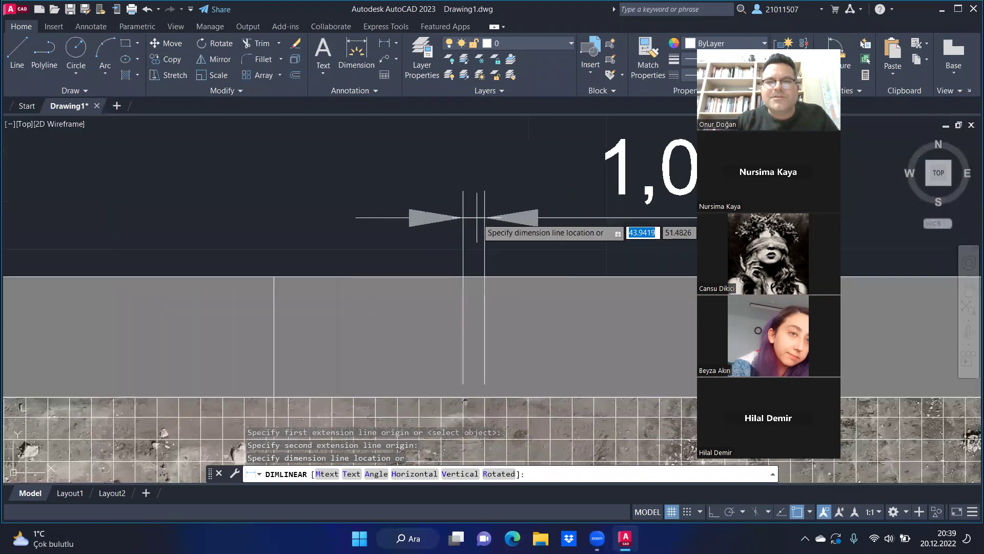
pyautogui.click(477, 221)
pyautogui.scroll(-2, 491, 219)
pyautogui.scroll(2, 492, 219)
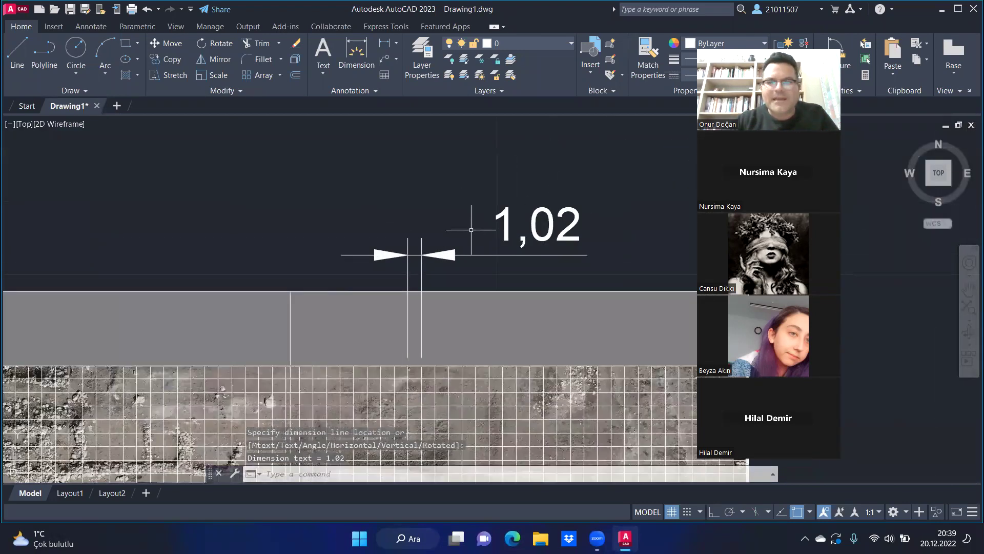
pyautogui.scroll(2, 462, 233)
pyautogui.press('Escape')
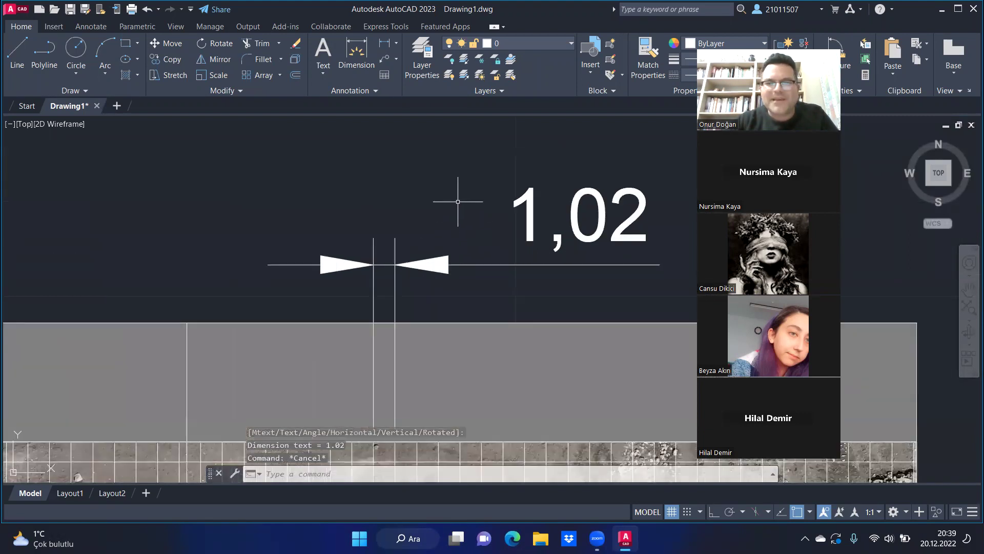
pyautogui.scroll(-3, 457, 194)
pyautogui.scroll(3, 439, 208)
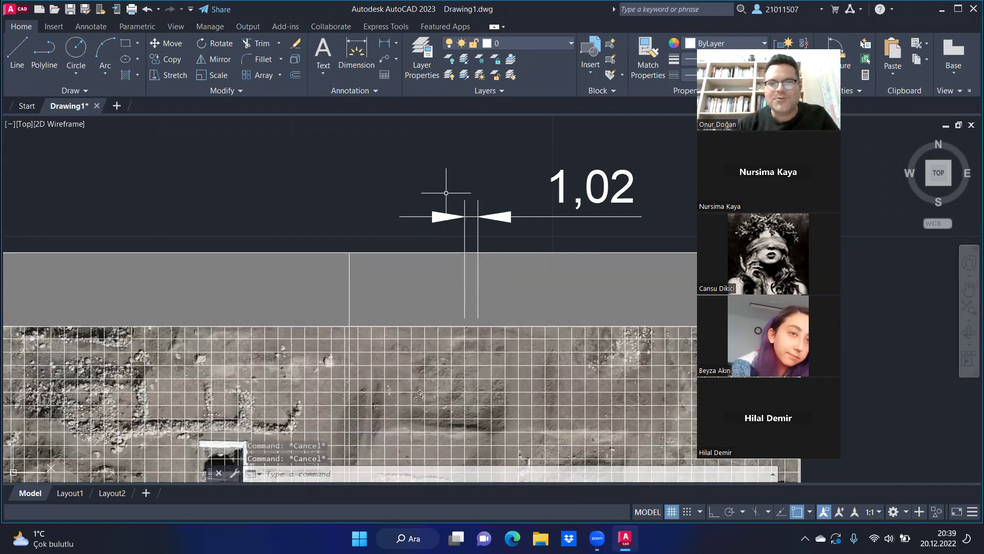
pyautogui.moveTo(594, 154); pyautogui.dragTo(536, 212)
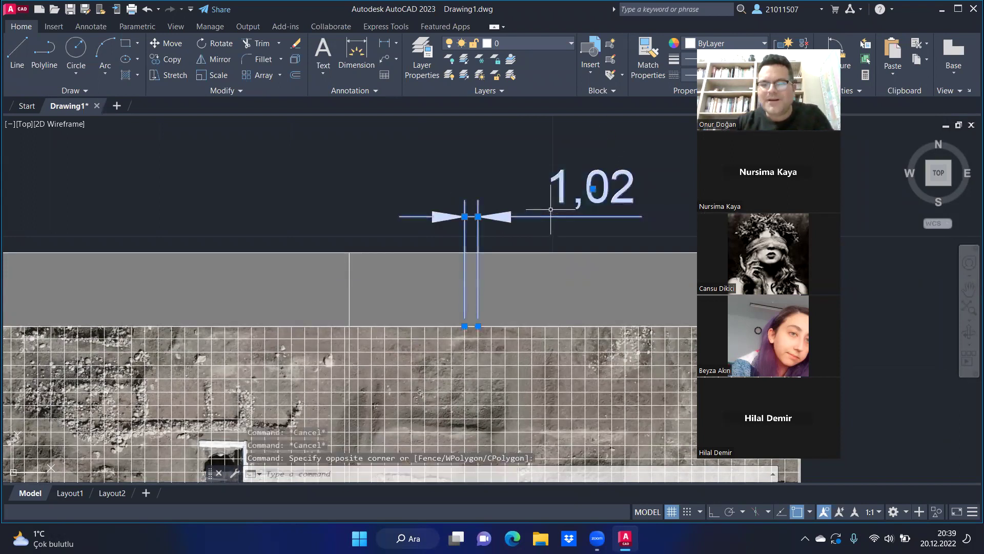
pyautogui.press('Delete')
pyautogui.scroll(-5, 533, 190)
pyautogui.scroll(4, 456, 423)
# - Add a 0,49 aligned check dimension along the slanted wall edge
pyautogui.scroll(2, 446, 264)
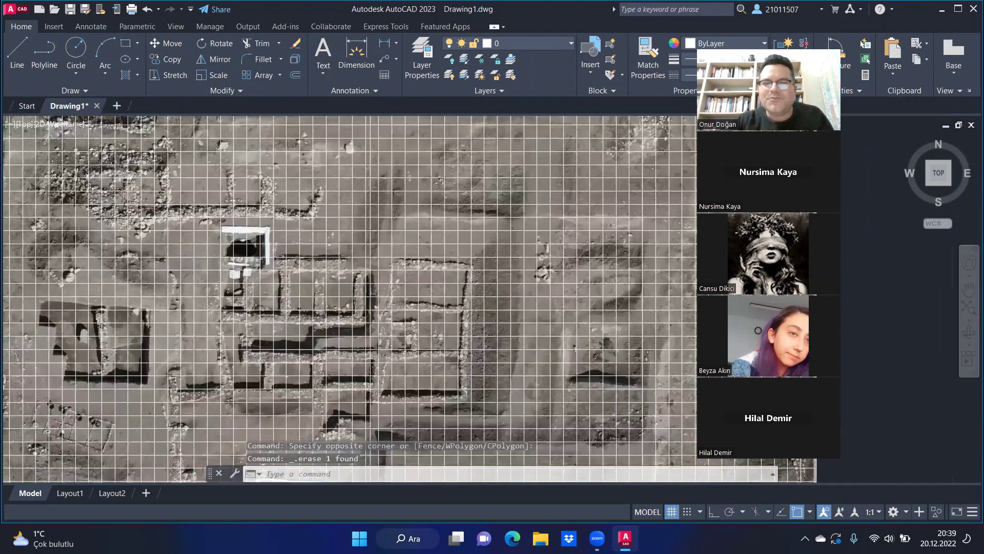
pyautogui.scroll(1, 446, 264)
pyautogui.scroll(1, 446, 264)
pyautogui.scroll(1, 446, 264)
pyautogui.scroll(-5, 512, 251)
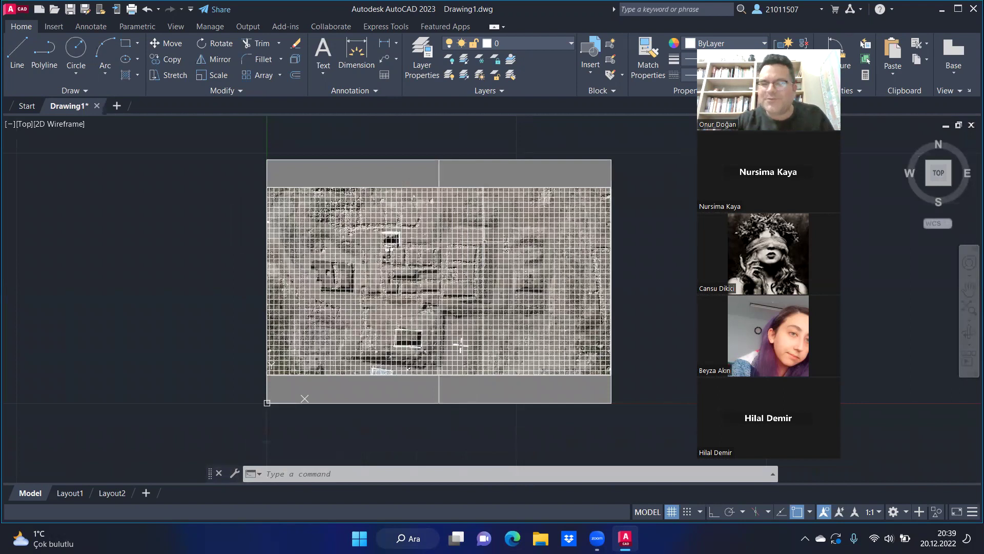
pyautogui.scroll(2, 484, 239)
pyautogui.scroll(10, 484, 241)
pyautogui.scroll(-3, 482, 231)
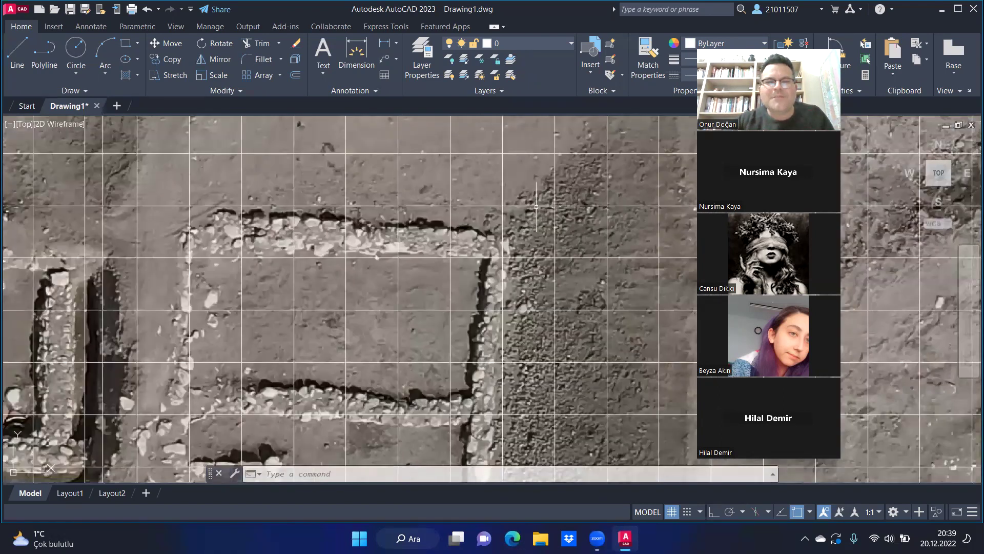
pyautogui.scroll(-4, 477, 217)
pyautogui.scroll(10, 477, 217)
pyautogui.scroll(-2, 487, 236)
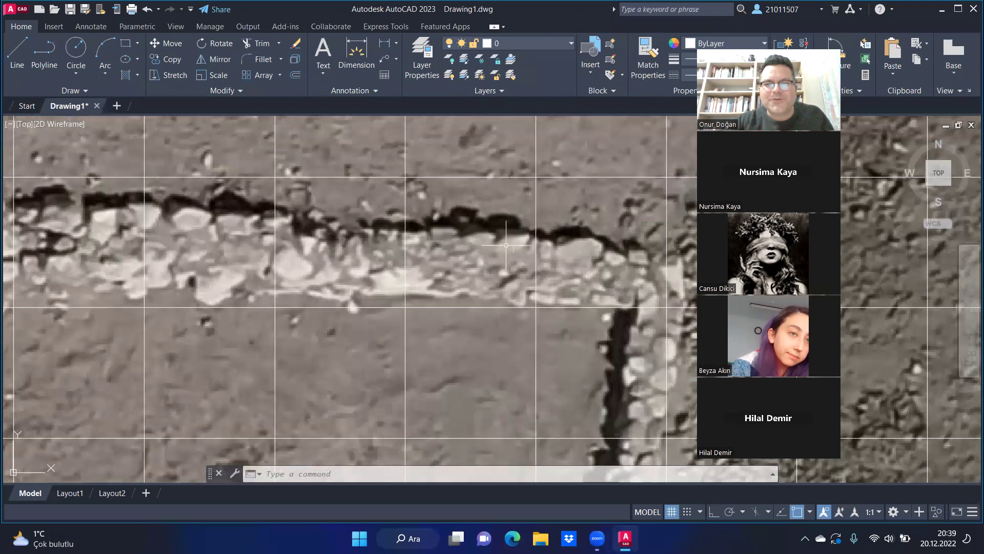
pyautogui.scroll(-2, 497, 251)
pyautogui.scroll(-2, 505, 259)
pyautogui.scroll(2, 492, 230)
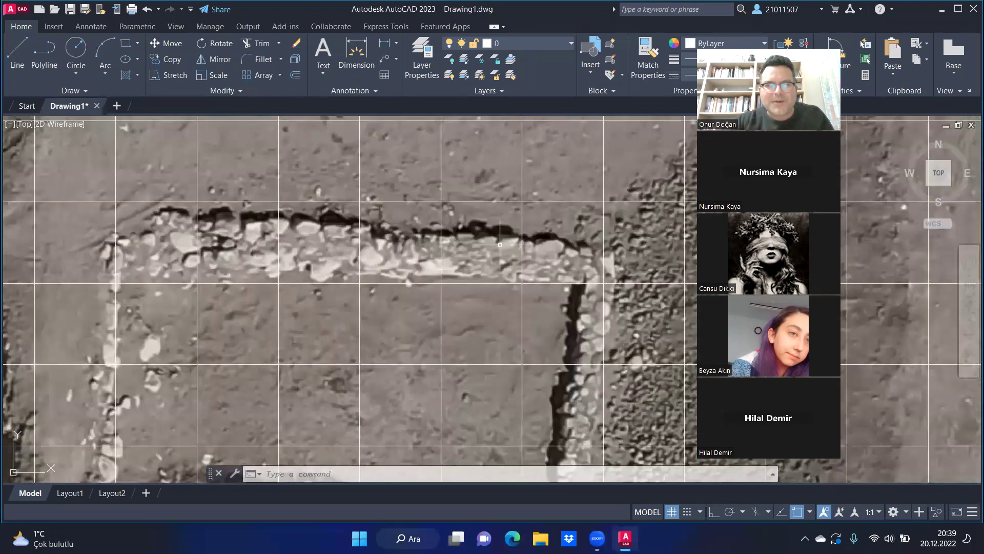
pyautogui.click(398, 44)
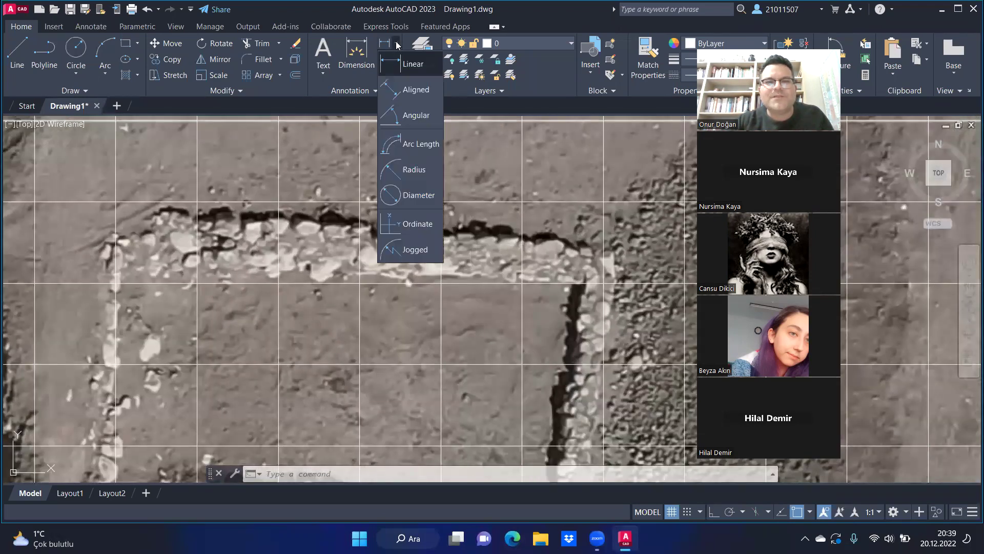
pyautogui.click(414, 89)
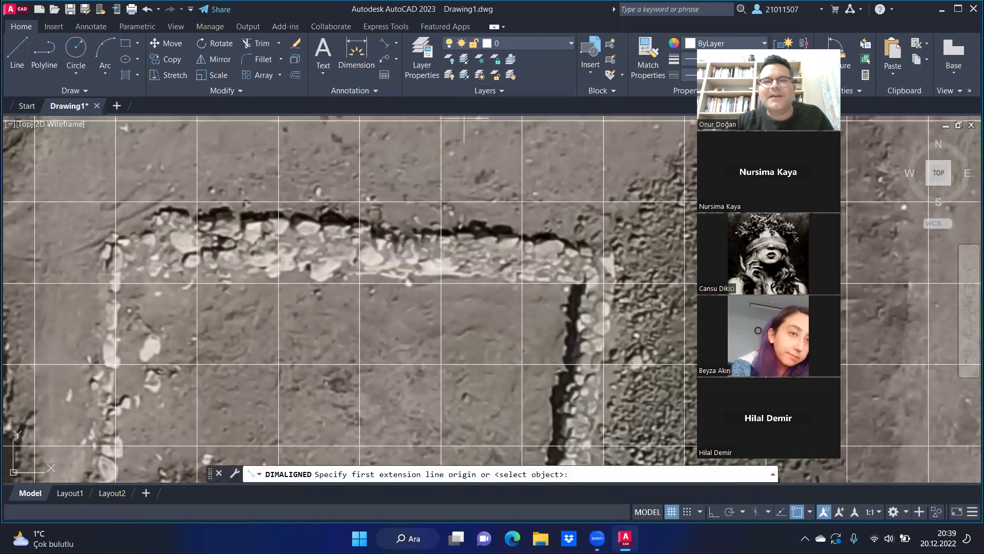
pyautogui.click(495, 237)
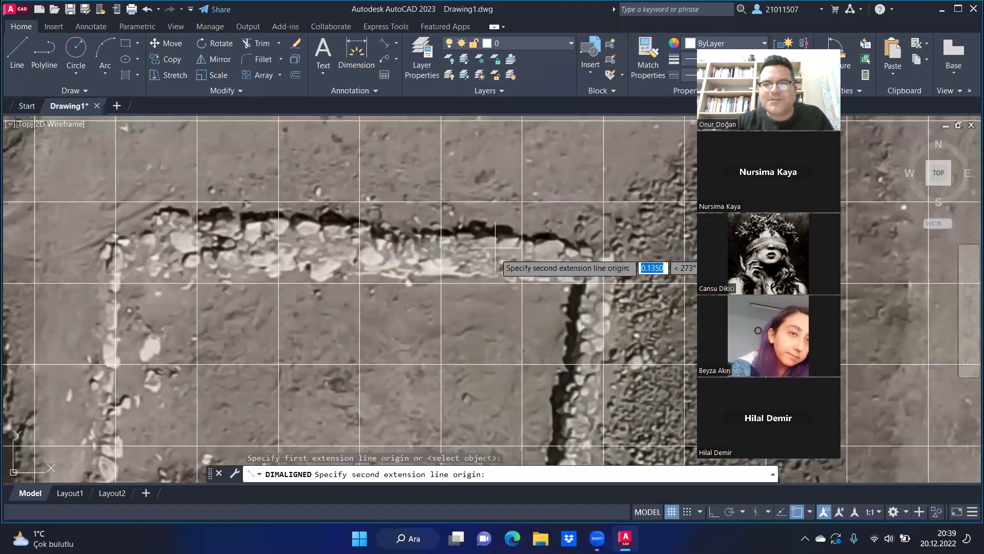
pyautogui.scroll(2, 487, 283)
pyautogui.click(487, 273)
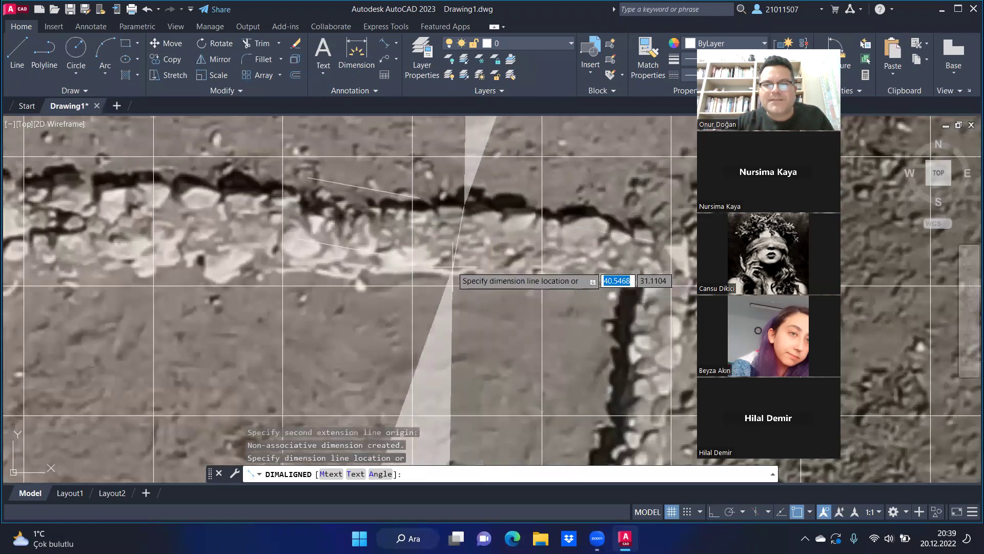
pyautogui.scroll(-3, 452, 259)
pyautogui.scroll(-3, 451, 259)
pyautogui.scroll(-4, 505, 264)
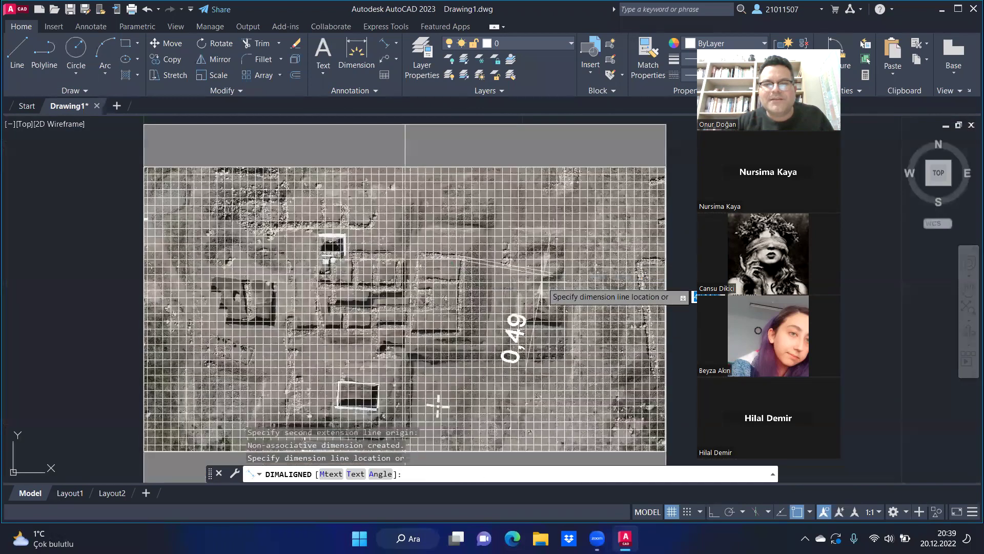
pyautogui.scroll(2, 659, 278)
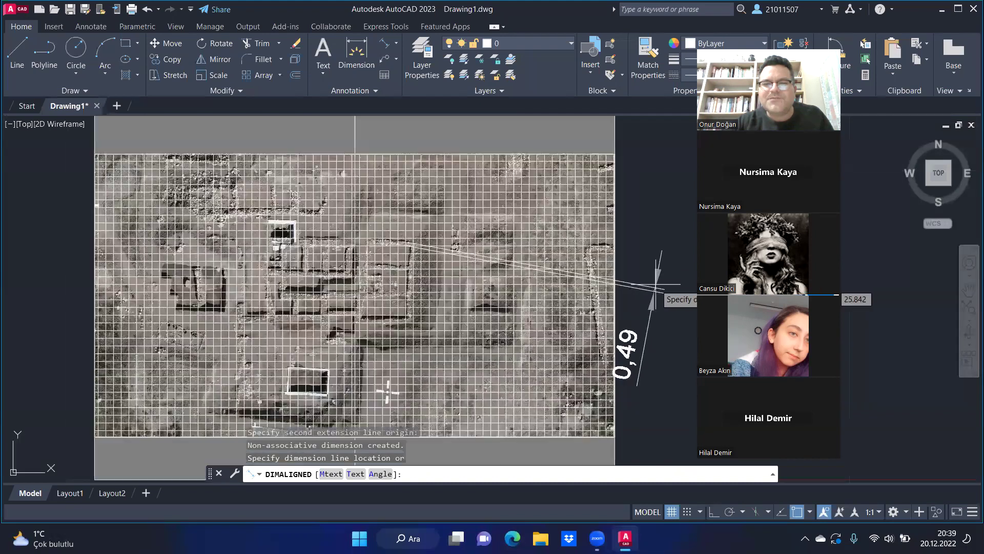
pyautogui.click(658, 282)
# - Erase the 0,49 check dimension and zoom out to view the whole image
pyautogui.scroll(3, 389, 267)
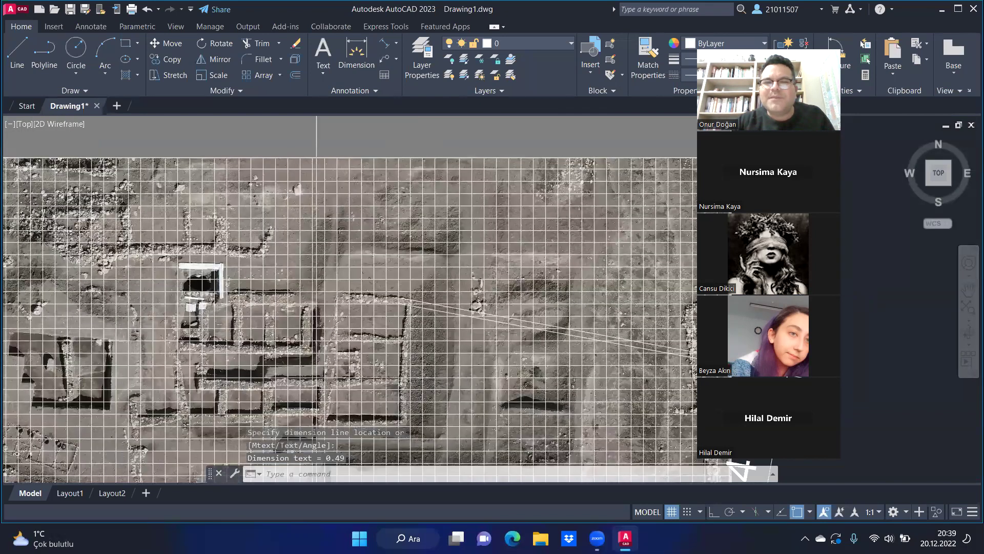
pyautogui.scroll(3, 395, 149)
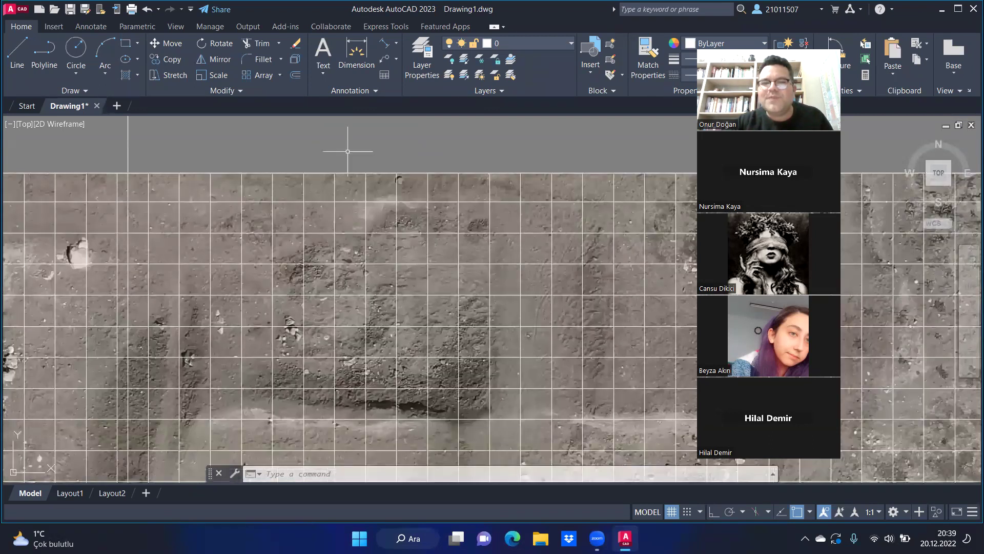
pyautogui.scroll(-3, 351, 149)
pyautogui.scroll(-3, 374, 149)
pyautogui.scroll(2, 353, 304)
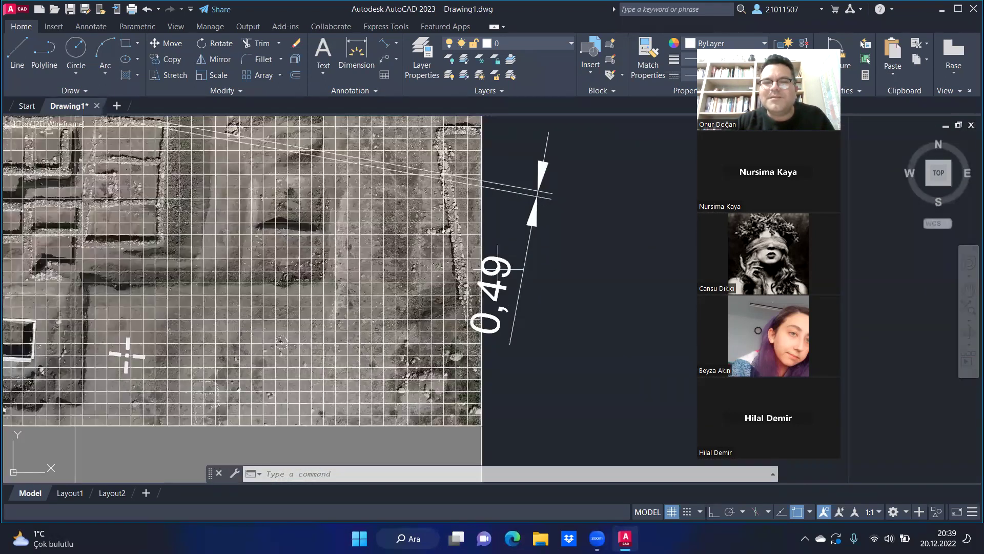
pyautogui.scroll(1, 296, 319)
pyautogui.scroll(-2, 296, 319)
pyautogui.scroll(2, 231, 133)
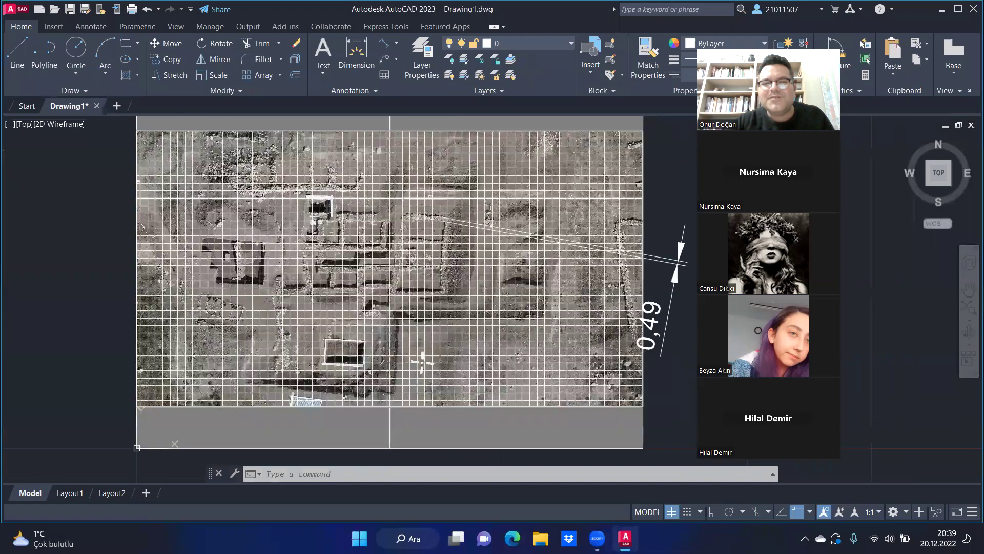
pyautogui.scroll(2, 231, 134)
pyautogui.scroll(2, 231, 133)
pyautogui.scroll(5, 456, 236)
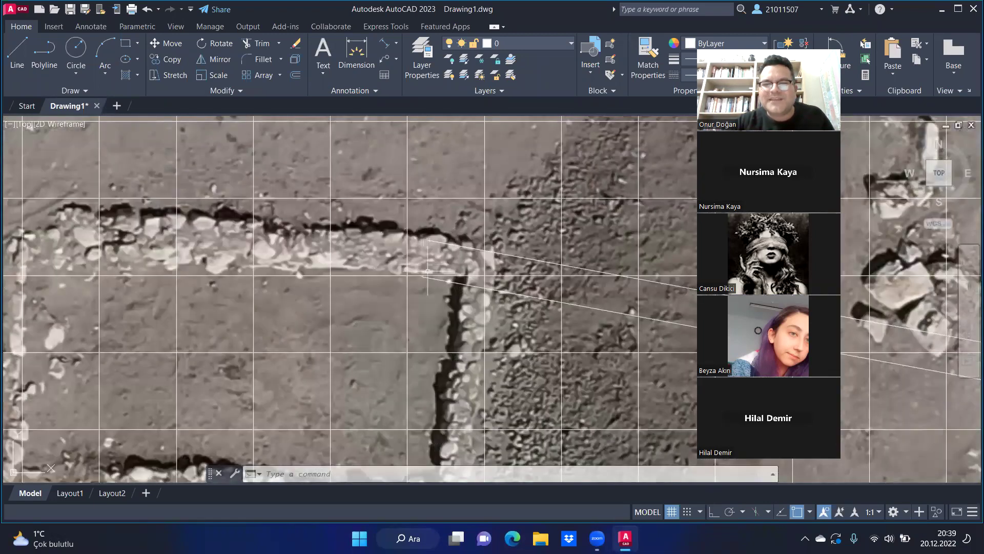
pyautogui.scroll(-4, 372, 226)
pyautogui.scroll(-3, 369, 228)
pyautogui.press('Escape')
pyautogui.press('Escape')
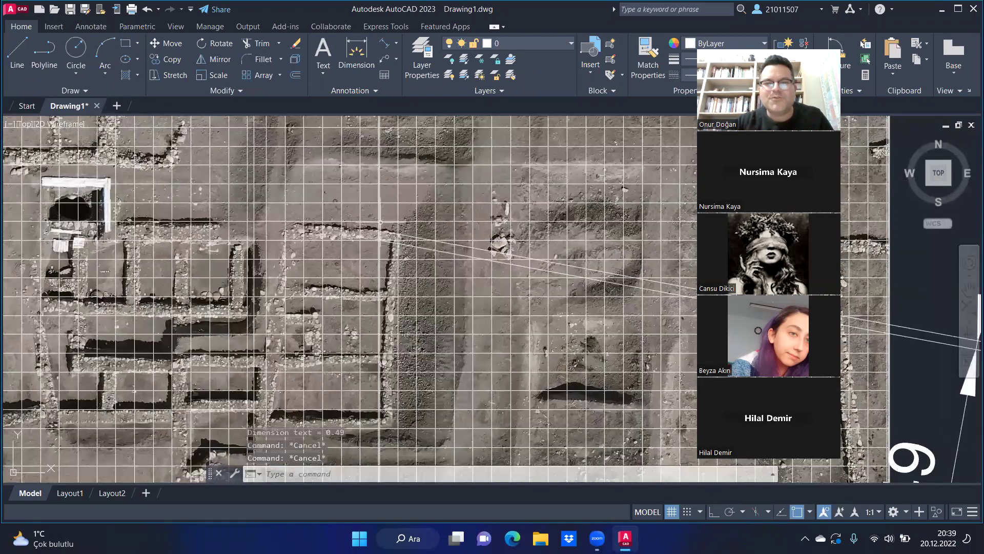
pyautogui.scroll(-1, 393, 217)
pyautogui.scroll(-5, 356, 454)
pyautogui.moveTo(615, 220); pyautogui.dragTo(575, 282)
pyautogui.press('Delete')
pyautogui.scroll(-4, 587, 213)
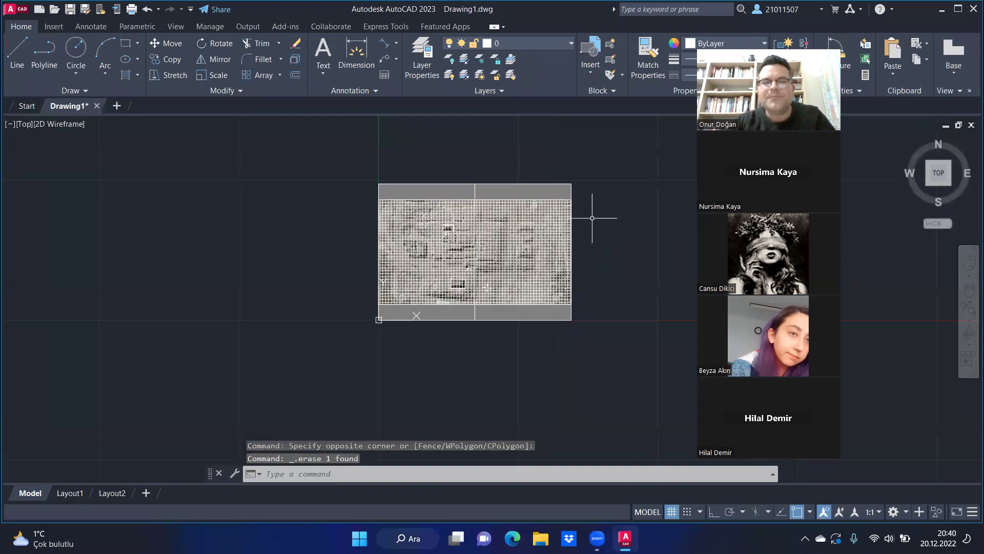
pyautogui.scroll(-2, 336, 237)
pyautogui.scroll(2, 462, 210)
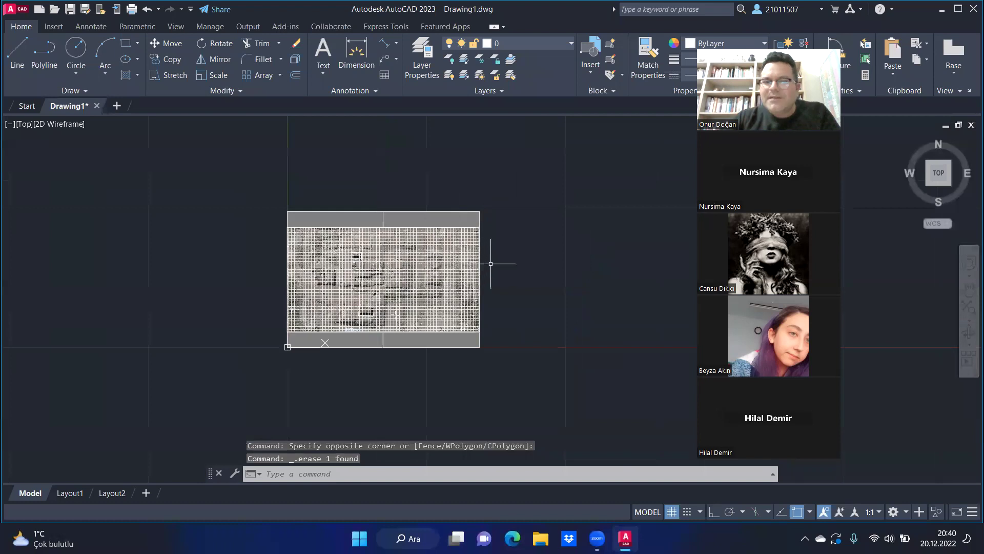
pyautogui.scroll(3, 362, 236)
pyautogui.scroll(-7, 380, 163)
pyautogui.scroll(2, 379, 162)
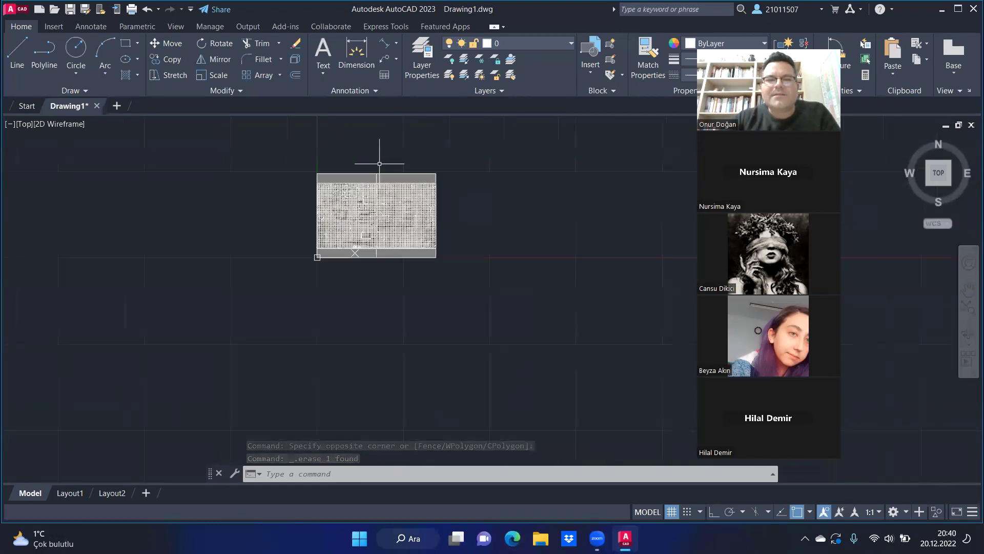
pyautogui.scroll(2, 380, 163)
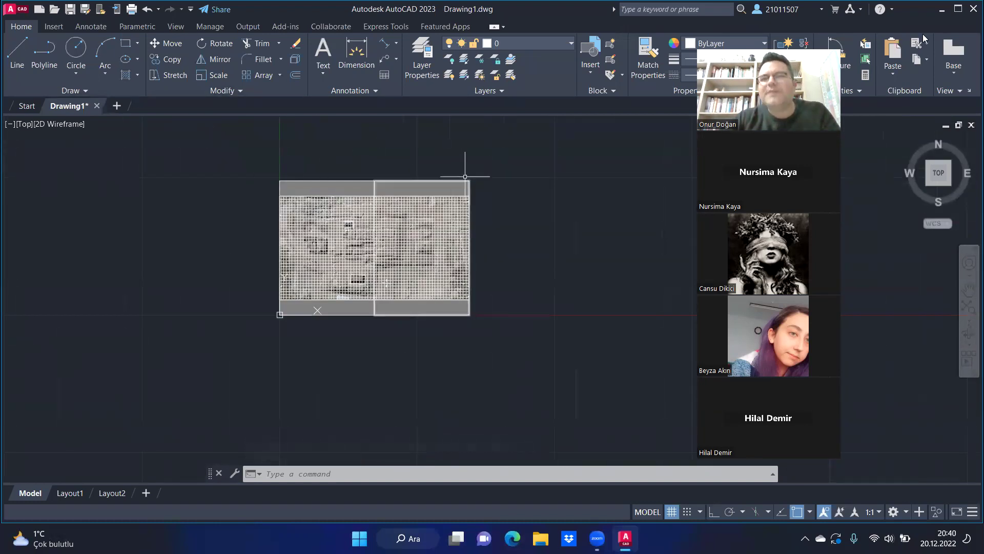
# - Minimize AutoCAD and open Çatalhöyük.jpg from the desktop in Photos
pyautogui.click(942, 9)
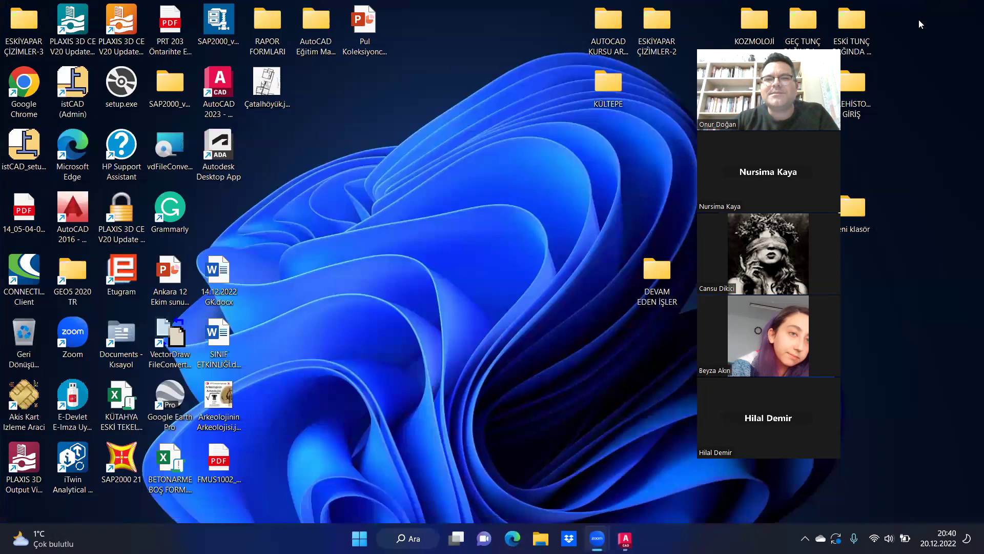
pyautogui.click(271, 86)
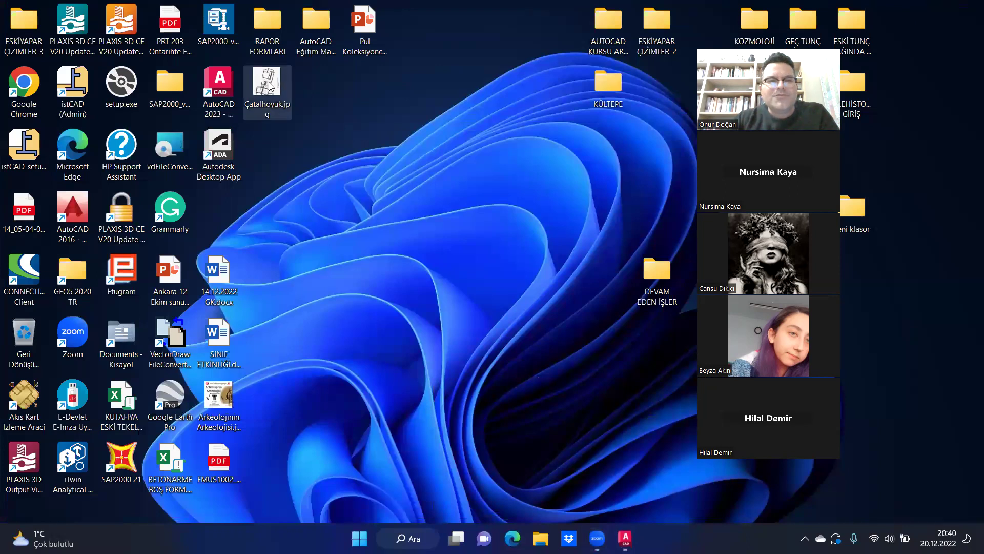
pyautogui.doubleClick(269, 84)
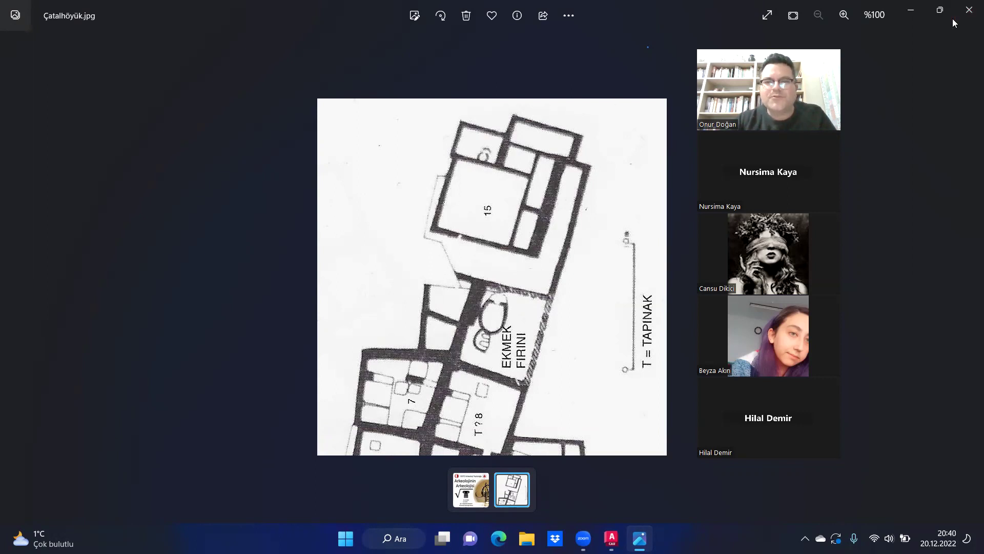
# - Copy the image with Kopyala, close Photos and return to AutoCAD
pyautogui.rightClick(487, 183)
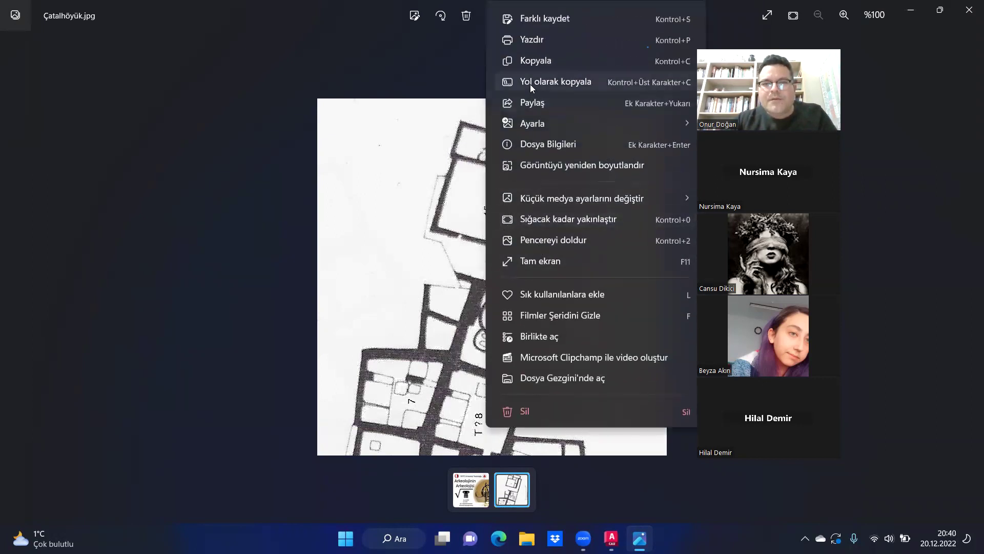
pyautogui.click(539, 63)
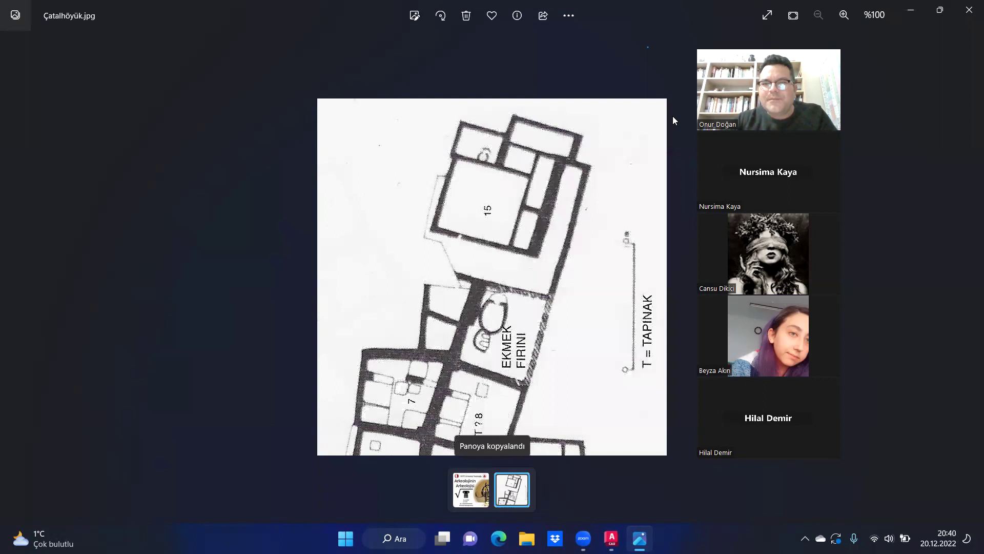
pyautogui.click(969, 10)
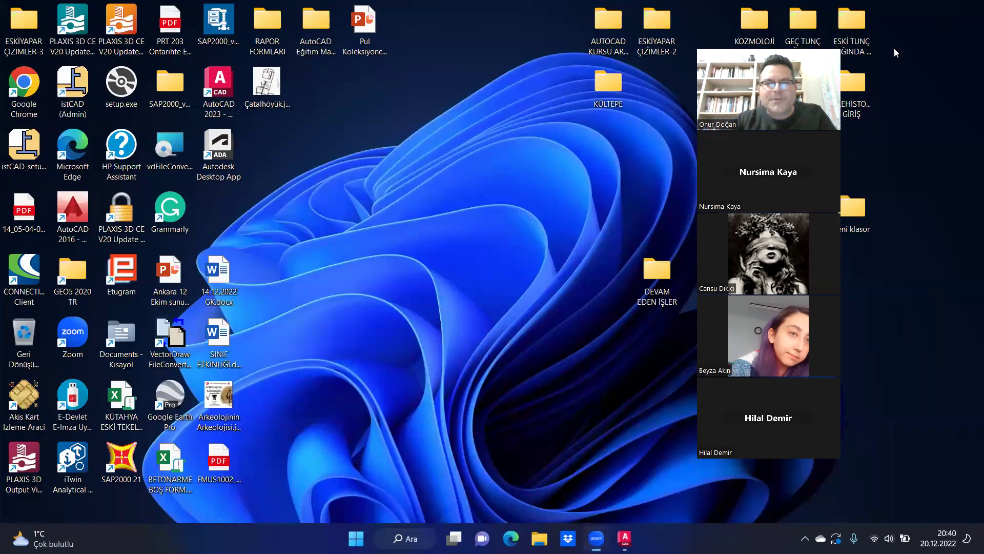
pyautogui.click(625, 539)
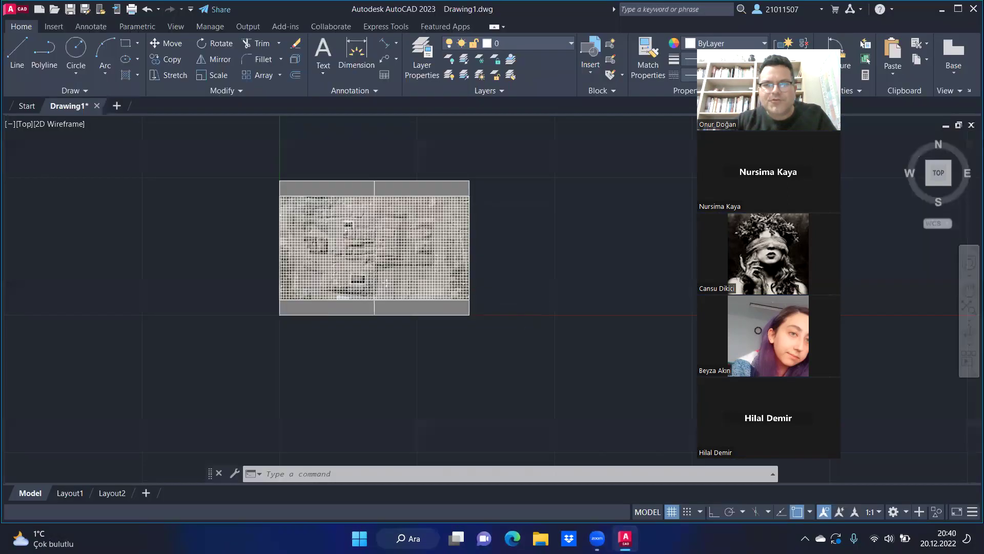
# - Start pasting the copied plan image, then cancel the pending command
pyautogui.scroll(-5, 355, 214)
pyautogui.scroll(3, 577, 183)
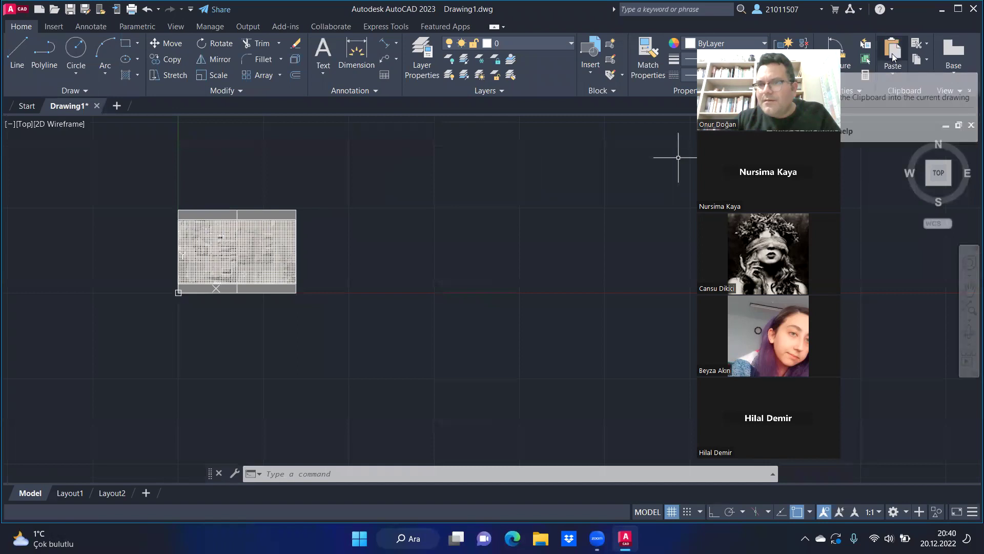
pyautogui.click(893, 54)
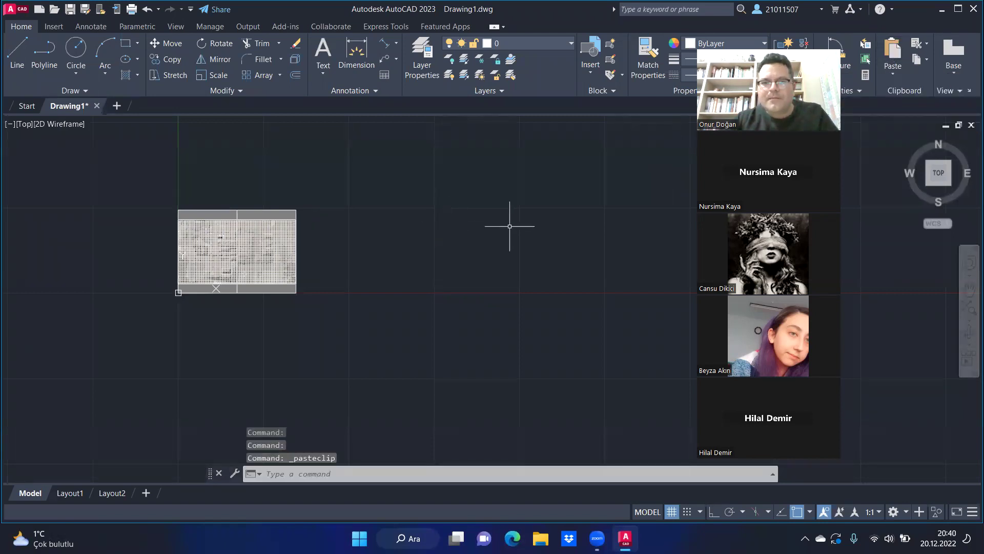
pyautogui.click(444, 200)
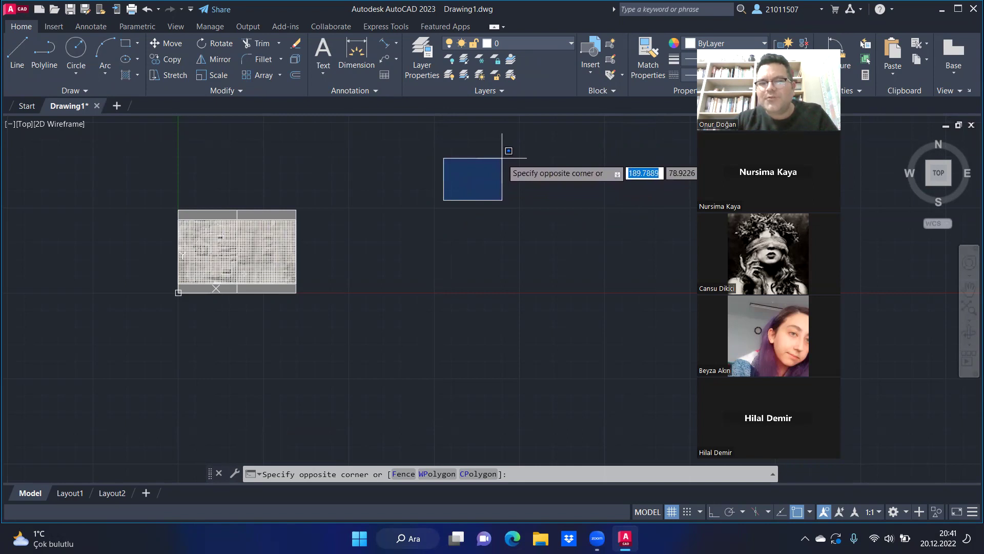
pyautogui.click(502, 158)
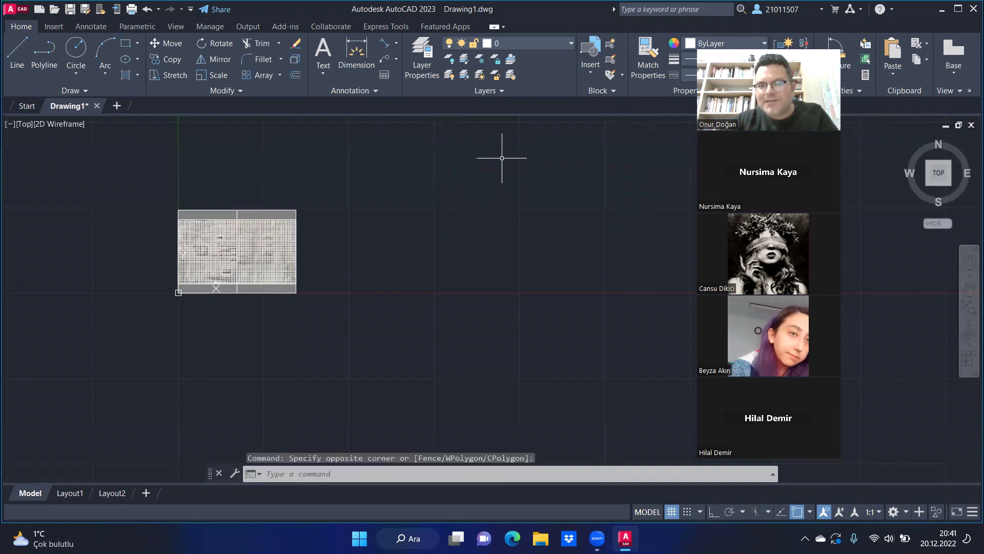
pyautogui.scroll(-5, 502, 259)
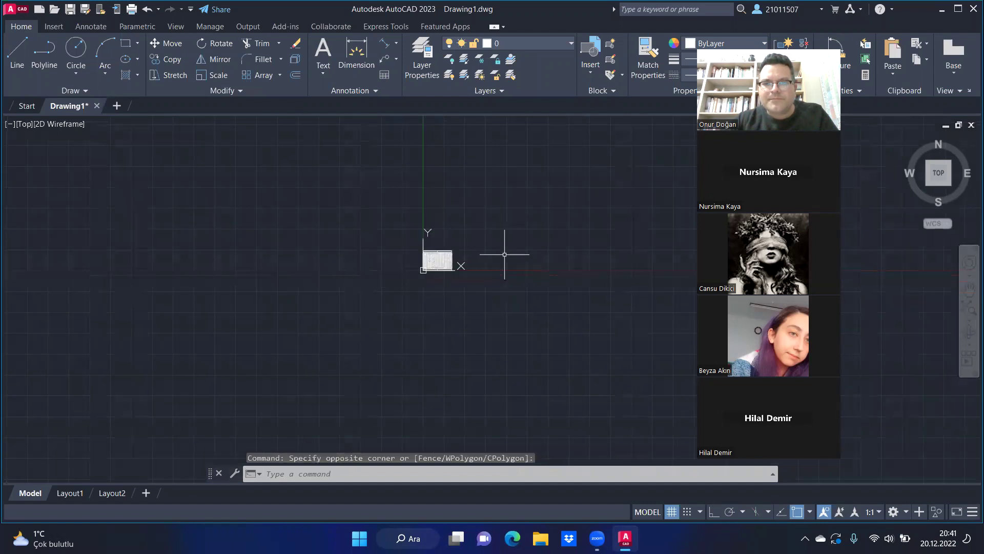
pyautogui.scroll(5, 505, 252)
pyautogui.press('Escape')
pyautogui.press('Escape')
pyautogui.scroll(-5, 439, 237)
pyautogui.press('Escape')
pyautogui.scroll(3, 446, 233)
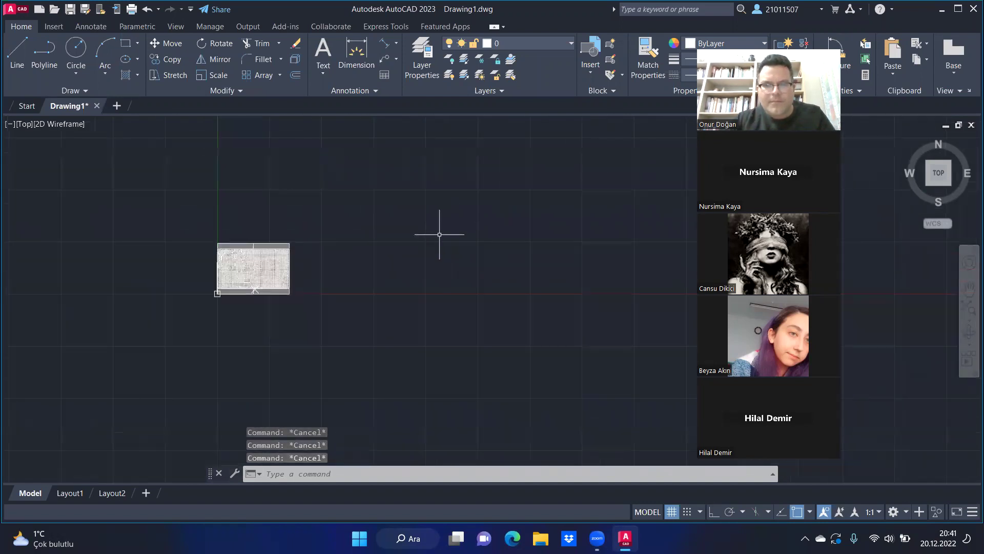
# - Retry the paste through the paste variants, then cancel the unfinished repeat paste
pyautogui.click(890, 63)
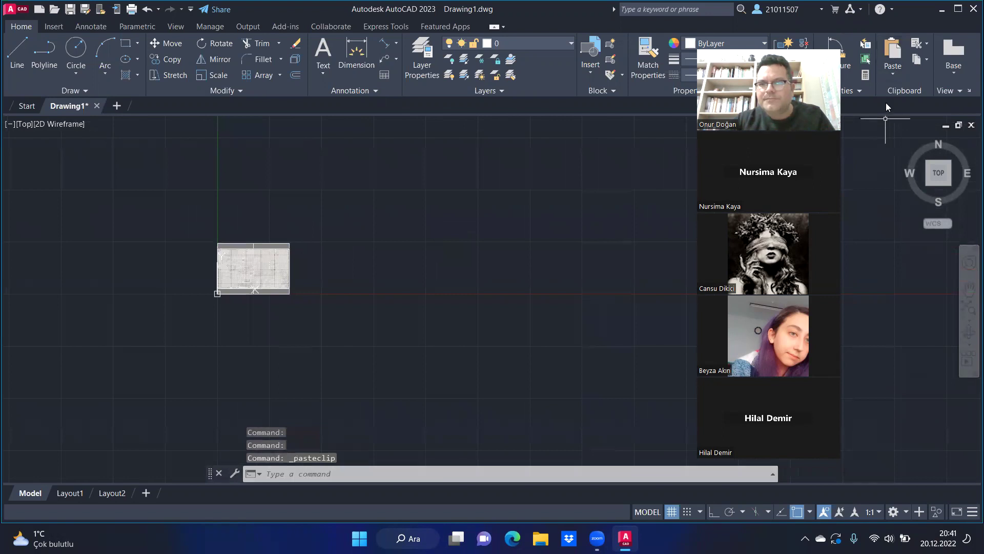
pyautogui.click(893, 75)
pyautogui.click(891, 99)
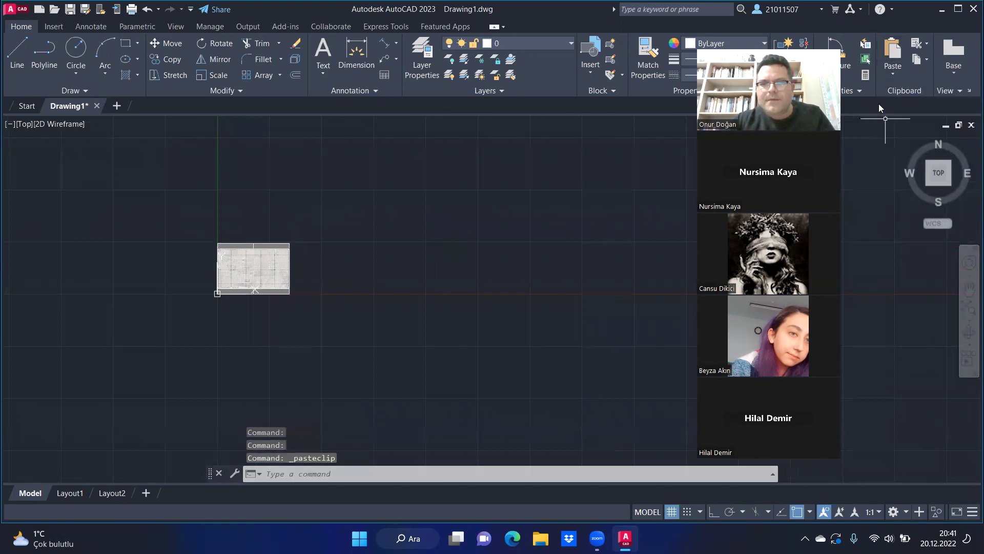
pyautogui.click(436, 197)
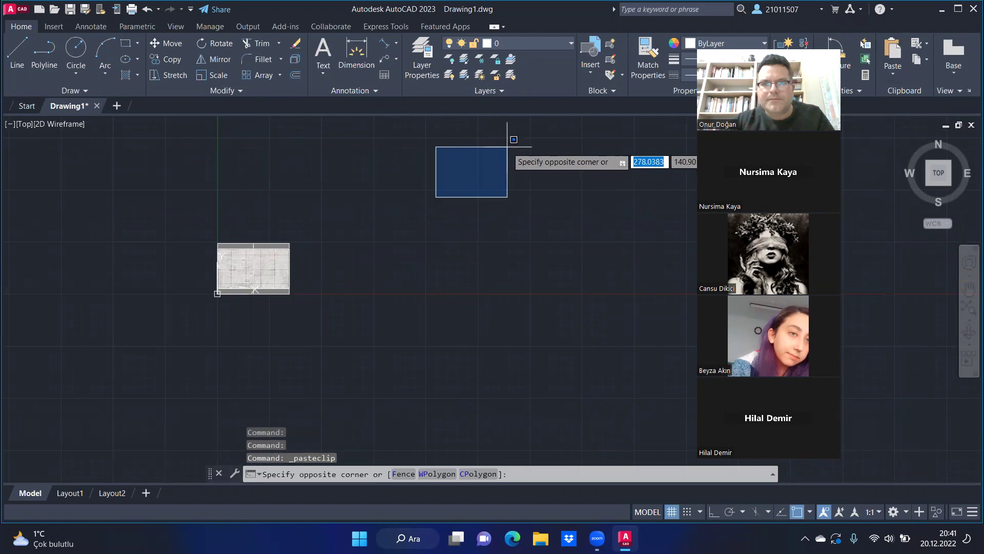
pyautogui.click(469, 171)
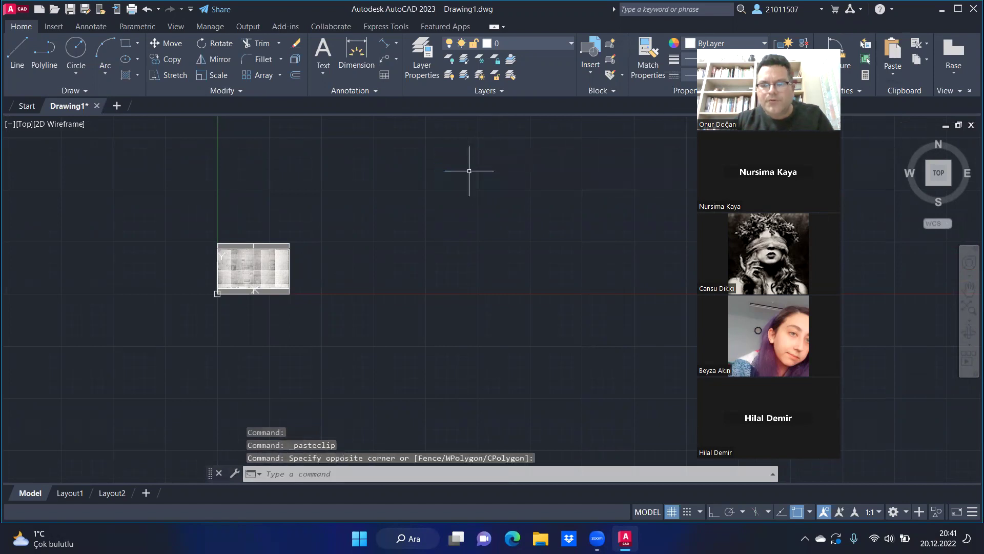
pyautogui.press('Return')
pyautogui.hotkey('ctrl', 'v')
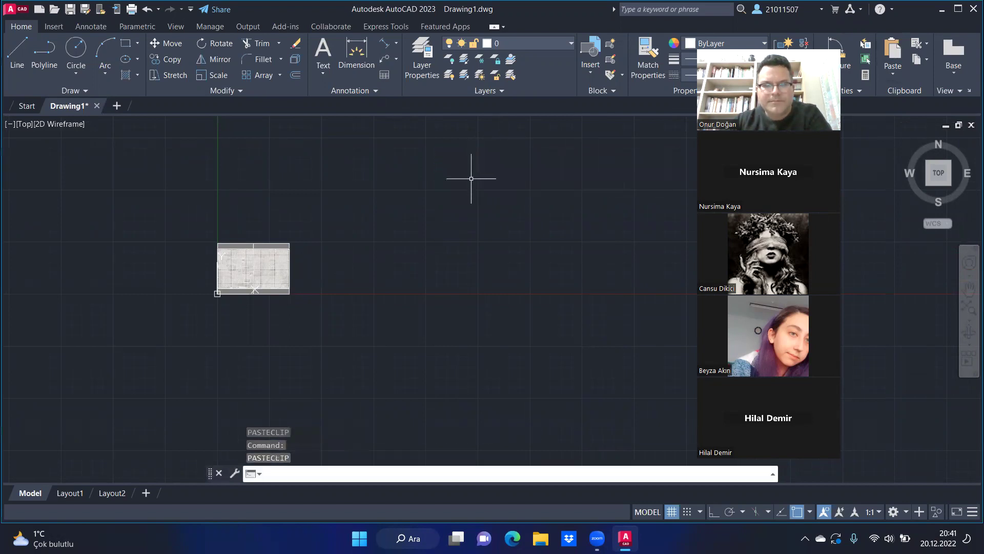
pyautogui.press('Escape')
pyautogui.scroll(-5, 469, 184)
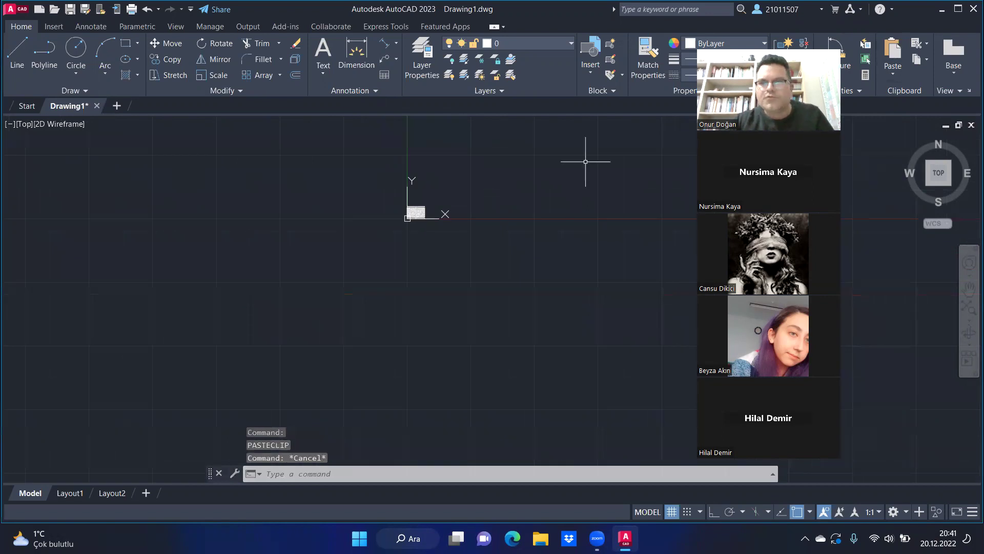
# - Open Çatalhöyük.jpg from the desktop, copy it with Kopyala, and return to AutoCAD
pyautogui.press('super+d')
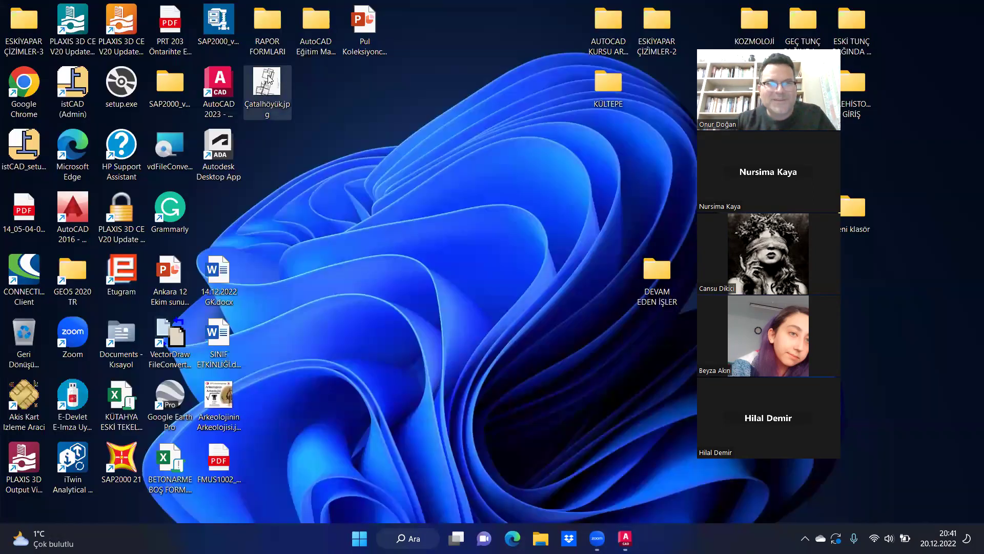
pyautogui.doubleClick(267, 81)
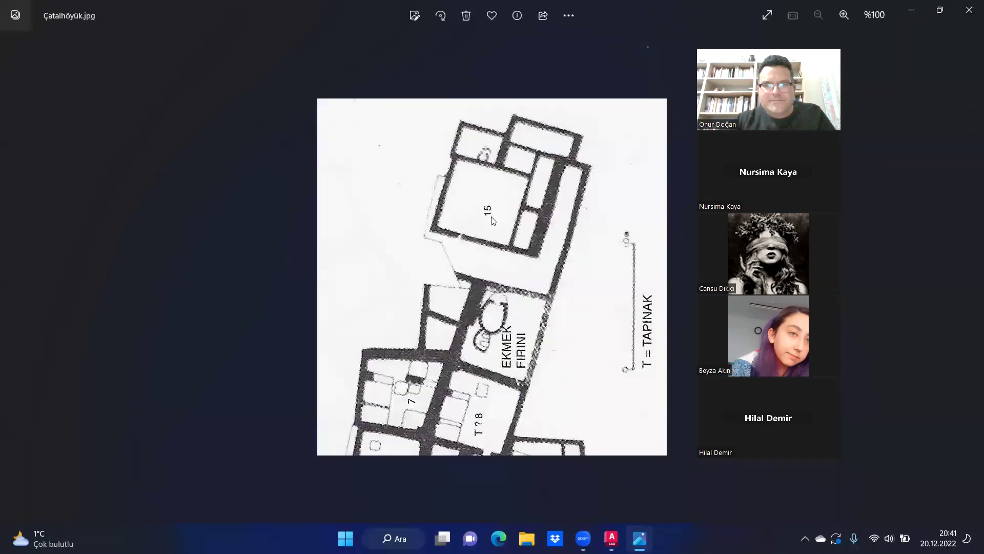
pyautogui.rightClick(495, 211)
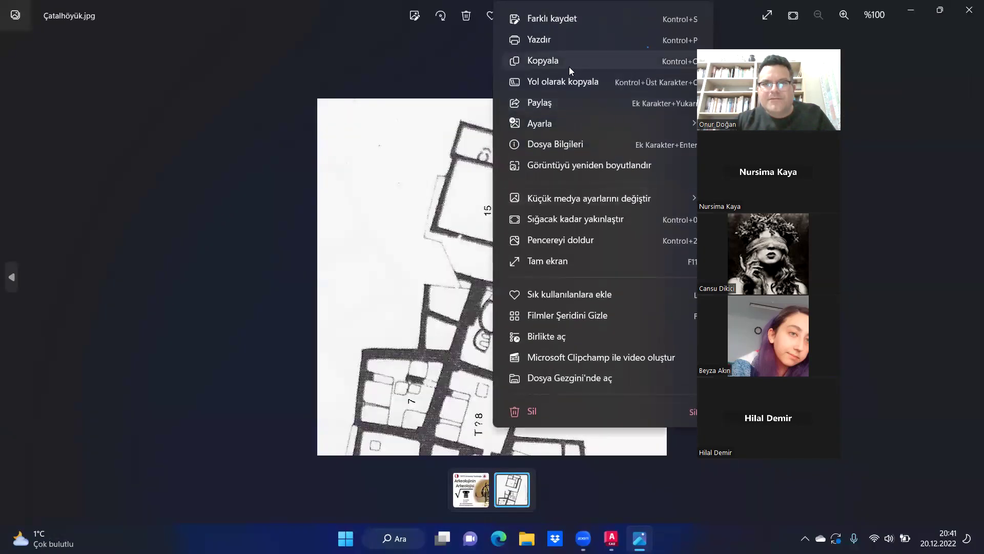
pyautogui.click(567, 64)
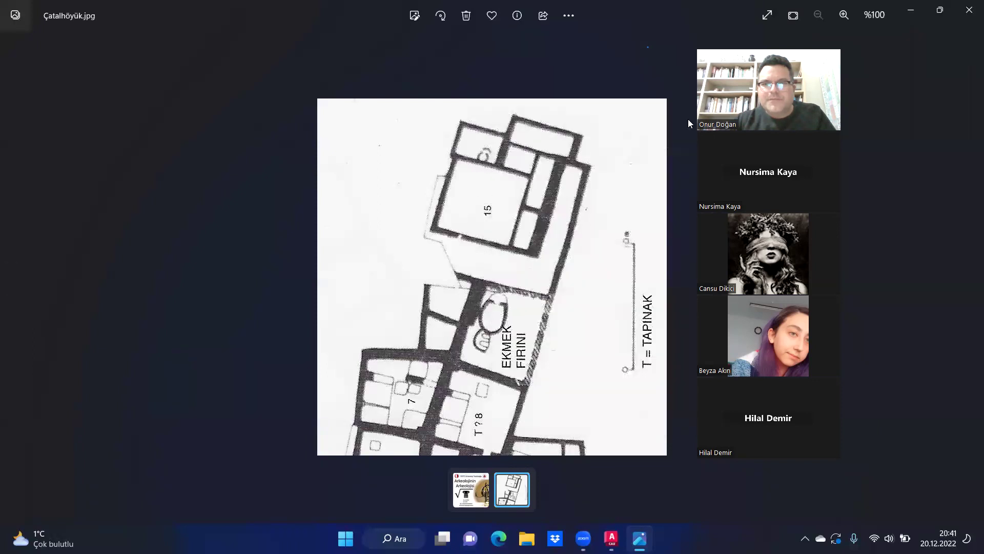
pyautogui.rightClick(486, 221)
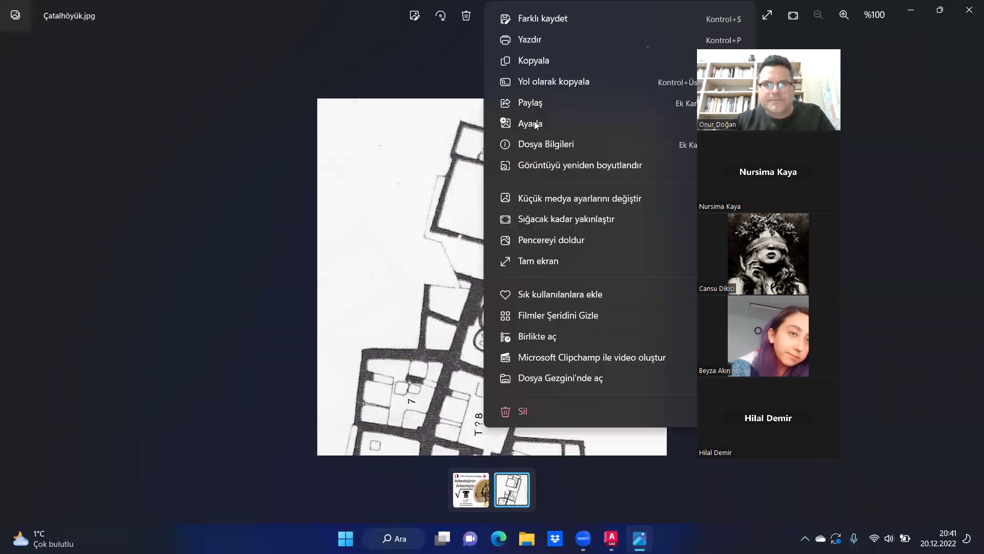
pyautogui.click(537, 61)
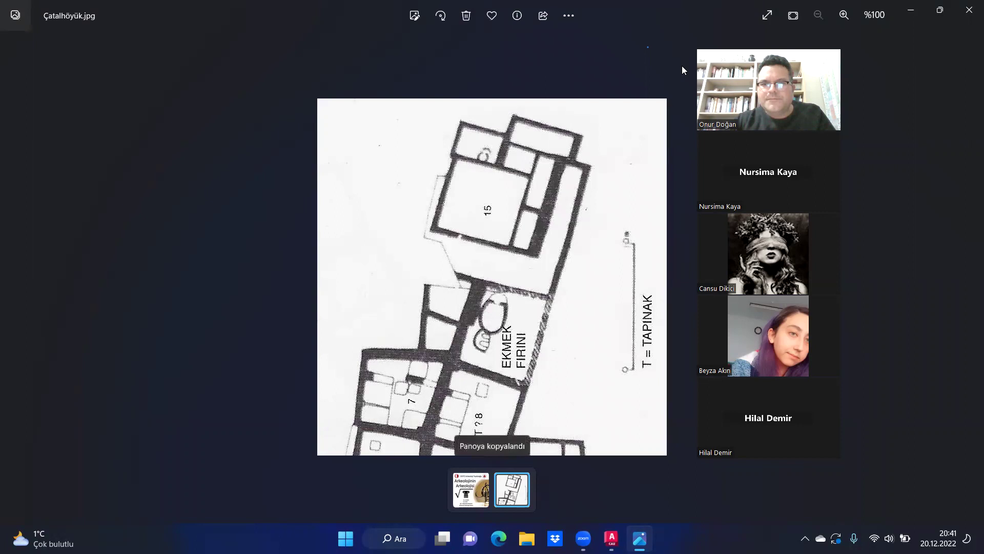
pyautogui.hotkey('alt', 'Tab')
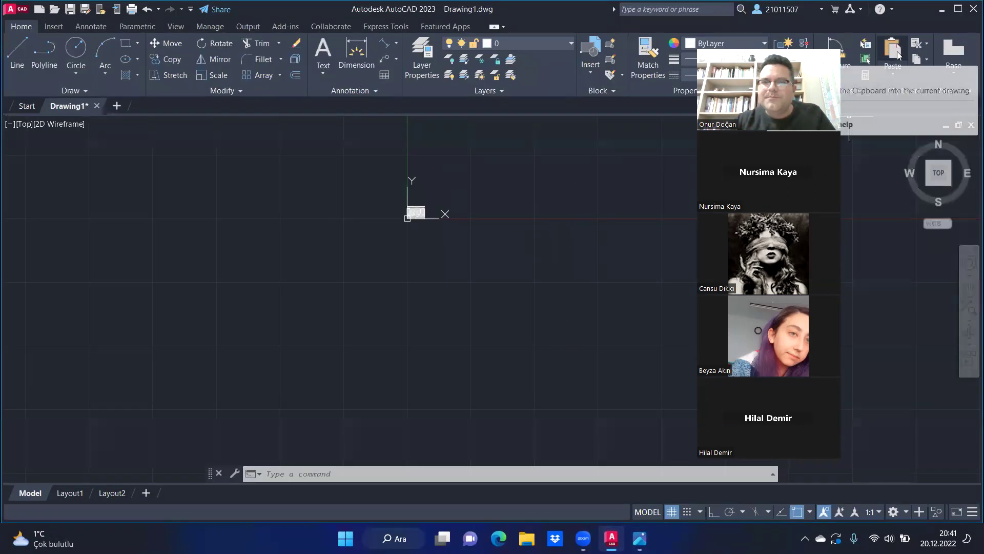
# - Paste the plan image at insertion point 0,0 with scale 1 and rotation 0
pyautogui.click(892, 53)
pyautogui.click(513, 175)
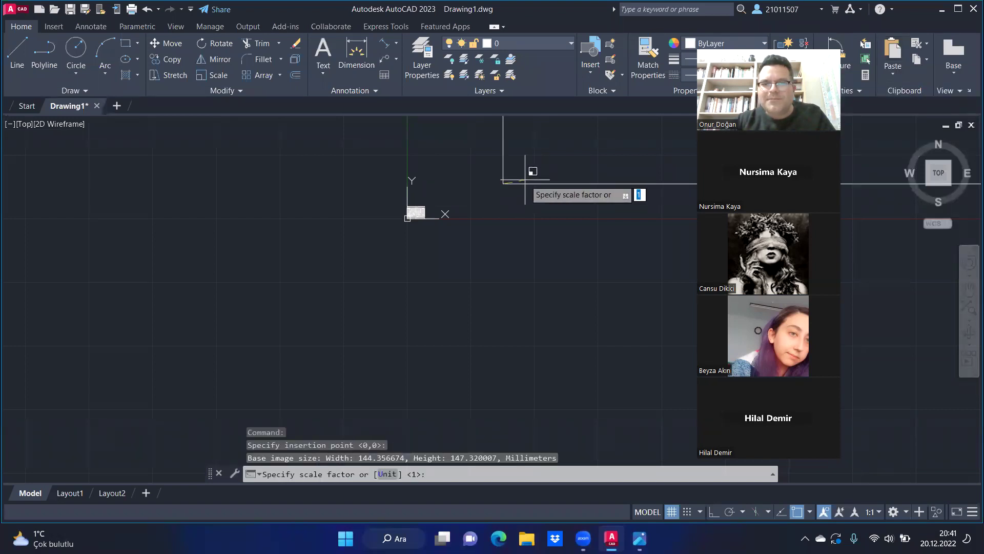
pyautogui.press('Return')
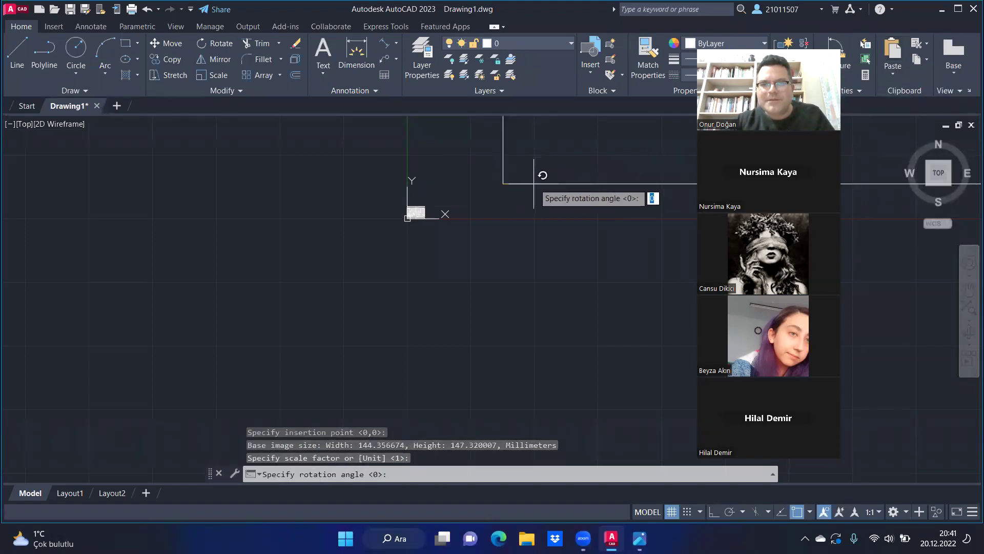
pyautogui.click(535, 184)
# - Zoom in and out to bring the pasted plan image into view
pyautogui.scroll(-2, 481, 213)
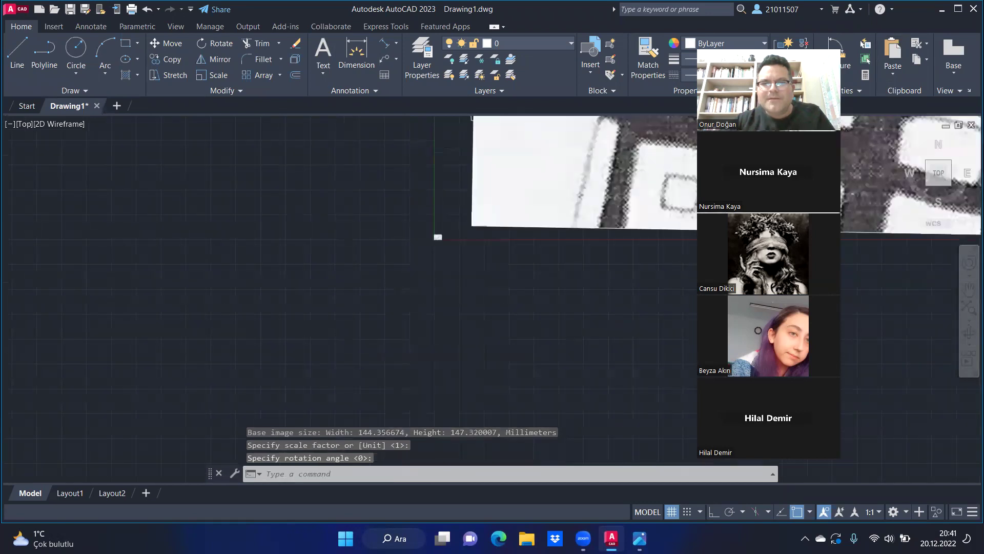
pyautogui.scroll(-3, 579, 177)
pyautogui.scroll(2, 582, 171)
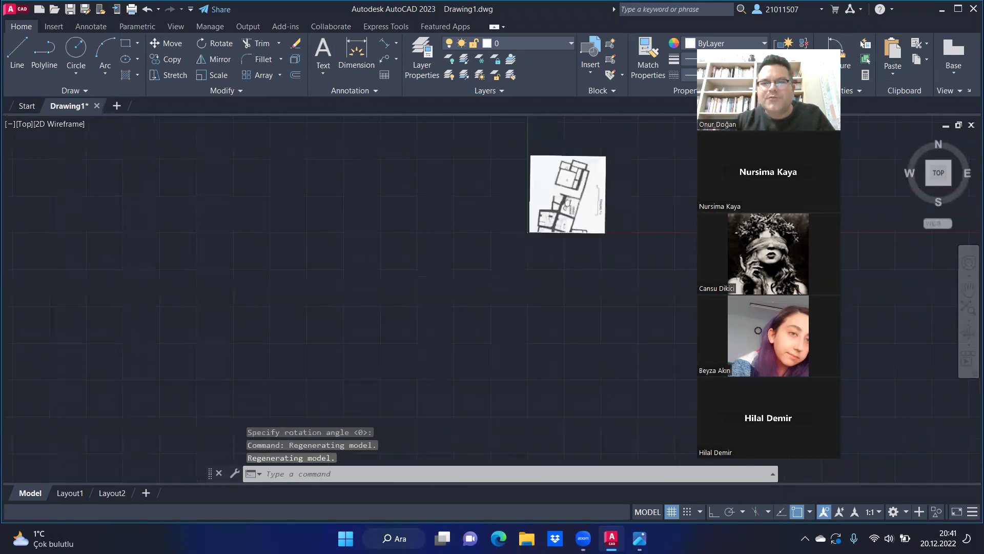
pyautogui.scroll(2, 582, 172)
pyautogui.scroll(2, 582, 172)
pyautogui.scroll(-4, 542, 165)
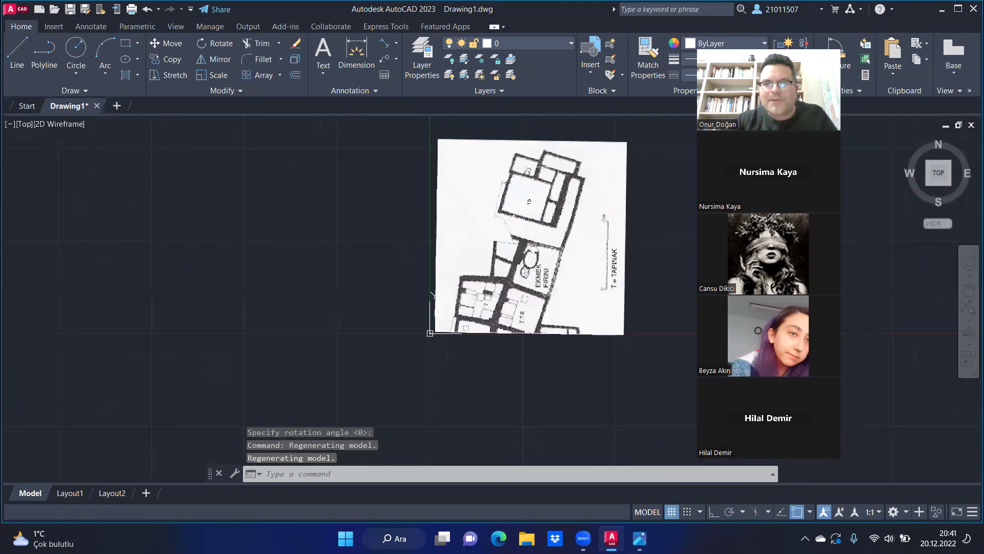
pyautogui.scroll(3, 482, 325)
pyautogui.press('Escape')
pyautogui.press('Escape')
pyautogui.scroll(-1, 492, 307)
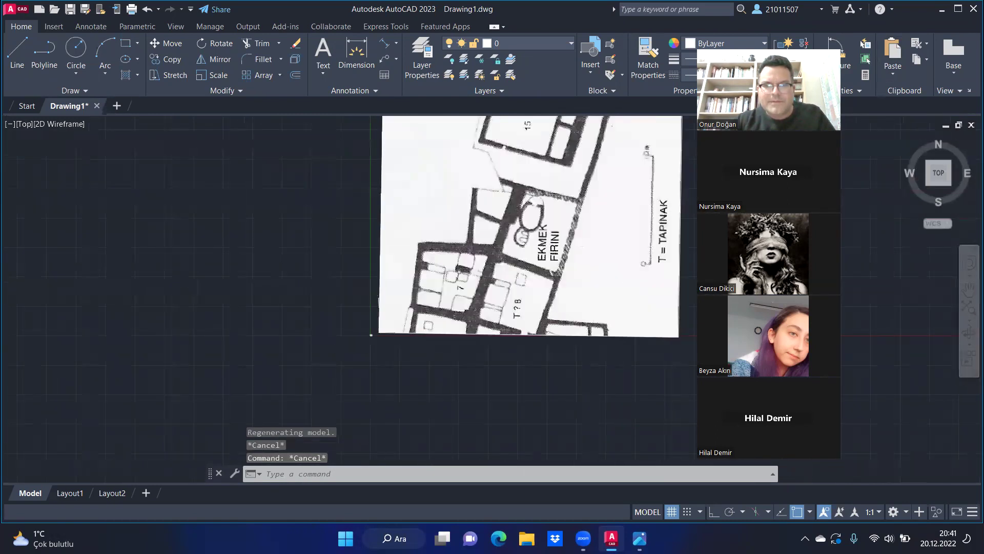
pyautogui.scroll(-1, 493, 308)
pyautogui.scroll(-2, 495, 289)
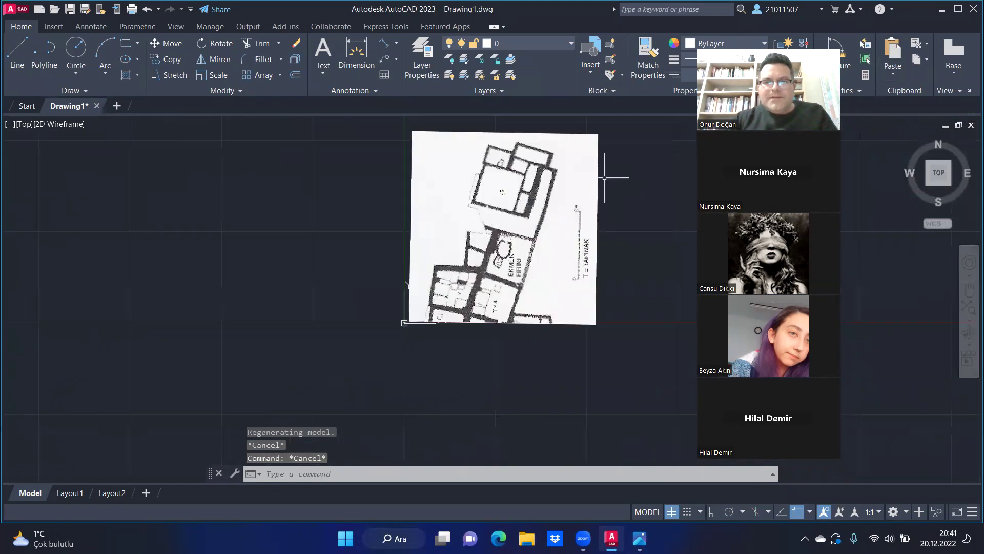
pyautogui.scroll(-3, 636, 160)
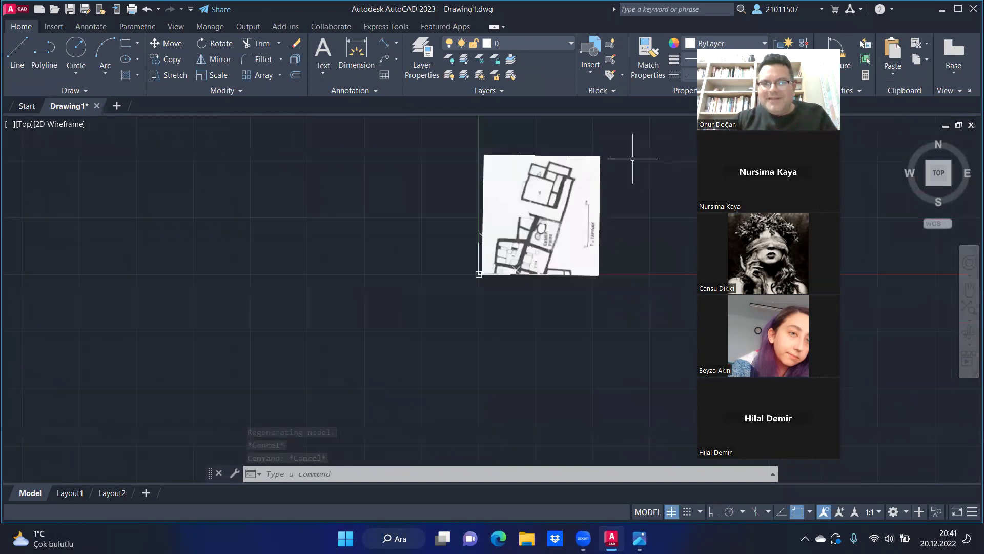
pyautogui.scroll(5, 611, 154)
pyautogui.scroll(-3, 588, 151)
pyautogui.scroll(1, 567, 138)
pyautogui.scroll(-1, 589, 143)
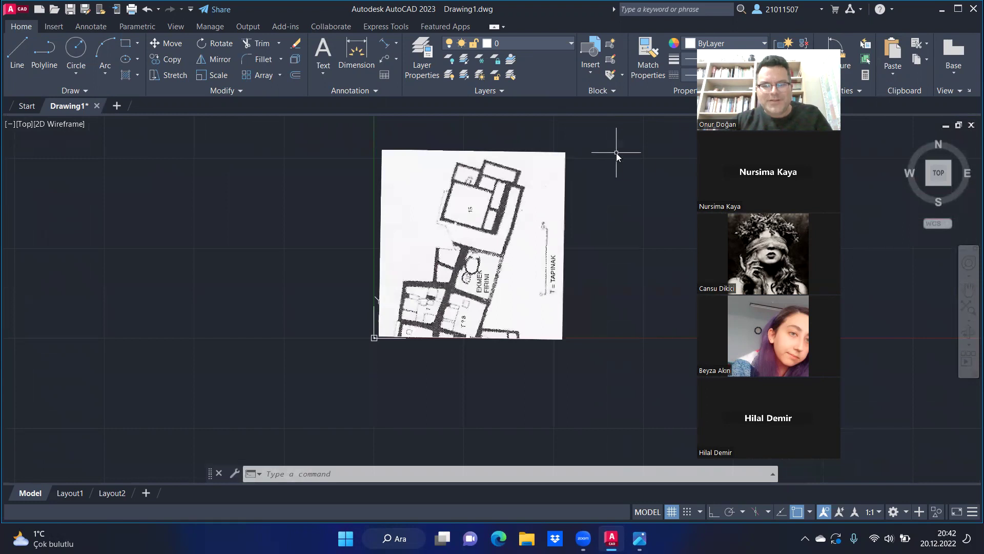
pyautogui.write('RO')
# - Rotate the plan image -90° about its lower-left corner with Ortho on
pyautogui.press('Return')
pyautogui.click(583, 139)
pyautogui.click(527, 207)
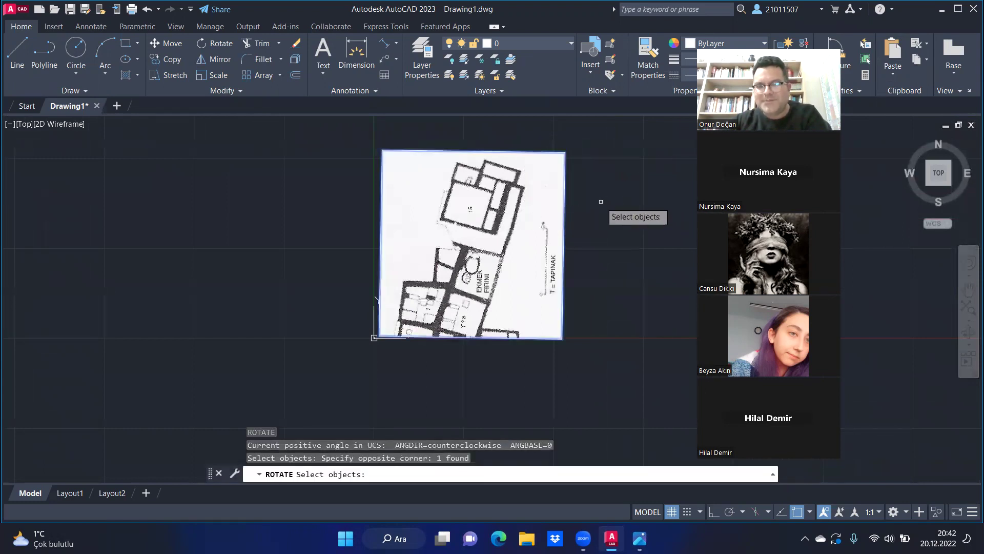
pyautogui.press('Return')
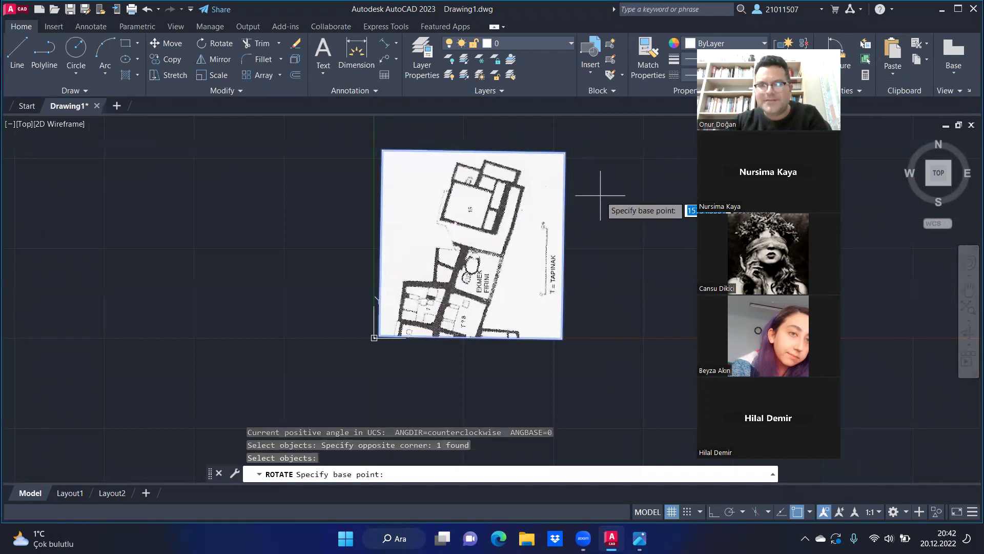
pyautogui.click(602, 194)
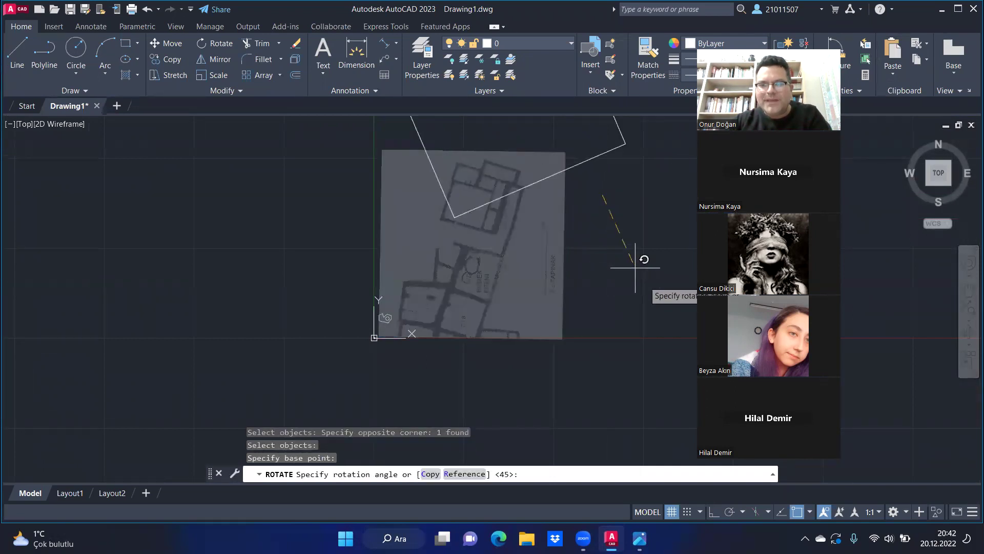
pyautogui.click(715, 512)
pyautogui.click(637, 374)
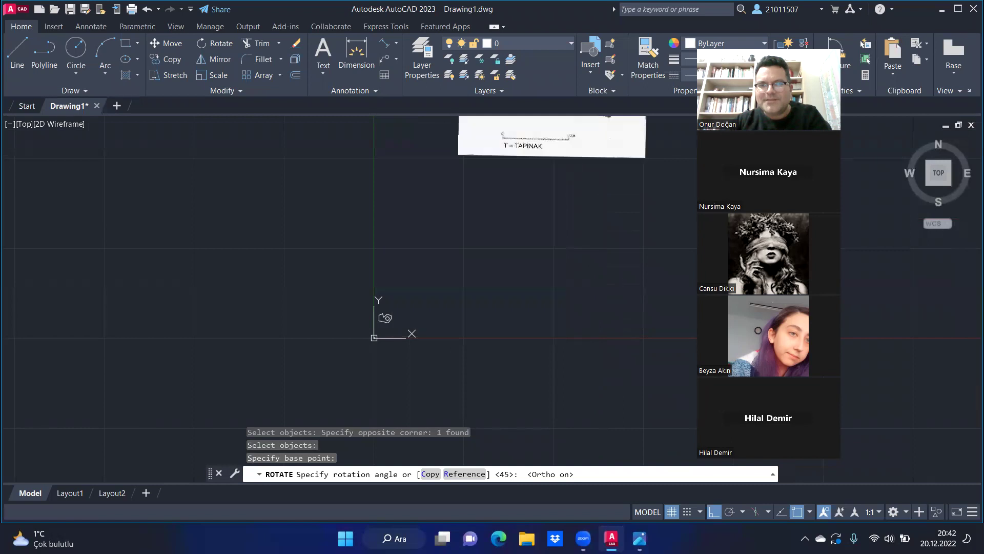
# - Pan and zoom the view toward Building 15 on the rotated plan
pyautogui.scroll(-2, 528, 290)
pyautogui.scroll(8, 561, 143)
pyautogui.scroll(-3, 561, 143)
pyautogui.scroll(4, 561, 143)
pyautogui.scroll(-4, 487, 272)
pyautogui.scroll(3, 487, 272)
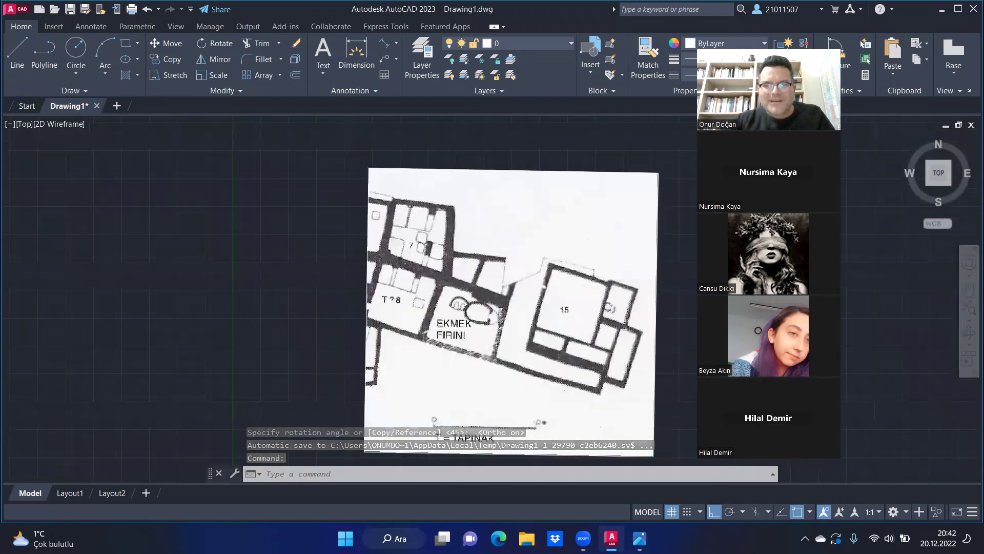
pyautogui.moveTo(513, 287); pyautogui.dragTo(487, 261, button='middle')
pyautogui.scroll(2, 487, 230)
pyautogui.scroll(-3, 487, 230)
pyautogui.scroll(4, 487, 231)
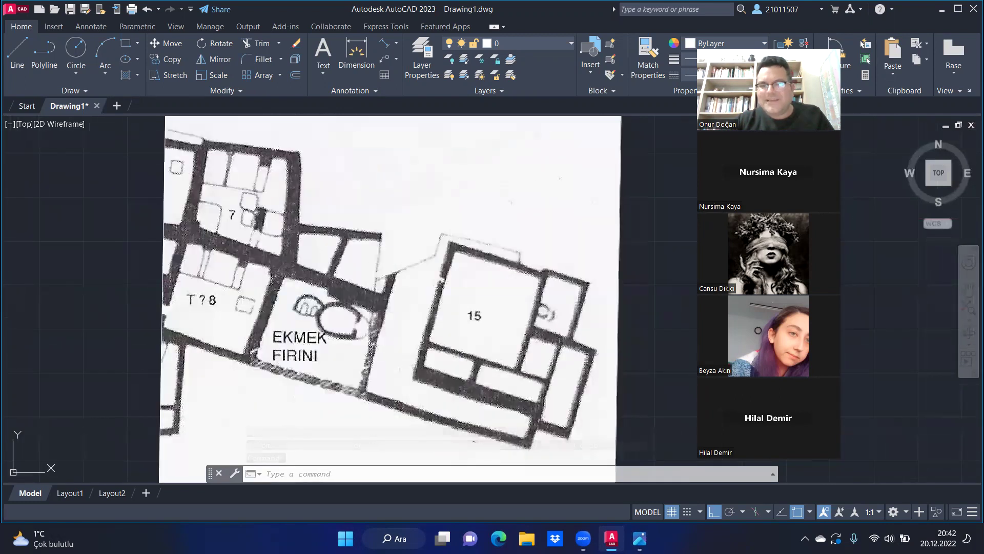
pyautogui.scroll(-3, 505, 234)
pyautogui.scroll(3, 505, 235)
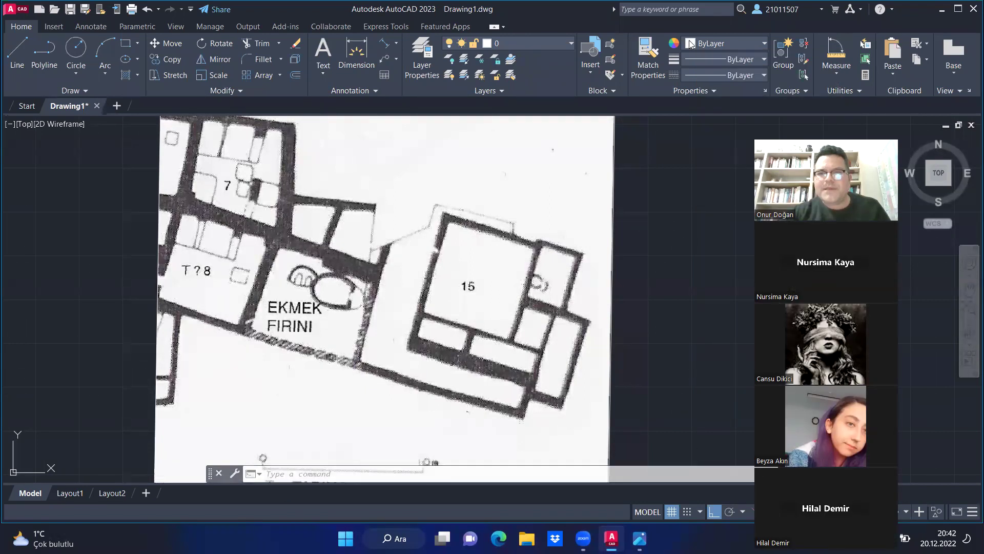
# - Set the current object colour to Red from the Properties panel
pyautogui.click(721, 43)
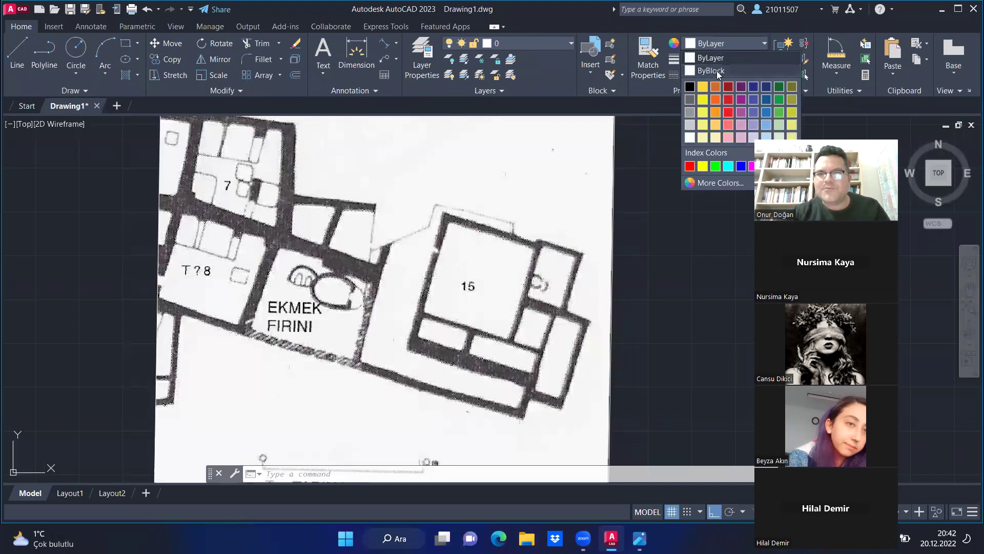
pyautogui.click(690, 167)
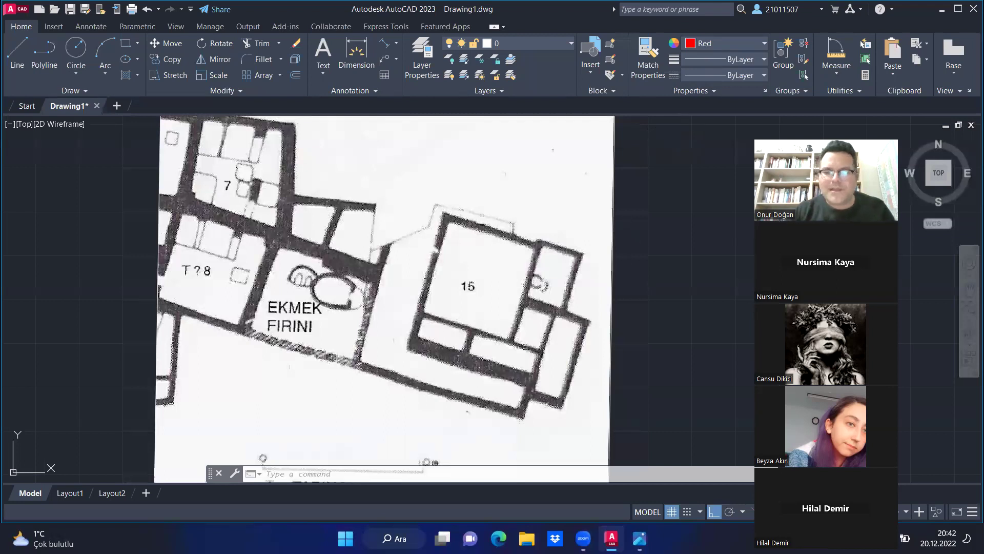
pyautogui.write('pl')
# - Start the polyline command after cancelling a mistyped first attempt
pyautogui.press('Return')
pyautogui.write('ne')
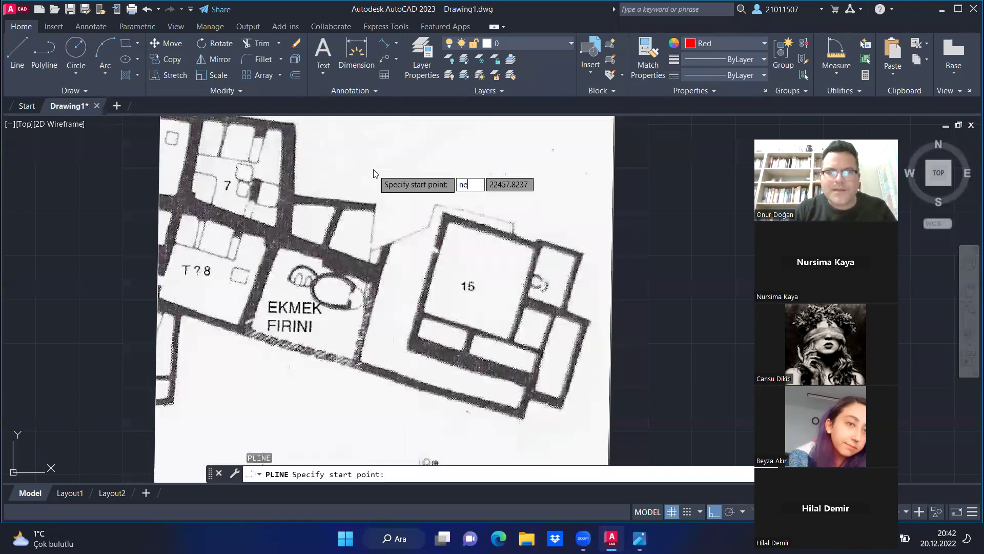
pyautogui.press('BackSpace')
pyautogui.press('BackSpace')
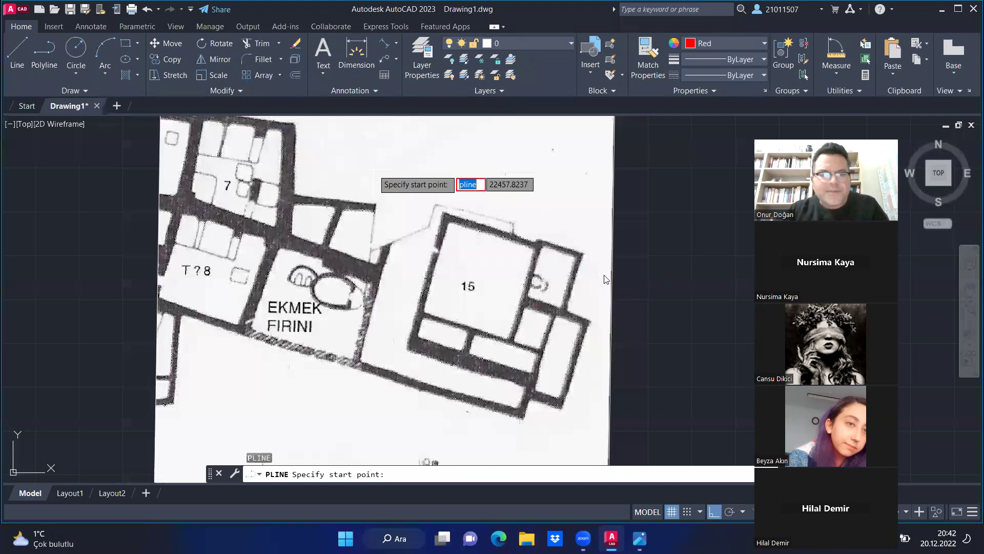
pyautogui.press('Escape')
pyautogui.press('Escape')
pyautogui.press('Escape')
pyautogui.scroll(-5, 649, 277)
pyautogui.scroll(3, 650, 275)
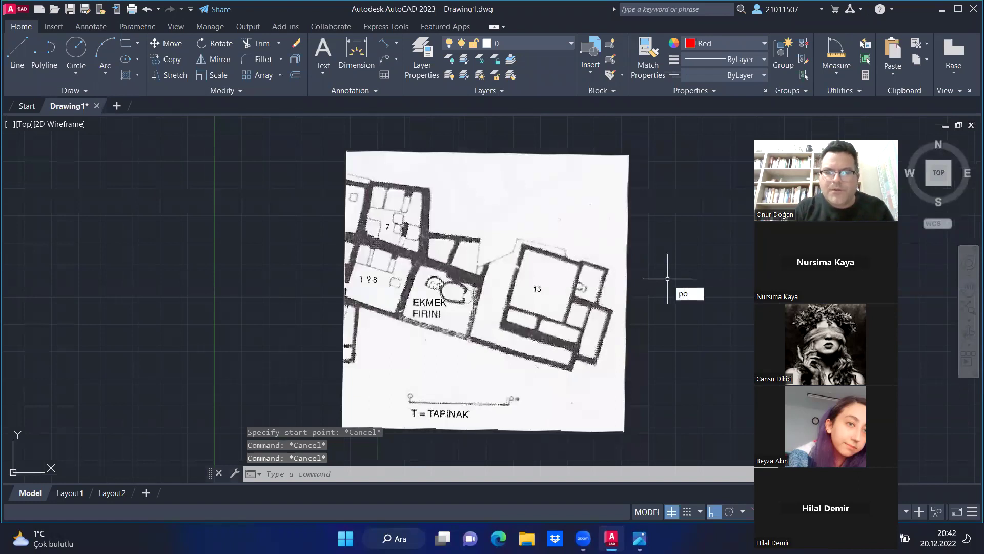
pyautogui.press('BackSpace')
pyautogui.write('LIne')
pyautogui.press('Return')
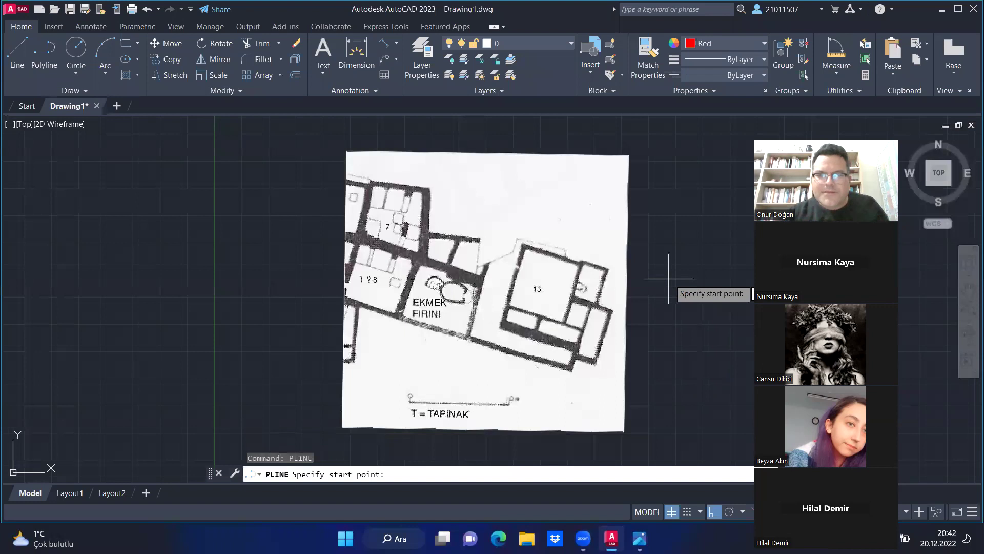
pyautogui.scroll(6, 503, 328)
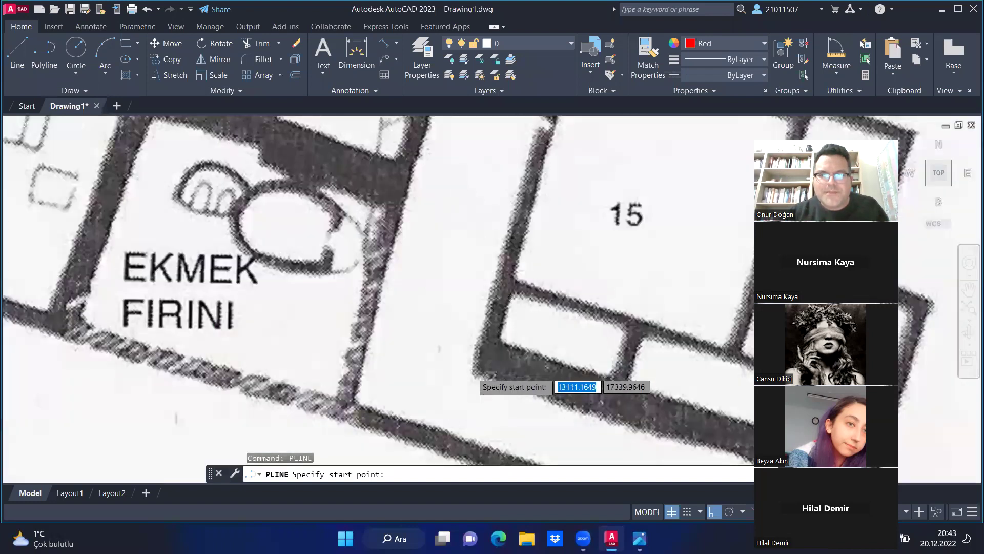
# - With Ortho off, trace Building 15's start point, top-left corner, top-wall steps and top-right corner
pyautogui.click(470, 370)
pyautogui.scroll(-3, 471, 371)
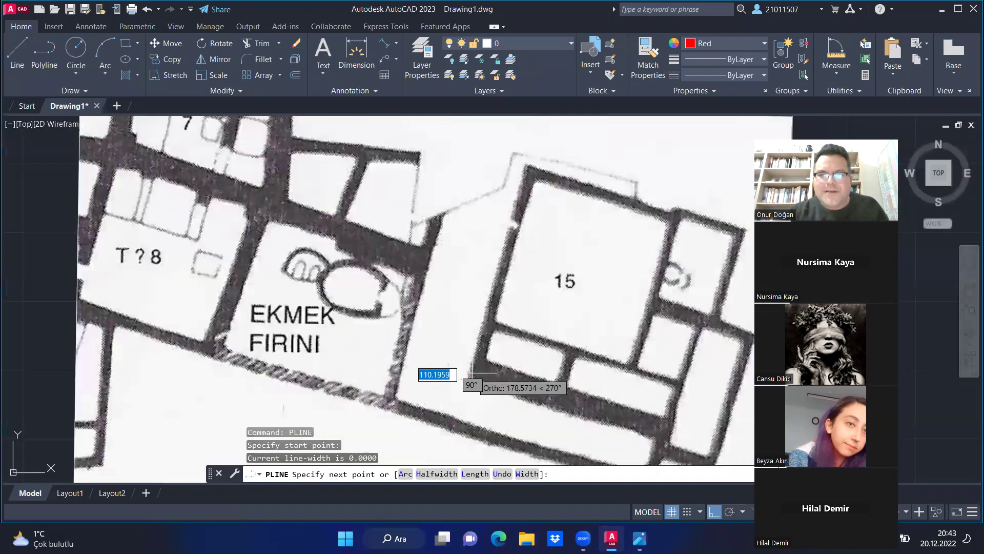
pyautogui.scroll(-3, 472, 371)
pyautogui.click(714, 512)
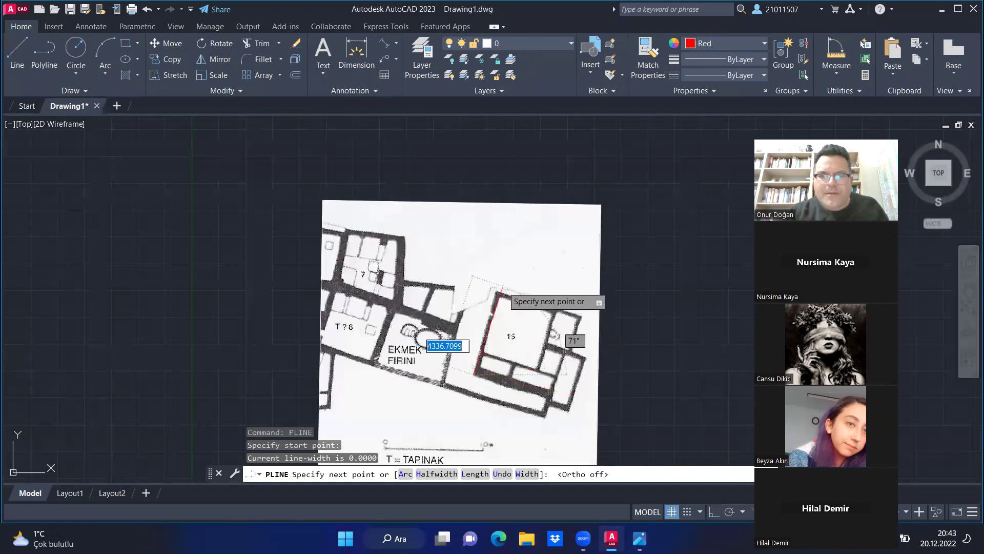
pyautogui.scroll(3, 502, 287)
pyautogui.scroll(3, 477, 305)
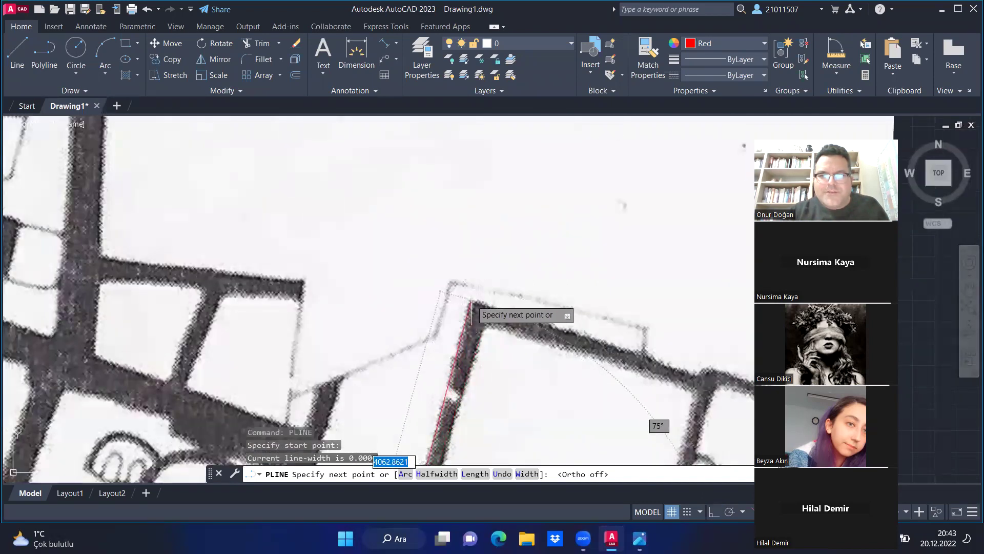
pyautogui.click(471, 299)
pyautogui.scroll(-3, 470, 299)
pyautogui.scroll(-2, 415, 313)
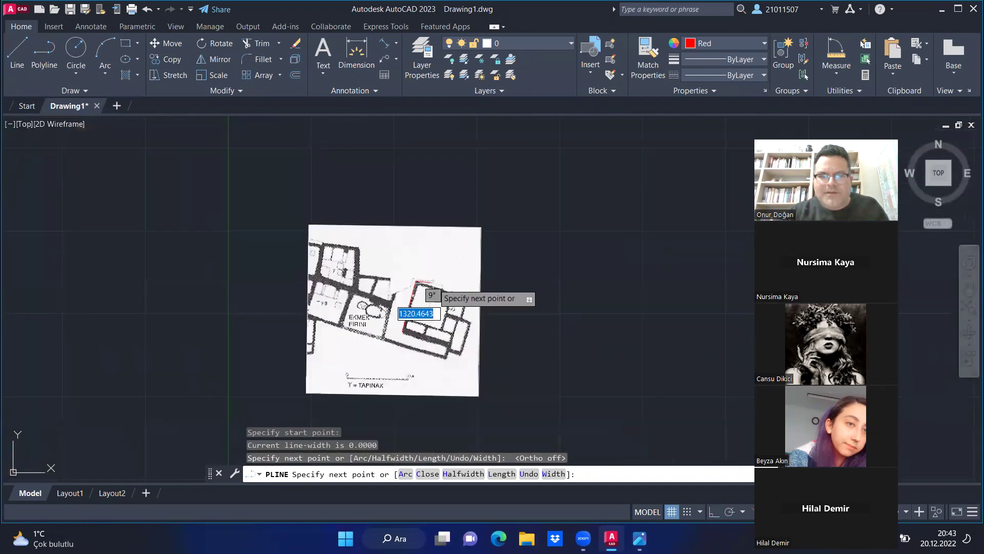
pyautogui.scroll(3, 441, 297)
pyautogui.scroll(3, 505, 352)
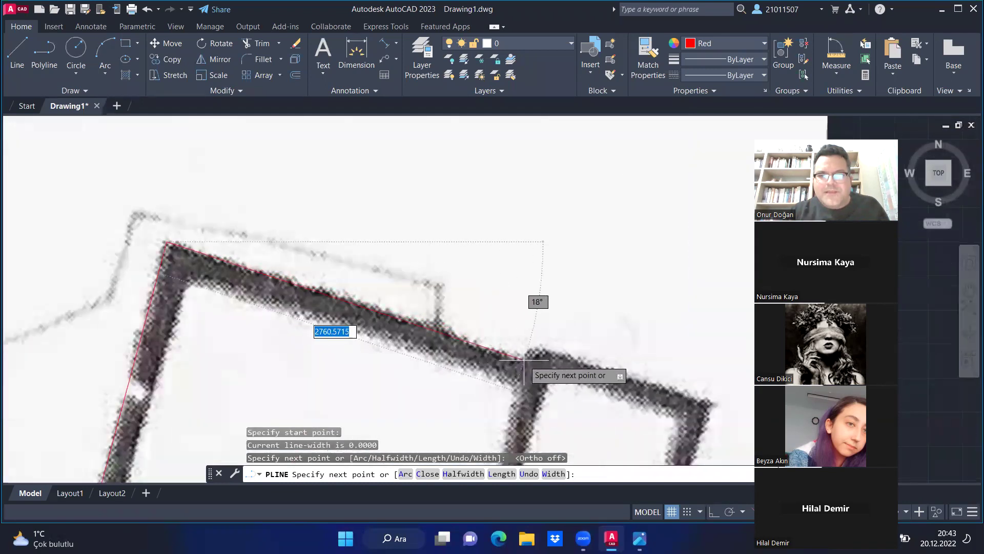
pyautogui.scroll(3, 531, 354)
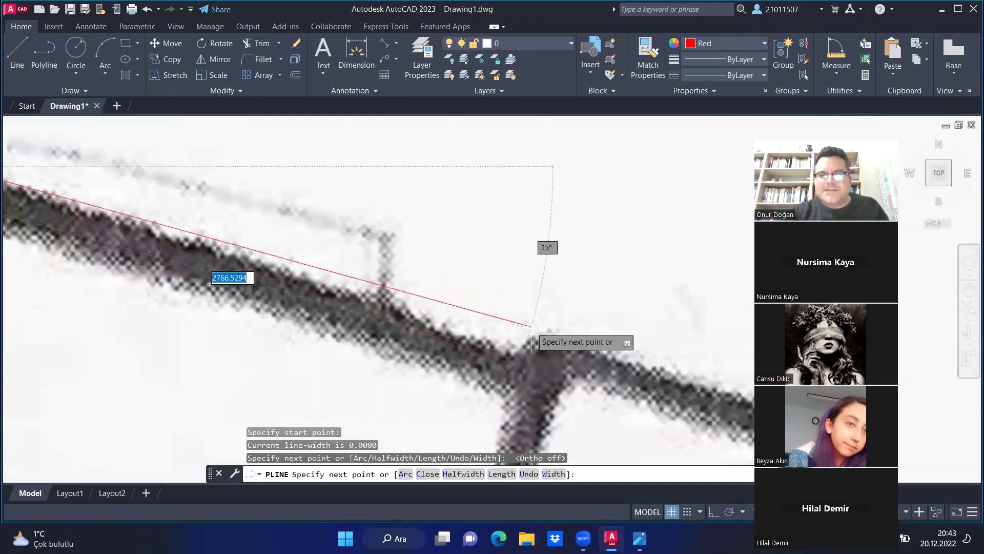
pyautogui.scroll(-3, 530, 310)
pyautogui.scroll(-2, 524, 302)
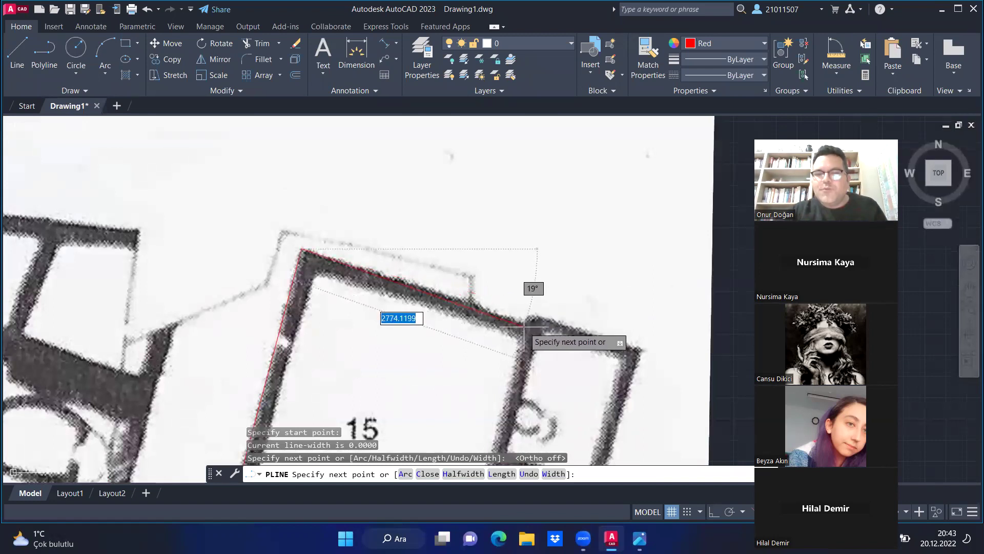
pyautogui.scroll(5, 527, 320)
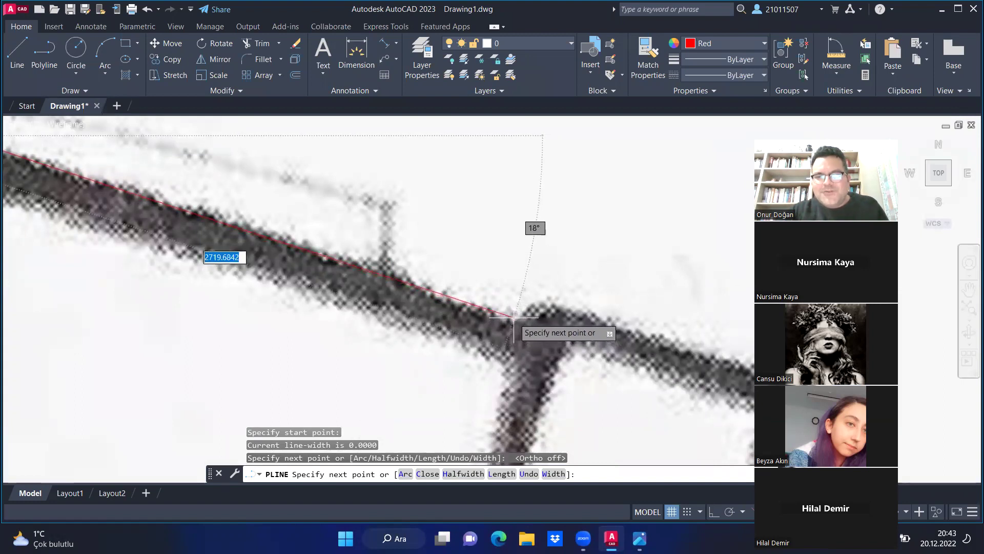
pyautogui.click(514, 318)
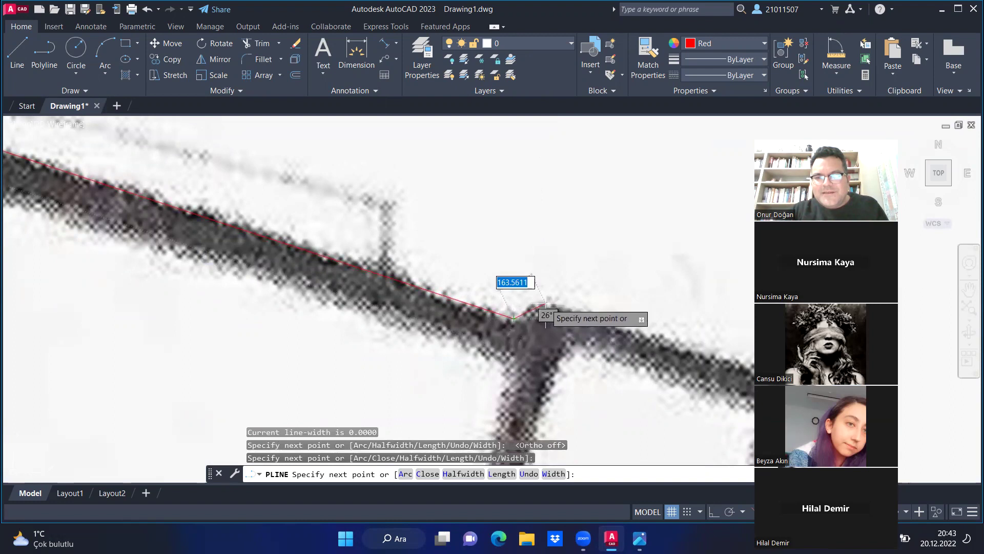
pyautogui.click(545, 306)
pyautogui.scroll(-5, 473, 288)
pyautogui.scroll(3, 544, 297)
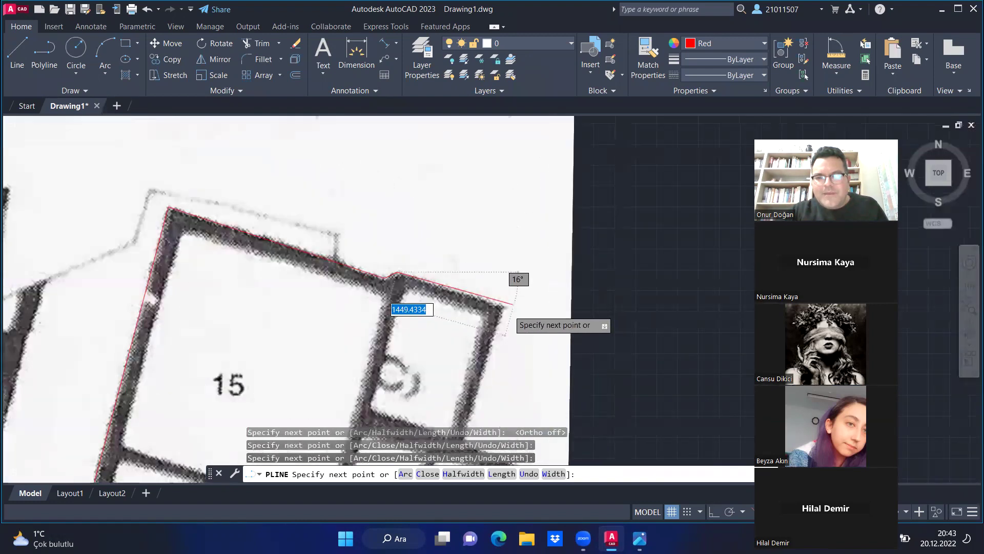
pyautogui.scroll(3, 513, 302)
pyautogui.click(496, 308)
# - Trace the lower-right, inner and bottom-wall corners, then close the outline at its start point
pyautogui.scroll(-4, 538, 266)
pyautogui.scroll(3, 533, 287)
pyautogui.scroll(2, 538, 303)
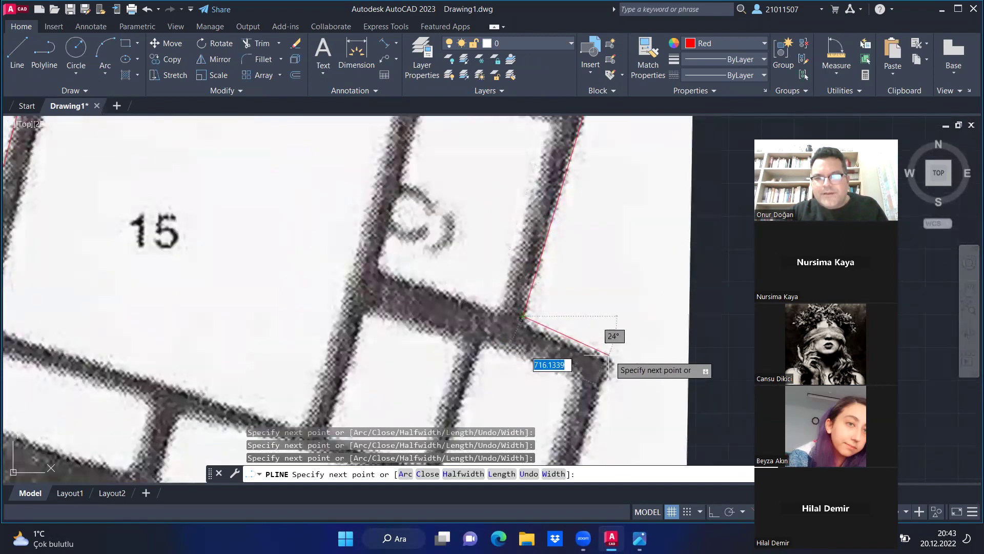
pyautogui.scroll(-3, 605, 318)
pyautogui.scroll(-2, 589, 287)
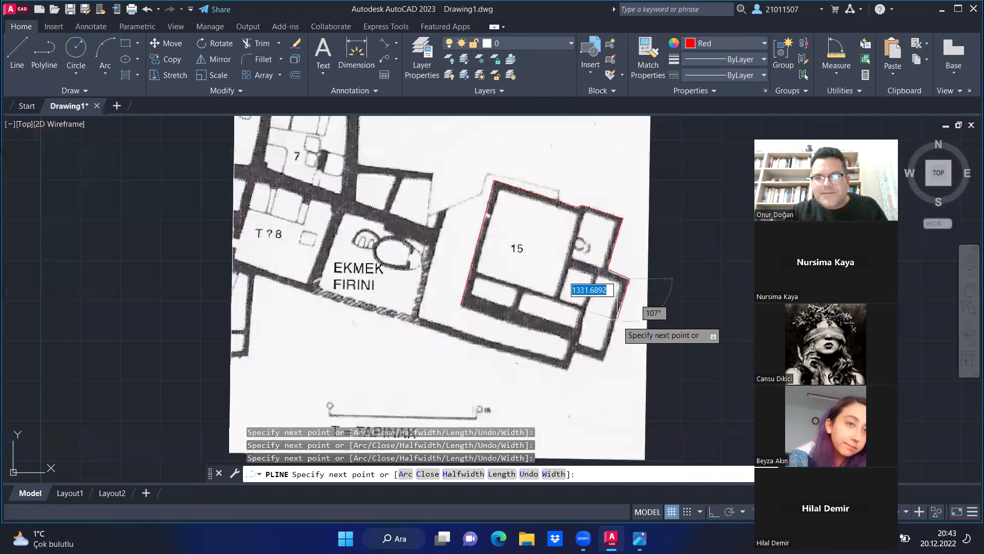
pyautogui.scroll(5, 616, 349)
pyautogui.scroll(3, 604, 359)
pyautogui.click(596, 349)
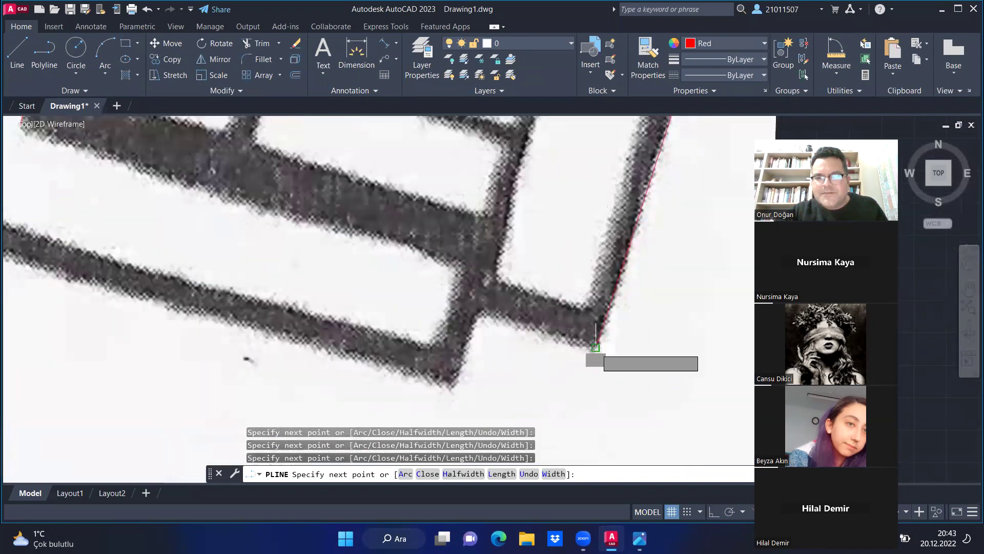
pyautogui.click(480, 310)
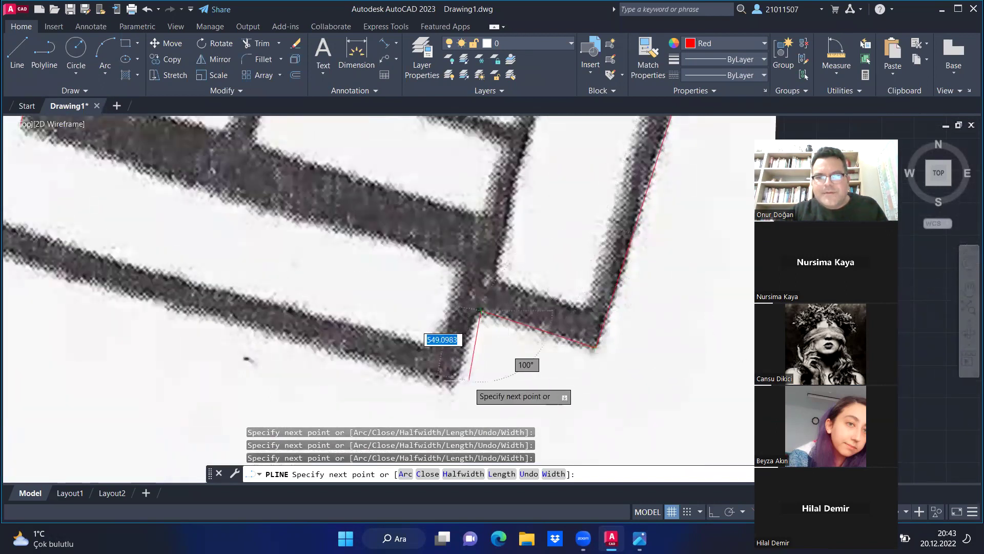
pyautogui.scroll(-5, 615, 317)
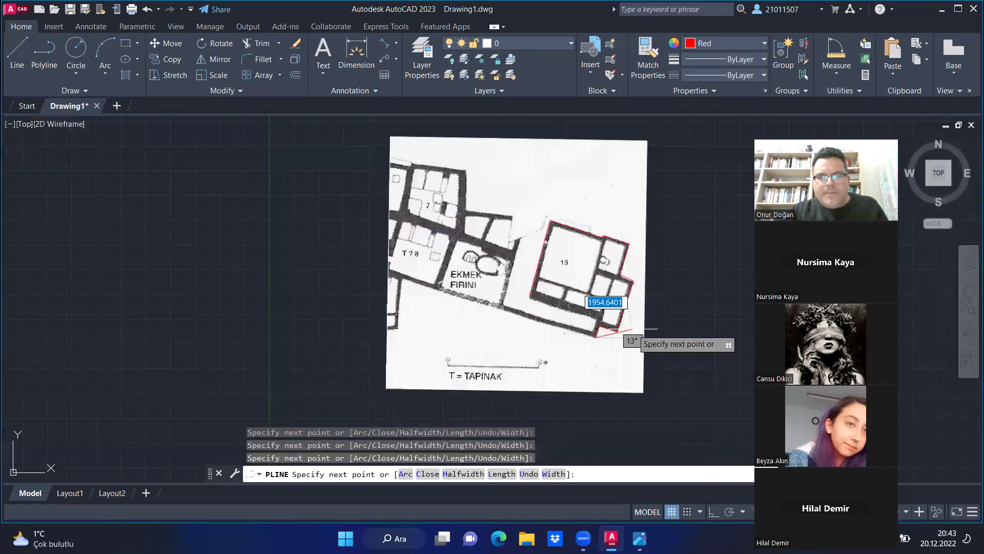
pyautogui.scroll(3, 512, 328)
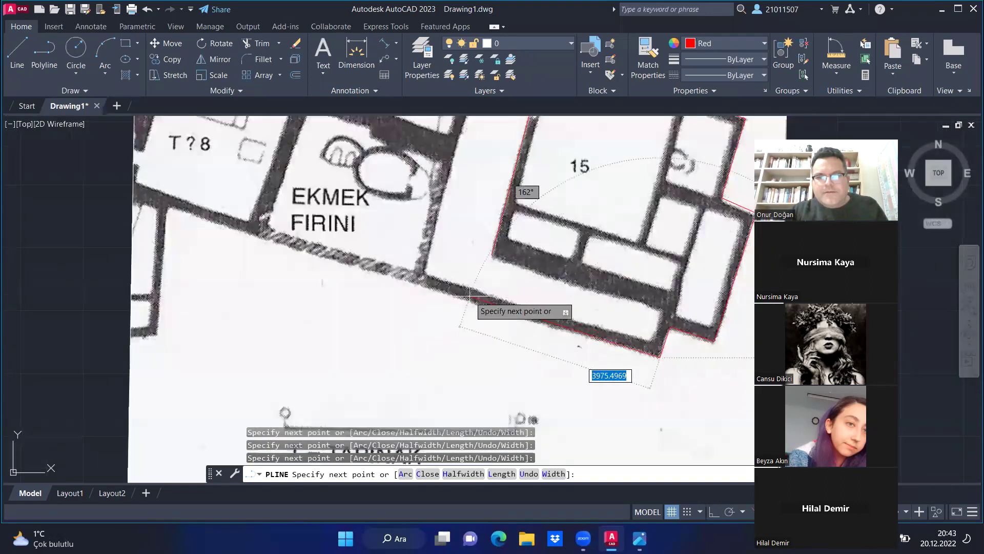
pyautogui.scroll(2, 470, 305)
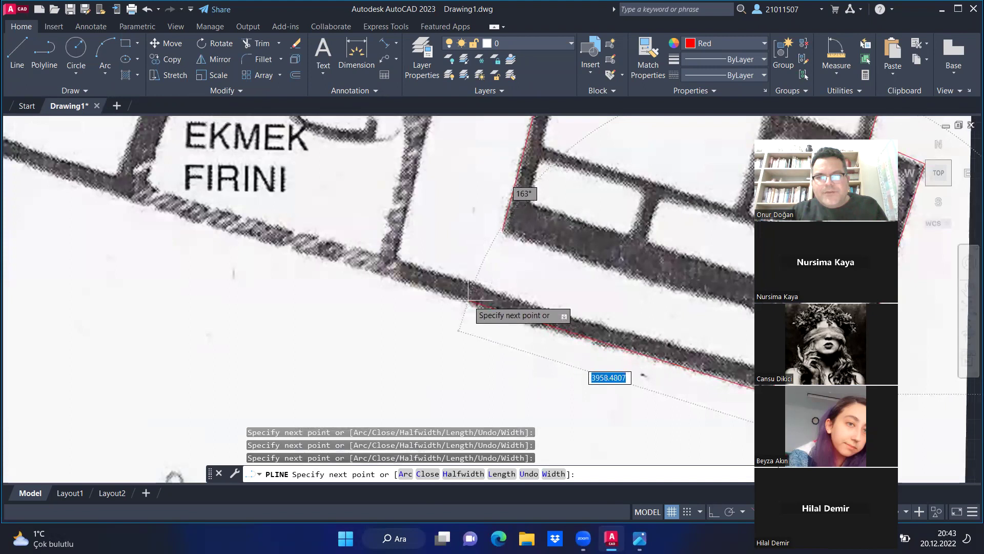
pyautogui.click(470, 305)
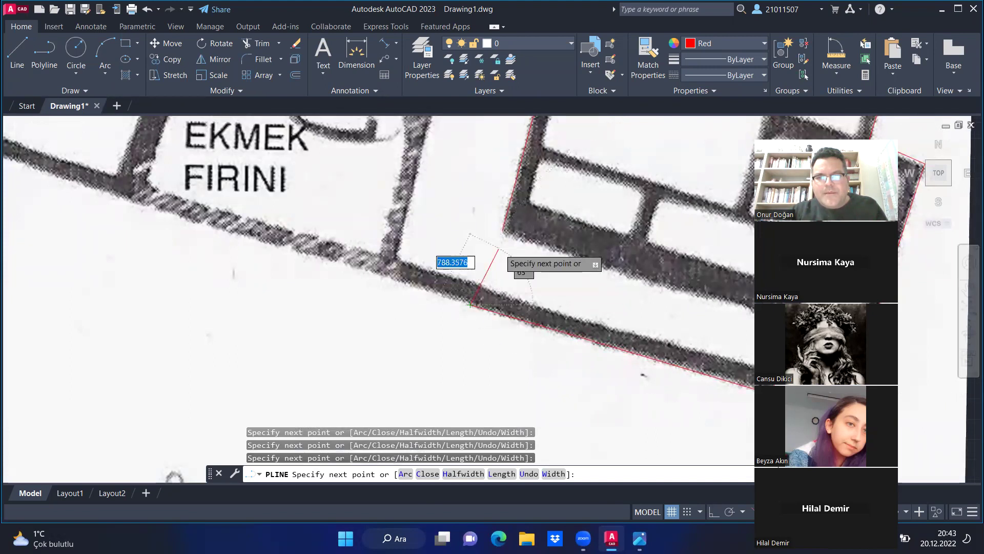
pyautogui.click(503, 231)
pyautogui.press('Return')
# - Trace room 15's main interior with a closed five-corner red polyline
pyautogui.scroll(-5, 429, 251)
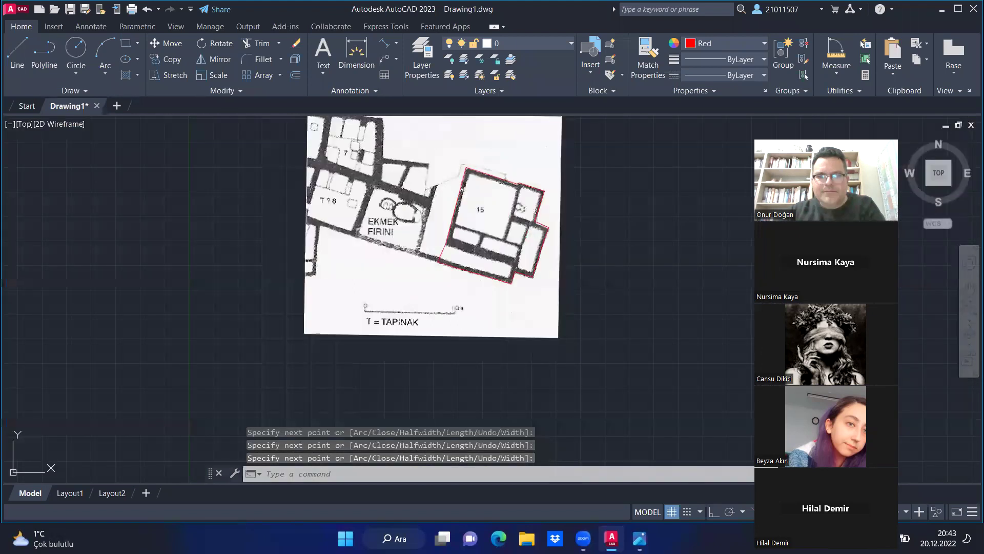
pyautogui.scroll(4, 489, 226)
pyautogui.scroll(-5, 359, 298)
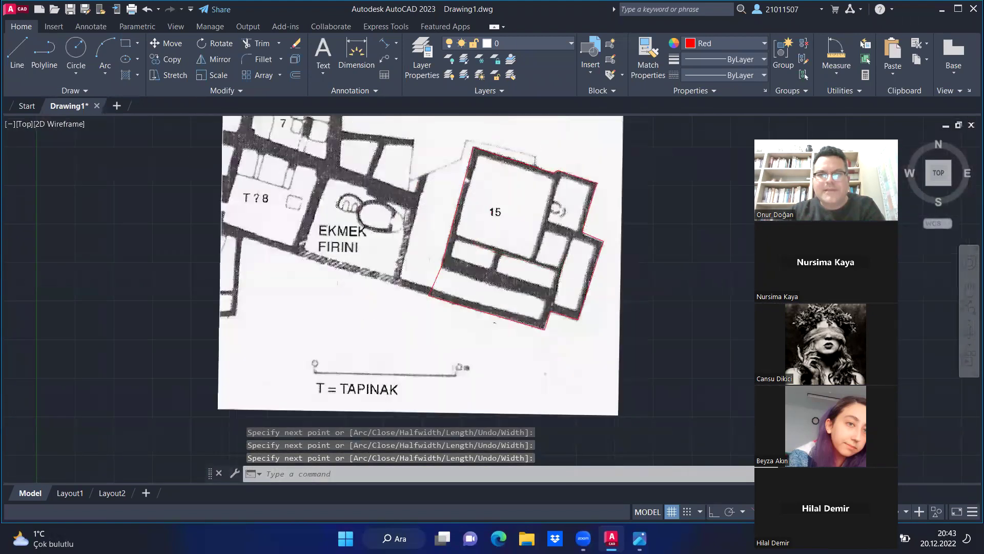
pyautogui.scroll(5, 358, 298)
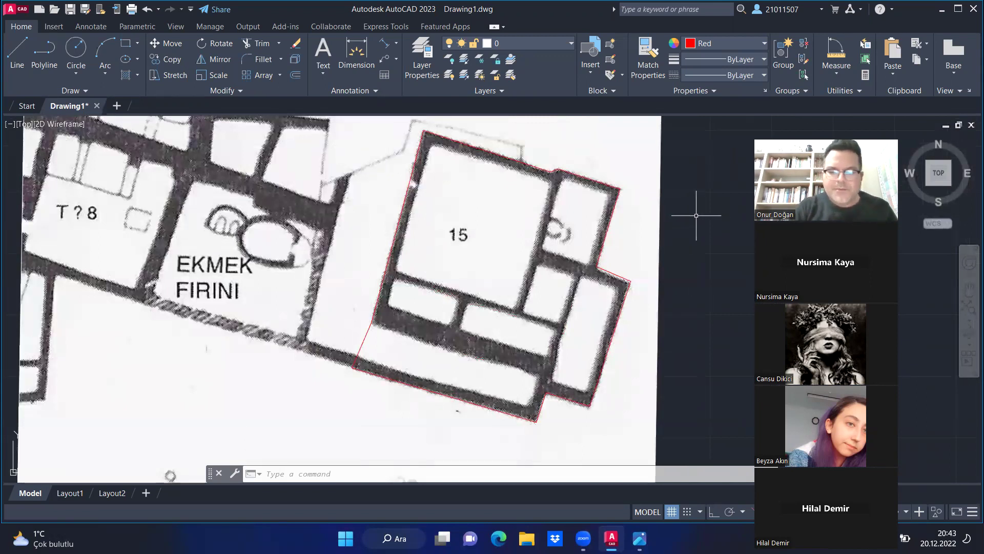
pyautogui.write('plin')
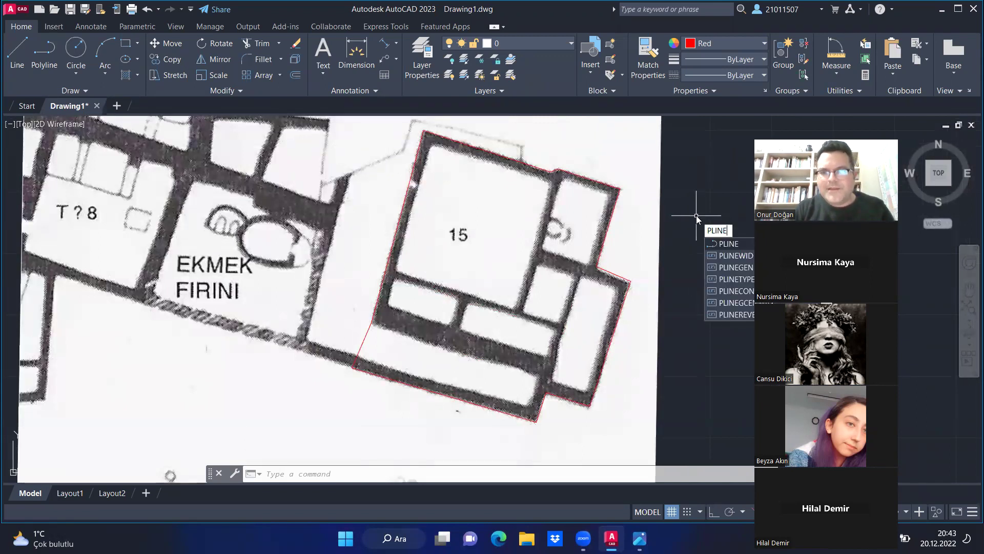
pyautogui.press('Return')
pyautogui.scroll(2, 385, 129)
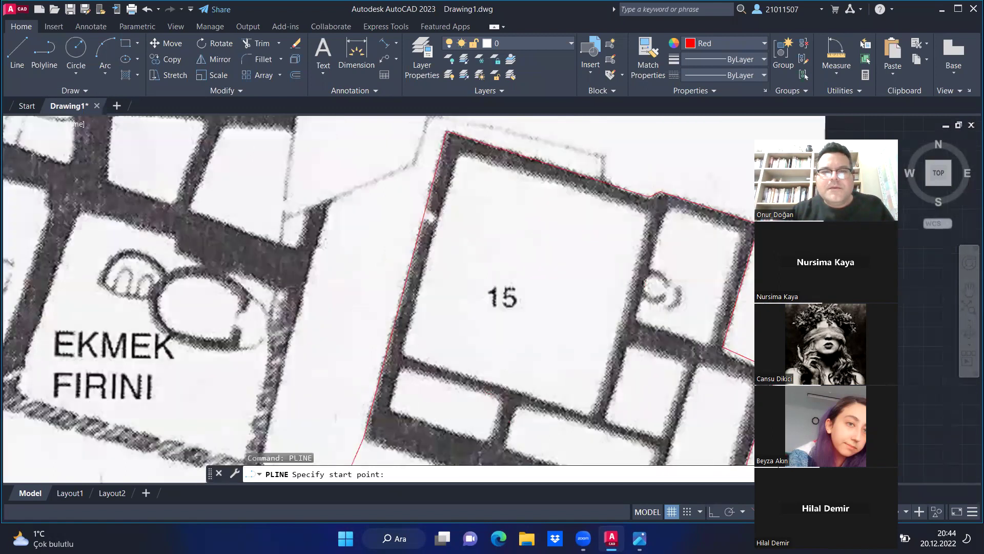
pyautogui.scroll(2, 484, 177)
pyautogui.scroll(-2, 488, 172)
pyautogui.scroll(-1, 486, 170)
pyautogui.scroll(3, 456, 182)
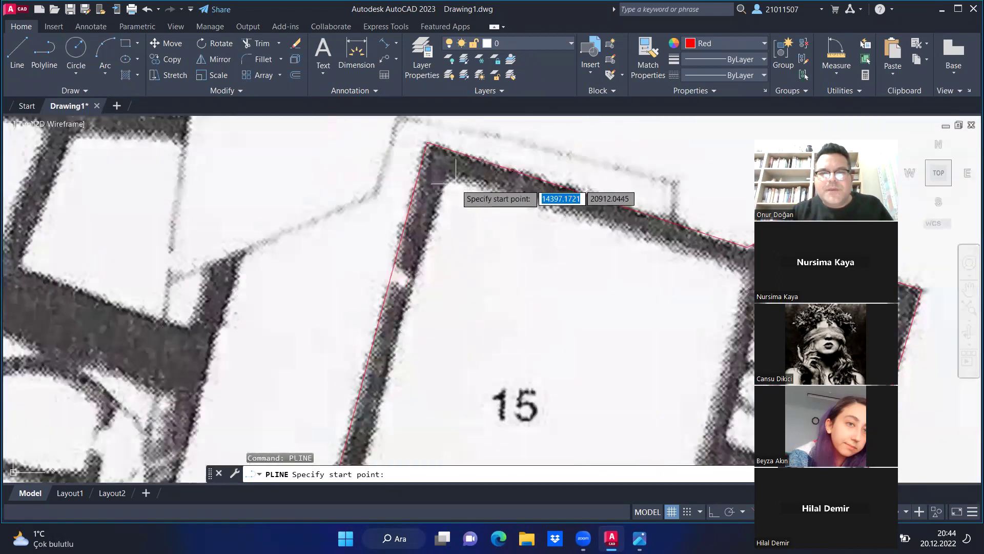
pyautogui.click(449, 180)
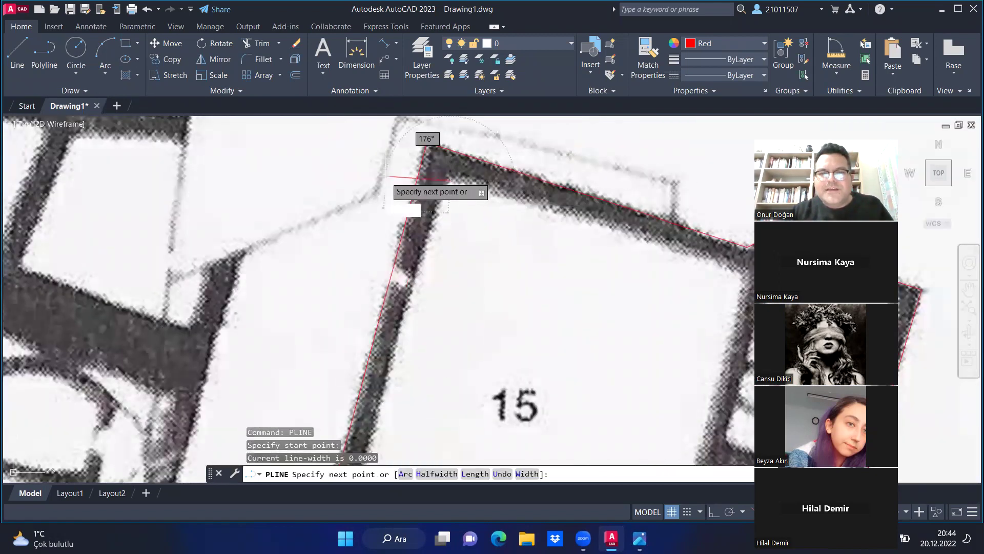
pyautogui.scroll(-3, 410, 185)
pyautogui.scroll(1, 520, 217)
pyautogui.scroll(2, 536, 216)
pyautogui.click(535, 216)
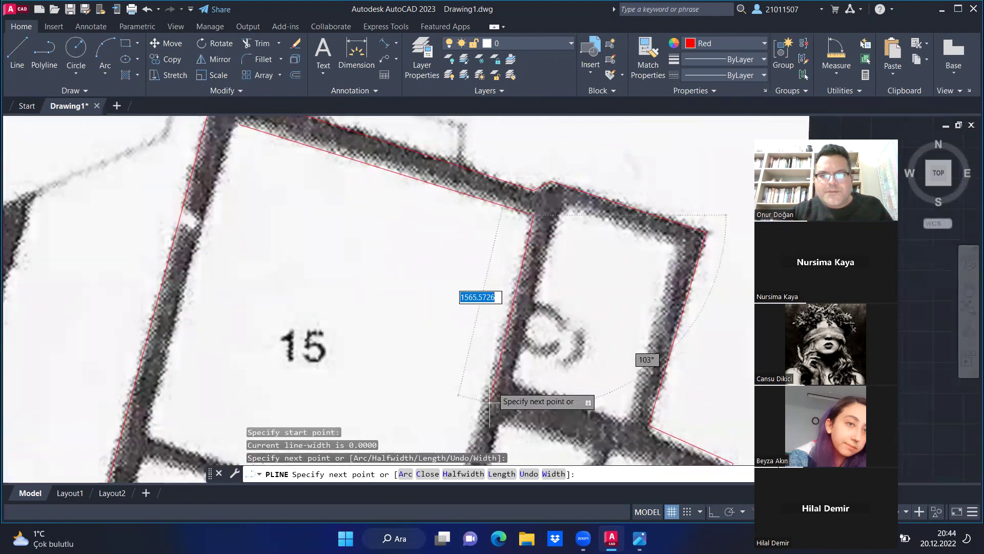
pyautogui.scroll(-1, 513, 359)
pyautogui.scroll(-1, 528, 328)
pyautogui.scroll(3, 510, 385)
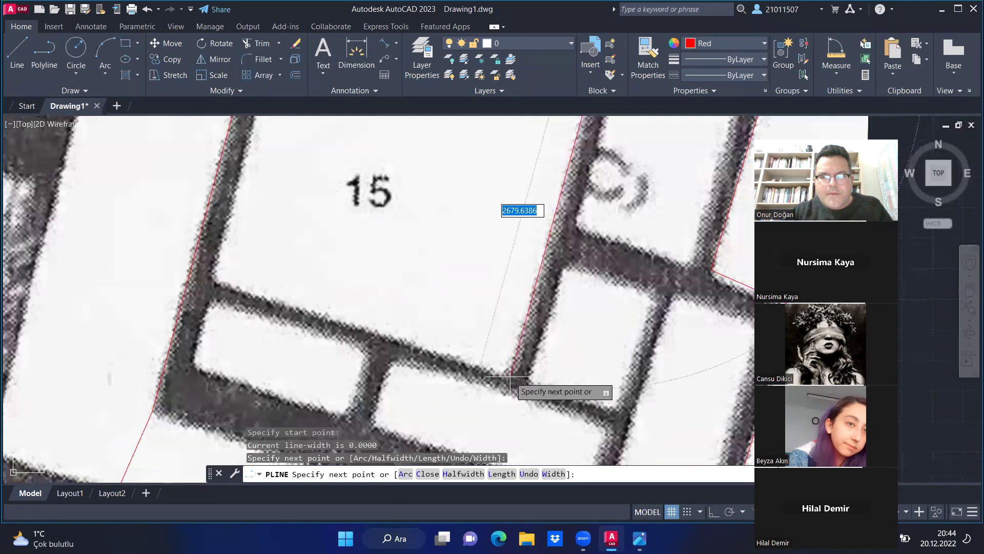
pyautogui.click(511, 377)
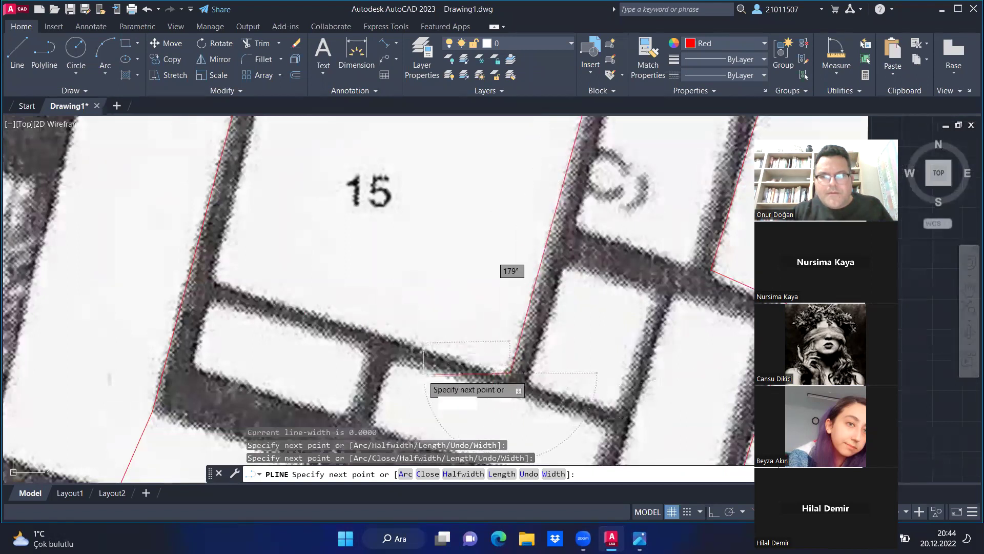
pyautogui.click(220, 280)
pyautogui.scroll(-3, 377, 317)
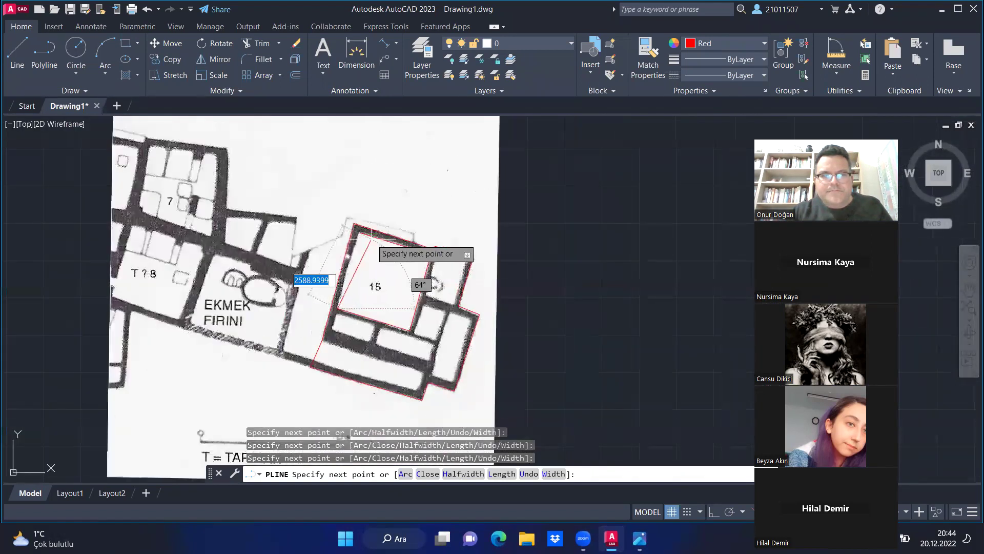
pyautogui.scroll(3, 372, 234)
pyautogui.scroll(3, 344, 223)
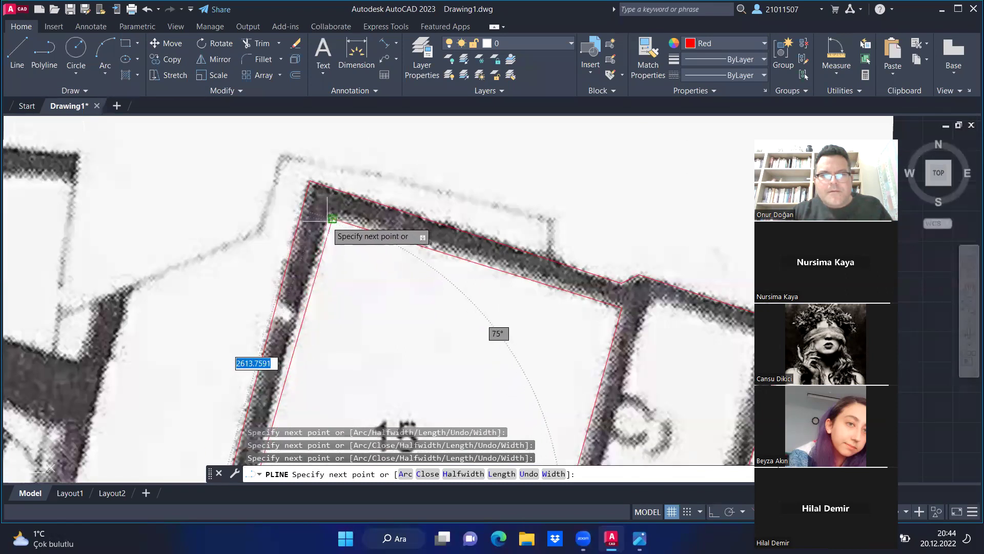
pyautogui.scroll(2, 328, 218)
pyautogui.click(333, 214)
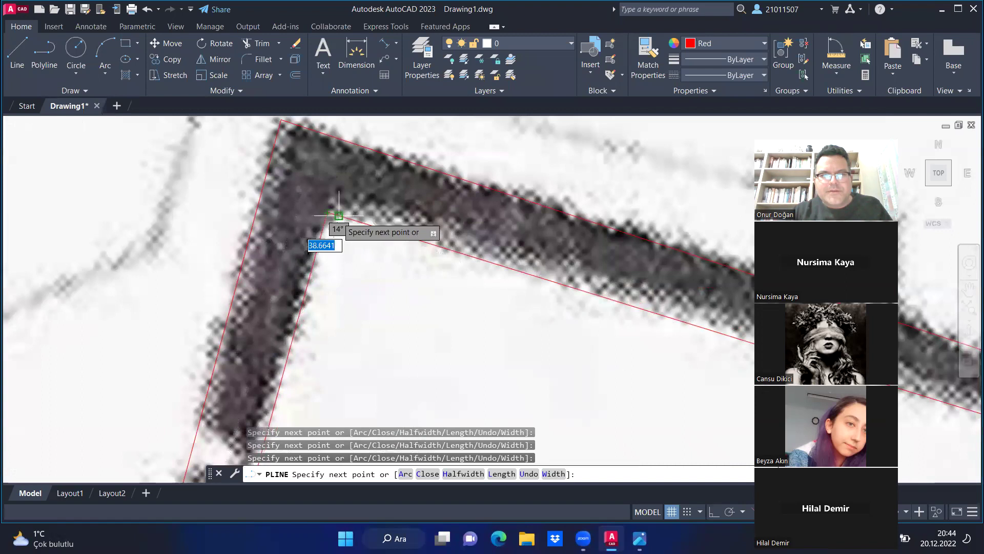
pyautogui.write('c')
pyautogui.press('Return')
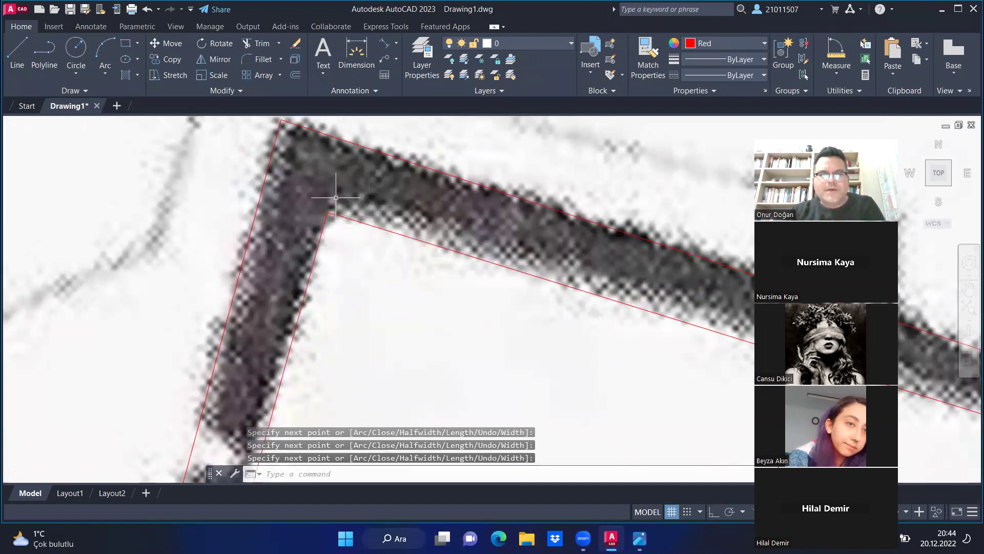
# - Outline the small room to the right of room 15 with a polyline
pyautogui.scroll(-5, 341, 199)
pyautogui.scroll(-1, 421, 154)
pyautogui.scroll(1, 451, 154)
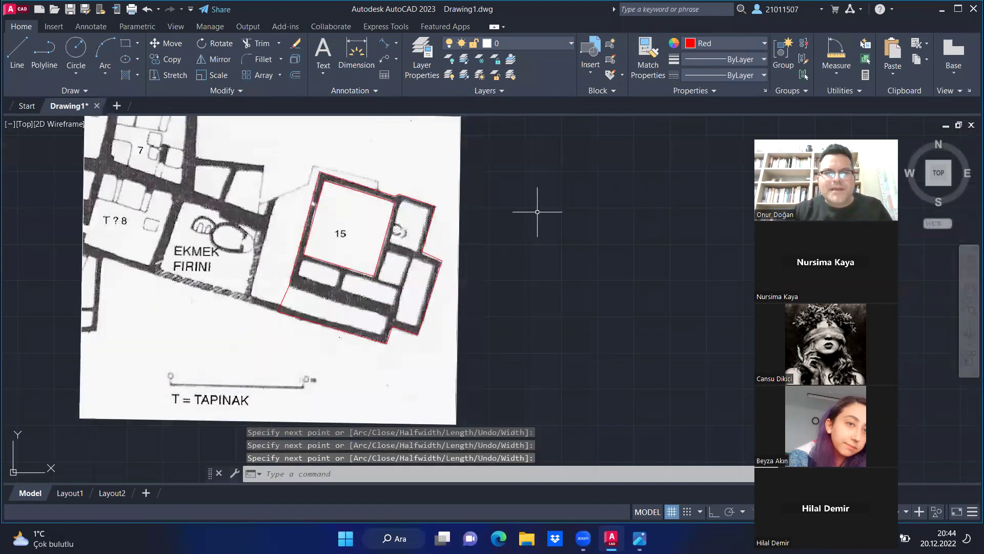
pyautogui.write('pline')
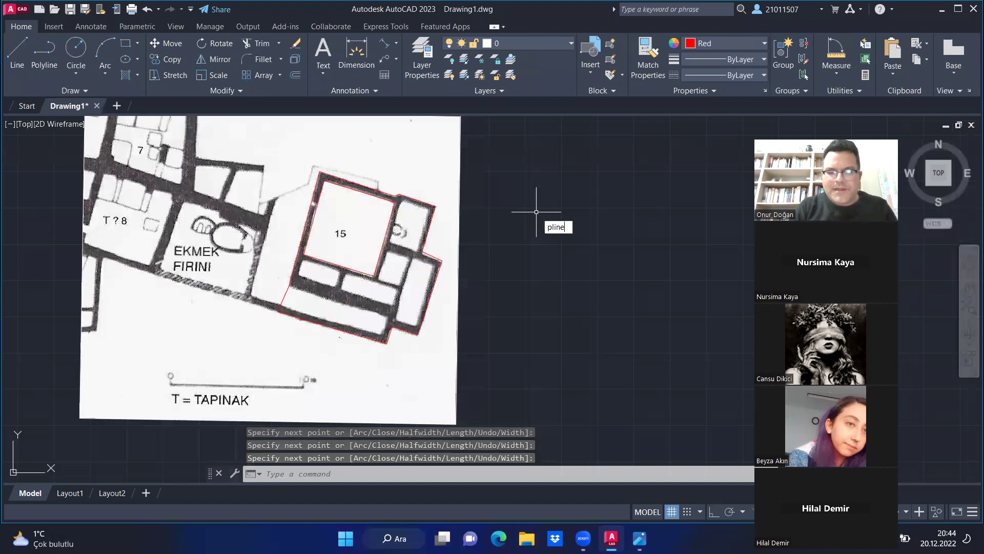
pyautogui.press('Return')
pyautogui.scroll(2, 402, 205)
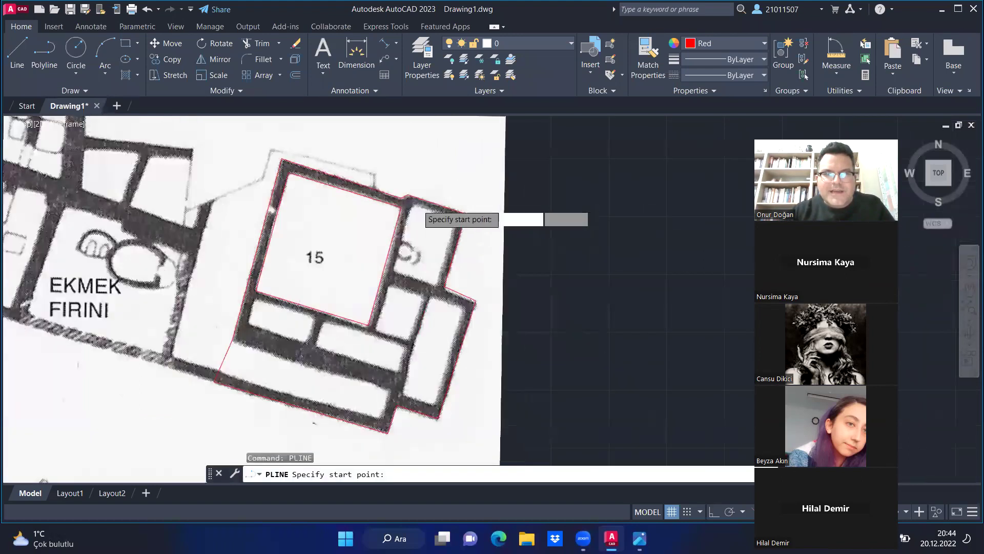
pyautogui.scroll(3, 402, 205)
pyautogui.click(403, 205)
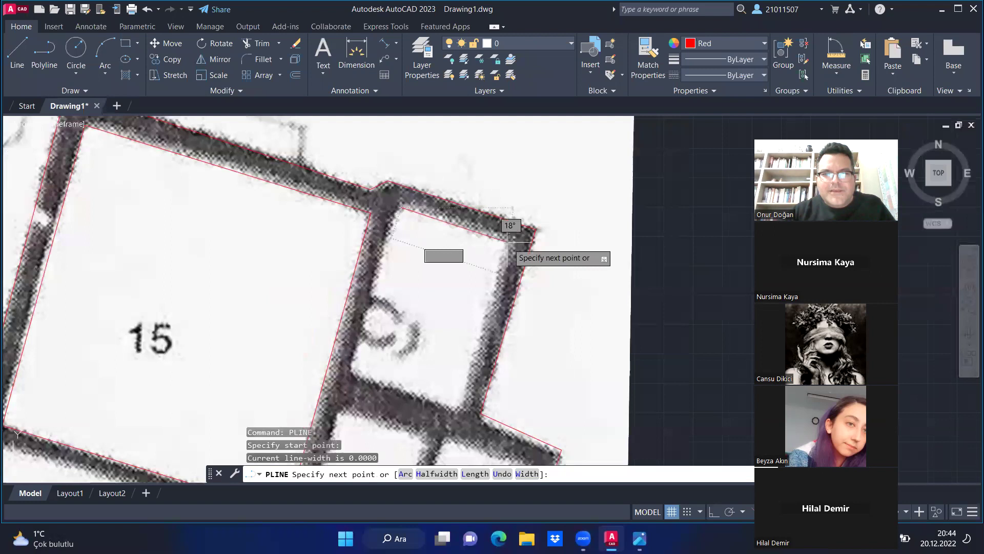
pyautogui.click(507, 239)
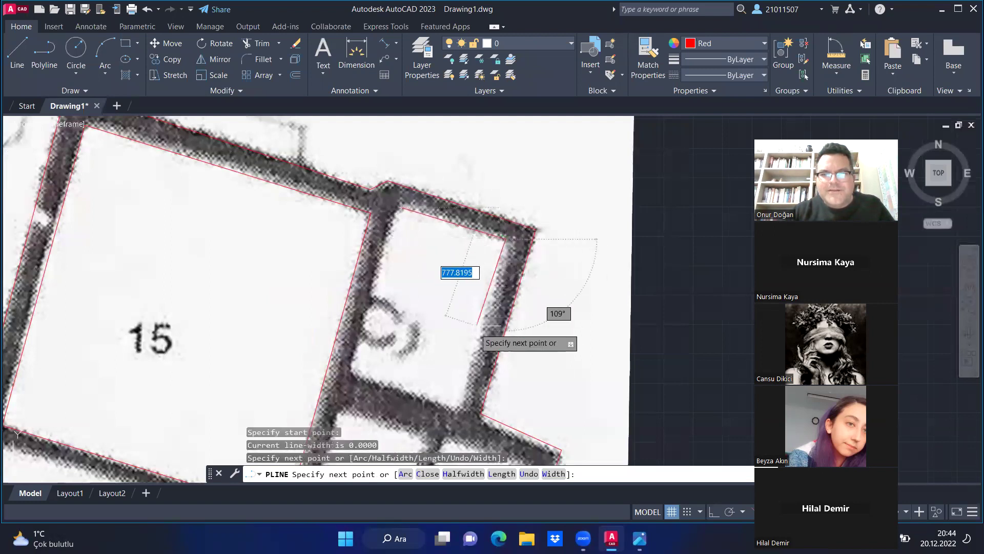
pyautogui.click(461, 408)
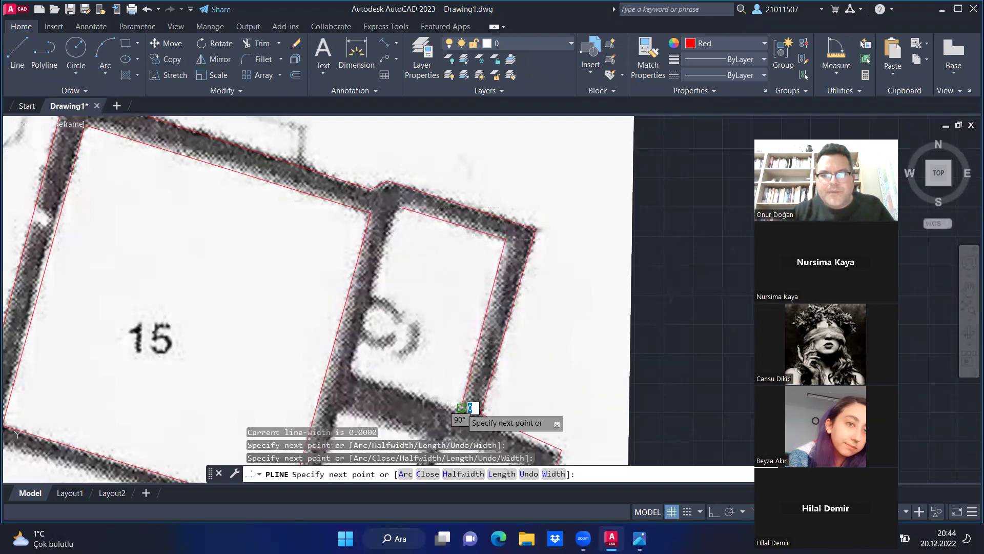
pyautogui.click(350, 371)
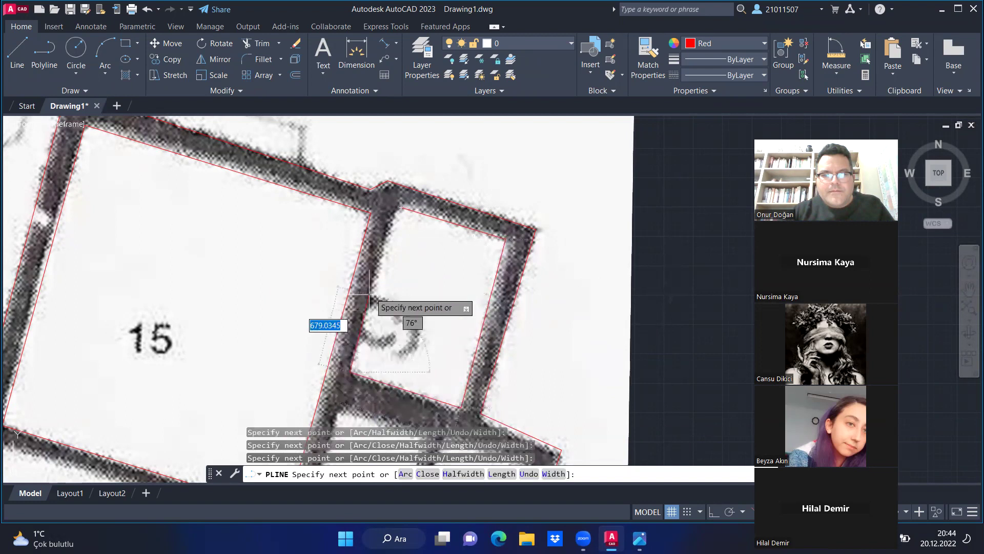
pyautogui.click(393, 216)
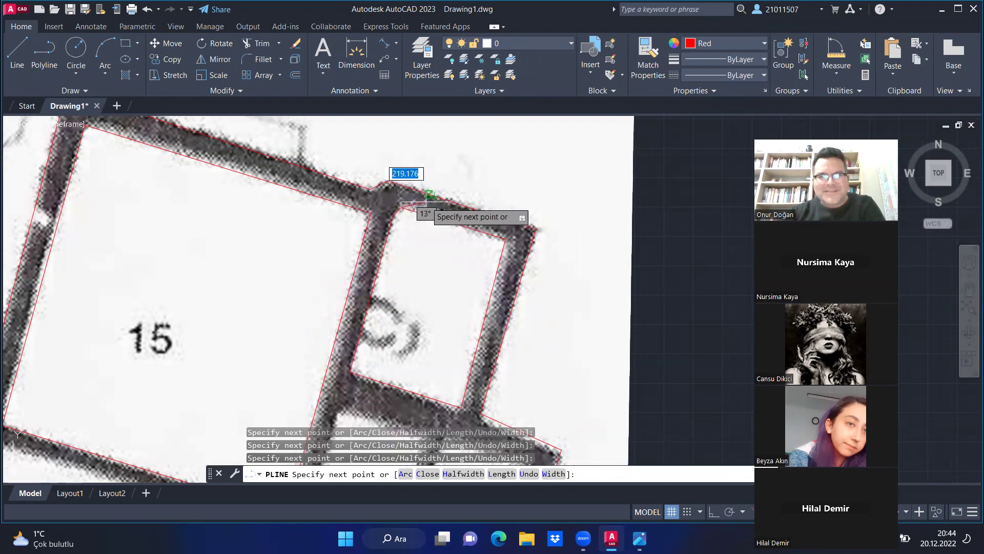
pyautogui.press('Return')
# - Outline the small room below room 15 with a four-point polyline
pyautogui.scroll(-6, 545, 218)
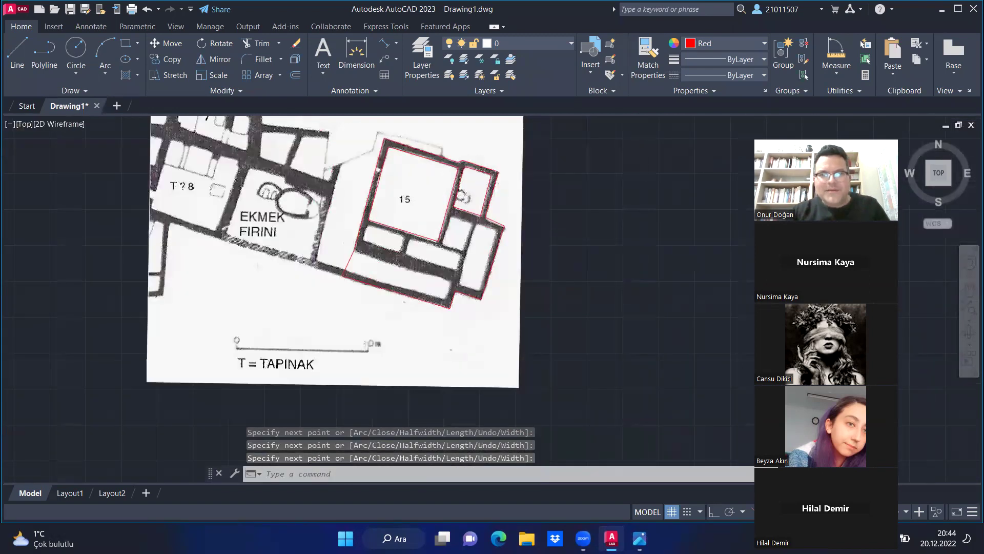
pyautogui.scroll(2, 416, 194)
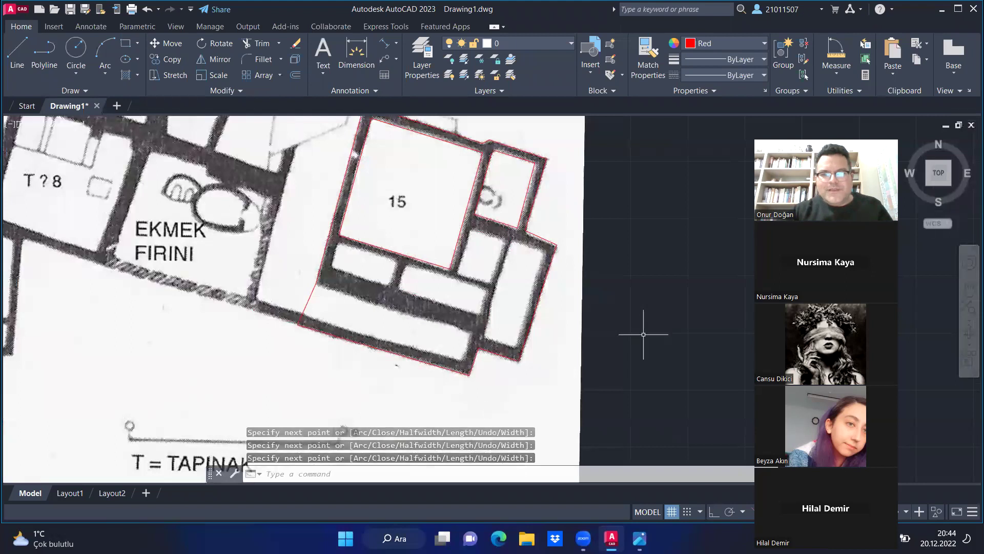
pyautogui.write('pl')
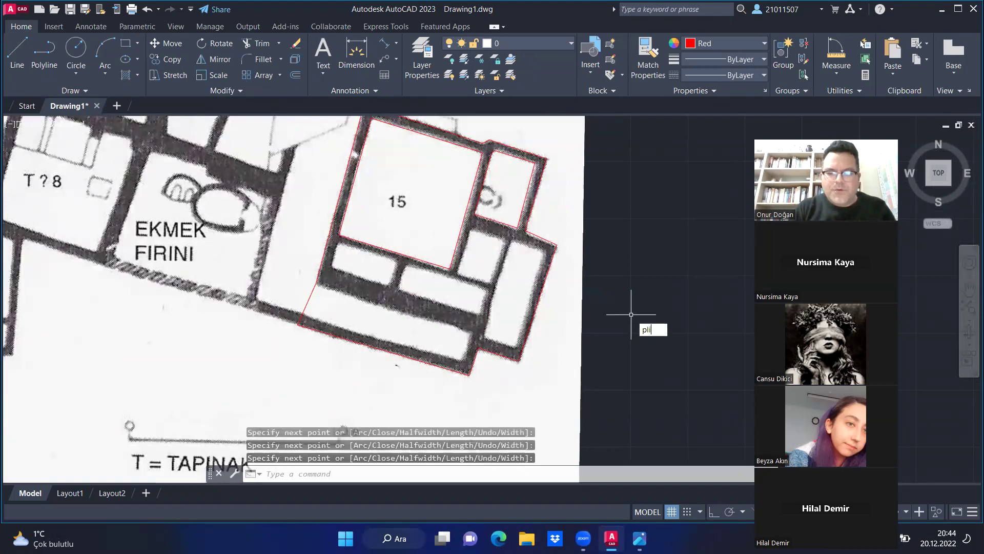
pyautogui.press('Return')
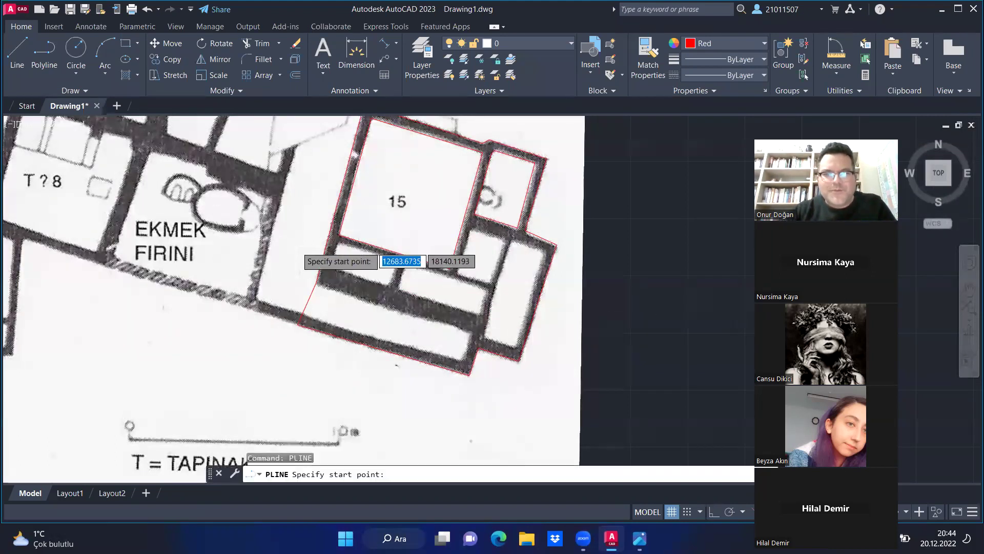
pyautogui.scroll(1, 326, 244)
pyautogui.scroll(1, 320, 236)
pyautogui.click(324, 235)
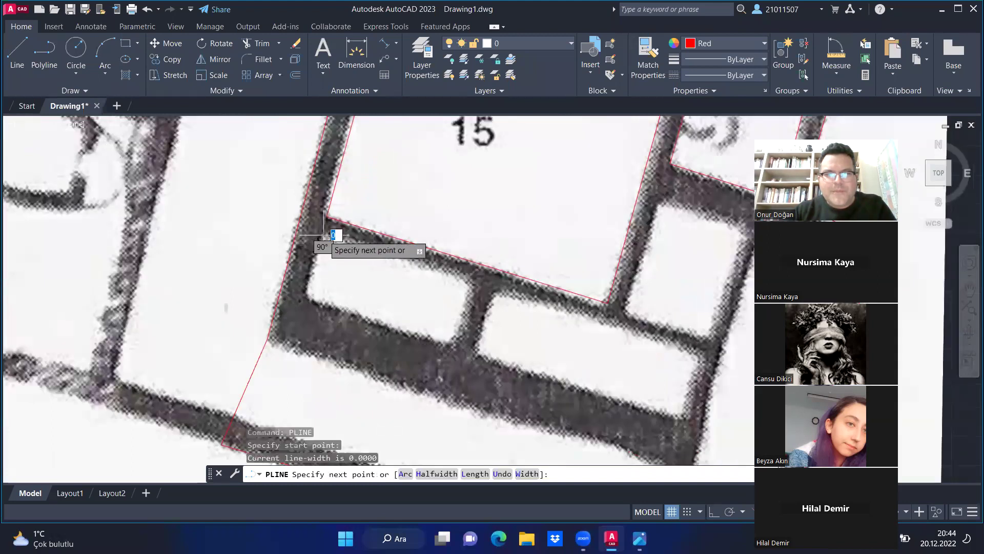
pyautogui.click(448, 343)
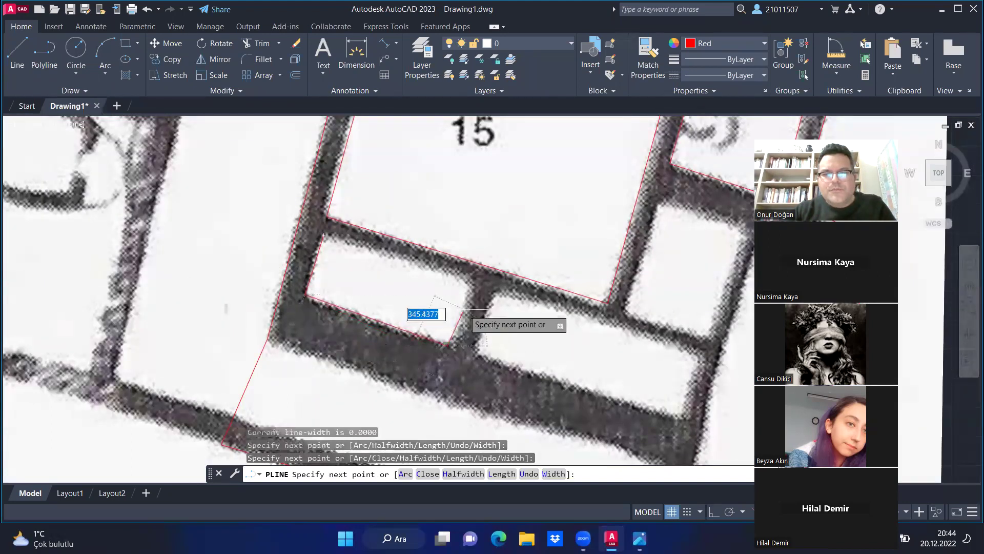
pyautogui.click(471, 282)
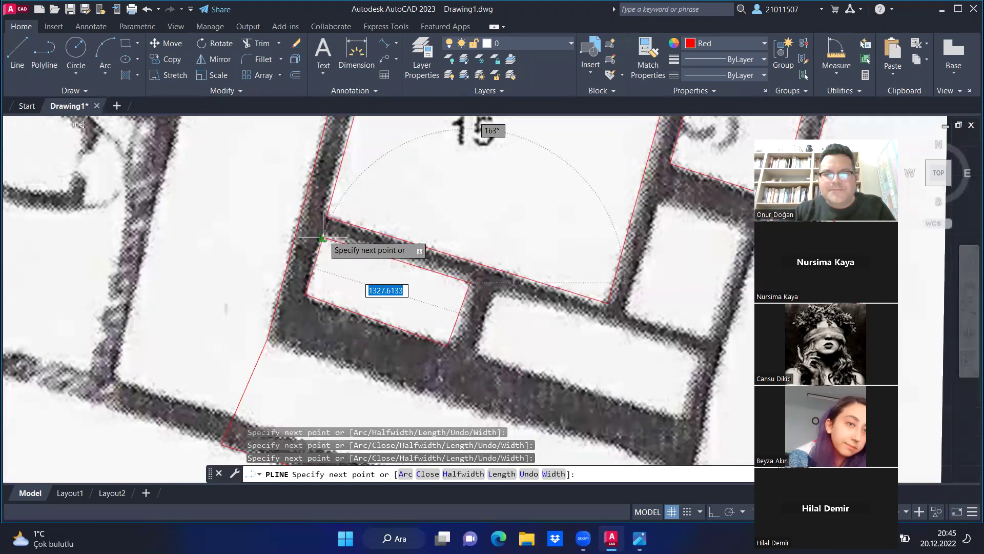
pyautogui.click(322, 238)
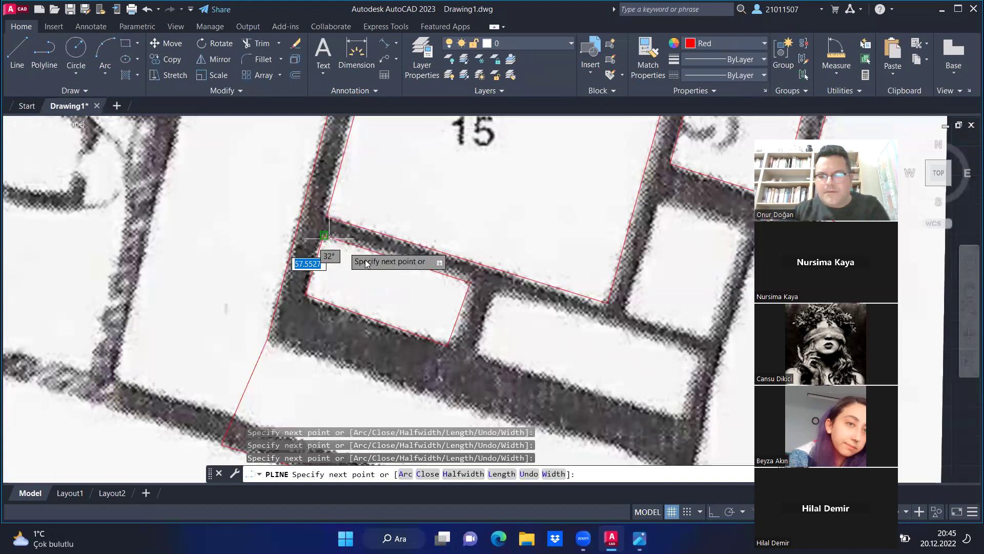
pyautogui.press('Return')
pyautogui.scroll(-5, 323, 260)
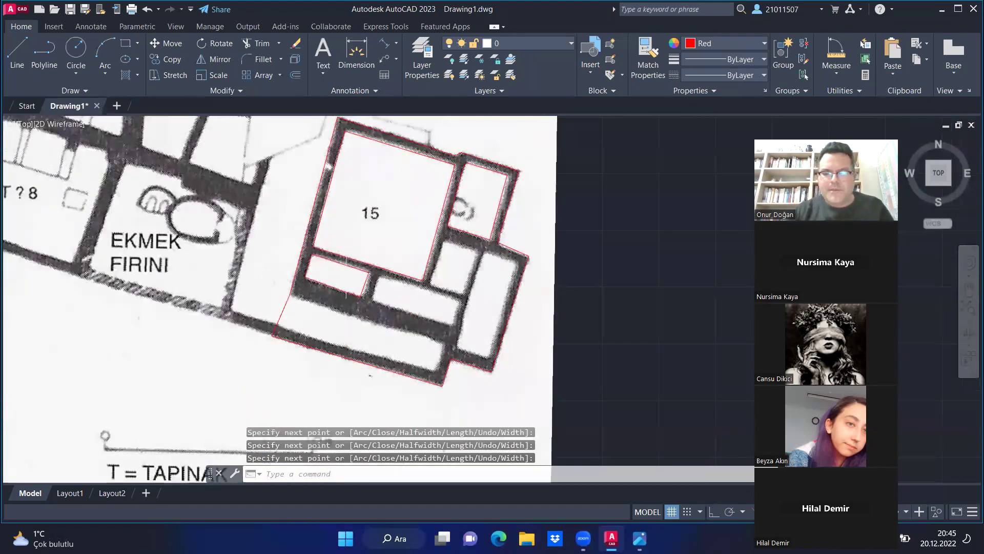
pyautogui.write('PLINE')
# - Trace the small square room at the lower right with a polyline back to its start
pyautogui.press('Return')
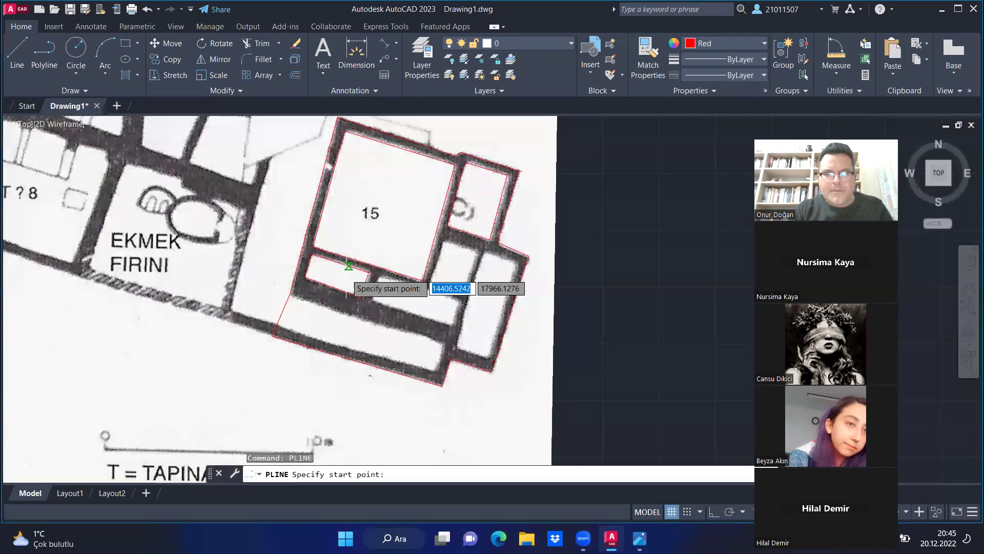
pyautogui.scroll(2, 442, 244)
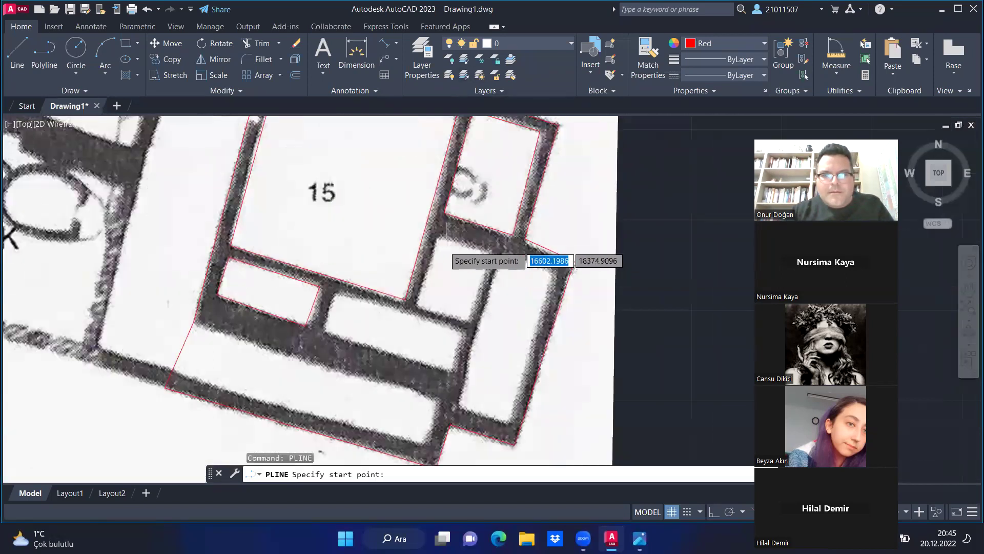
pyautogui.scroll(2, 441, 241)
pyautogui.click(434, 233)
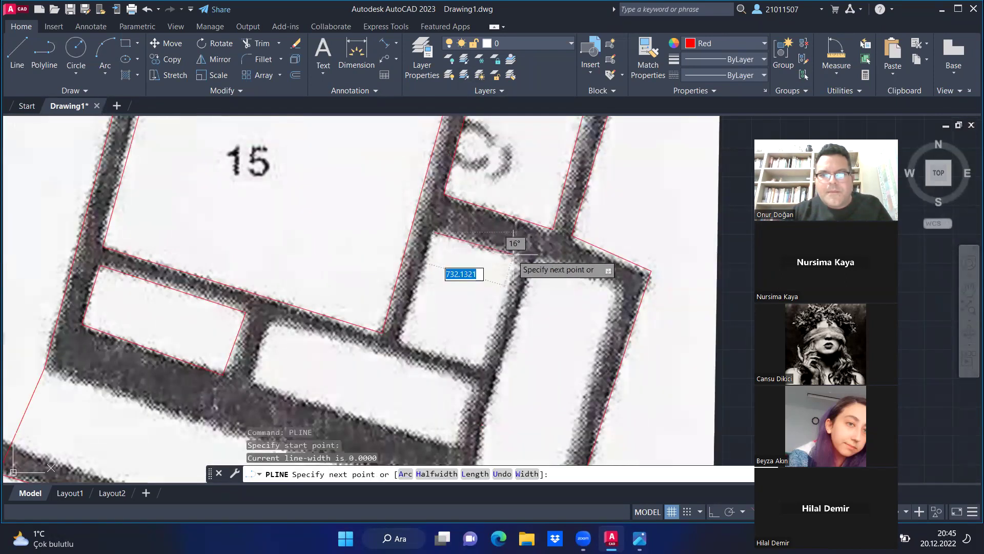
pyautogui.click(514, 258)
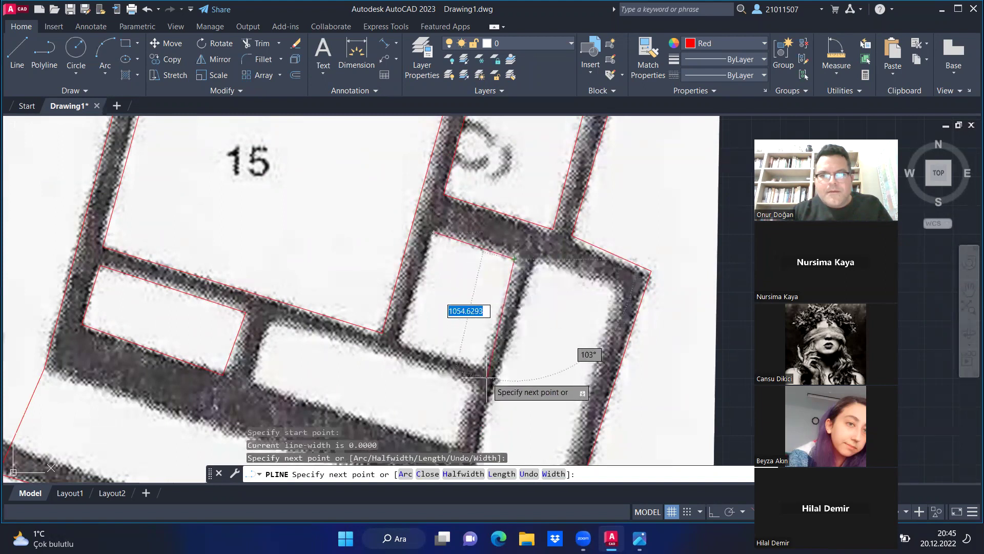
pyautogui.click(486, 368)
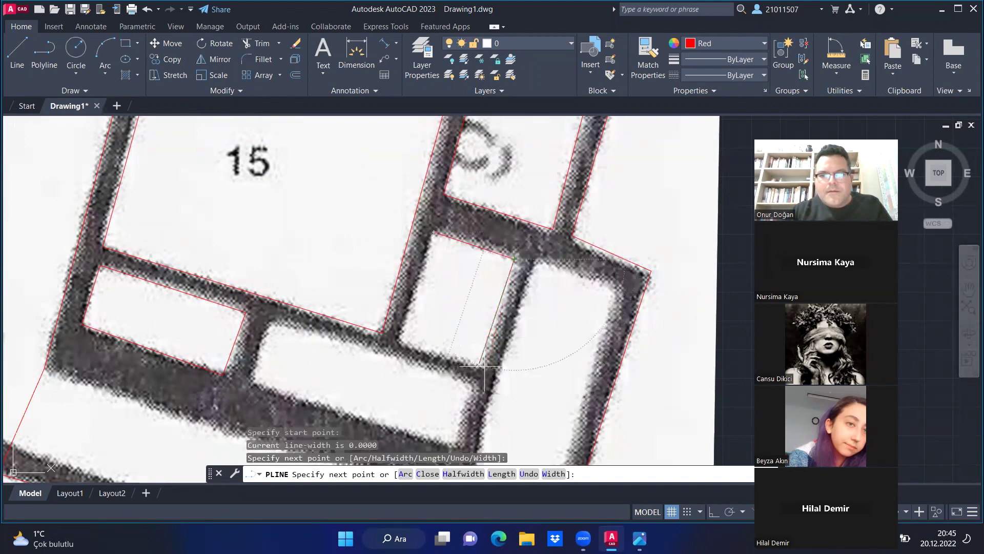
pyautogui.click(400, 341)
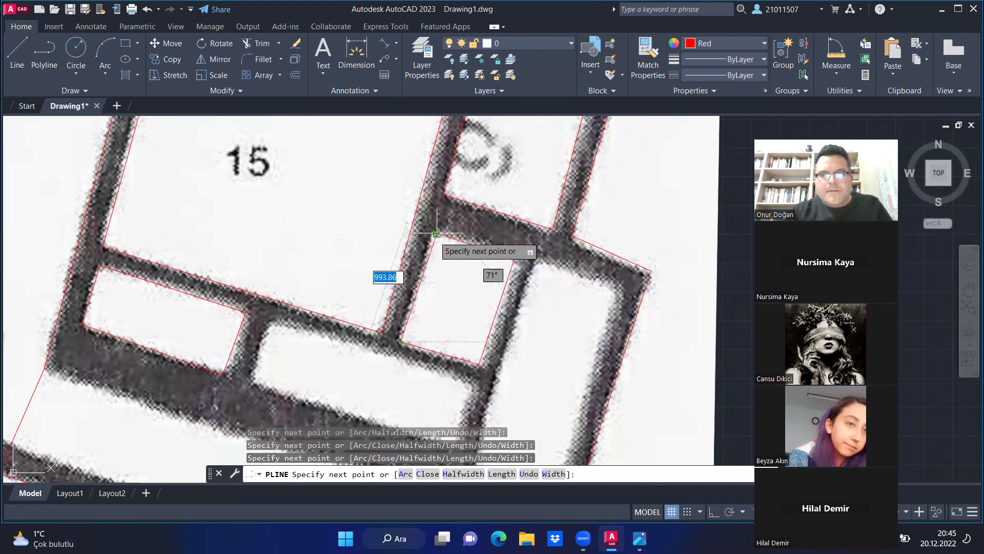
pyautogui.click(434, 233)
pyautogui.press('Return')
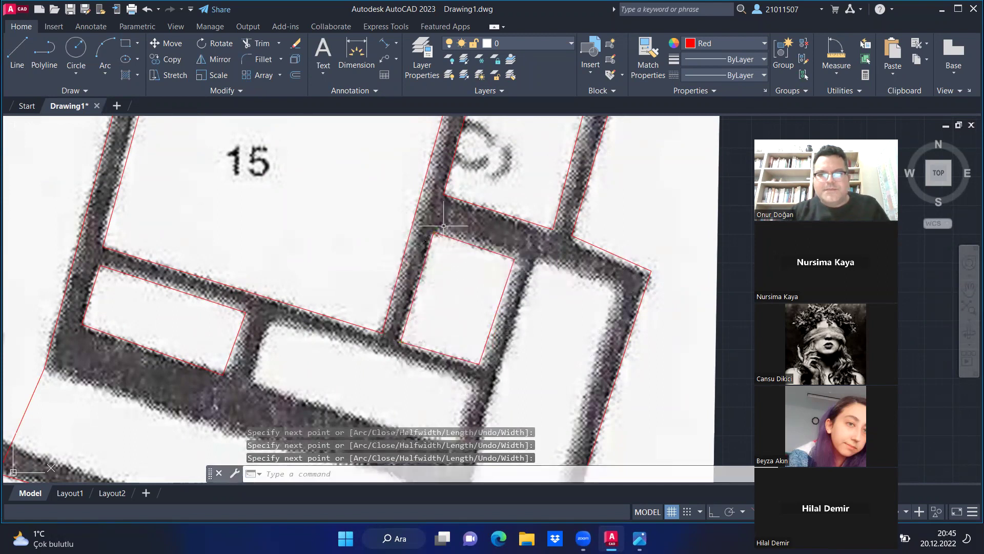
pyautogui.scroll(-3, 434, 226)
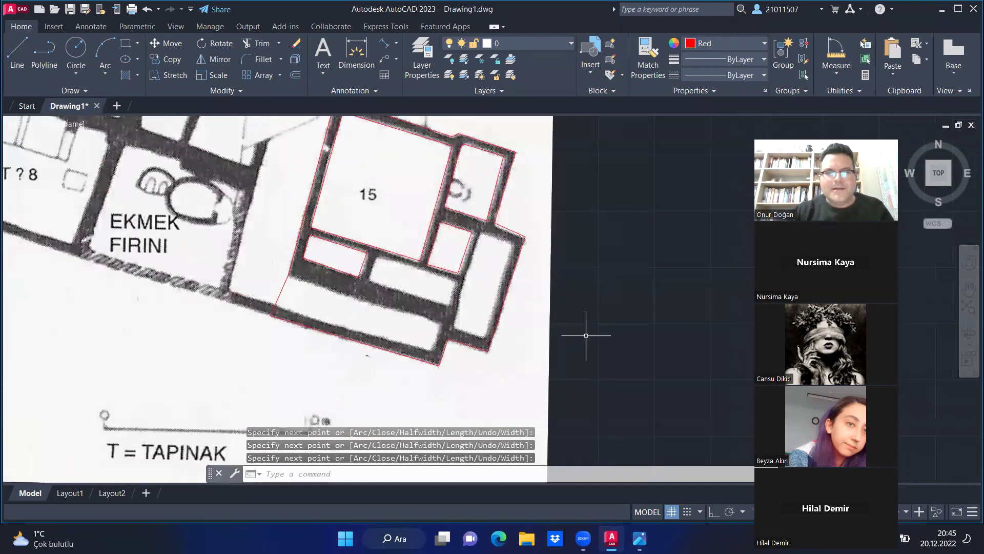
pyautogui.write('pline')
# - Trace the wider lower room beneath room 15 with a four-corner polyline
pyautogui.press('Return')
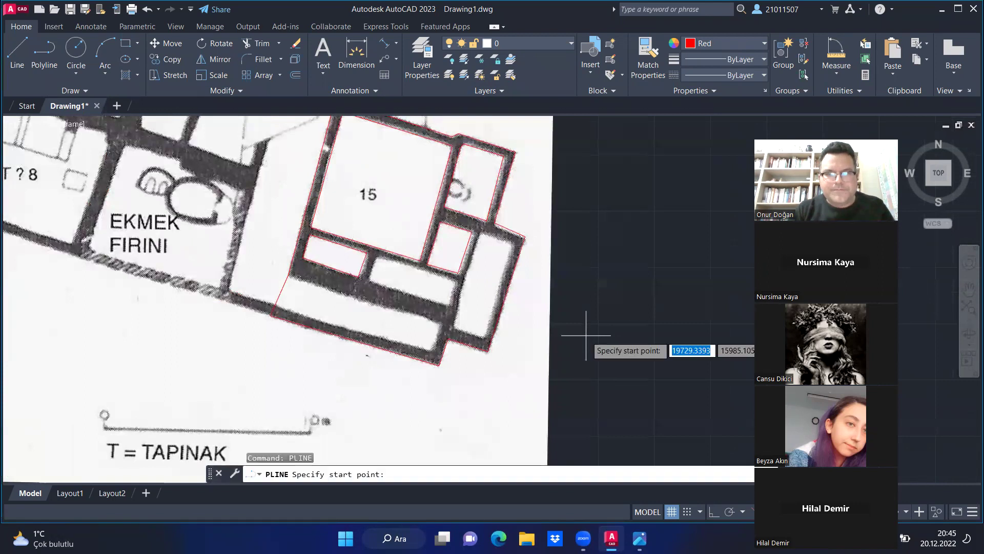
pyautogui.scroll(4, 371, 251)
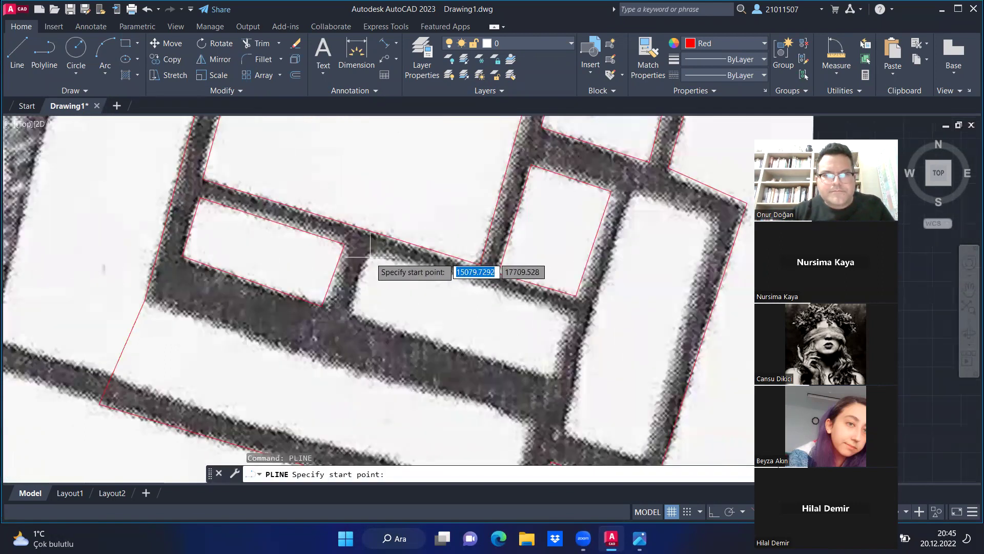
pyautogui.click(355, 313)
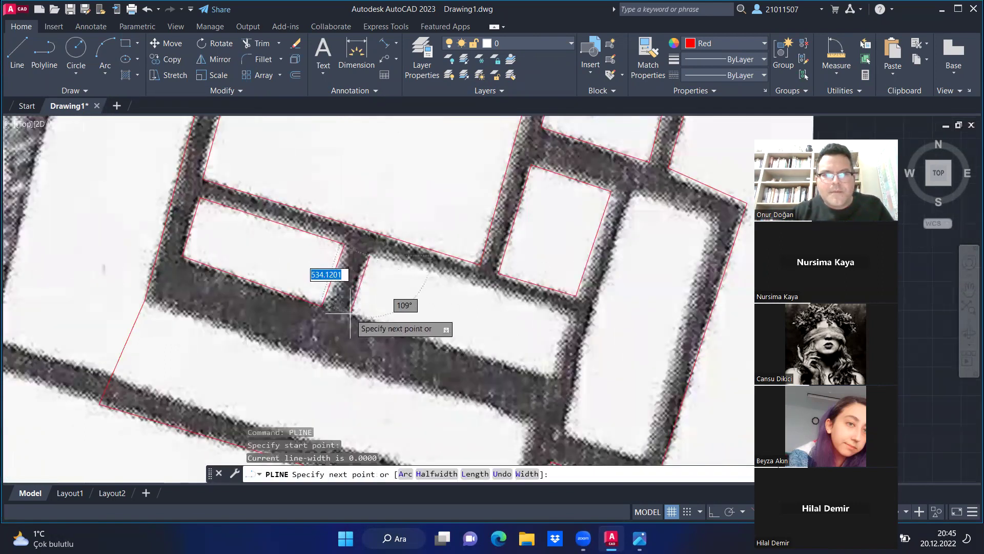
pyautogui.click(556, 379)
pyautogui.click(573, 316)
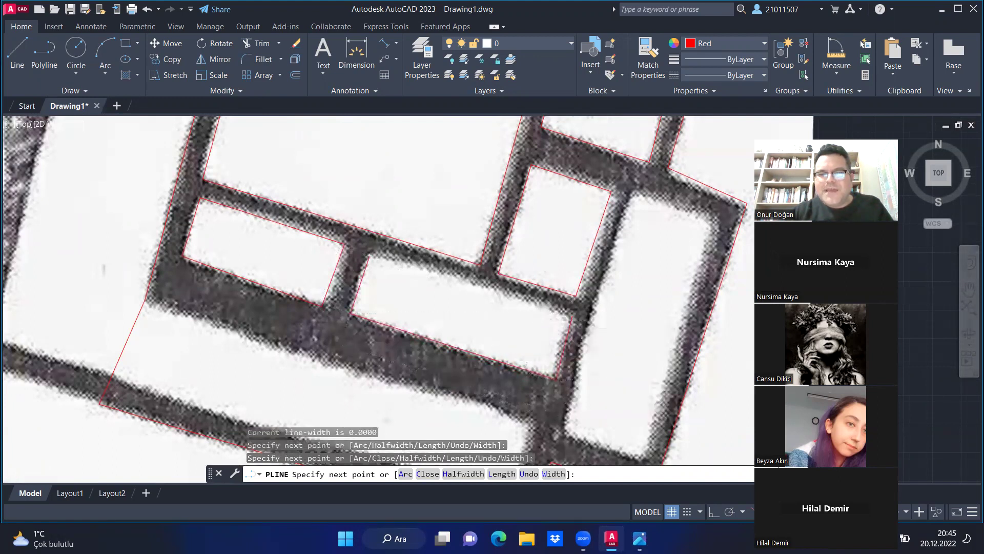
pyautogui.click(371, 254)
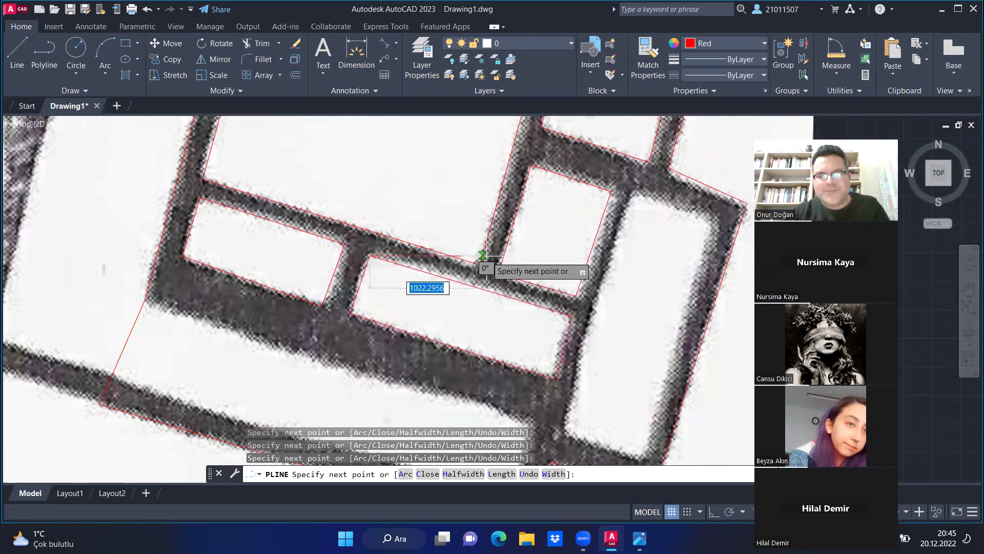
pyautogui.press('Return')
pyautogui.scroll(-3, 477, 256)
# - Trace the east room of building 15 with a five-point red polyline
pyautogui.scroll(-3, 477, 256)
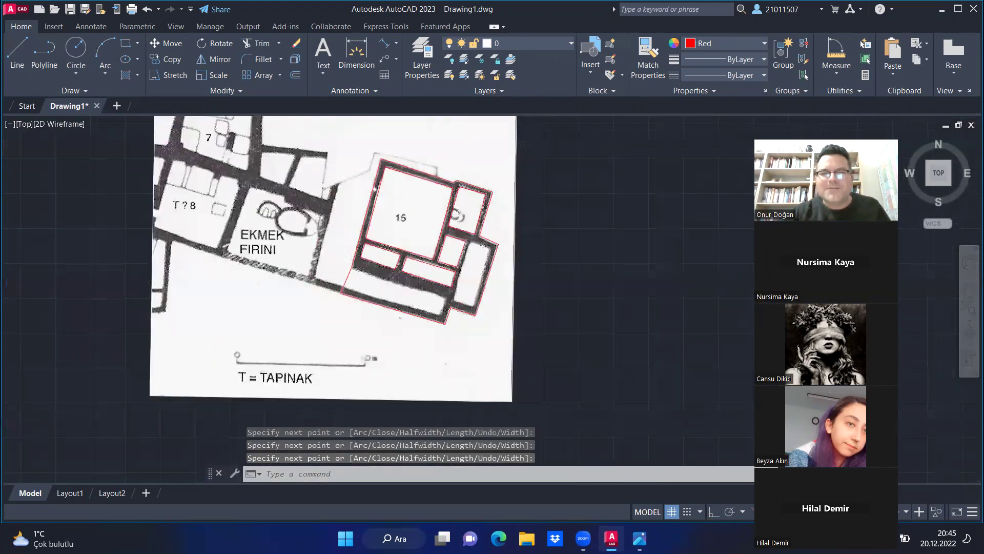
pyautogui.scroll(4, 502, 250)
pyautogui.write('pline')
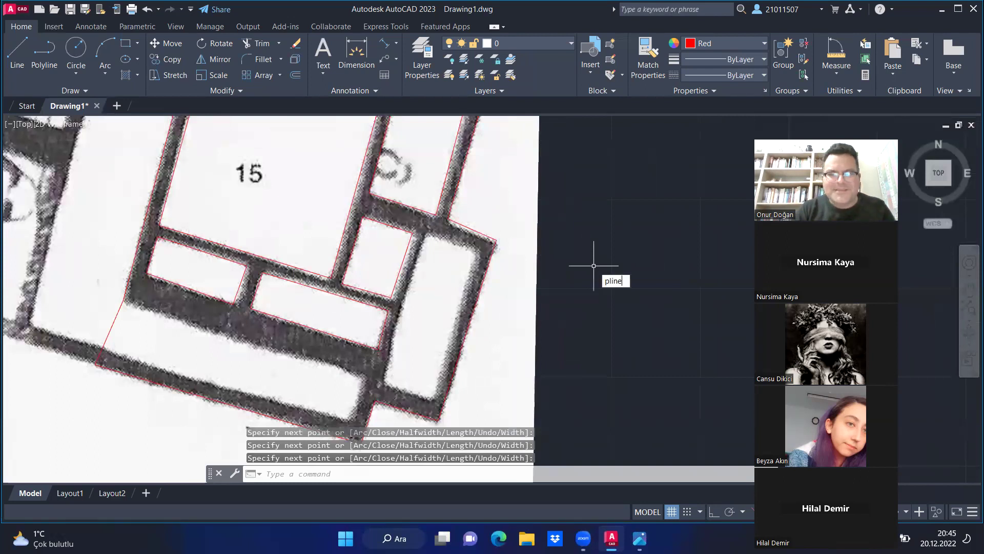
pyautogui.press('Return')
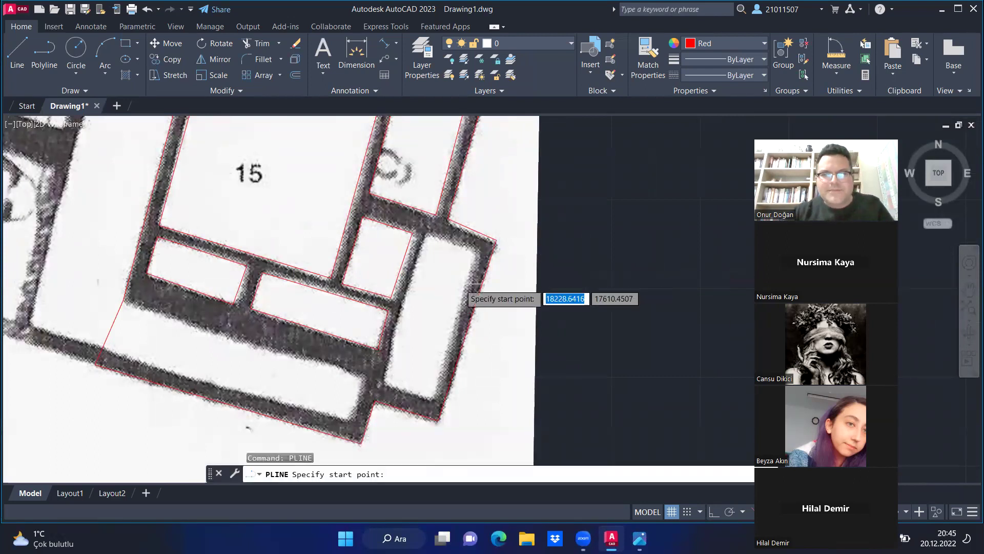
pyautogui.scroll(2, 431, 237)
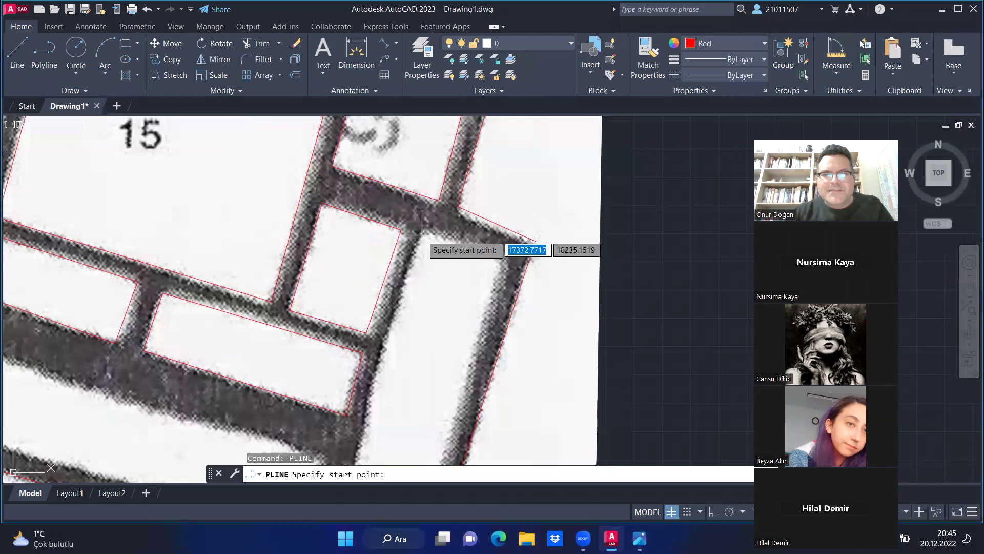
pyautogui.click(420, 235)
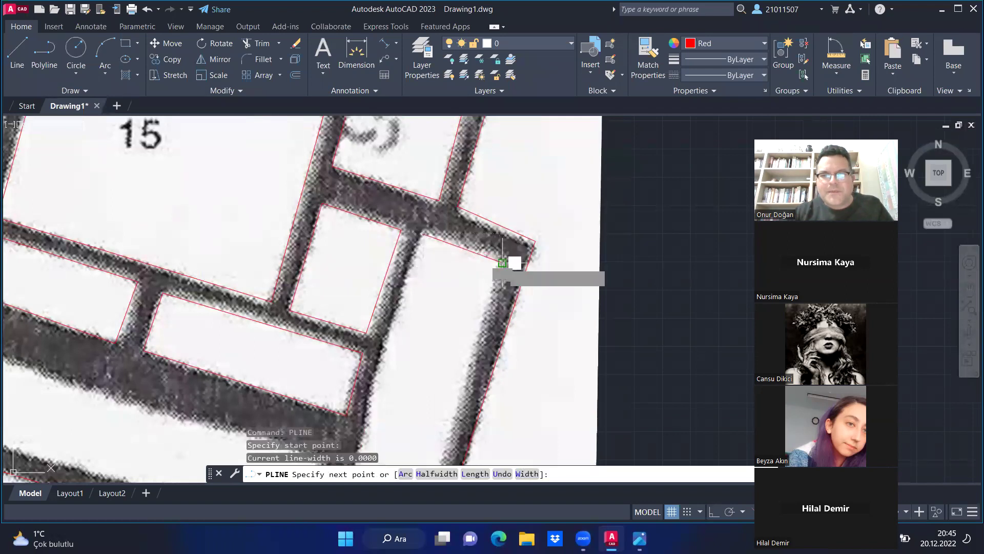
pyautogui.click(509, 265)
pyautogui.scroll(-2, 508, 241)
pyautogui.scroll(-2, 477, 287)
pyautogui.scroll(4, 481, 326)
pyautogui.scroll(2, 481, 326)
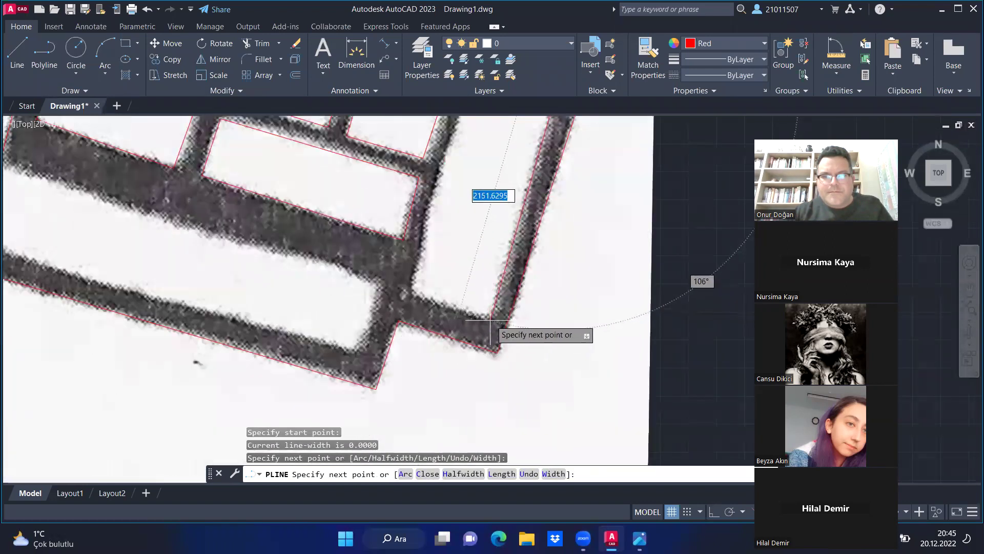
pyautogui.click(496, 318)
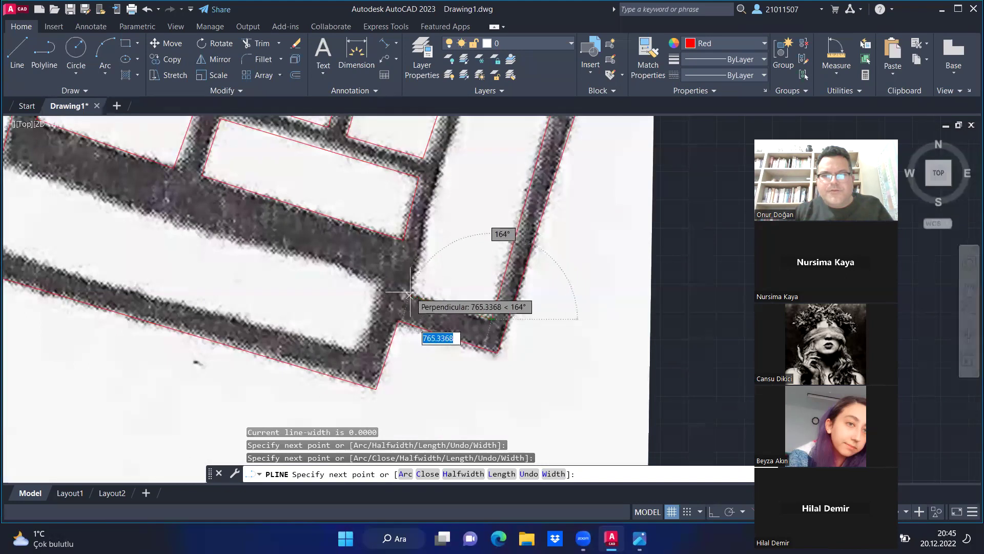
pyautogui.click(413, 296)
pyautogui.click(425, 240)
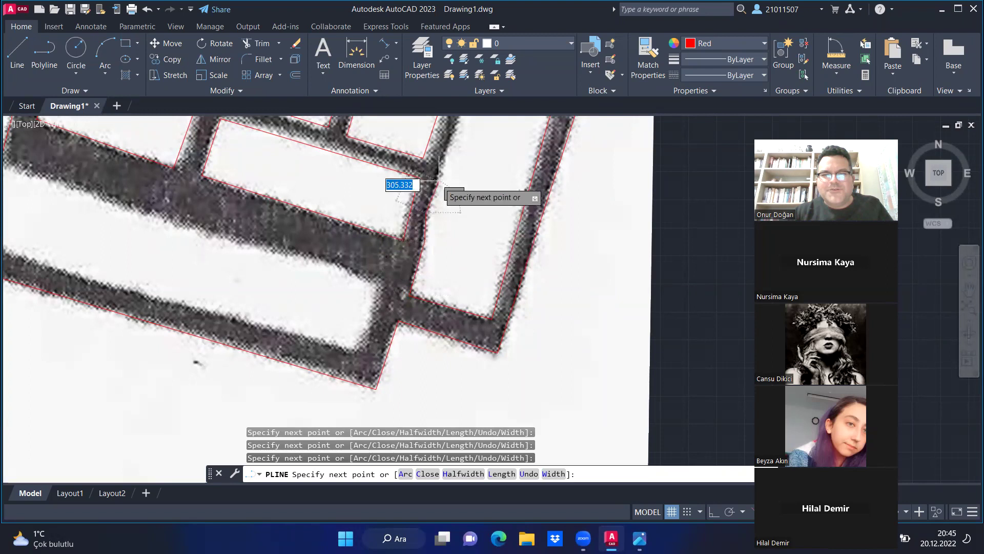
pyautogui.scroll(-2, 456, 198)
pyautogui.scroll(-1, 471, 169)
pyautogui.scroll(2, 482, 141)
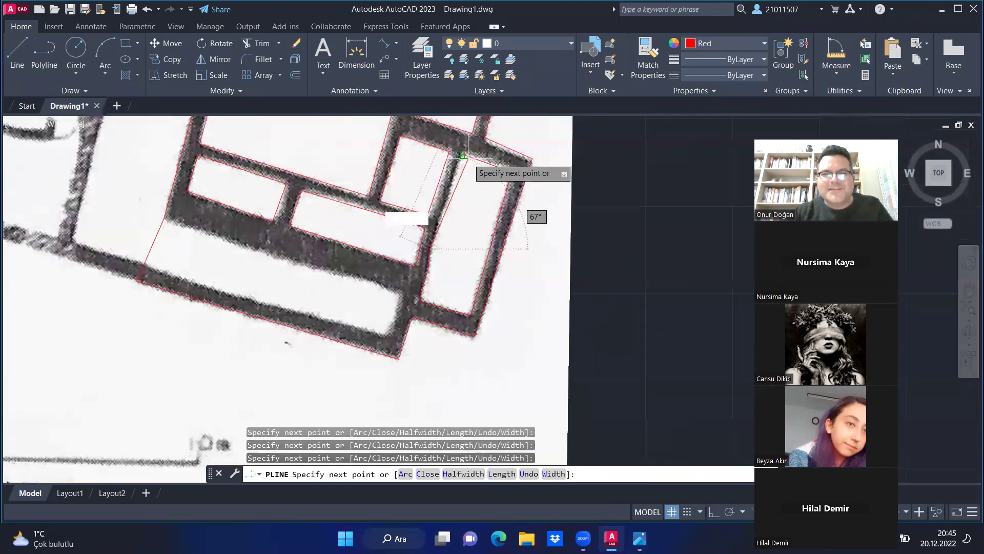
pyautogui.scroll(2, 458, 151)
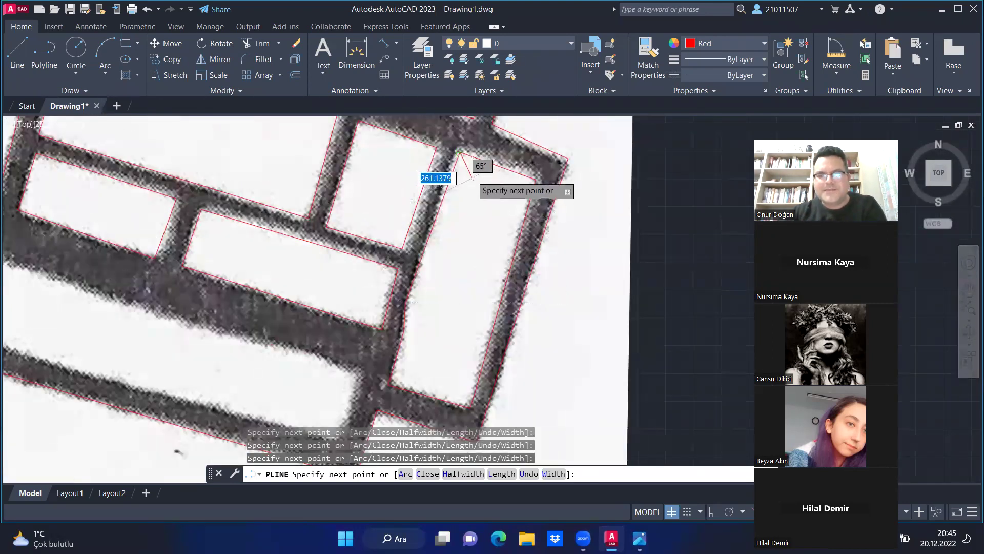
pyautogui.press('Return')
pyautogui.scroll(-1, 472, 164)
pyautogui.scroll(-2, 513, 170)
pyautogui.scroll(2, 425, 235)
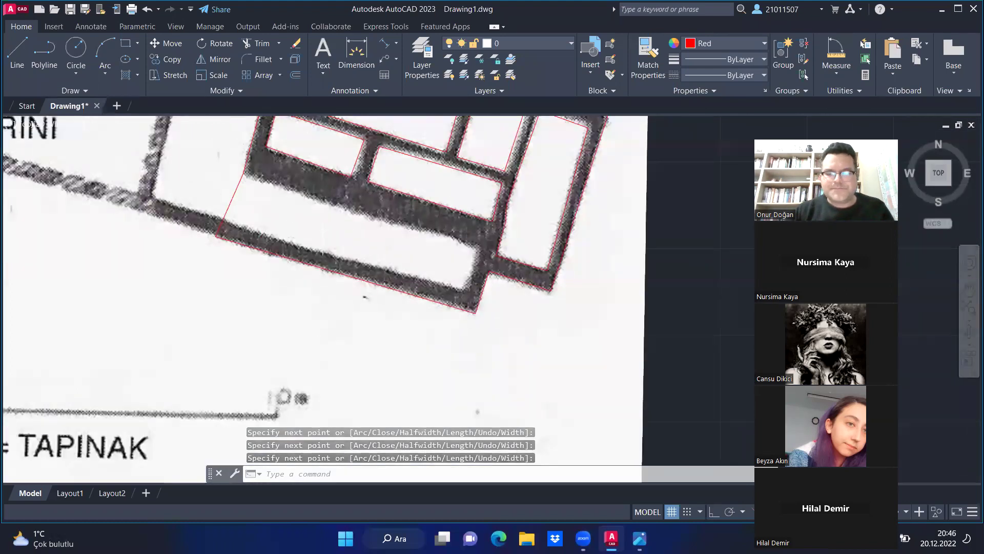
# - Trim away the stray diagonal red segment at the building's lower-left corner
pyautogui.scroll(-3, 403, 253)
pyautogui.scroll(2, 306, 210)
pyautogui.scroll(1, 306, 211)
pyautogui.scroll(-2, 306, 210)
pyautogui.scroll(2, 326, 264)
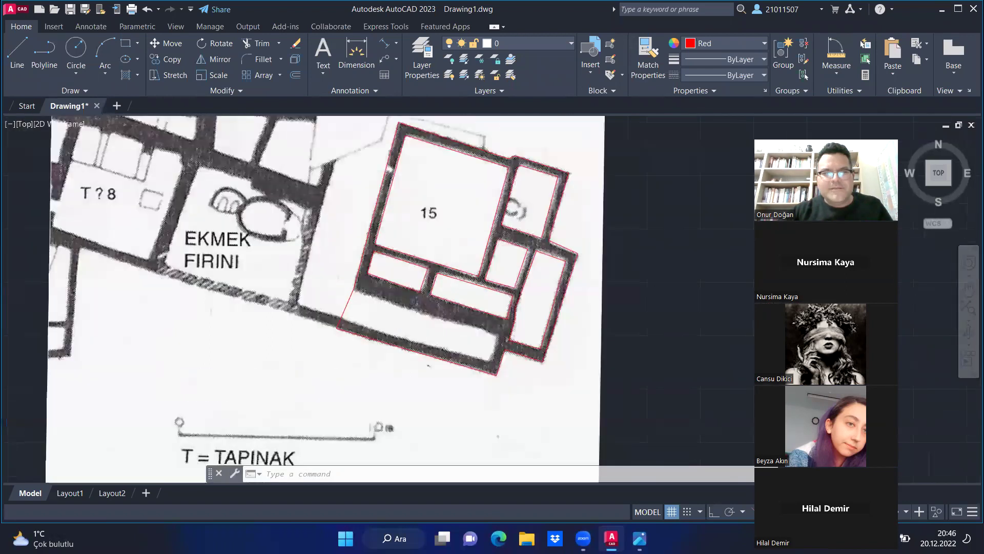
pyautogui.scroll(2, 327, 263)
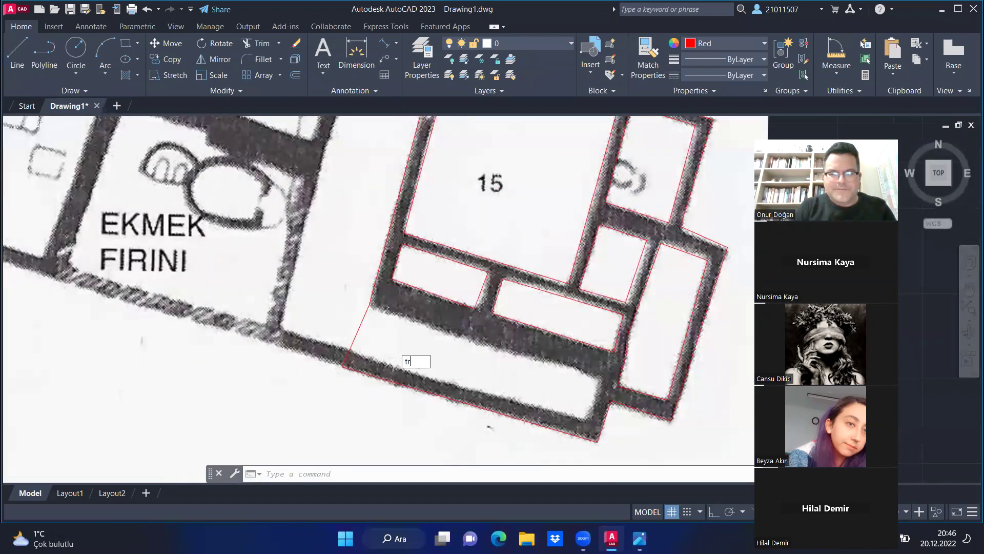
pyautogui.press('Return')
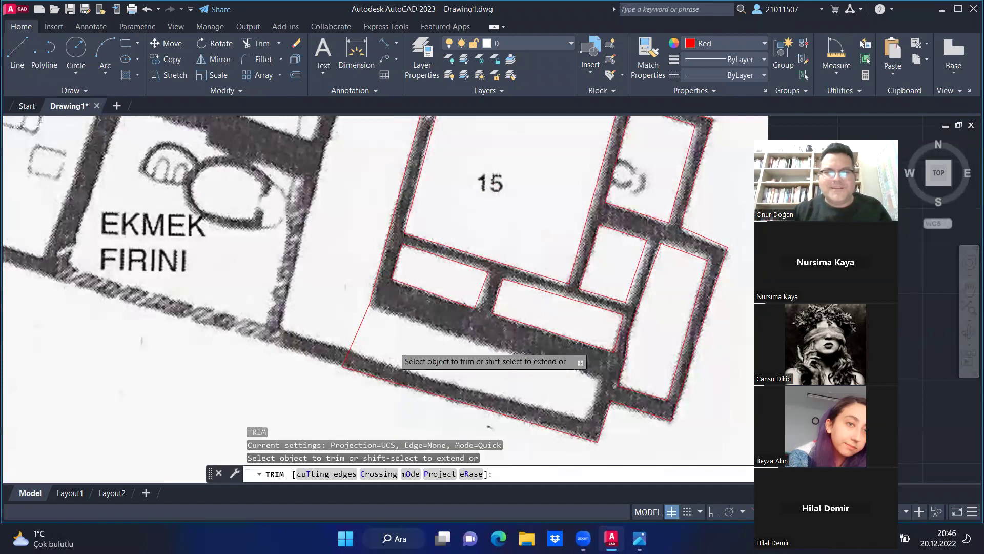
pyautogui.click(361, 331)
pyautogui.press('Escape')
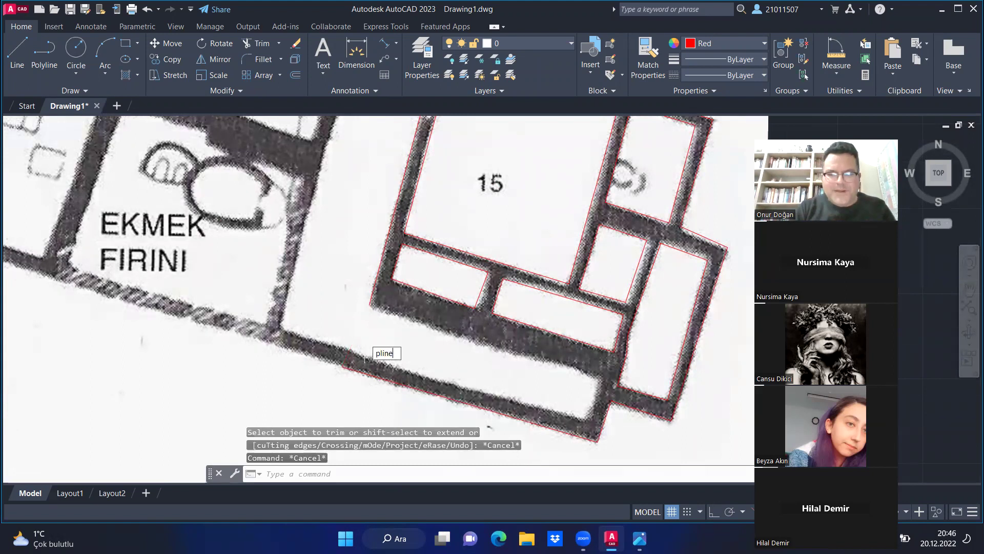
# - Trace the long narrow strip along building 15's lower-left wall with a four-corner polyline
pyautogui.press('Return')
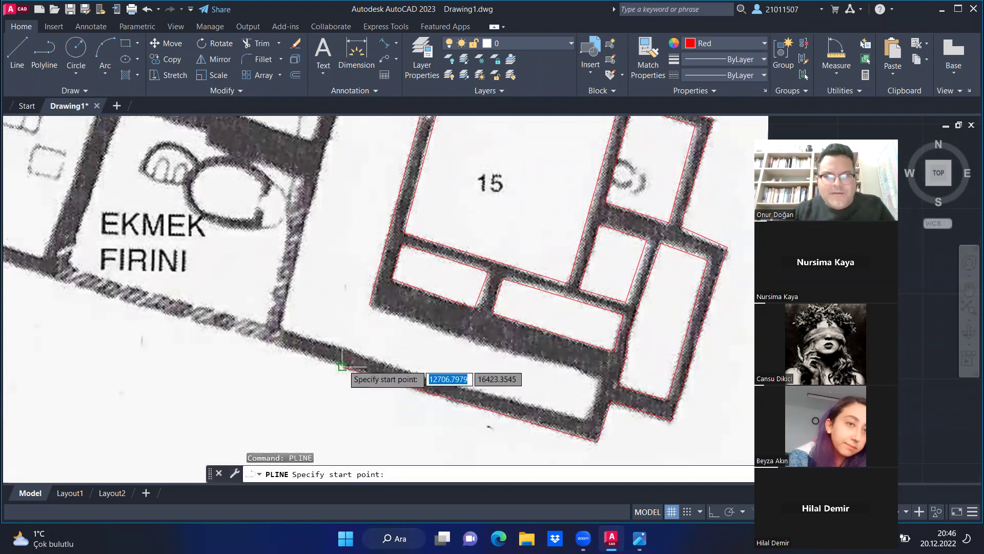
pyautogui.click(347, 348)
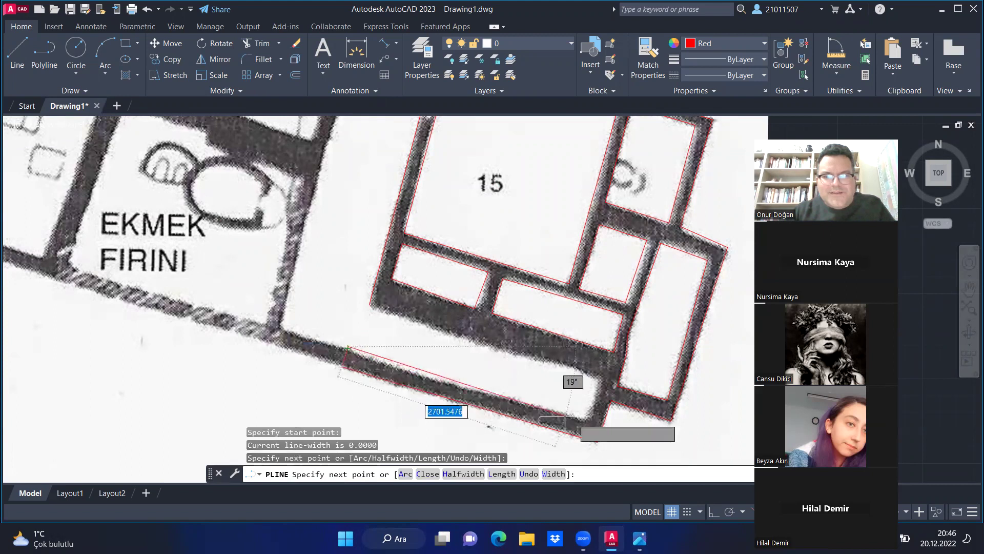
pyautogui.click(597, 439)
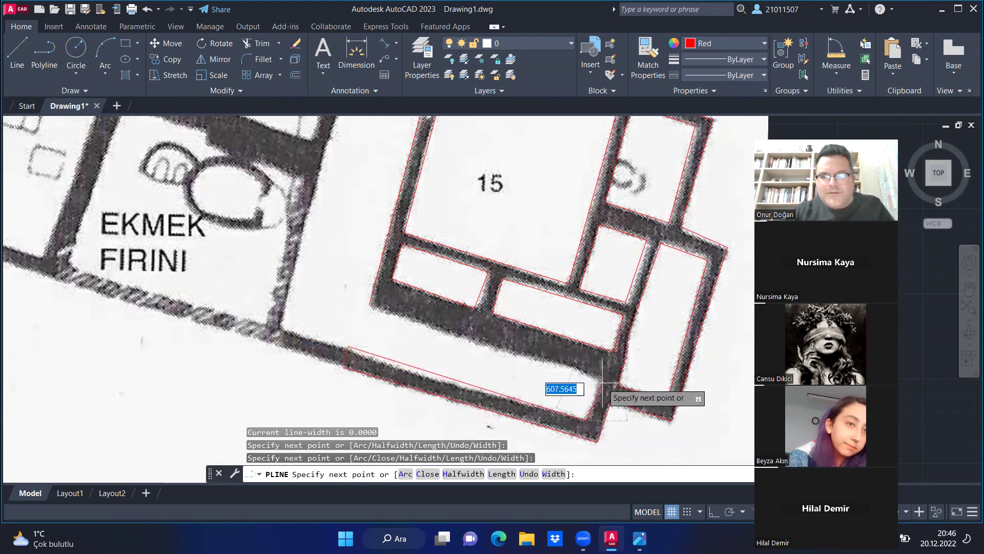
pyautogui.click(601, 381)
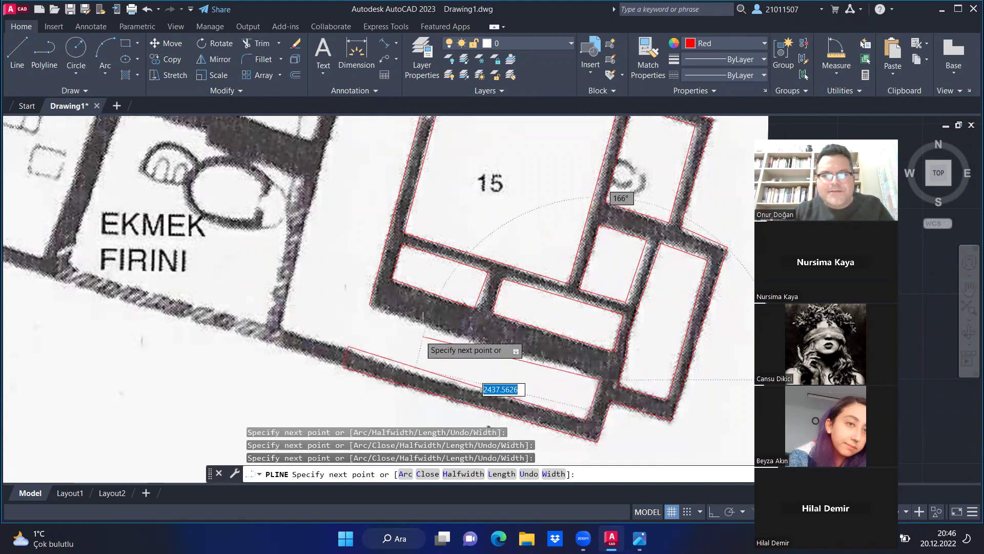
pyautogui.click(370, 305)
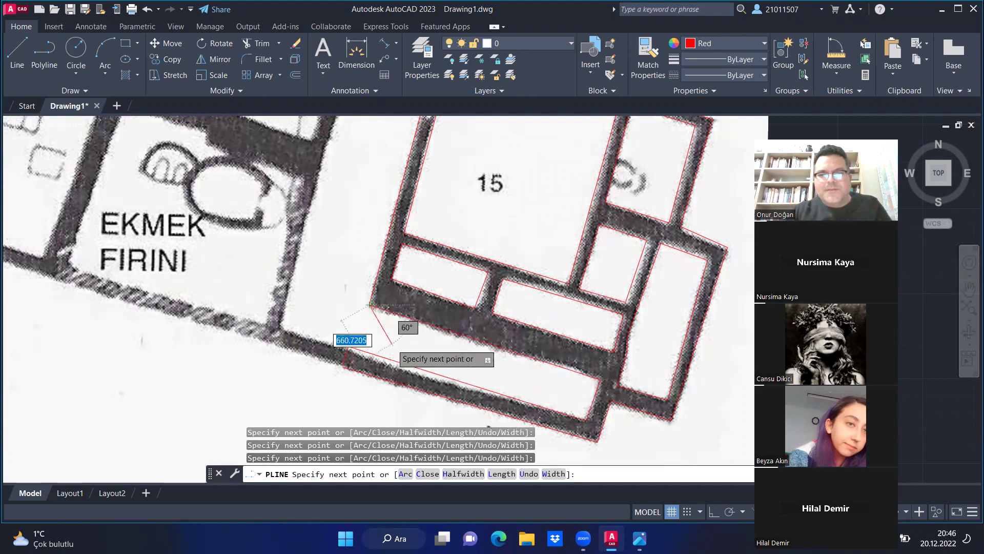
pyautogui.press('Return')
pyautogui.scroll(-4, 307, 330)
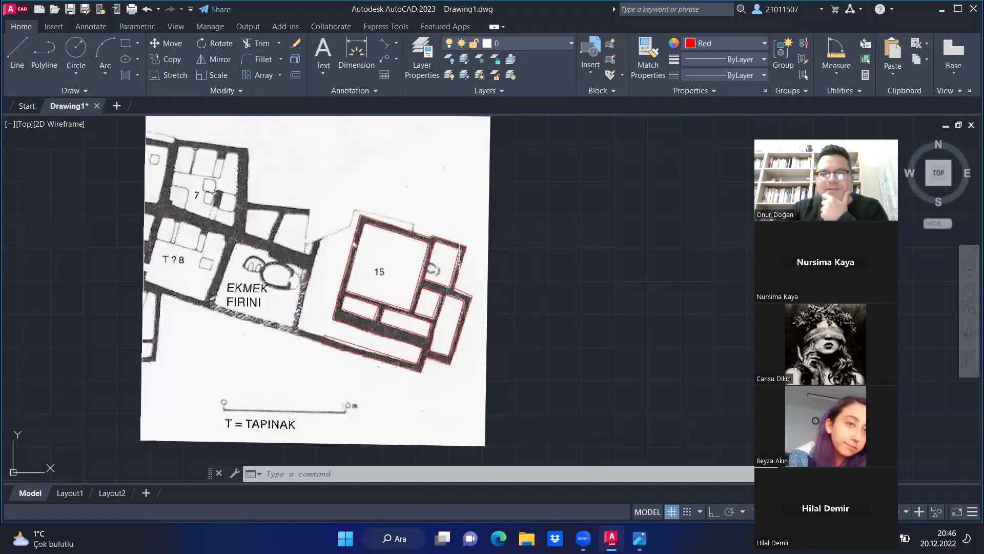
# - Cancel the pending command and window-select all of building 15's red outlines
pyautogui.scroll(2, 433, 241)
pyautogui.scroll(2, 432, 246)
pyautogui.scroll(-4, 449, 233)
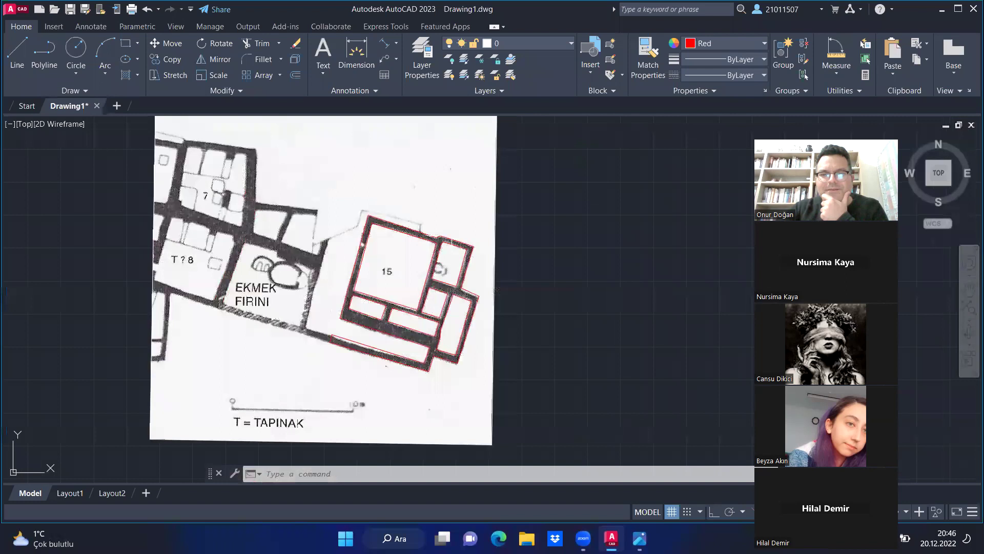
pyautogui.scroll(2, 469, 251)
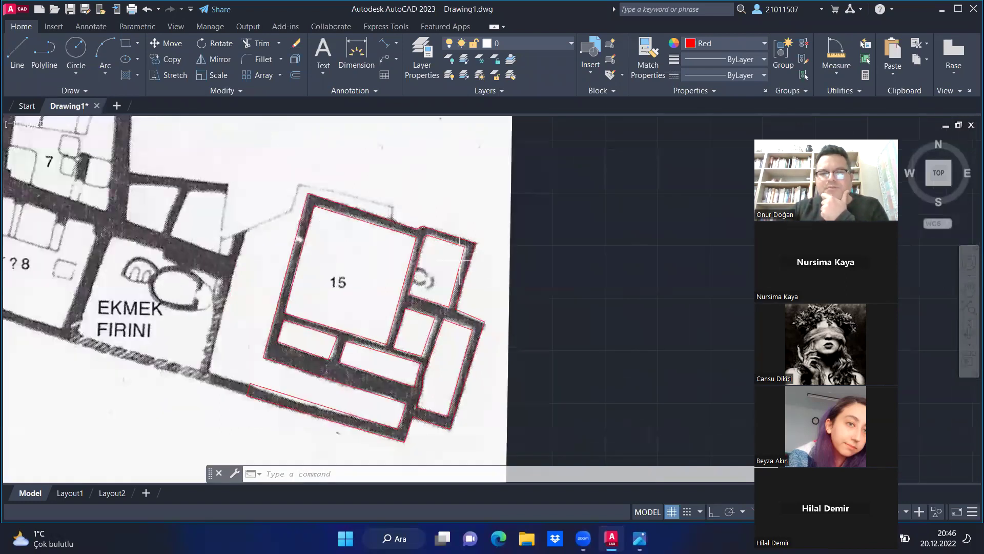
pyautogui.click(460, 259)
pyautogui.press('Escape')
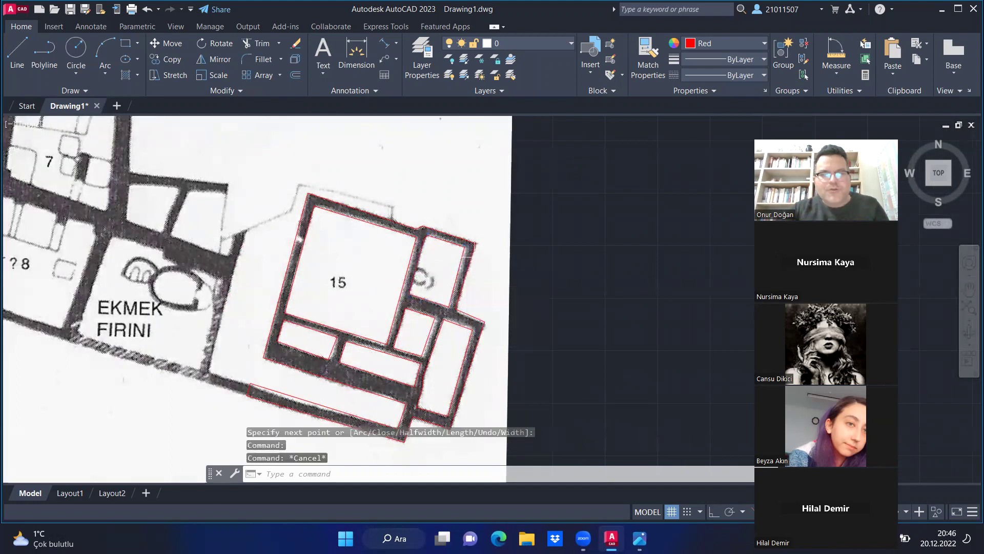
pyautogui.click(489, 201)
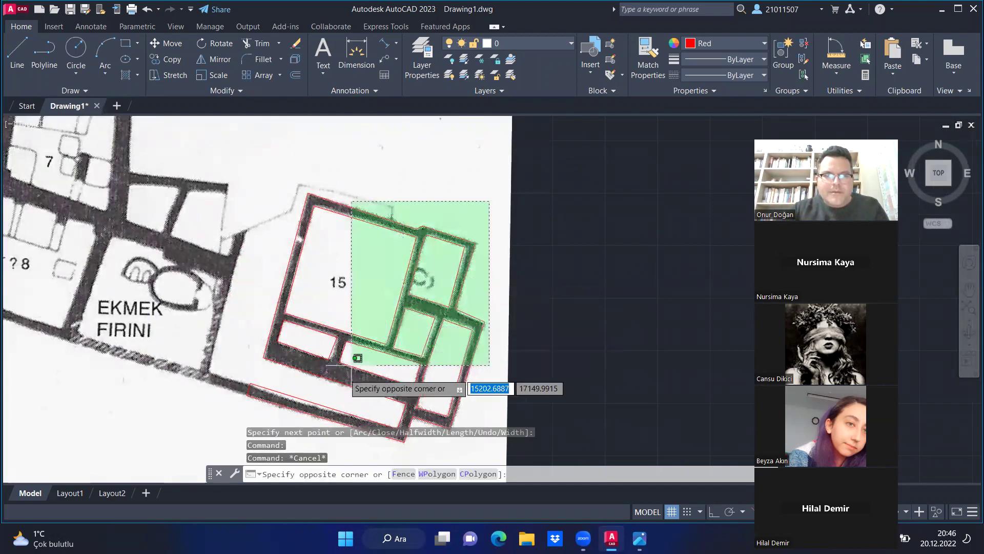
pyautogui.click(238, 419)
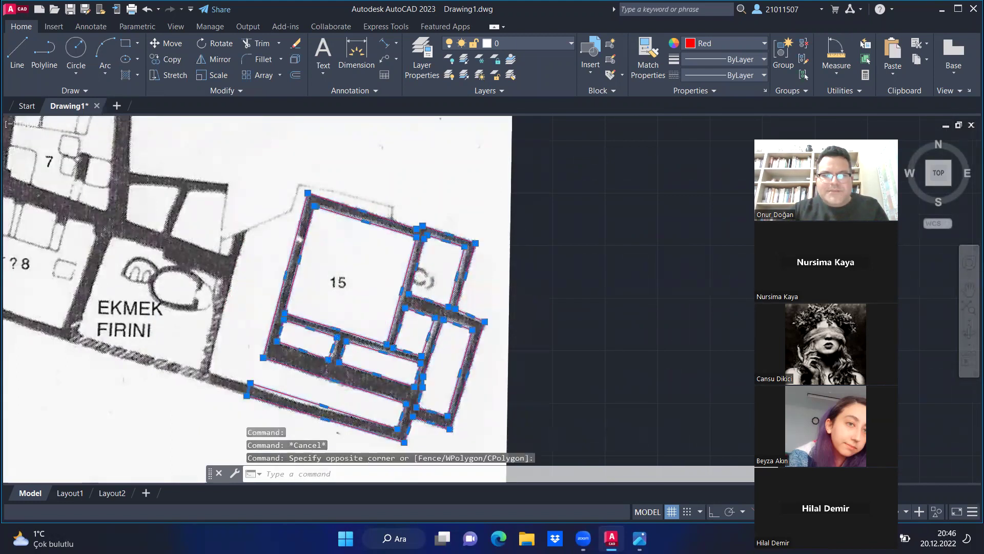
pyautogui.scroll(-4, 307, 210)
pyautogui.scroll(2, 431, 216)
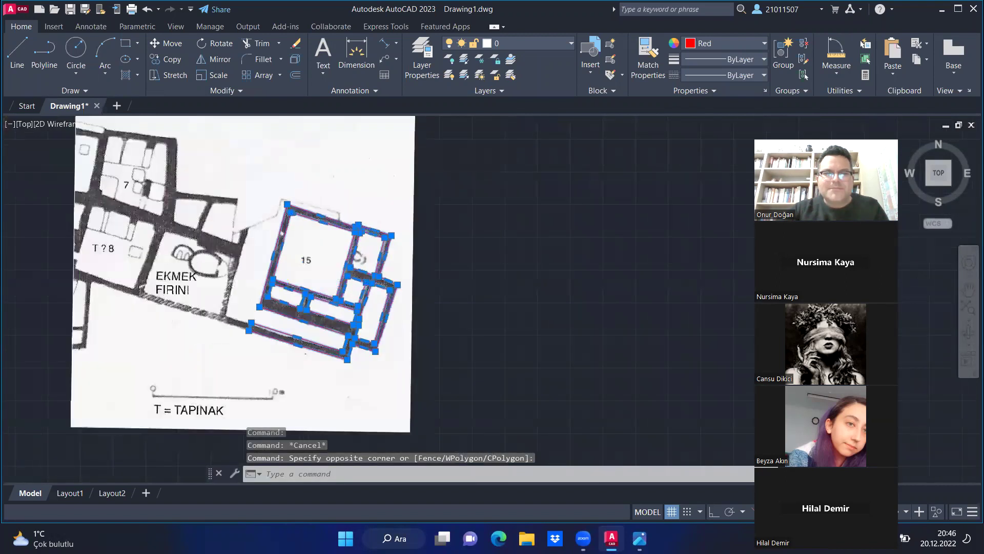
pyautogui.scroll(2, 307, 180)
pyautogui.scroll(-4, 480, 223)
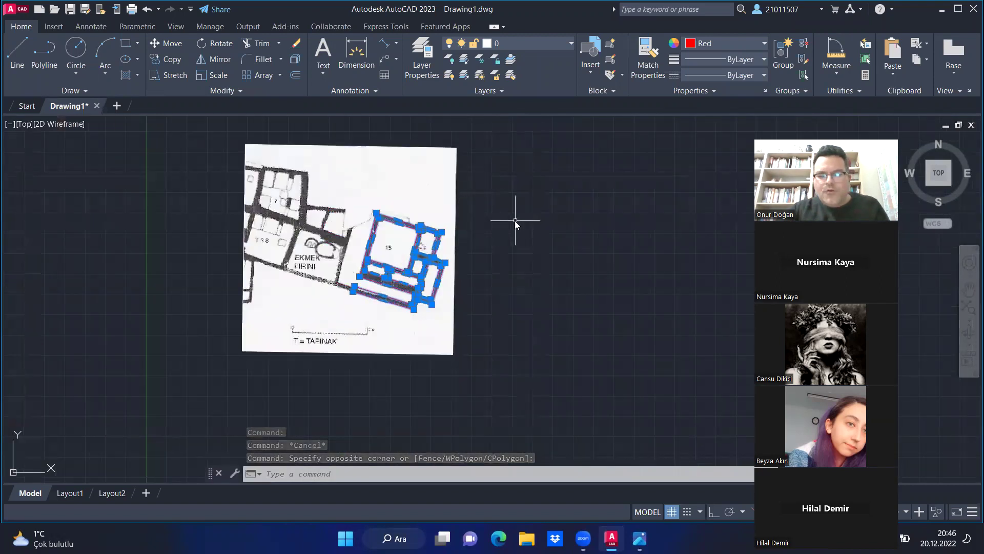
# - Copy the selected building 15 outlines to the right of the scanned plan
pyautogui.write('c')
pyautogui.press('Return')
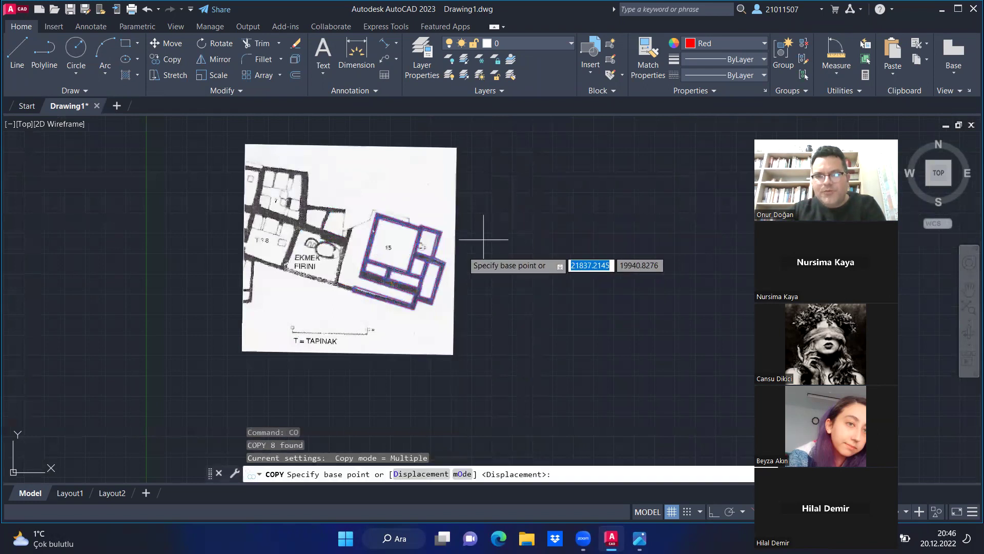
pyautogui.click(484, 262)
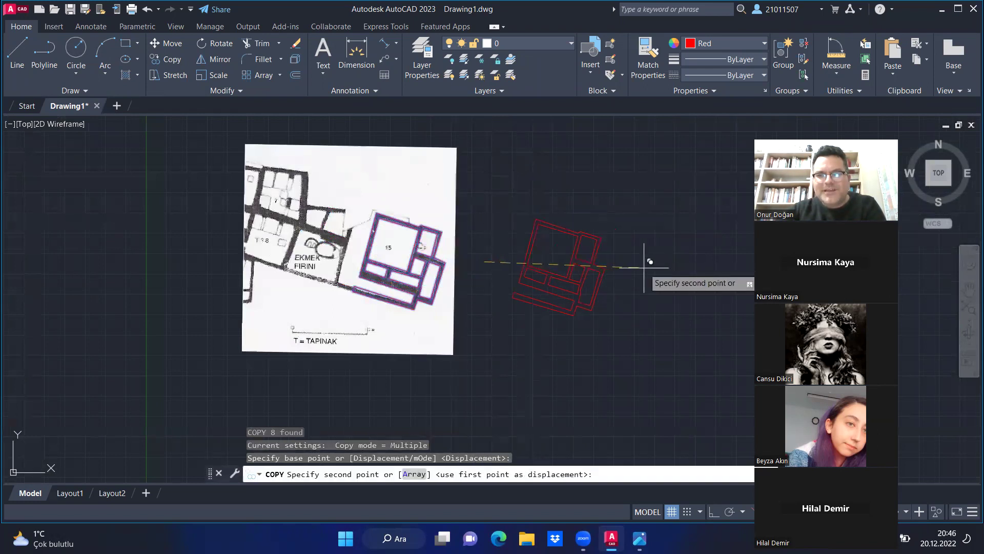
pyautogui.click(643, 265)
pyautogui.press('Escape')
pyautogui.press('Escape')
pyautogui.scroll(2, 394, 264)
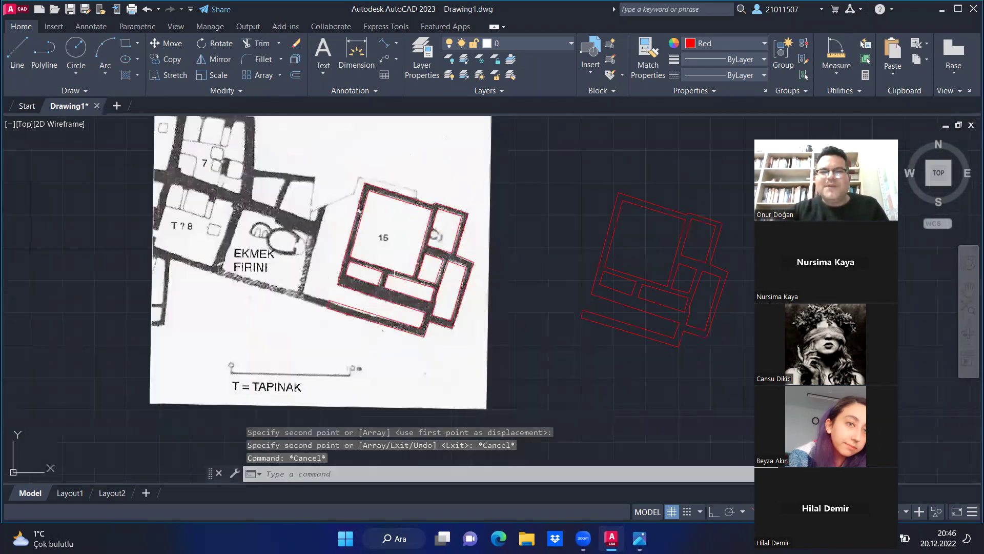
pyautogui.scroll(-2, 560, 219)
pyautogui.scroll(4, 569, 232)
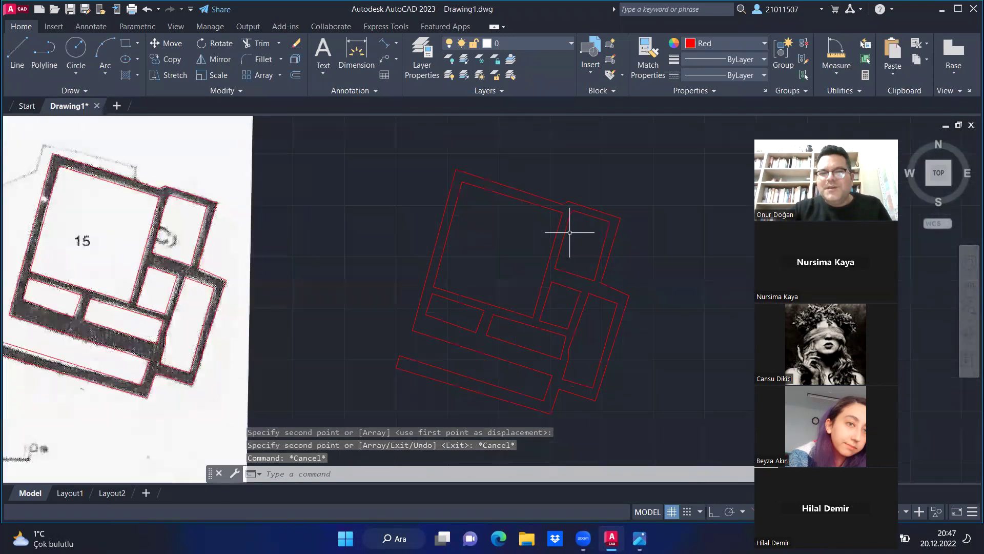
pyautogui.scroll(-4, 461, 201)
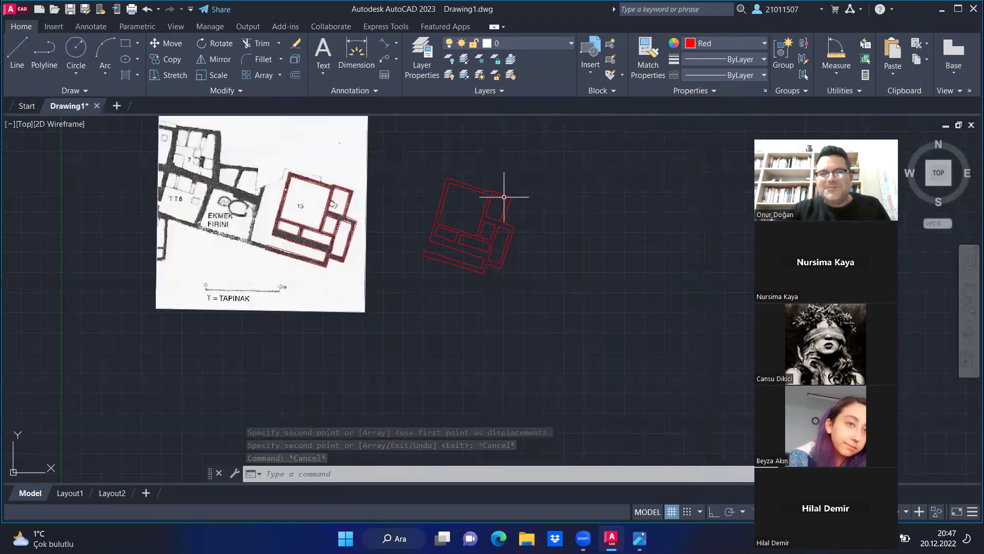
pyautogui.scroll(4, 505, 199)
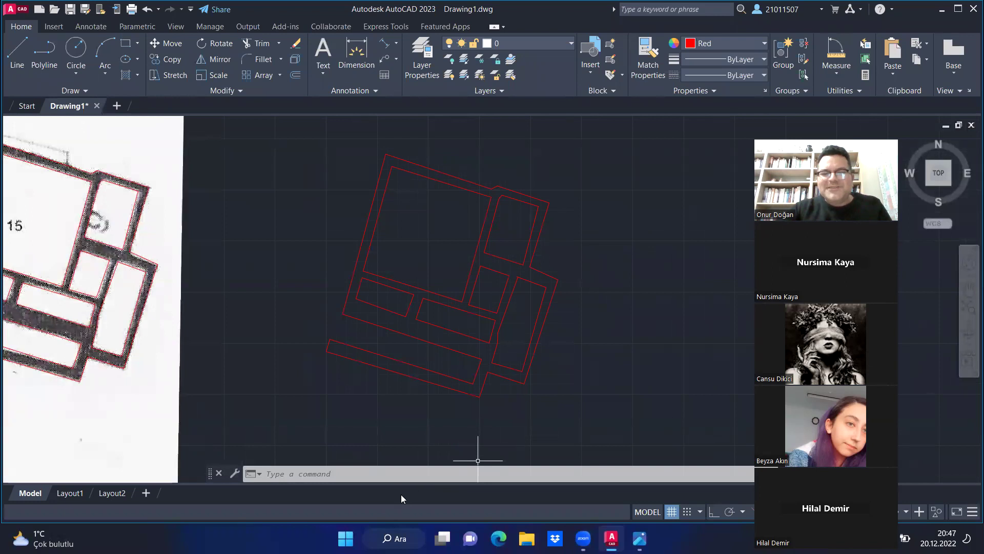
pyautogui.click(393, 476)
pyautogui.write('hatch')
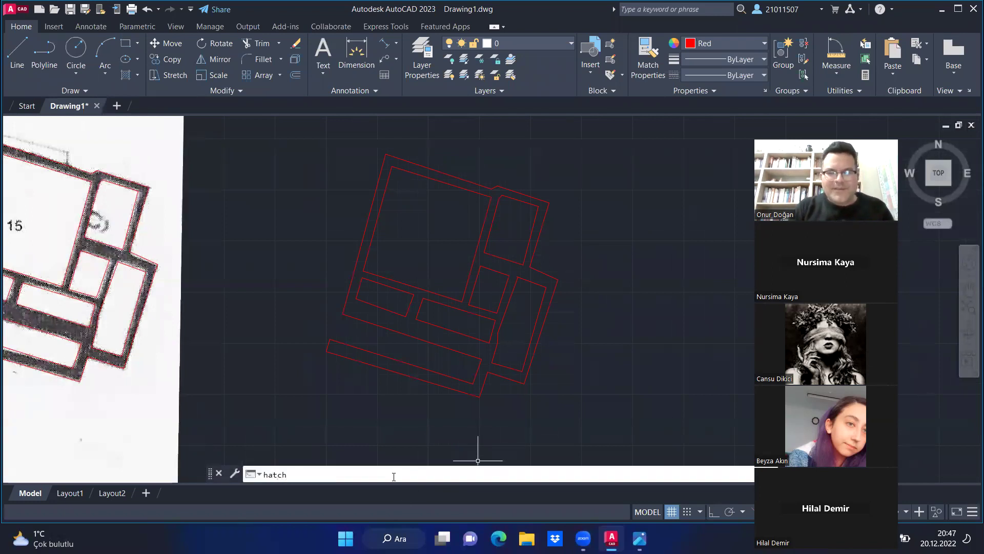
# - Fill the copied building's walls with a SOLID hatch pattern
pyautogui.press('Return')
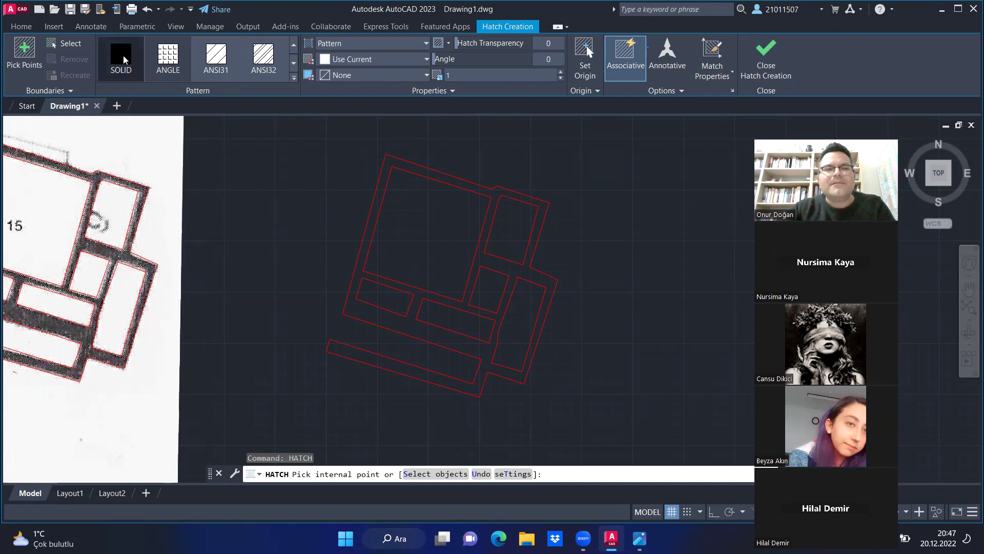
pyautogui.click(124, 60)
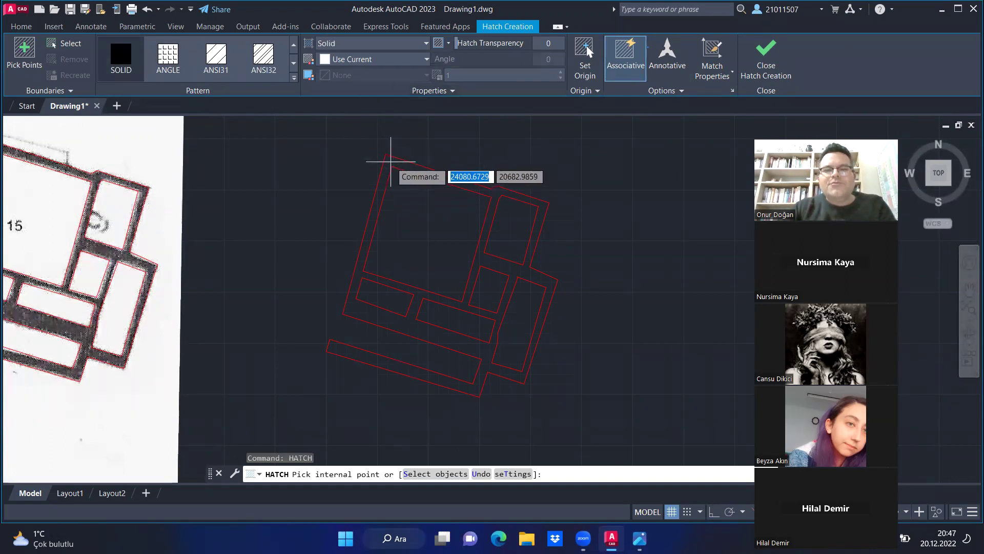
pyautogui.click(391, 160)
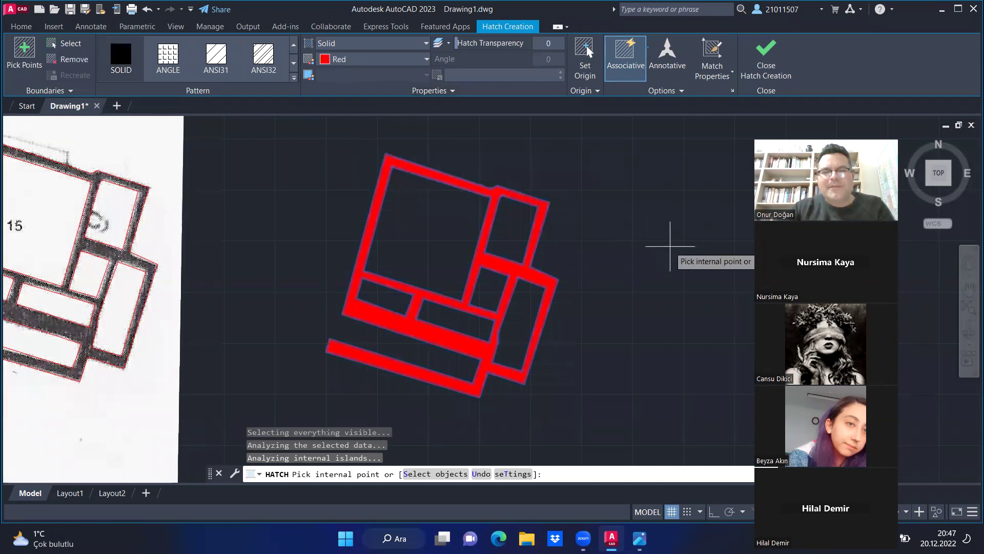
pyautogui.press('Escape')
pyautogui.scroll(-5, 564, 223)
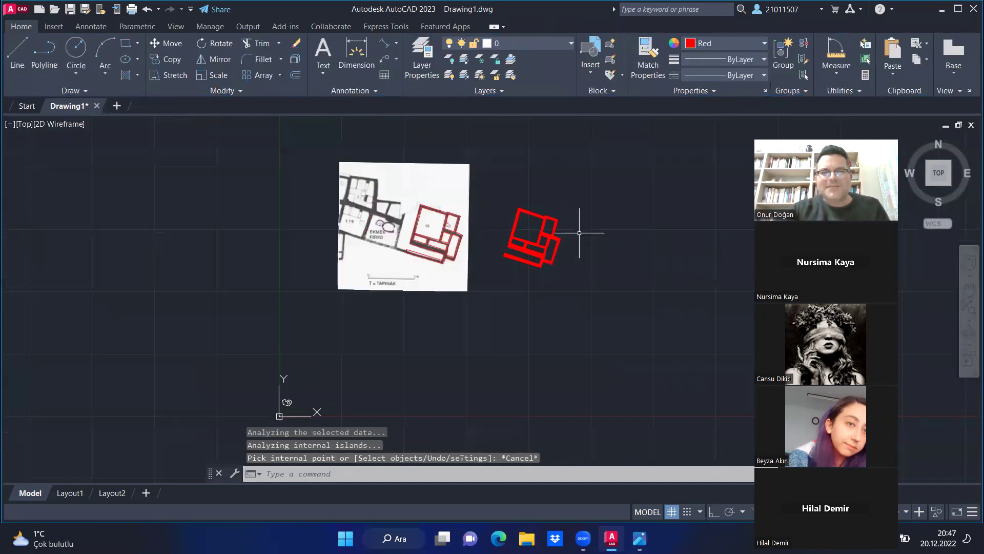
pyautogui.scroll(3, 598, 222)
pyautogui.scroll(4, 515, 214)
# - Change the new hatch's colour from red to ByLayer so it turns white
pyautogui.click(538, 213)
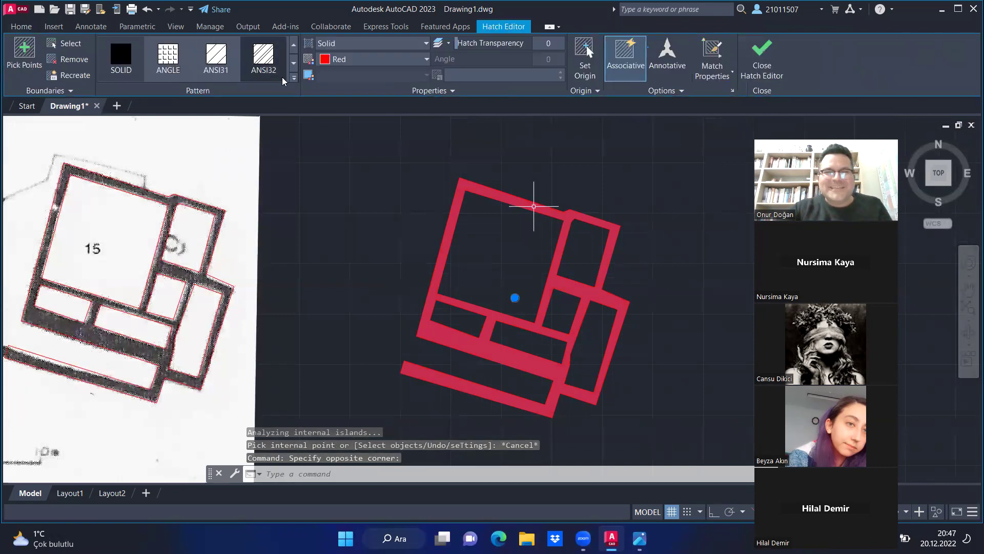
pyautogui.click(397, 60)
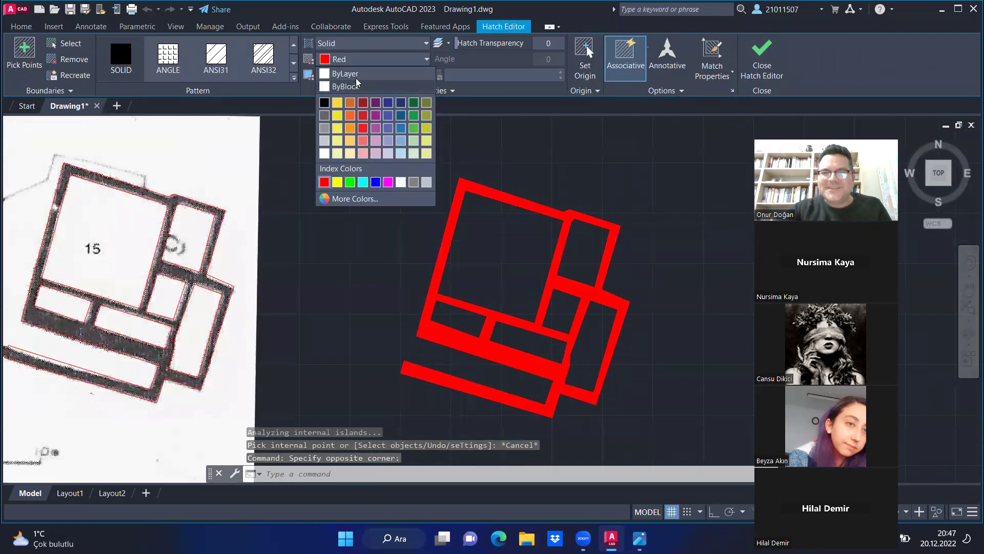
pyautogui.click(357, 78)
pyautogui.press('Escape')
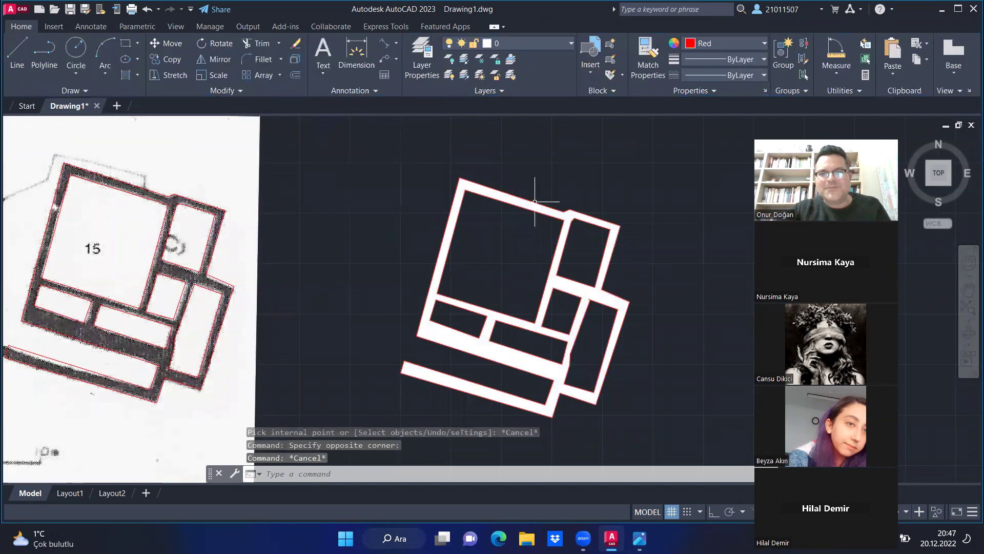
pyautogui.scroll(-2, 605, 171)
pyautogui.click(644, 167)
# - Set the copied building's red outlines to ByLayer colour so they match the white hatch
pyautogui.click(405, 414)
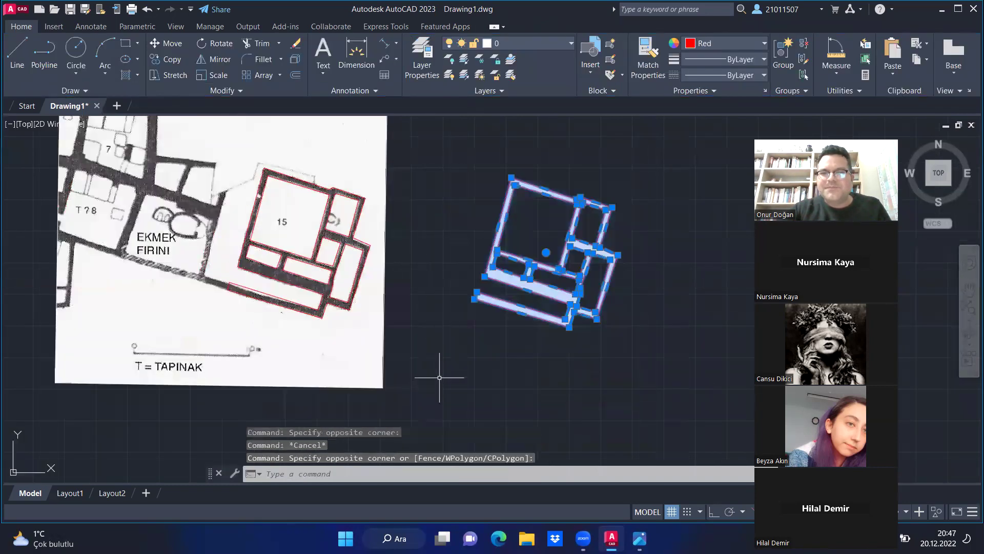
pyautogui.click(545, 44)
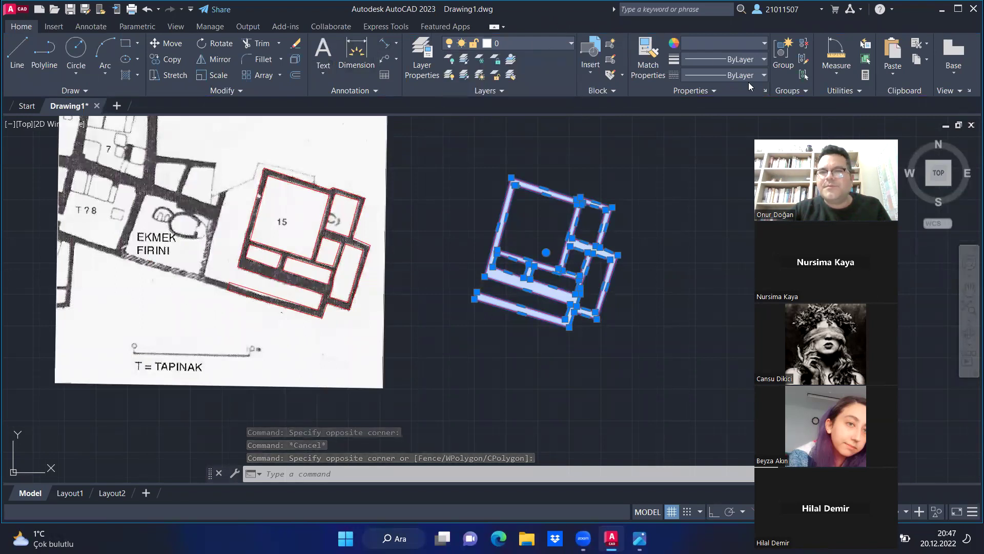
pyautogui.click(743, 43)
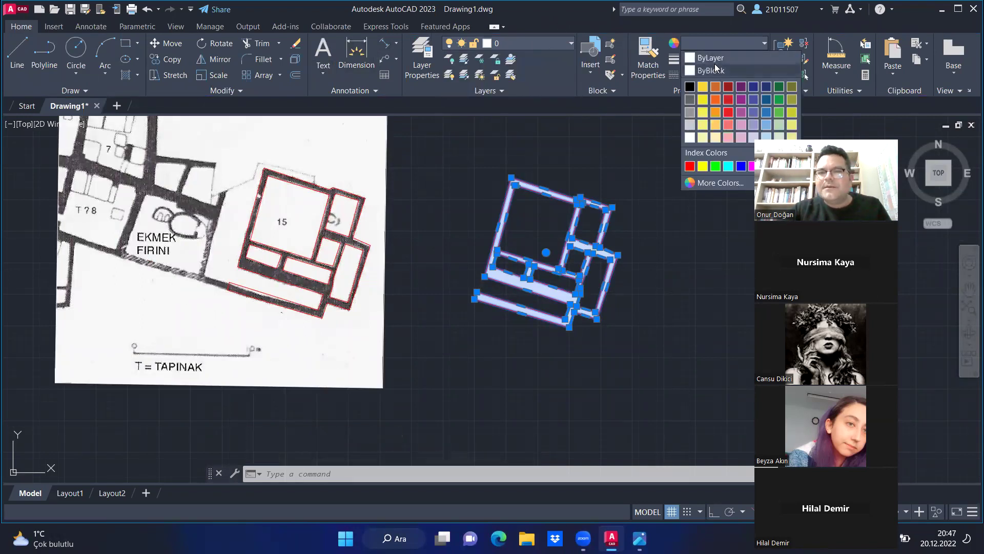
pyautogui.click(713, 59)
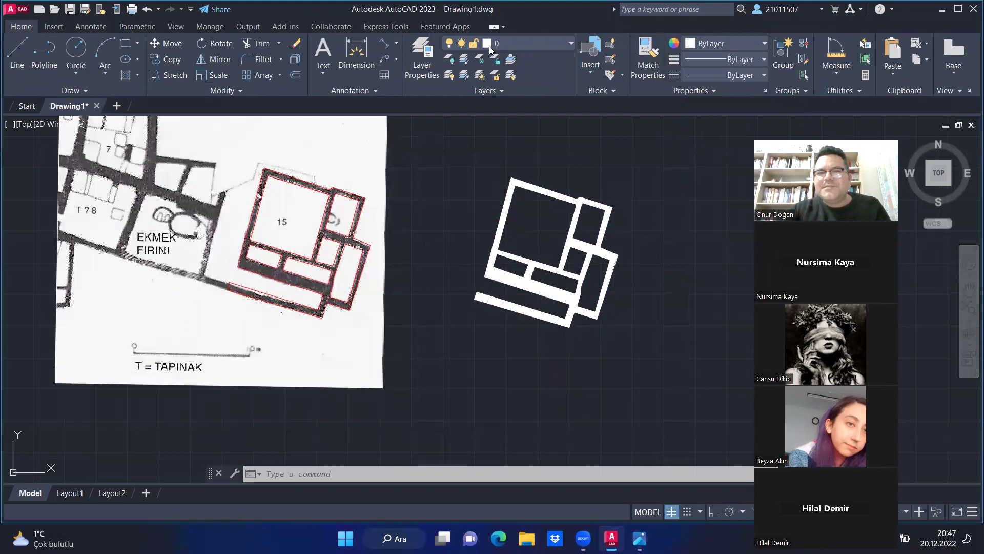
pyautogui.hotkey('ctrl', 'a')
pyautogui.press('Escape')
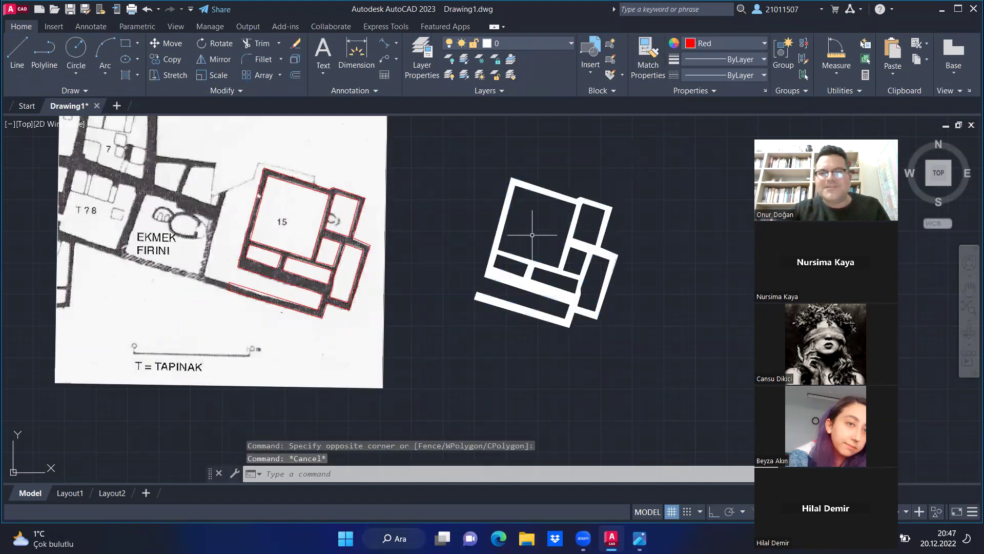
# - Zoom in and out to inspect the all-white copy of Building 15
pyautogui.scroll(-2, 532, 235)
pyautogui.scroll(5, 528, 232)
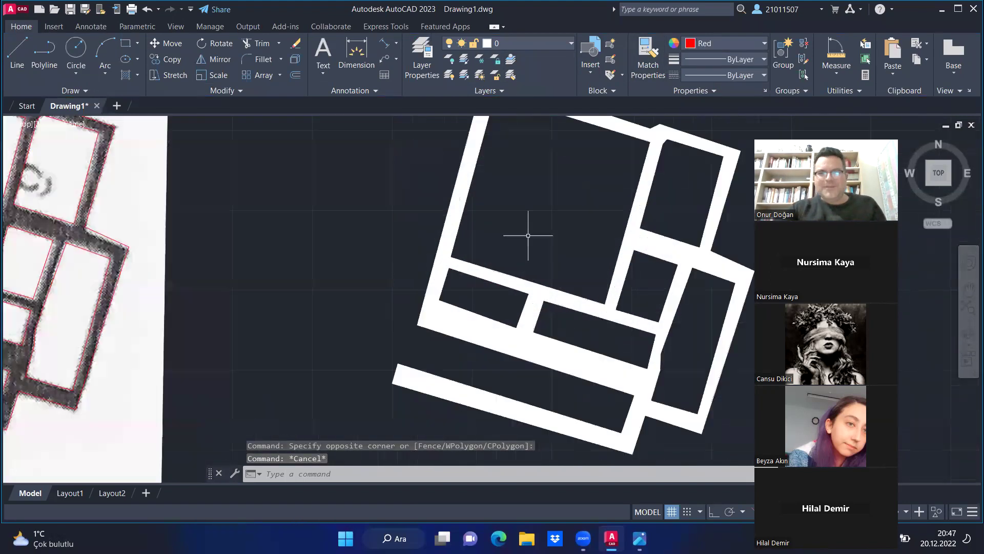
pyautogui.scroll(-2, 528, 235)
pyautogui.scroll(-2, 343, 273)
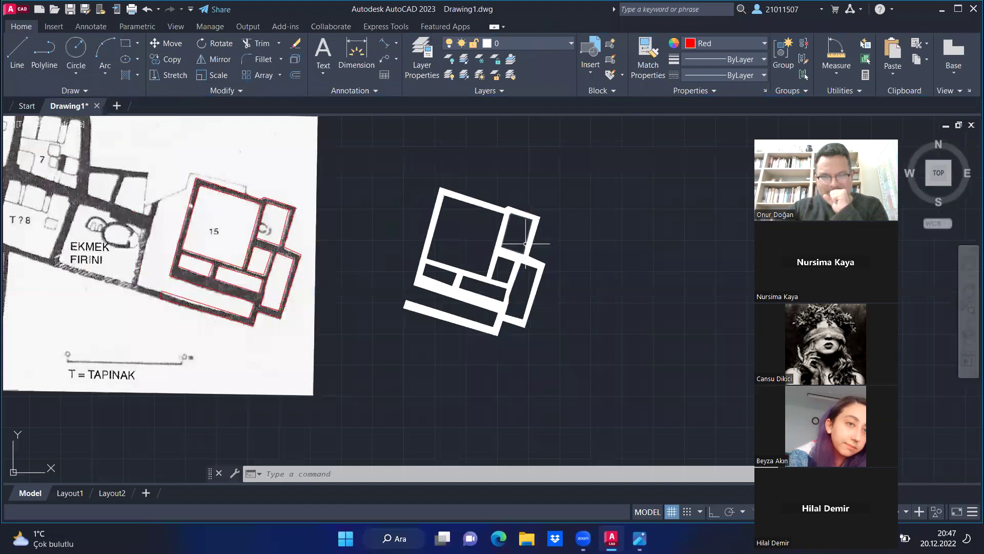
pyautogui.scroll(2, 526, 244)
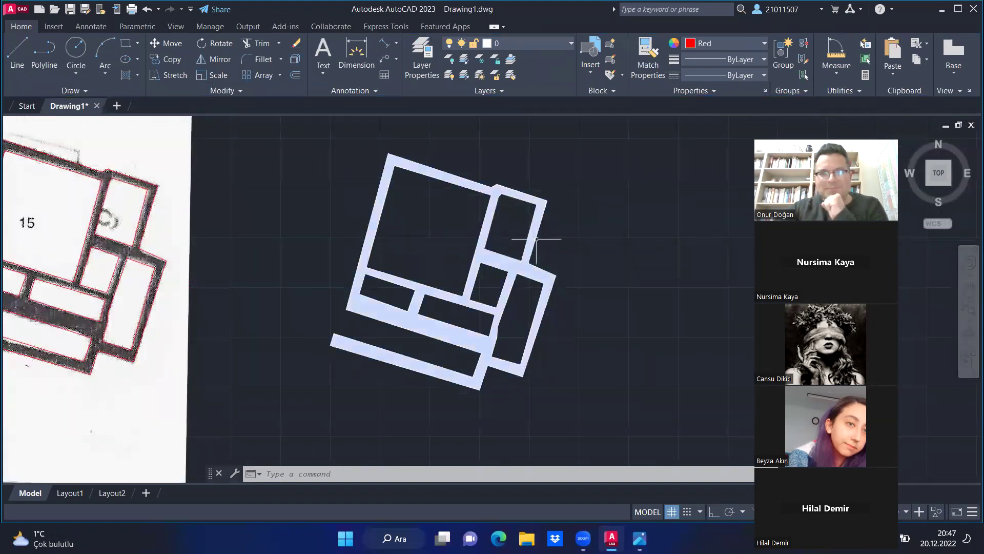
pyautogui.scroll(-5, 537, 239)
pyautogui.scroll(3, 560, 215)
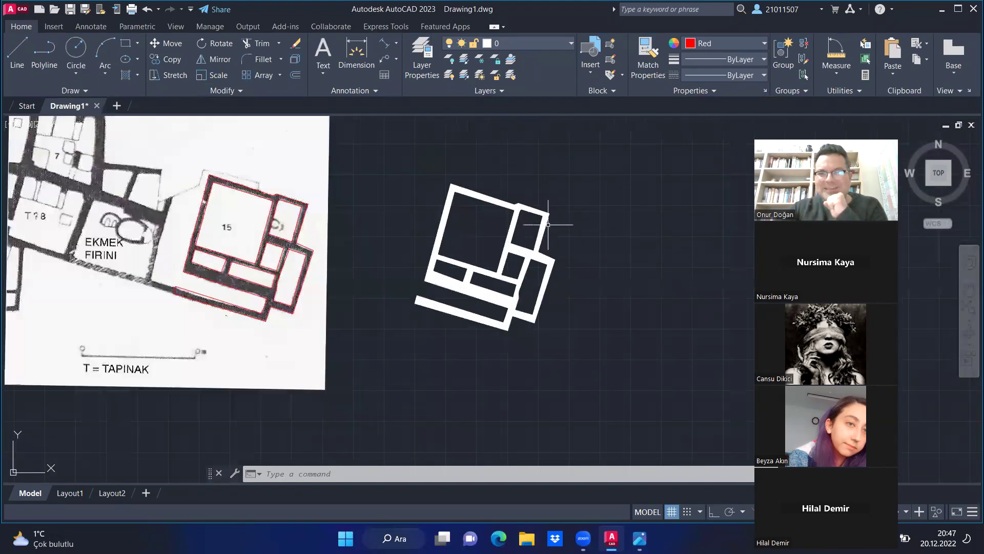
pyautogui.scroll(2, 509, 218)
pyautogui.scroll(-2, 472, 209)
pyautogui.scroll(2, 472, 203)
pyautogui.scroll(-2, 473, 208)
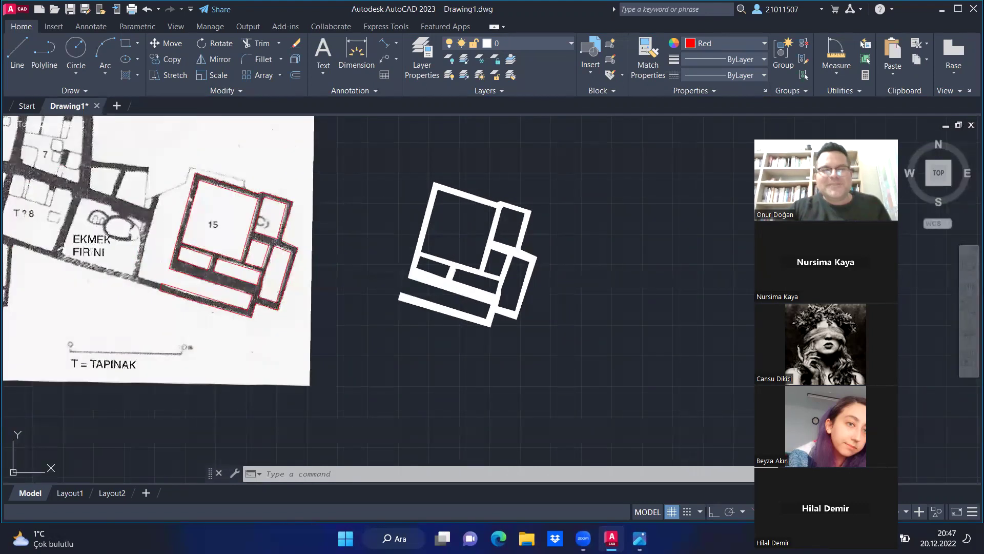
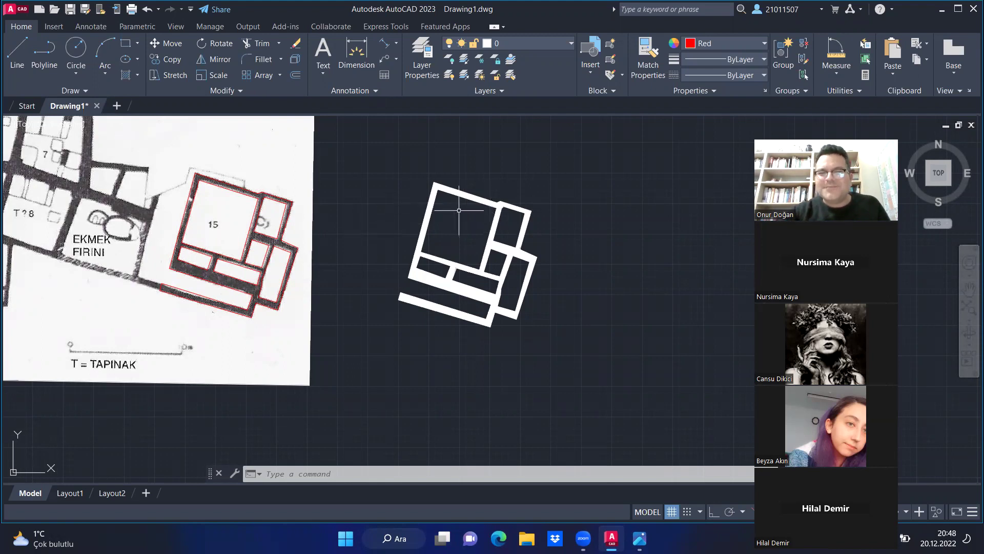
# - Start AREA and pick the large room's top-left and top-right inner corners
pyautogui.scroll(2, 459, 211)
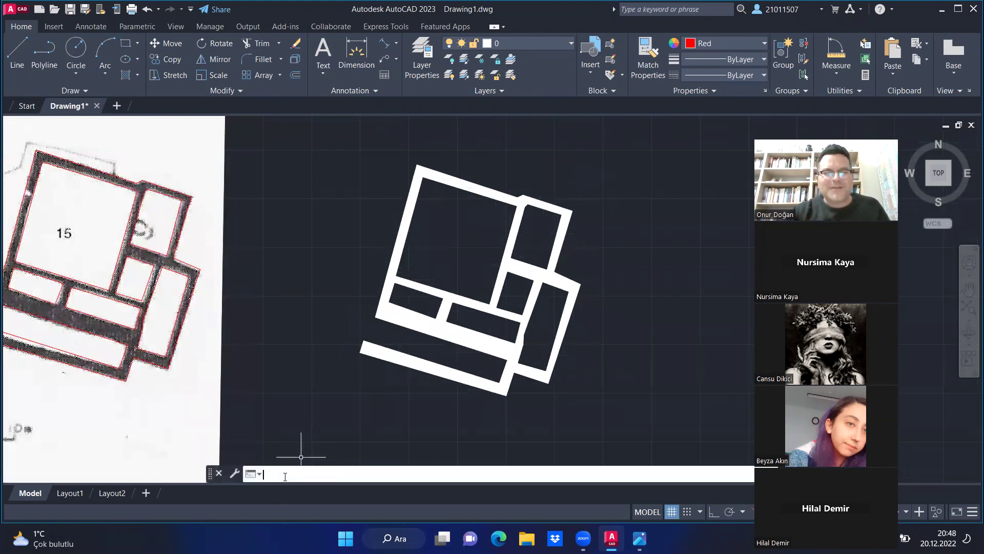
pyautogui.write('area')
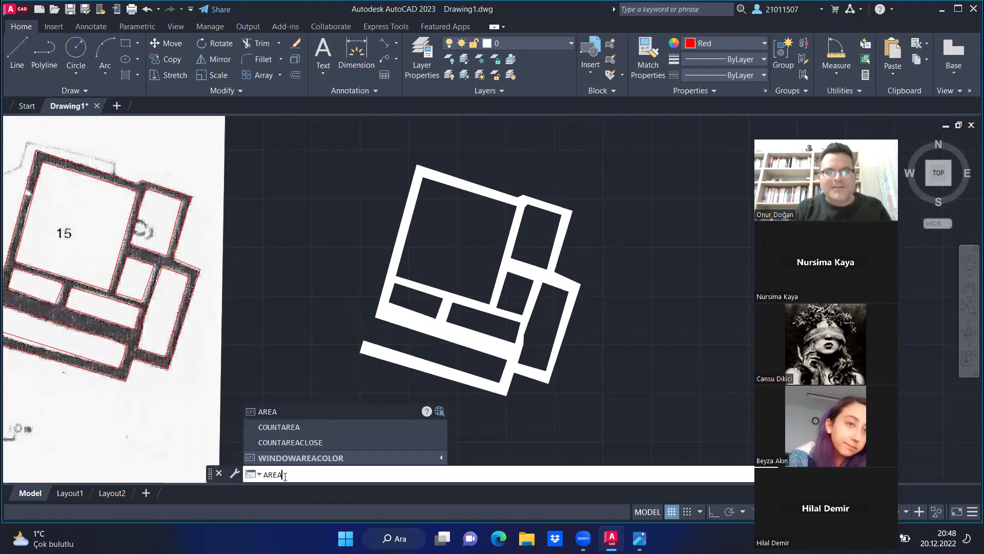
pyautogui.press('Return')
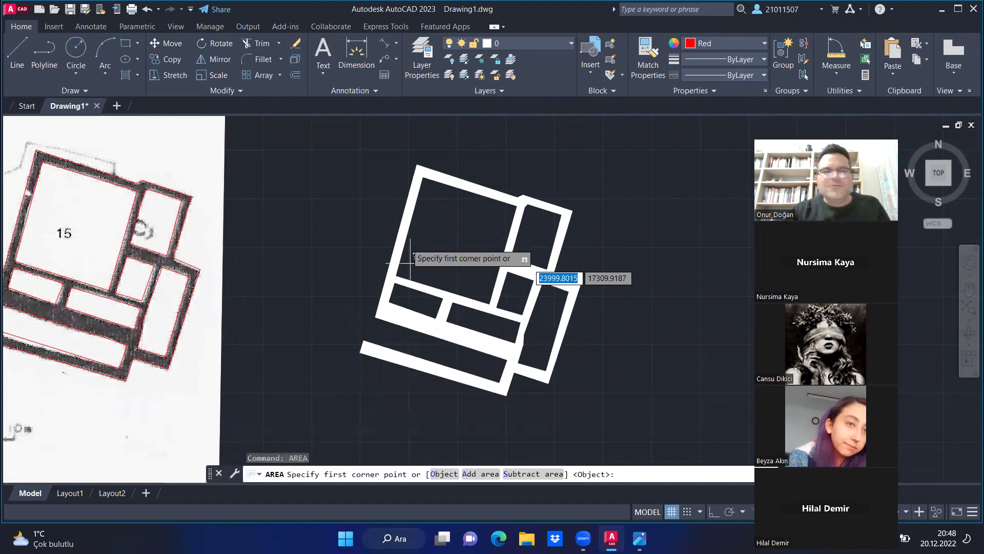
pyautogui.scroll(4, 433, 169)
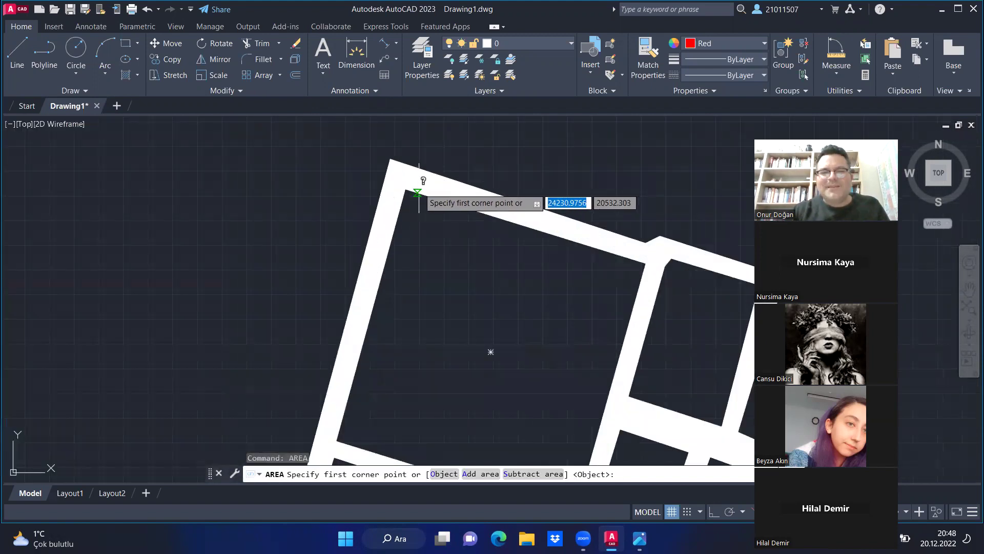
pyautogui.scroll(-4, 420, 185)
pyautogui.scroll(3, 430, 185)
pyautogui.scroll(-4, 412, 187)
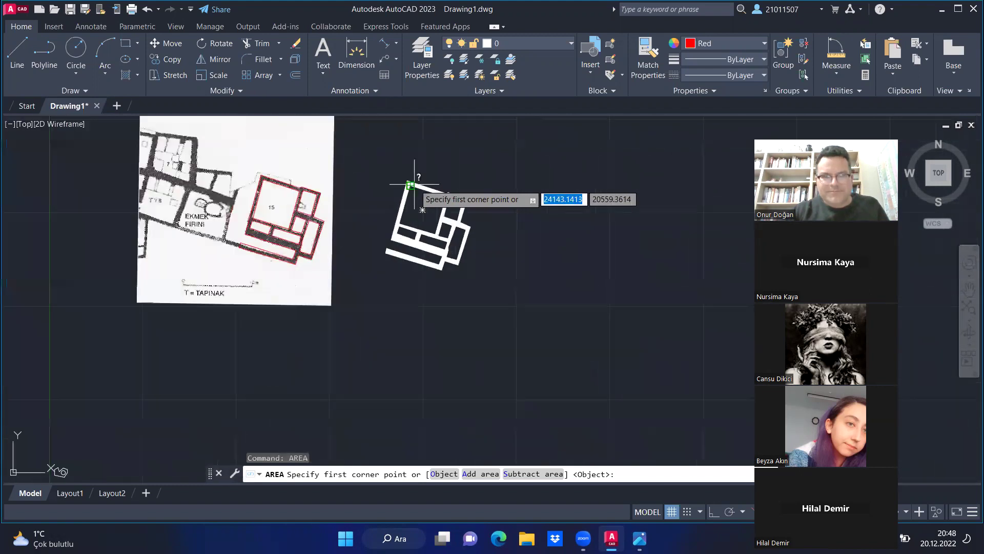
pyautogui.scroll(5, 406, 192)
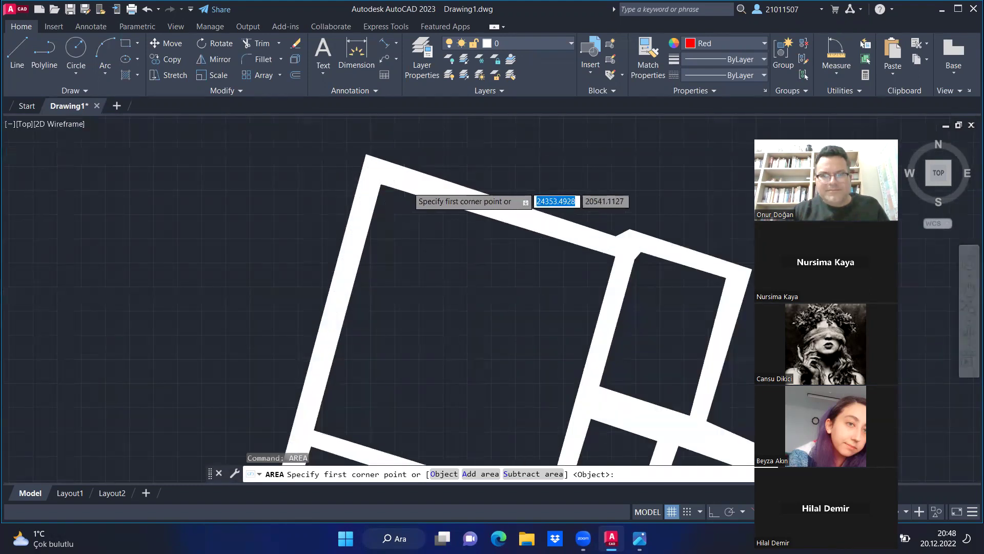
pyautogui.scroll(-4, 382, 191)
pyautogui.click(398, 187)
pyautogui.scroll(2, 513, 235)
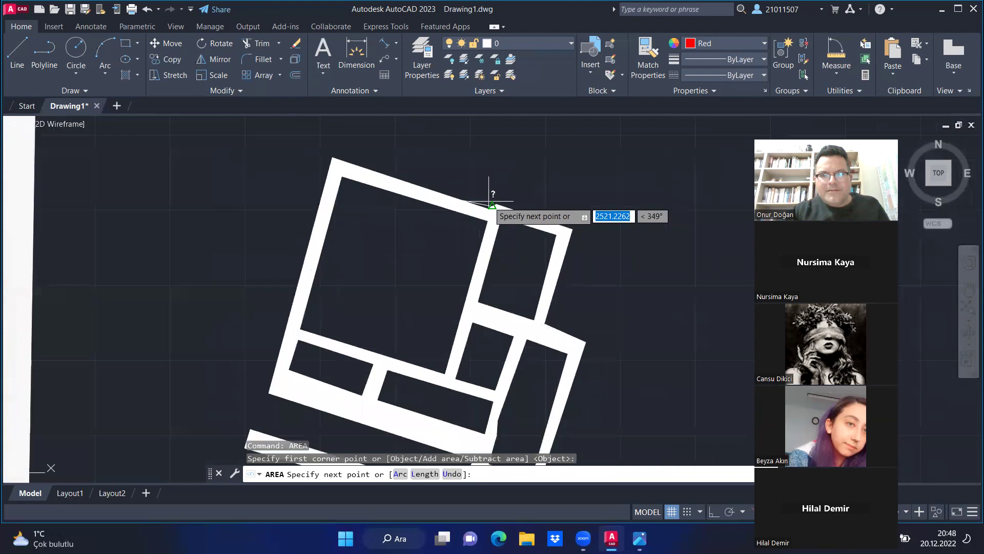
pyautogui.scroll(4, 492, 226)
pyautogui.click(484, 246)
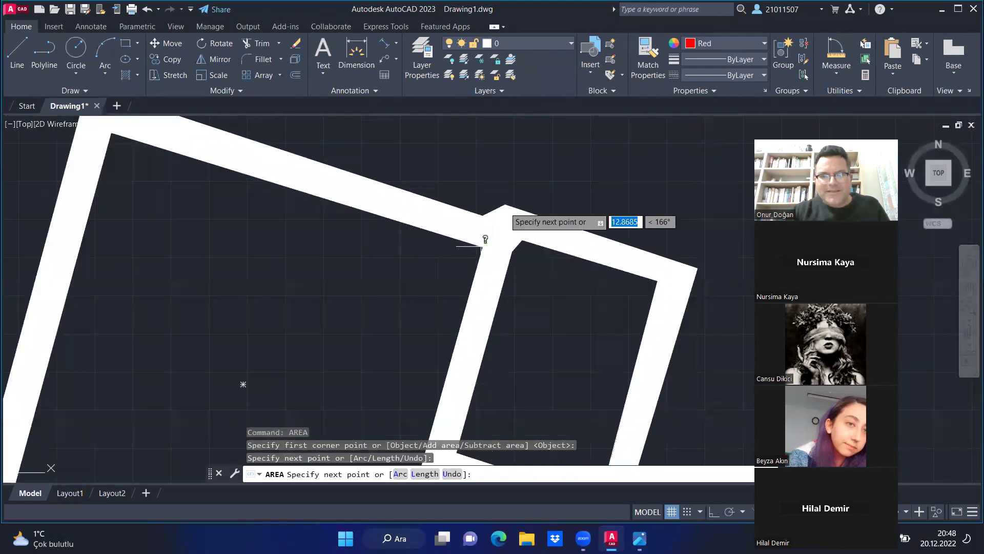
# - Add the bottom corners and close at the first: area 6740065.6316, perimeter 10386.8596
pyautogui.scroll(-3, 484, 246)
pyautogui.scroll(3, 458, 366)
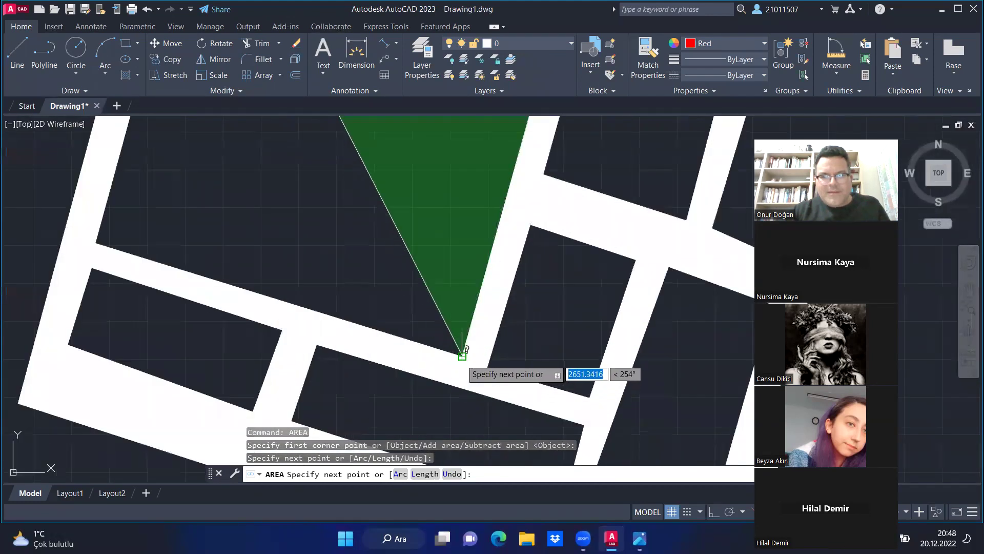
pyautogui.click(460, 354)
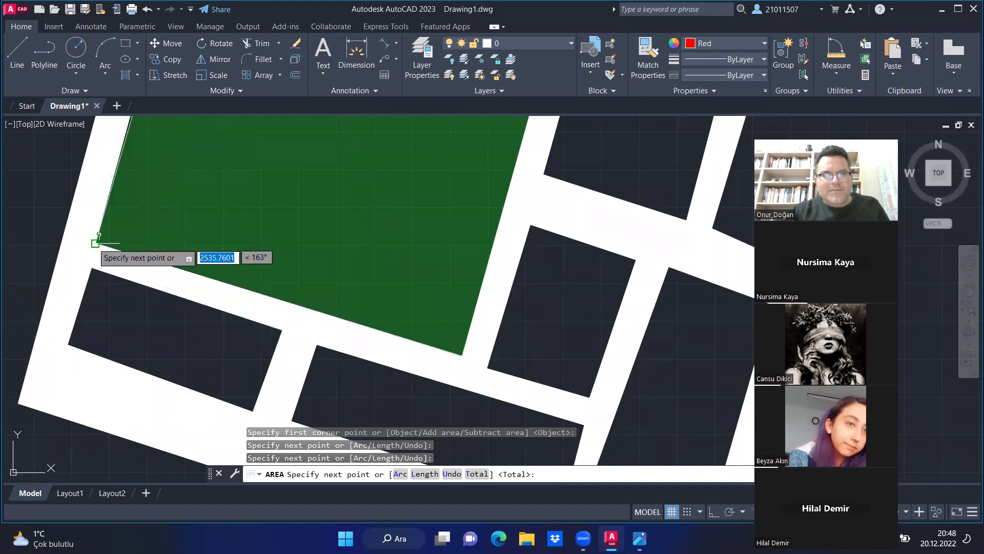
pyautogui.click(84, 227)
pyautogui.scroll(-3, 337, 345)
pyautogui.scroll(-2, 336, 345)
pyautogui.scroll(4, 293, 153)
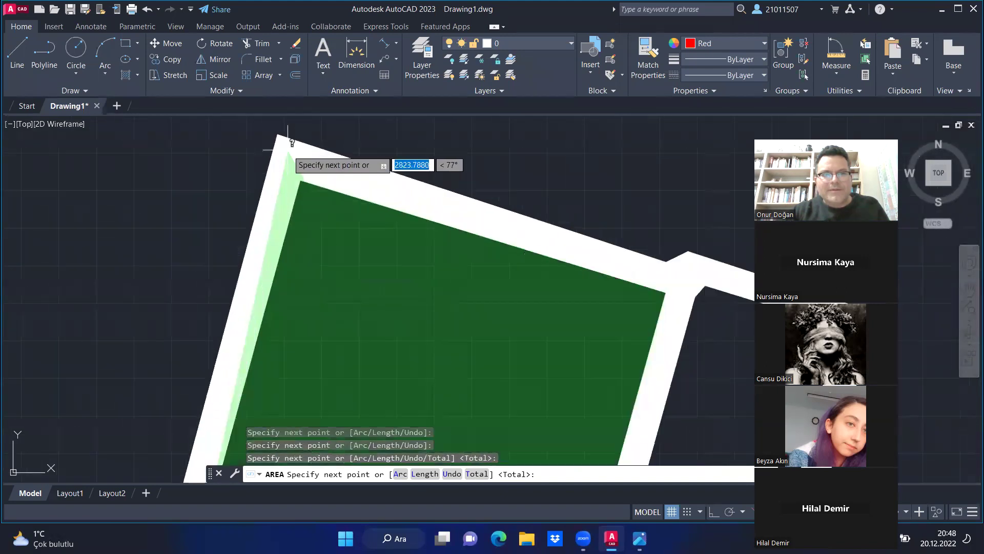
pyautogui.click(300, 180)
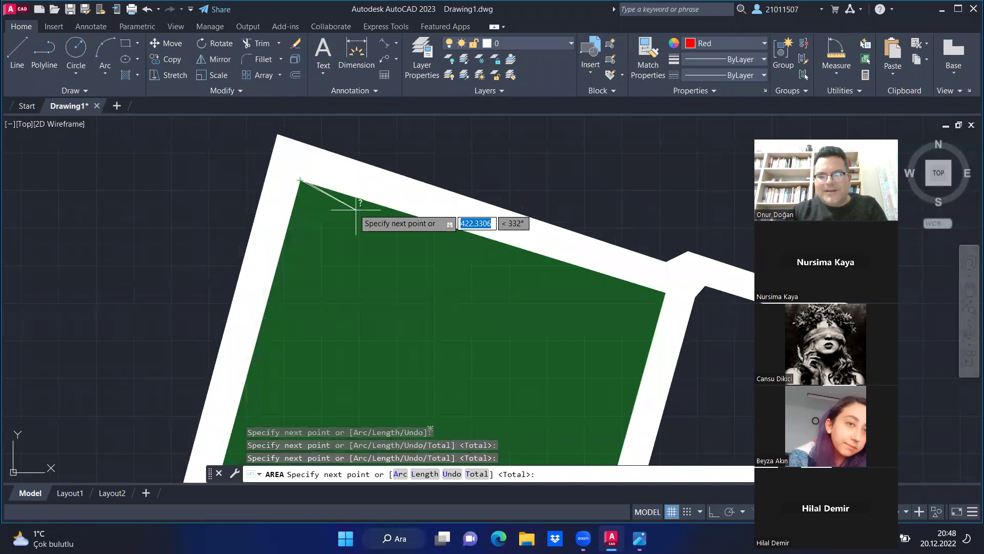
pyautogui.press('Return')
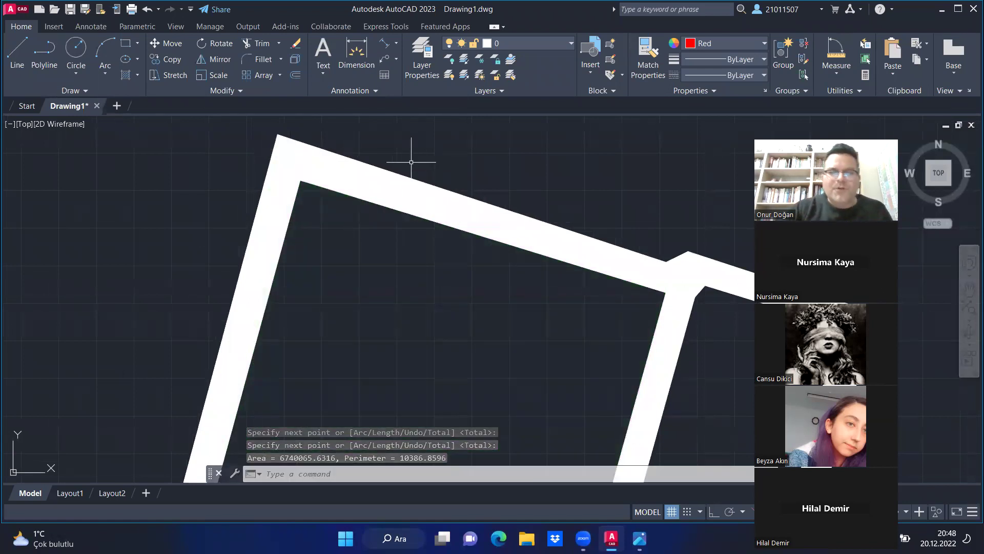
pyautogui.scroll(-2, 414, 153)
pyautogui.scroll(-2, 414, 150)
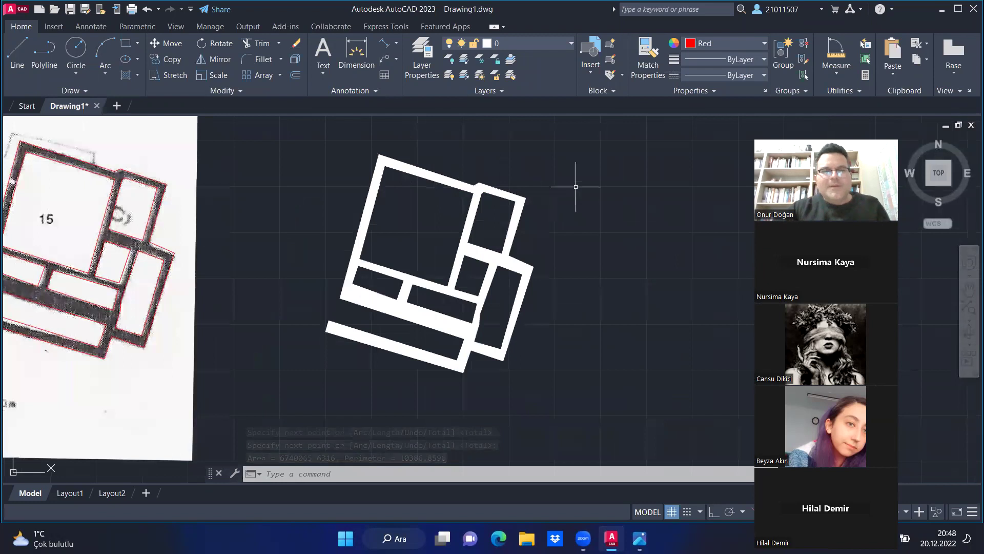
# - Cancel leftover commands and zoom to the scale bar above T = TAPINAK
pyautogui.press('Escape')
pyautogui.press('Escape')
pyautogui.scroll(-3, 578, 194)
pyautogui.scroll(-4, 578, 193)
pyautogui.scroll(2, 472, 154)
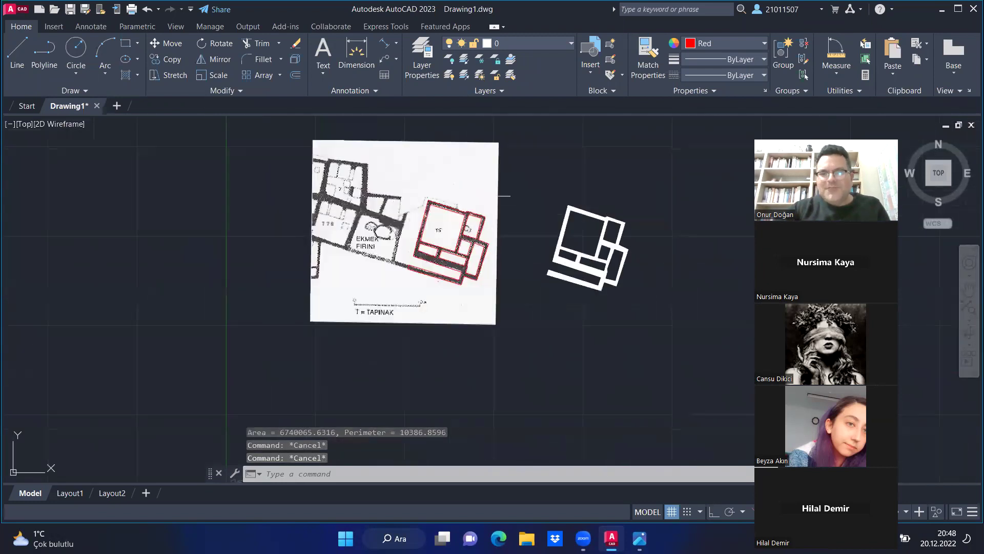
pyautogui.scroll(-4, 457, 213)
pyautogui.scroll(-2, 472, 193)
pyautogui.scroll(3, 461, 187)
pyautogui.scroll(2, 462, 213)
pyautogui.scroll(-4, 463, 213)
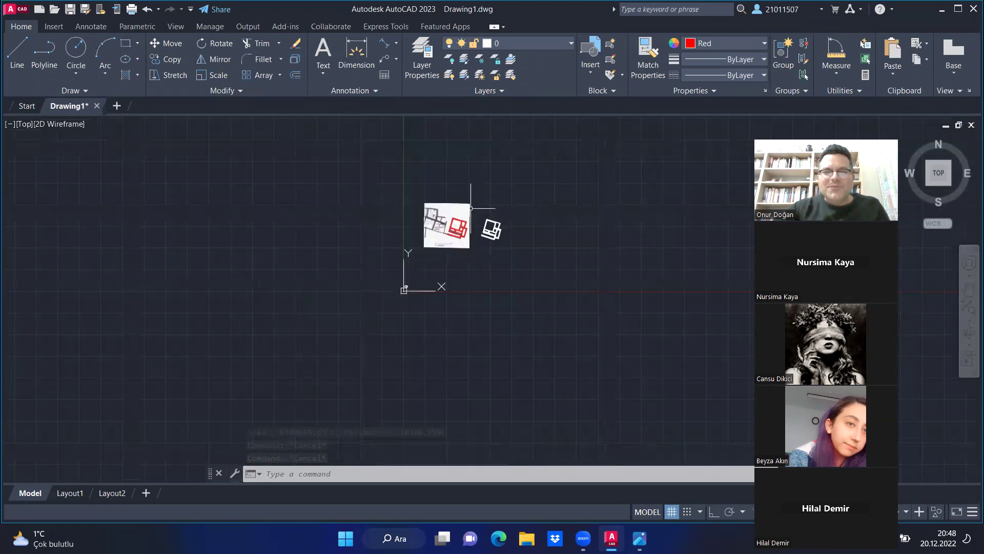
pyautogui.scroll(-4, 466, 210)
pyautogui.scroll(4, 468, 207)
pyautogui.scroll(2, 468, 205)
pyautogui.scroll(2, 441, 202)
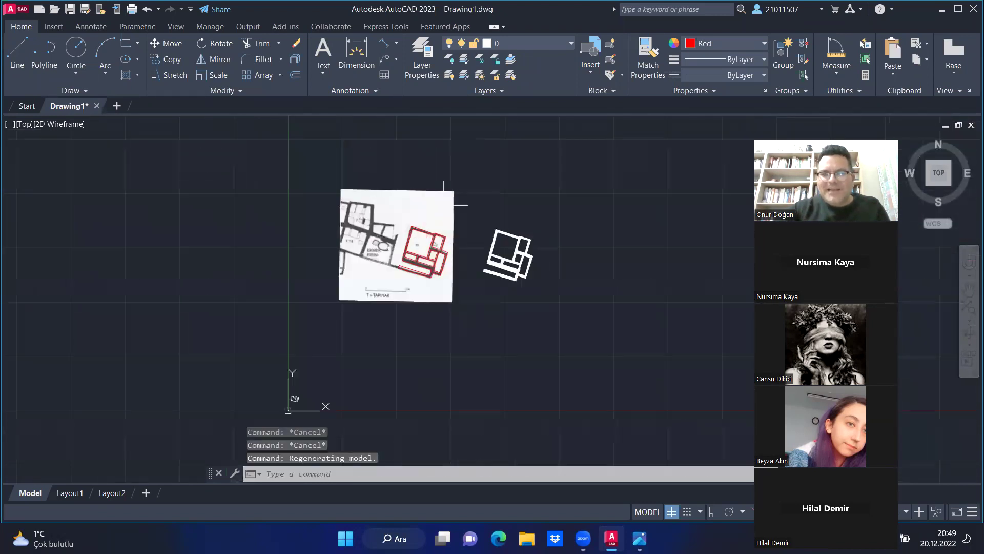
pyautogui.scroll(2, 446, 202)
pyautogui.scroll(2, 468, 204)
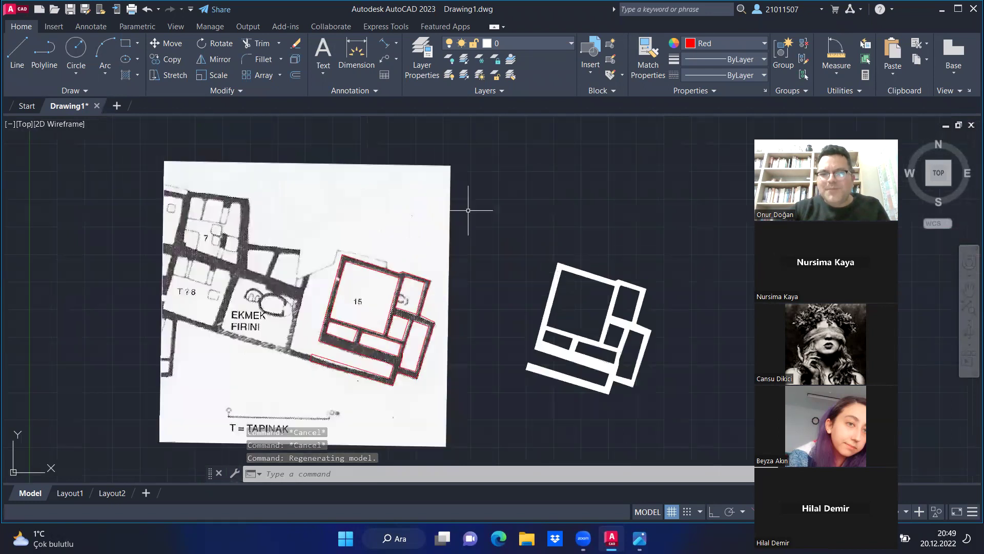
pyautogui.scroll(-2, 513, 169)
pyautogui.scroll(-2, 512, 170)
pyautogui.scroll(2, 451, 221)
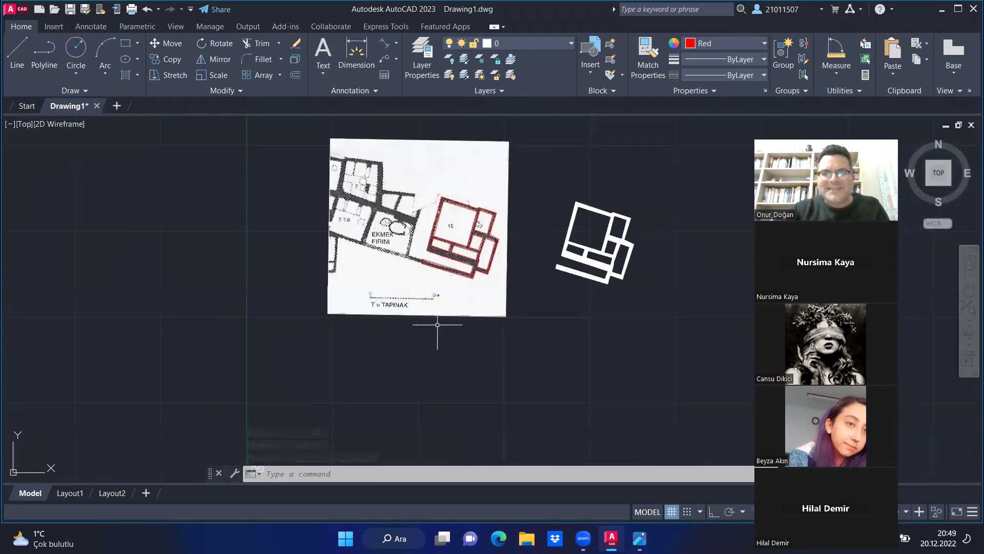
pyautogui.scroll(2, 439, 287)
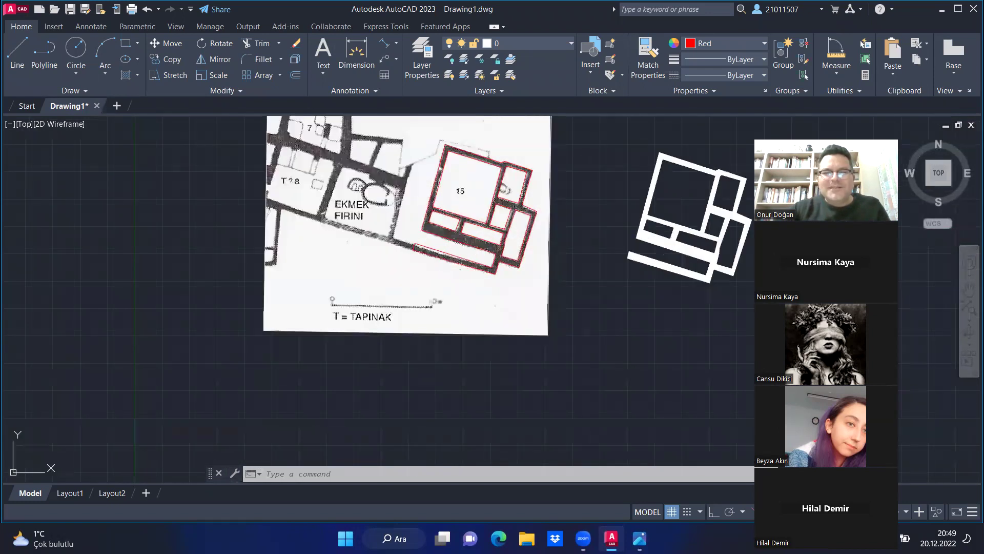
pyautogui.scroll(2, 366, 292)
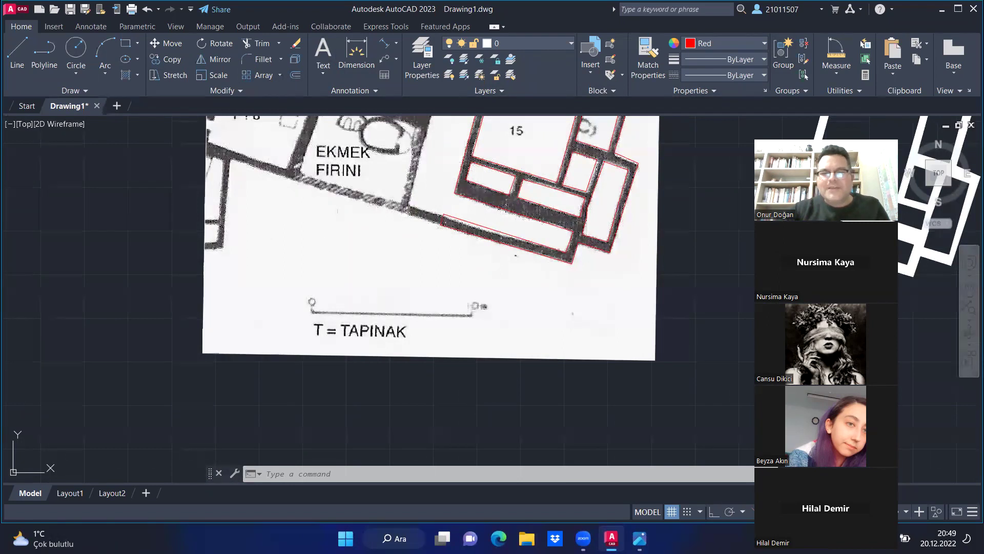
# - Place a linear dimension spanning the scale bar's two ends, below the image
pyautogui.click(397, 47)
pyautogui.click(401, 69)
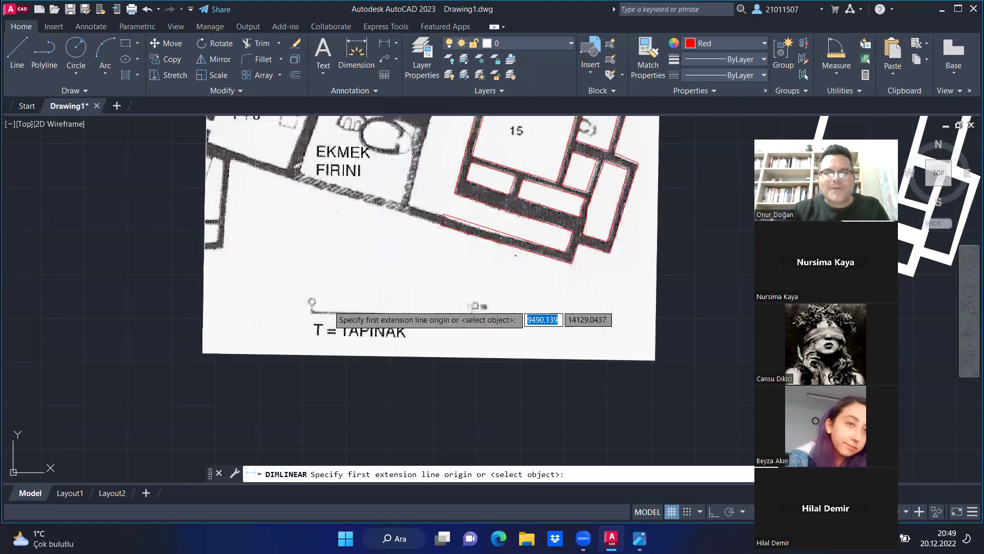
pyautogui.scroll(4, 312, 311)
pyautogui.scroll(2, 269, 328)
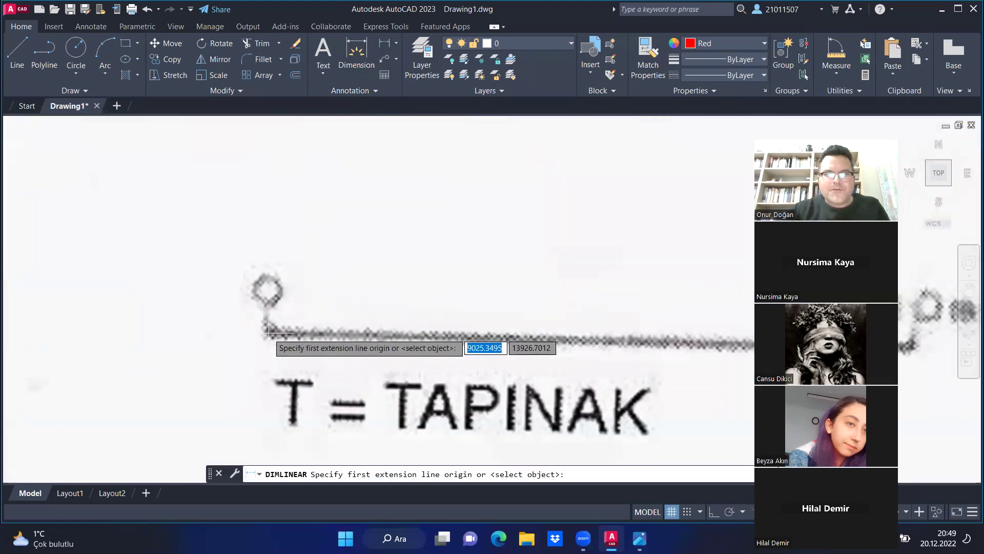
pyautogui.click(268, 332)
pyautogui.scroll(-4, 177, 303)
pyautogui.scroll(-2, 185, 323)
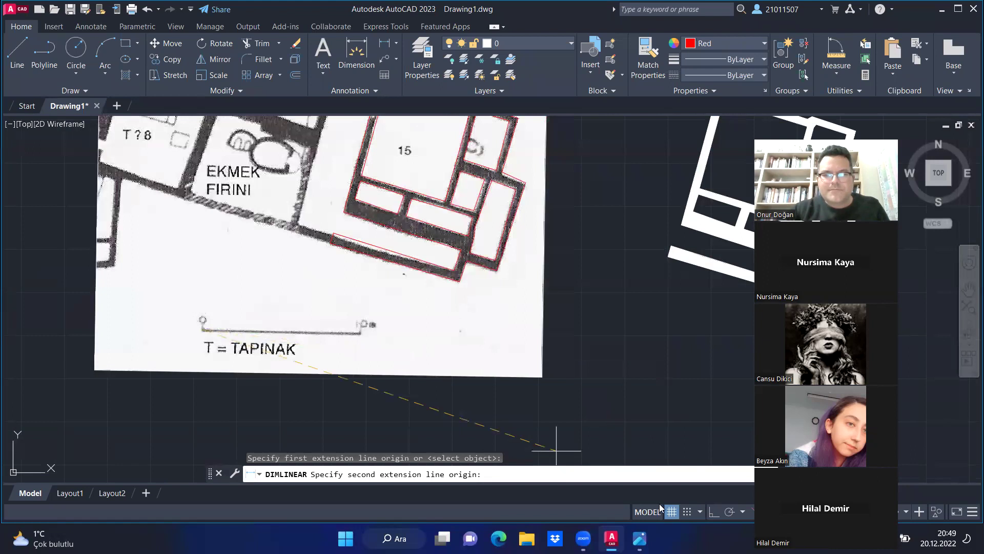
pyautogui.scroll(2, 361, 330)
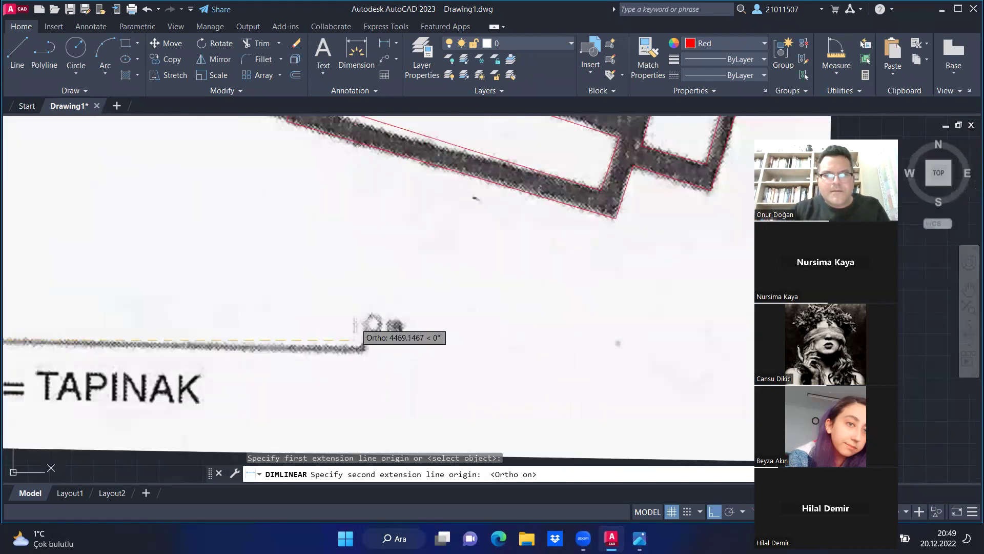
pyautogui.scroll(2, 363, 359)
pyautogui.click(364, 362)
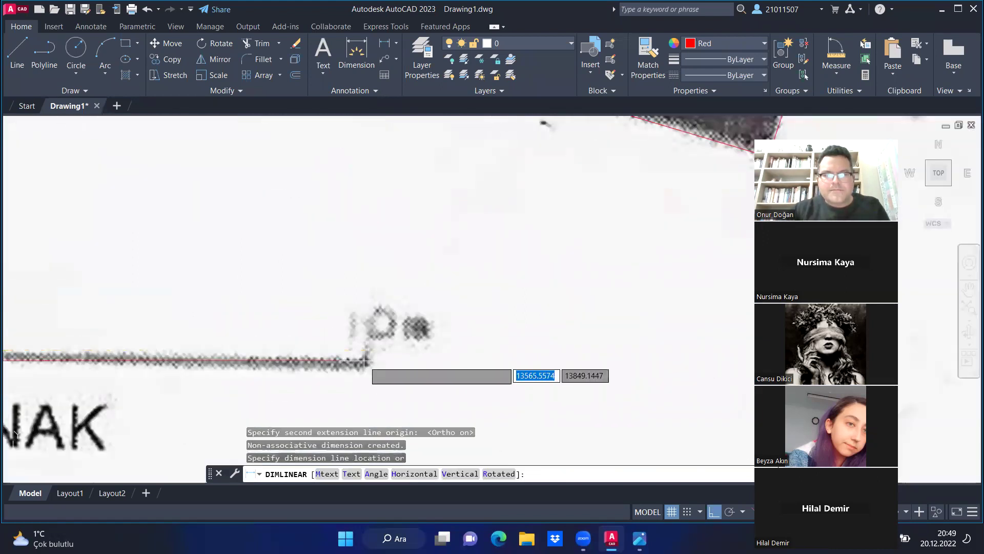
pyautogui.scroll(-2, 367, 365)
pyautogui.scroll(-3, 370, 374)
pyautogui.click(370, 379)
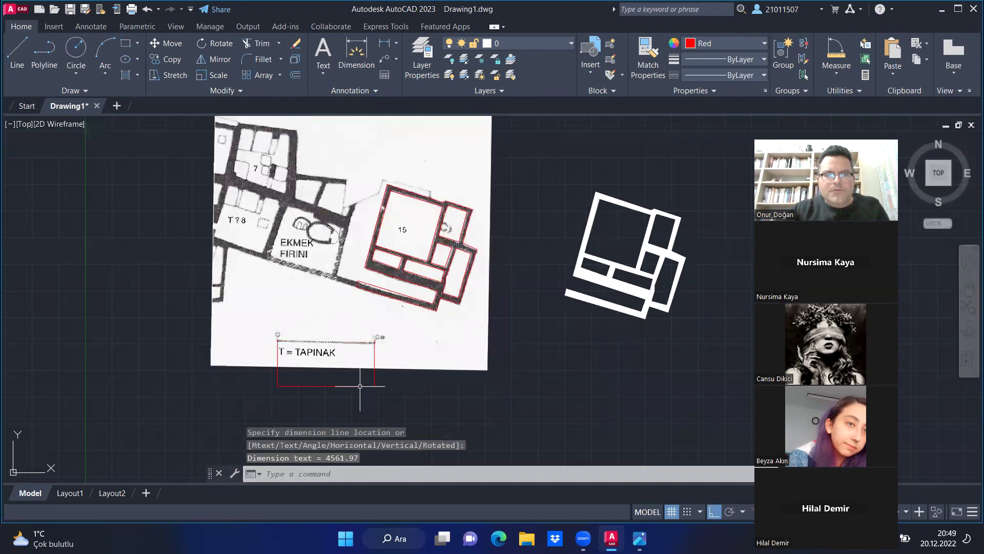
# - Zoom in to read the scale-bar dimension value 4561,97
pyautogui.scroll(2, 330, 393)
pyautogui.scroll(4, 325, 391)
pyautogui.scroll(3, 325, 391)
pyautogui.scroll(2, 281, 378)
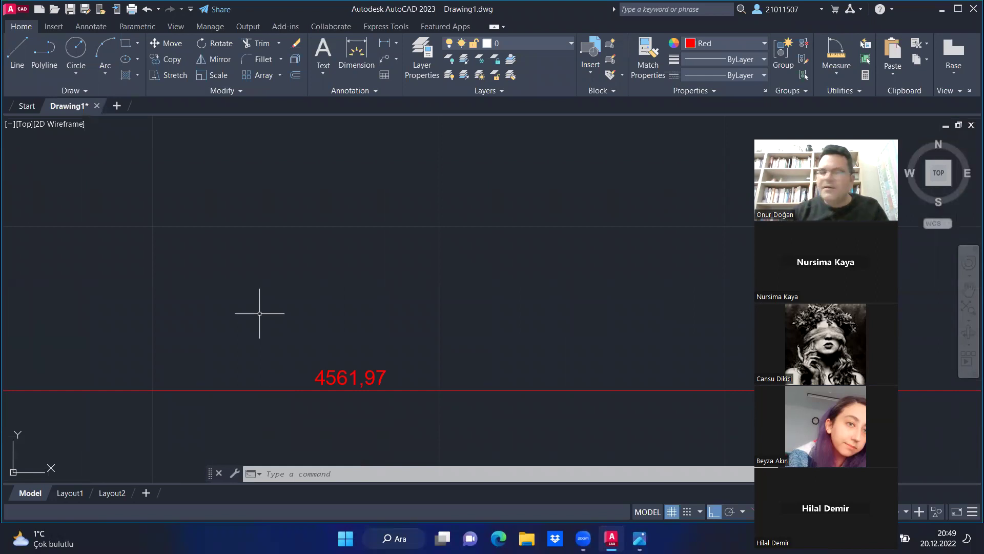
pyautogui.scroll(-3, 494, 252)
pyautogui.scroll(-2, 494, 253)
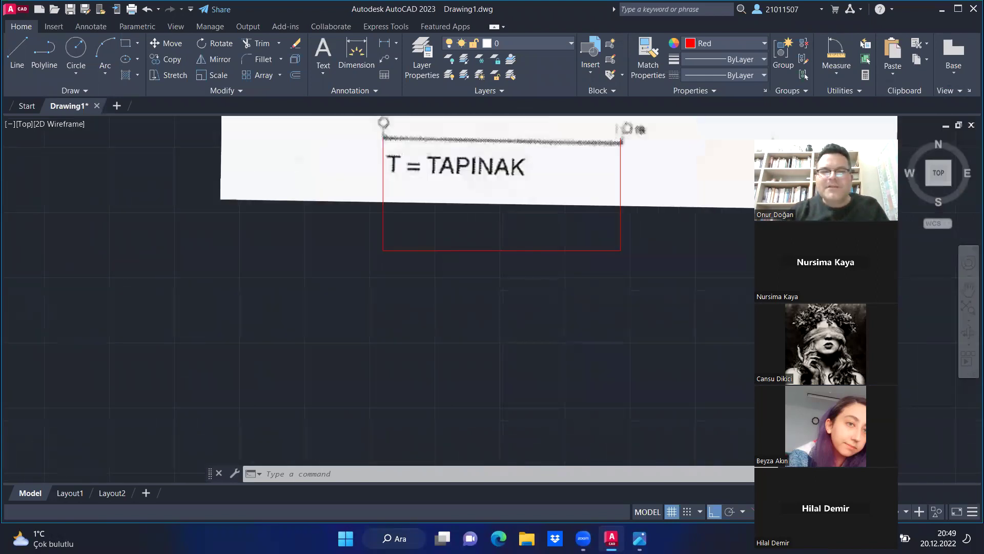
pyautogui.scroll(3, 501, 256)
pyautogui.scroll(2, 464, 319)
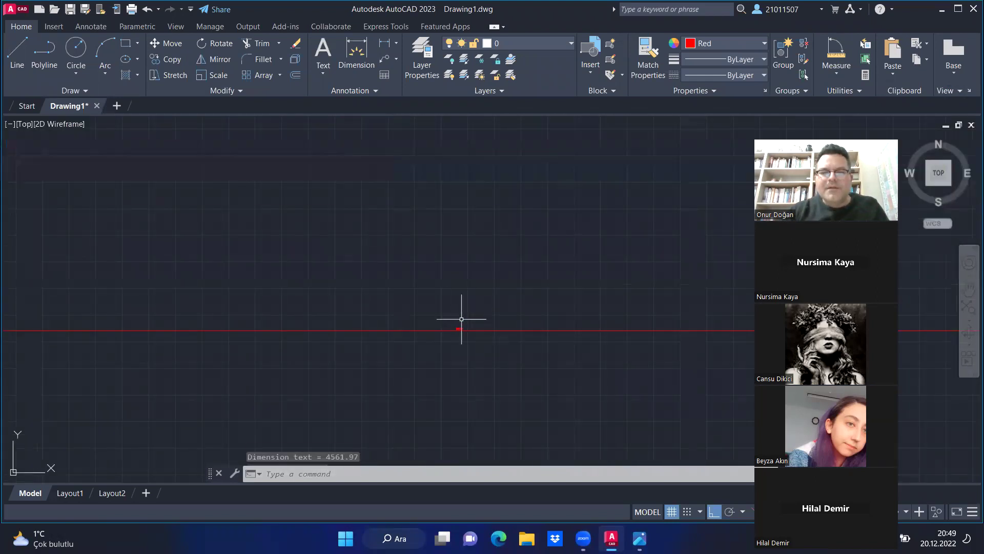
pyautogui.press('Escape')
pyautogui.scroll(-1, 451, 308)
pyautogui.scroll(-5, 449, 300)
pyautogui.scroll(2, 461, 302)
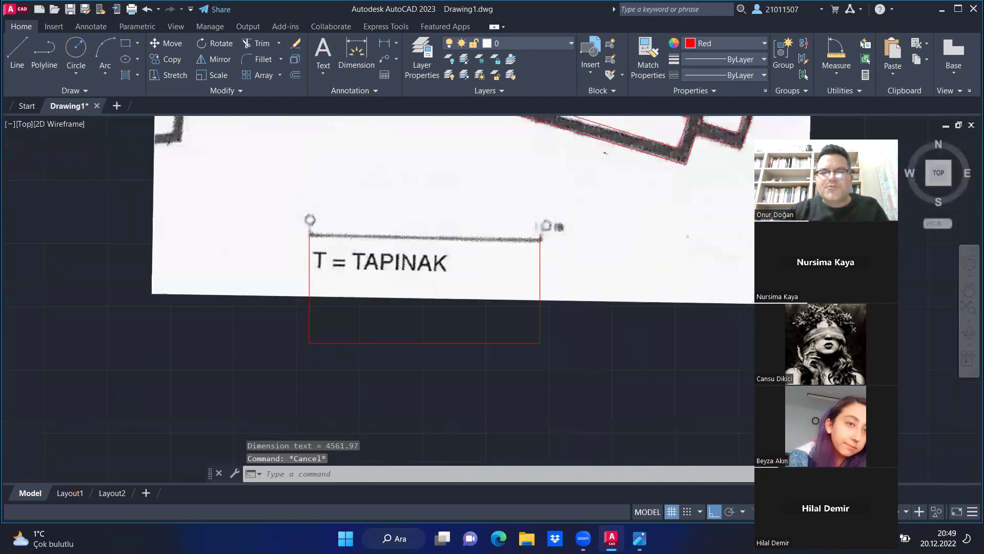
pyautogui.scroll(2, 438, 356)
pyautogui.scroll(3, 372, 407)
pyautogui.scroll(1, 405, 389)
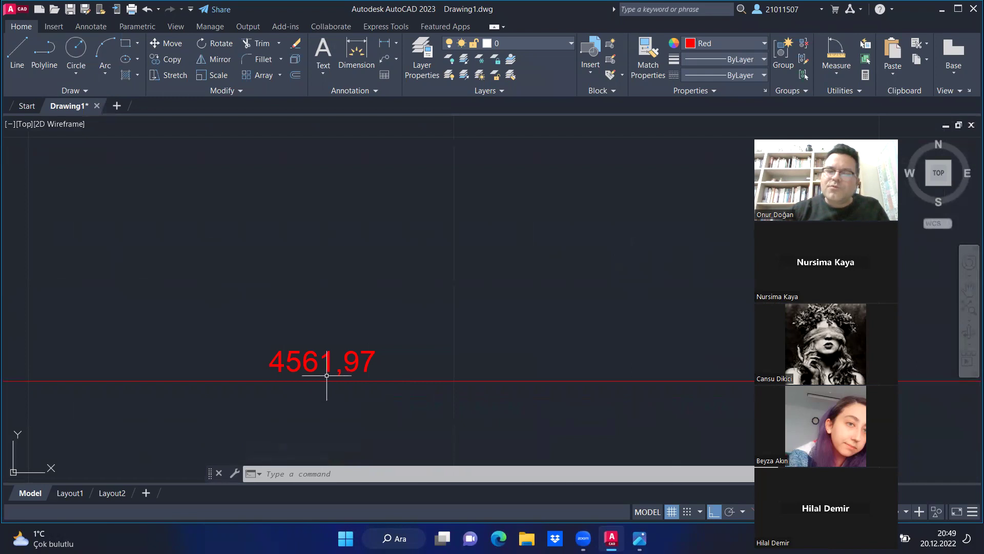
pyautogui.scroll(-5, 340, 354)
pyautogui.scroll(2, 333, 356)
pyautogui.scroll(-2, 365, 329)
pyautogui.scroll(-4, 365, 330)
pyautogui.scroll(-3, 423, 333)
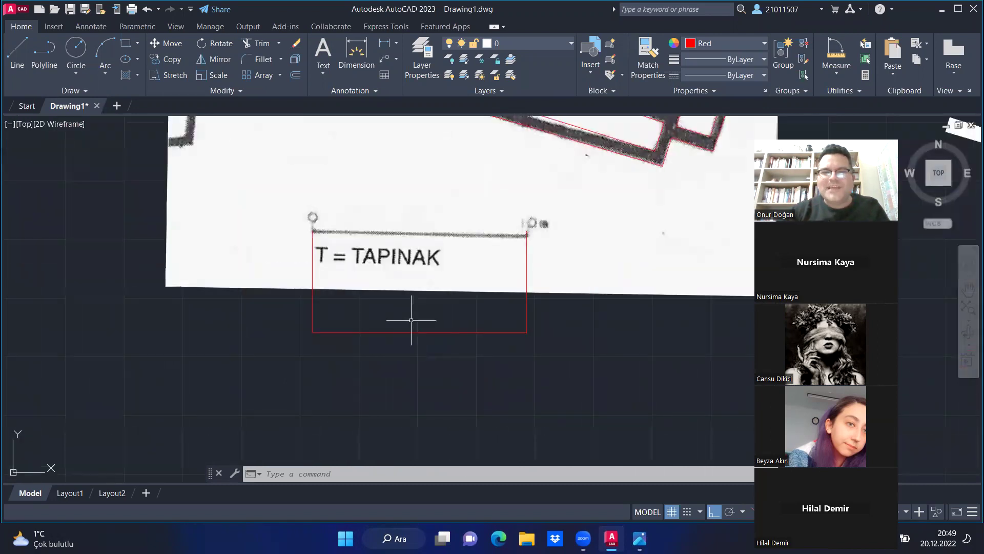
pyautogui.scroll(2, 411, 320)
pyautogui.scroll(4, 441, 369)
pyautogui.scroll(1, 472, 411)
pyautogui.scroll(2, 424, 379)
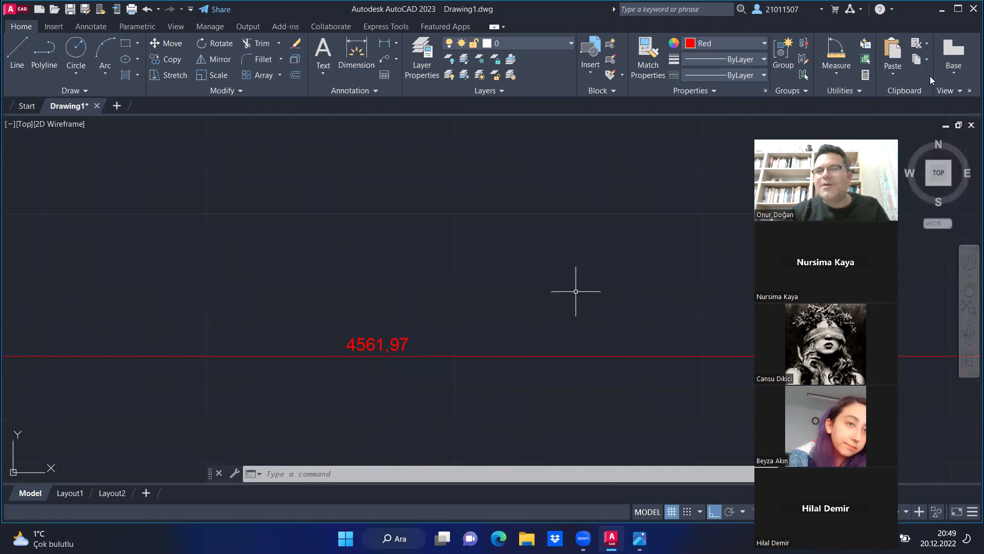
# - Compute 10/4561.97 = 0.00219203546 in QuickCalc, then close the calculator
pyautogui.click(866, 75)
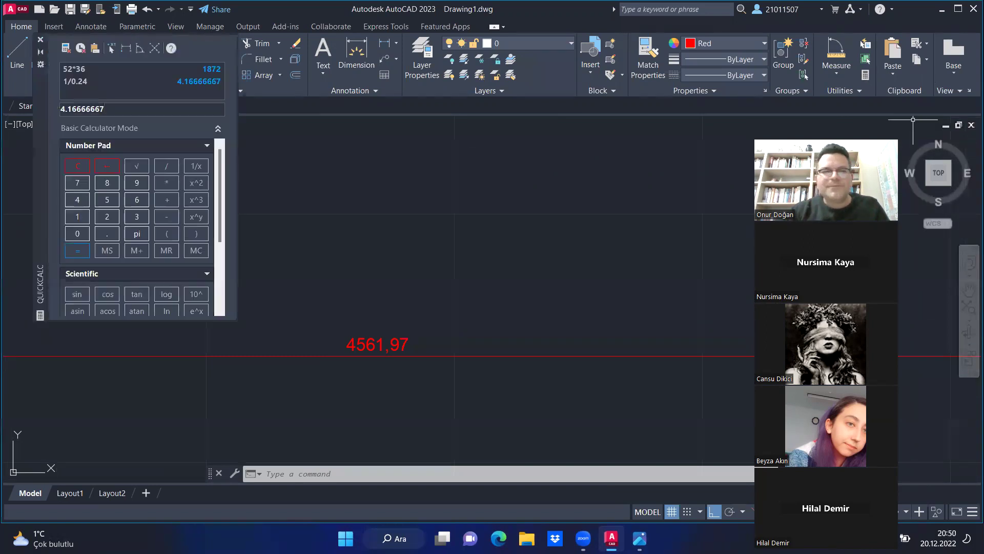
pyautogui.click(77, 171)
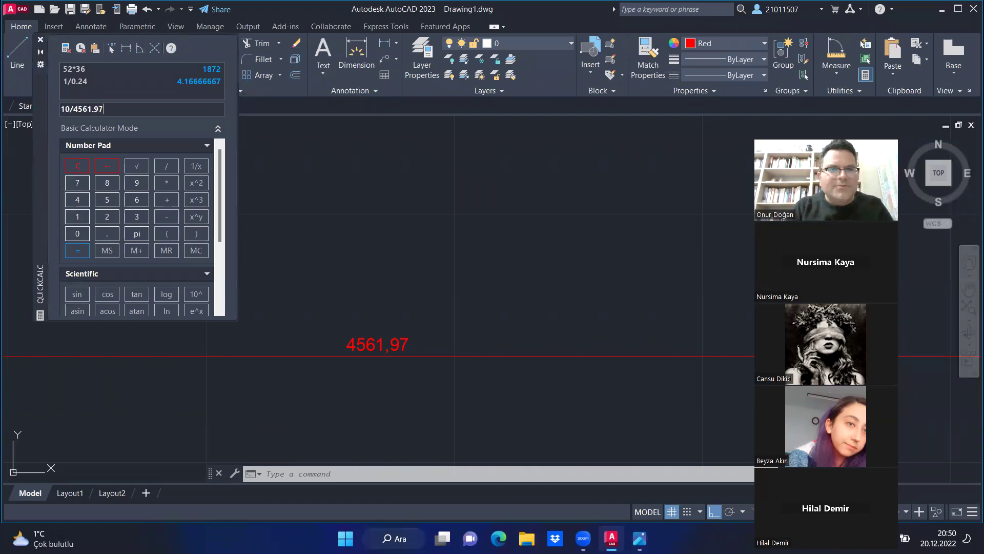
pyautogui.press('Return')
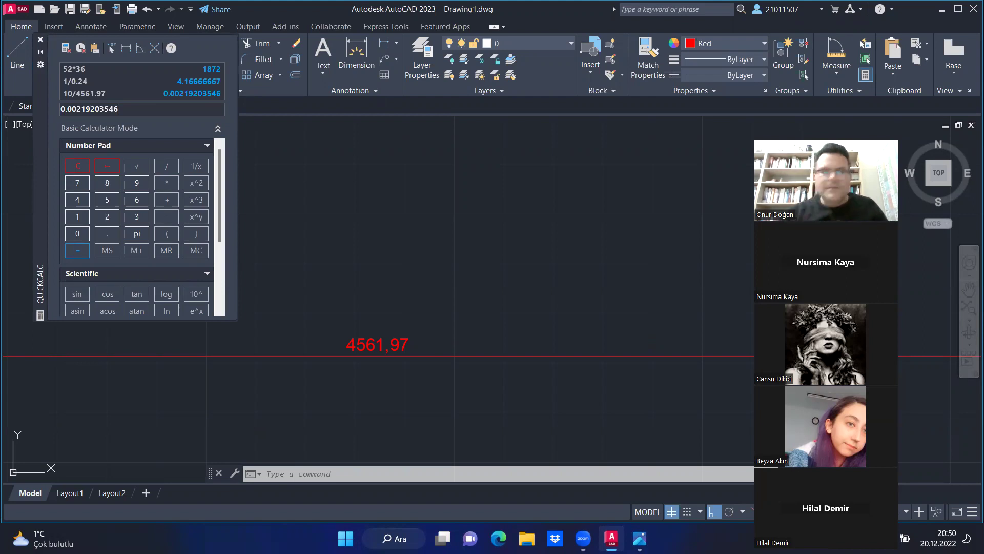
pyautogui.press('Escape')
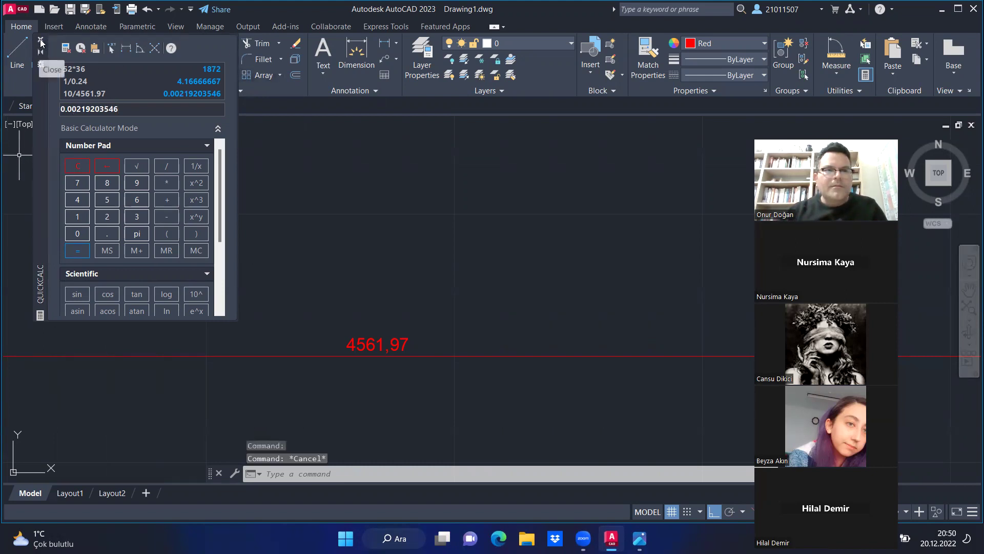
pyautogui.click(40, 40)
pyautogui.scroll(-5, 390, 205)
pyautogui.scroll(-10, 486, 259)
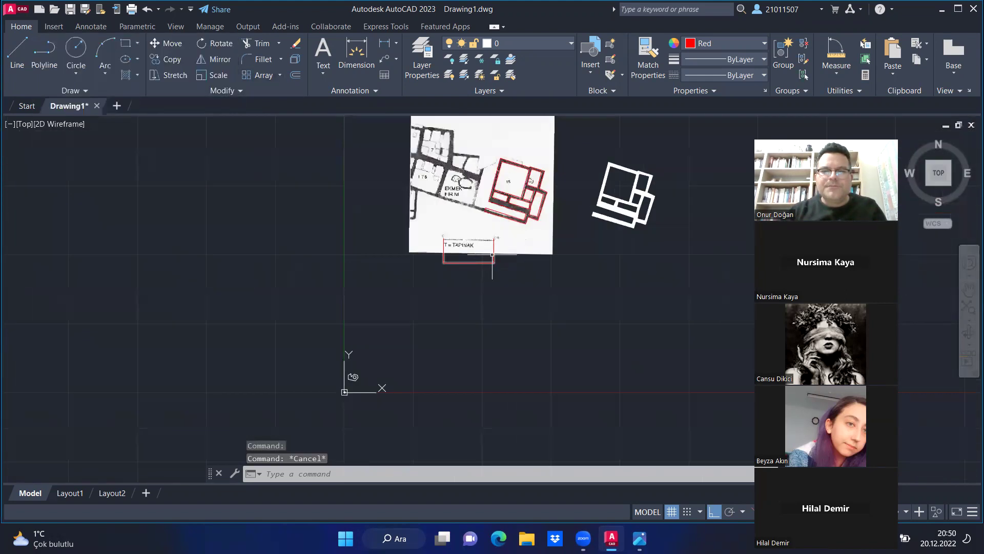
pyautogui.scroll(-3, 486, 259)
pyautogui.click(644, 146)
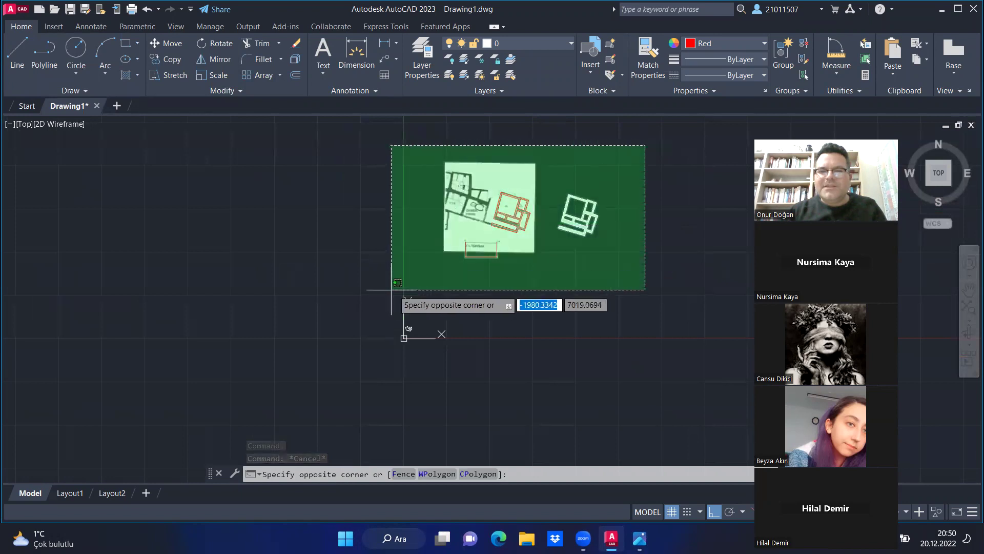
# - Scale the scanned plan, red trace and white outline by 0.0021920 from a base point
pyautogui.click(389, 318)
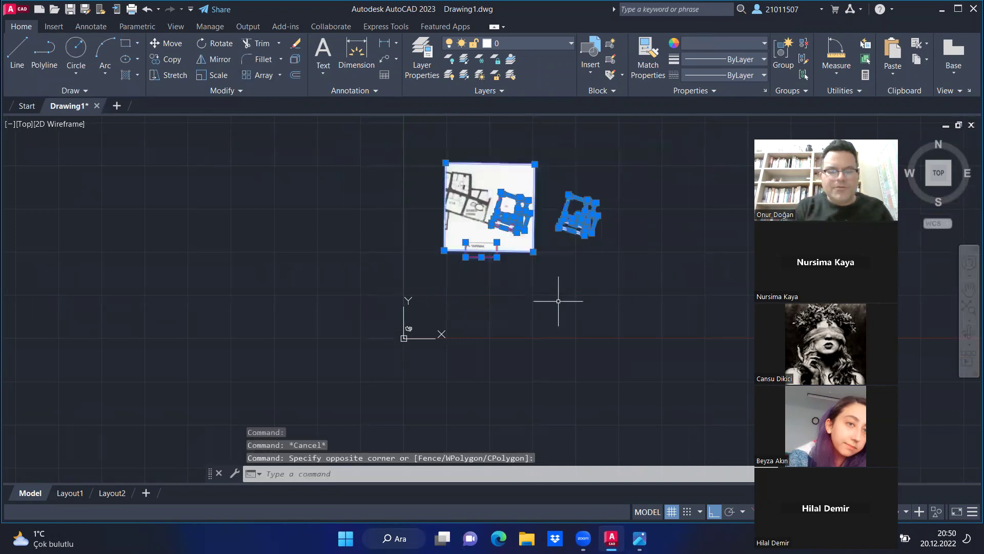
pyautogui.write('scale')
pyautogui.press('Return')
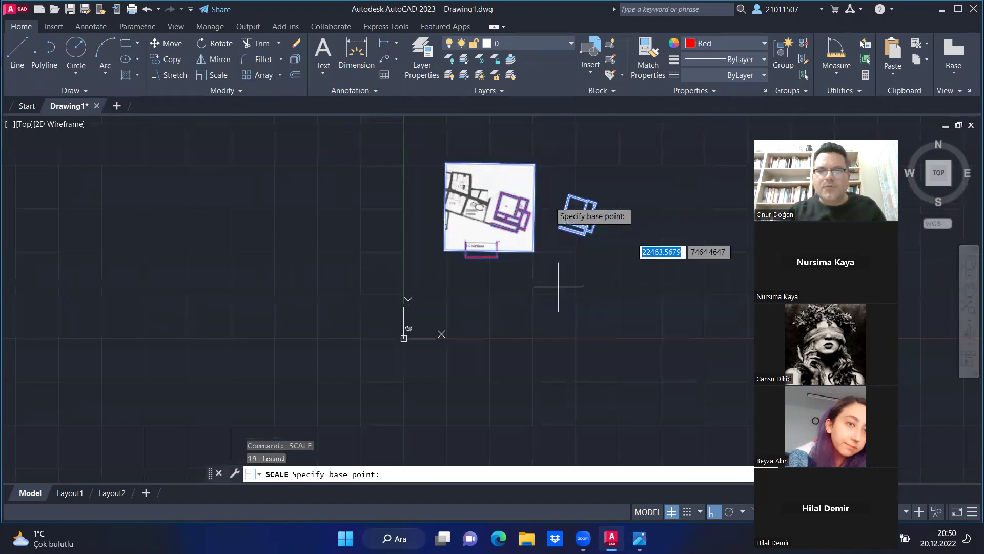
pyautogui.click(559, 281)
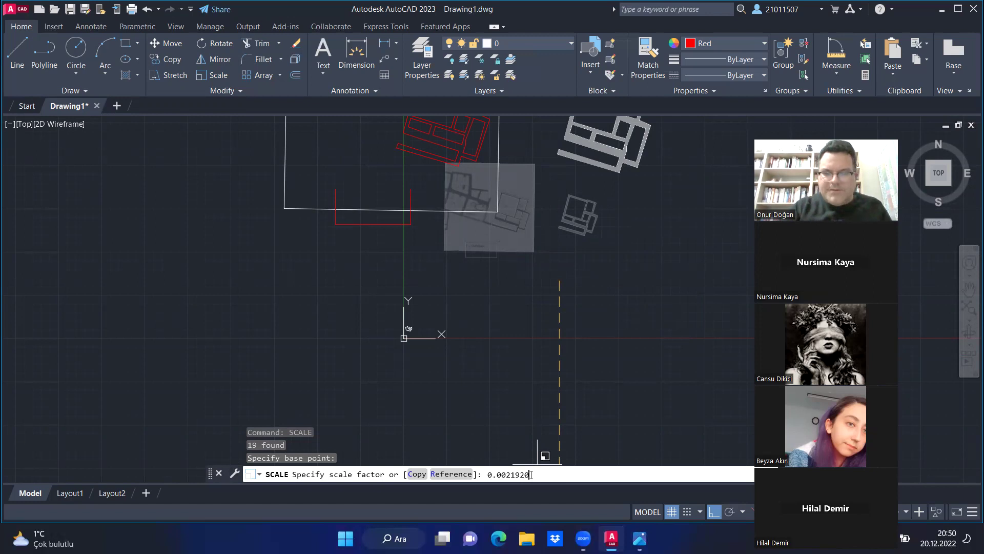
pyautogui.press('Return')
# - Zoom around to confirm the scale-bar dimension now reads 10
pyautogui.scroll(3, 564, 280)
pyautogui.scroll(2, 388, 216)
pyautogui.scroll(2, 389, 215)
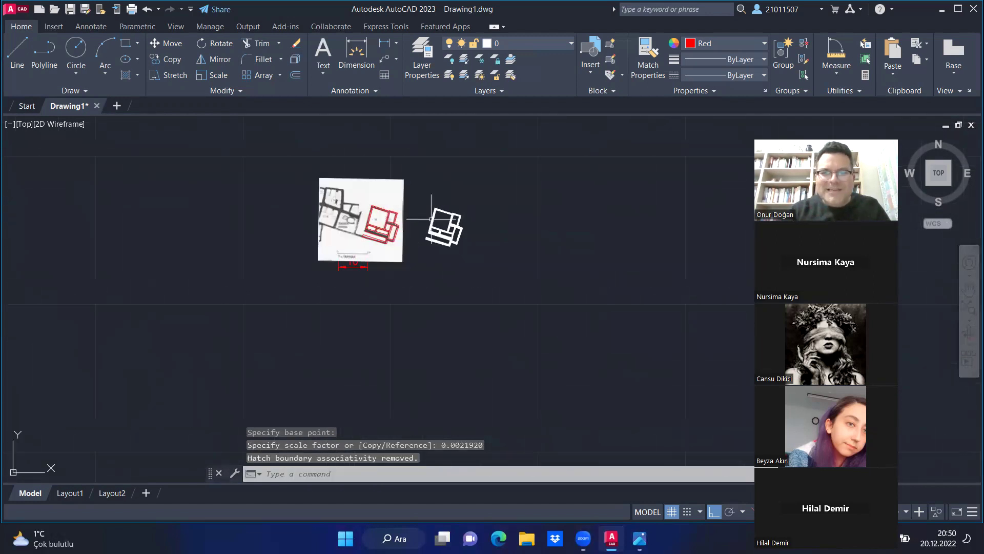
pyautogui.scroll(2, 388, 216)
pyautogui.scroll(1, 389, 216)
pyautogui.scroll(-4, 502, 210)
pyautogui.press('Escape')
pyautogui.press('Escape')
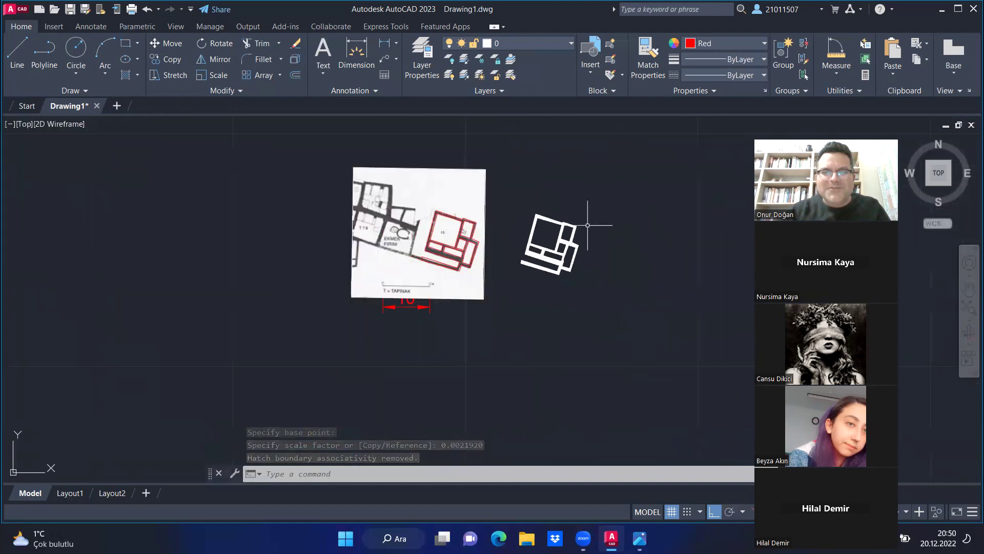
pyautogui.scroll(3, 563, 236)
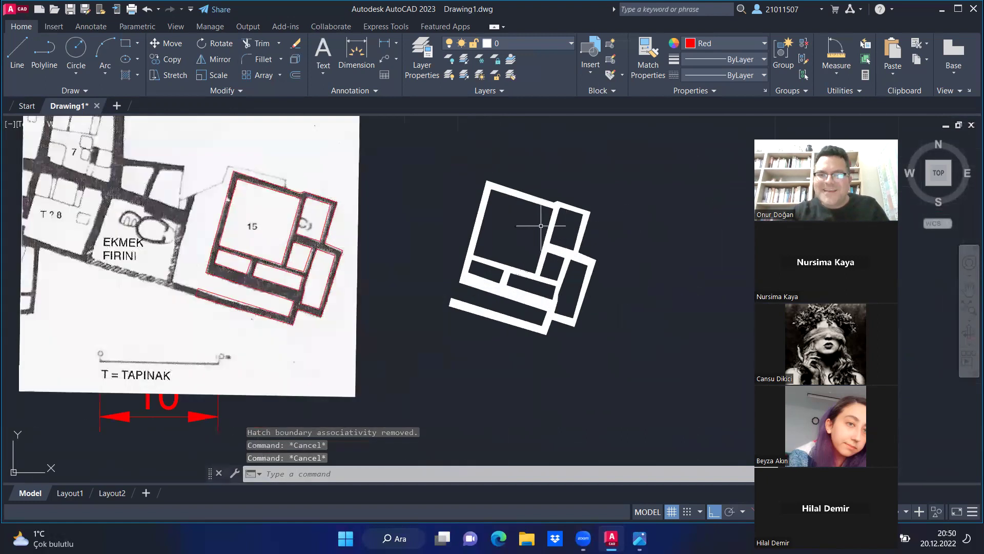
pyautogui.scroll(-4, 533, 219)
pyautogui.scroll(4, 527, 213)
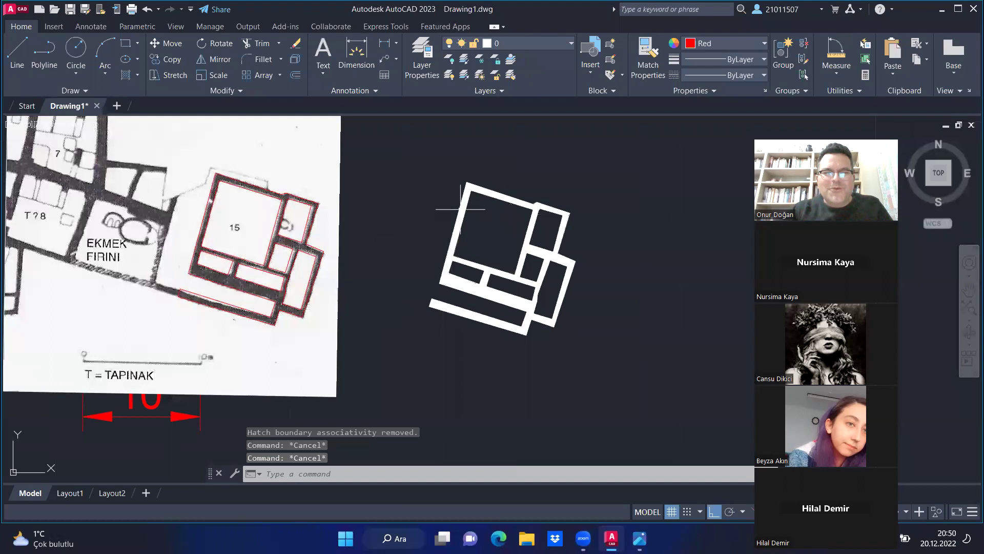
pyautogui.scroll(-4, 460, 209)
pyautogui.scroll(4, 338, 289)
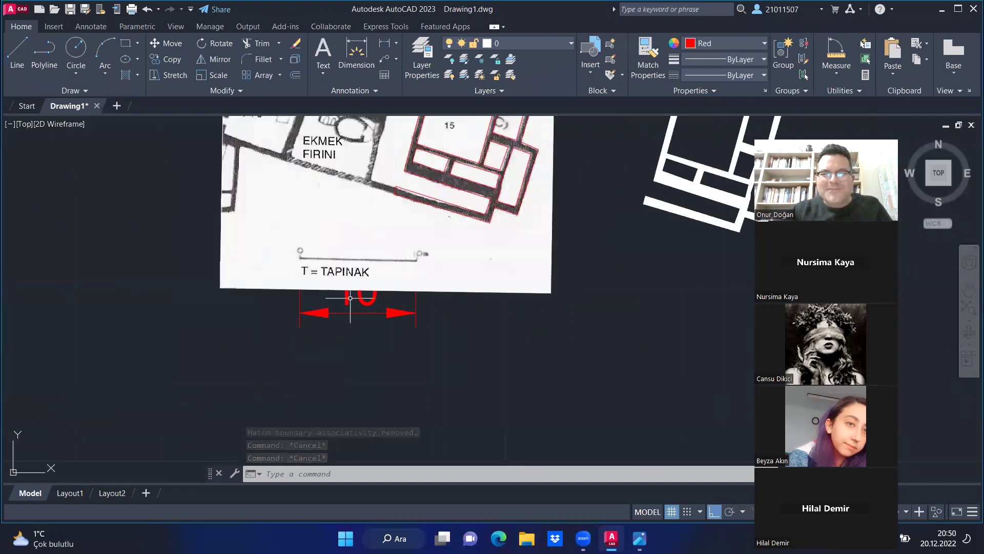
pyautogui.scroll(-5, 350, 298)
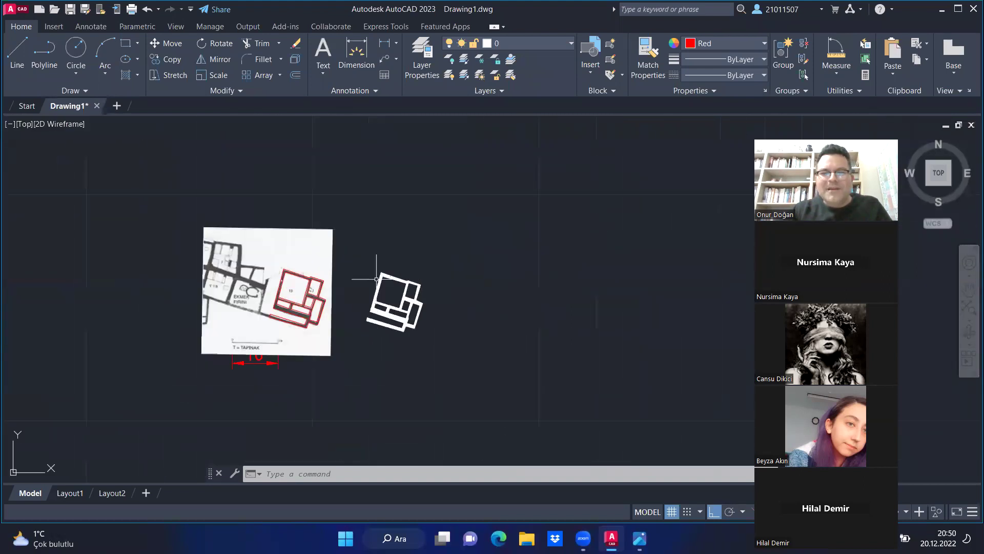
pyautogui.scroll(4, 377, 279)
pyautogui.press('Escape')
pyautogui.press('Escape')
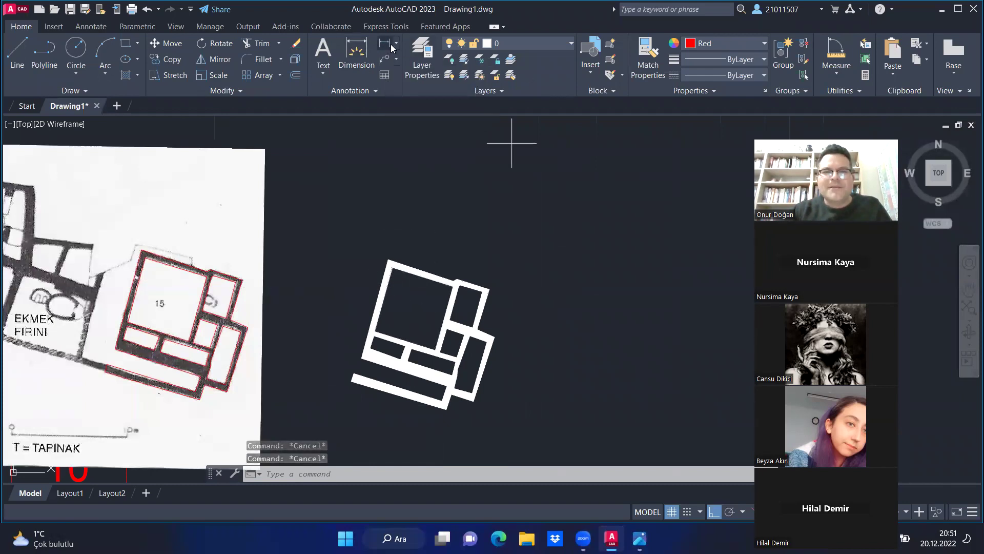
# - Measure the wall thickness with an aligned dimension, reading 0.52
pyautogui.click(390, 44)
pyautogui.click(405, 91)
pyautogui.scroll(2, 457, 329)
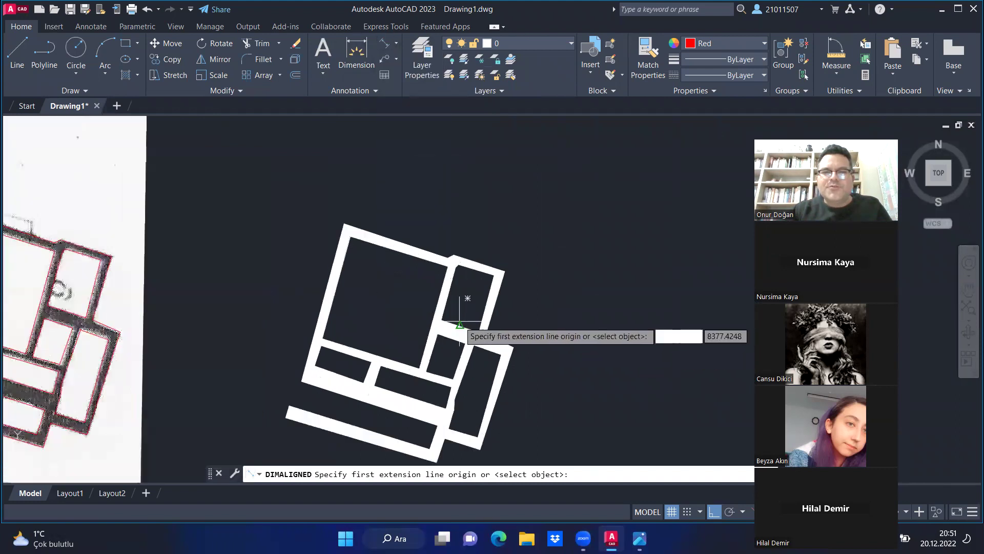
pyautogui.scroll(2, 390, 220)
pyautogui.scroll(2, 299, 195)
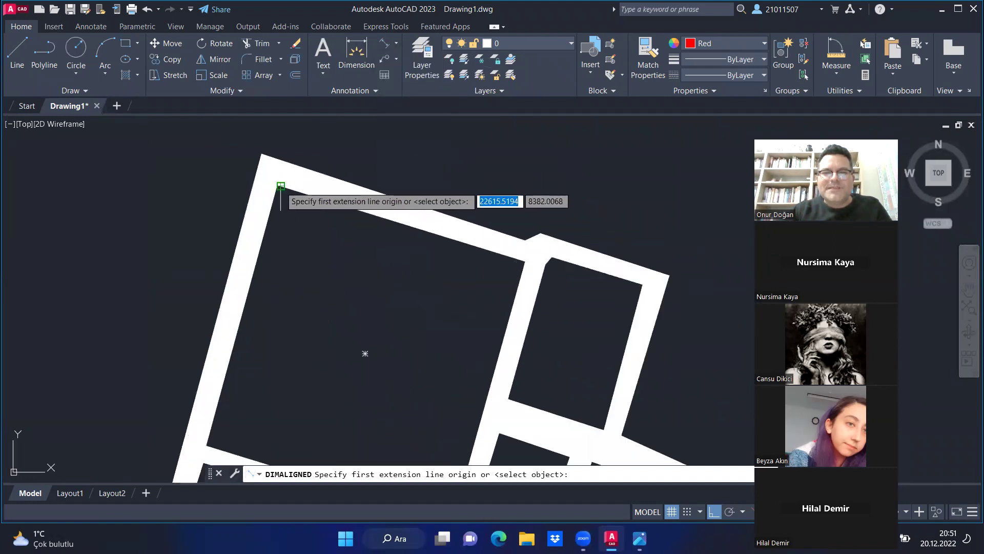
pyautogui.click(283, 163)
pyautogui.click(291, 159)
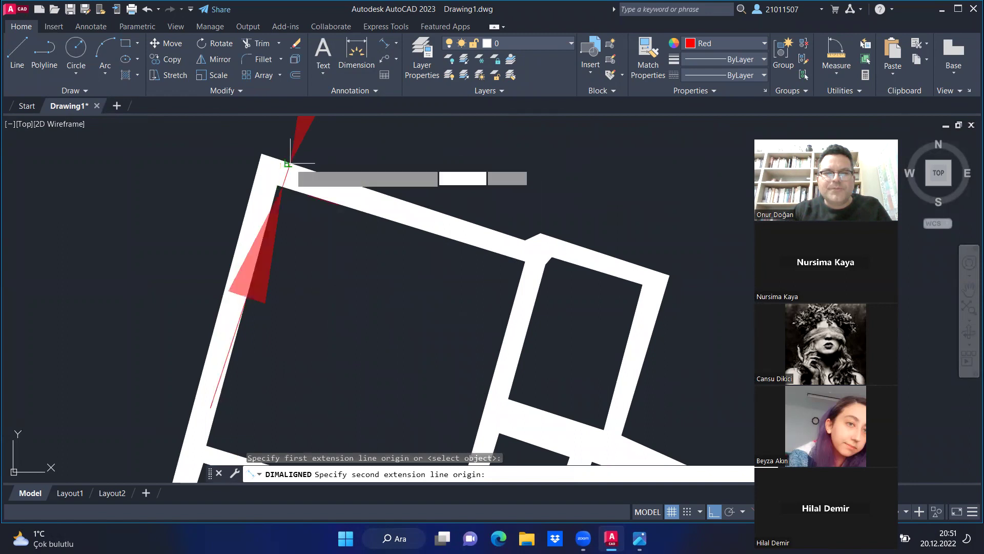
pyautogui.scroll(-3, 329, 172)
pyautogui.click(336, 163)
pyautogui.scroll(-5, 450, 202)
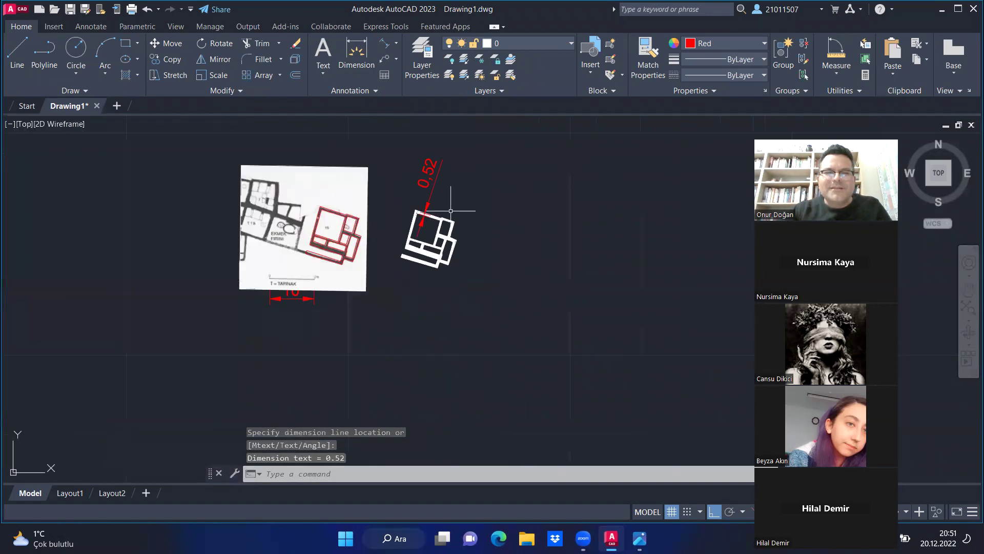
pyautogui.scroll(3, 446, 176)
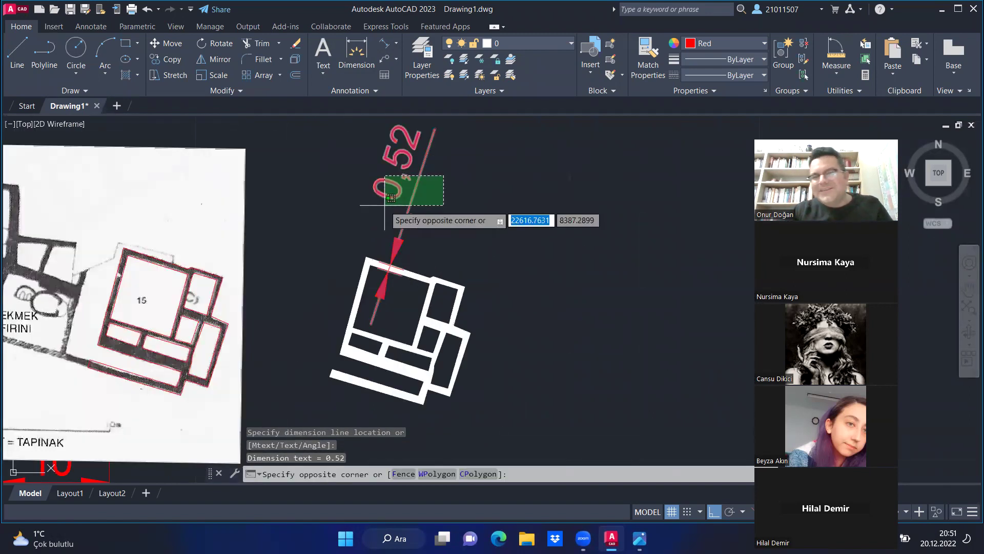
# - Erase the 0.52 dimension via a crossing selection, leaving only the white wall plan
pyautogui.click(384, 205)
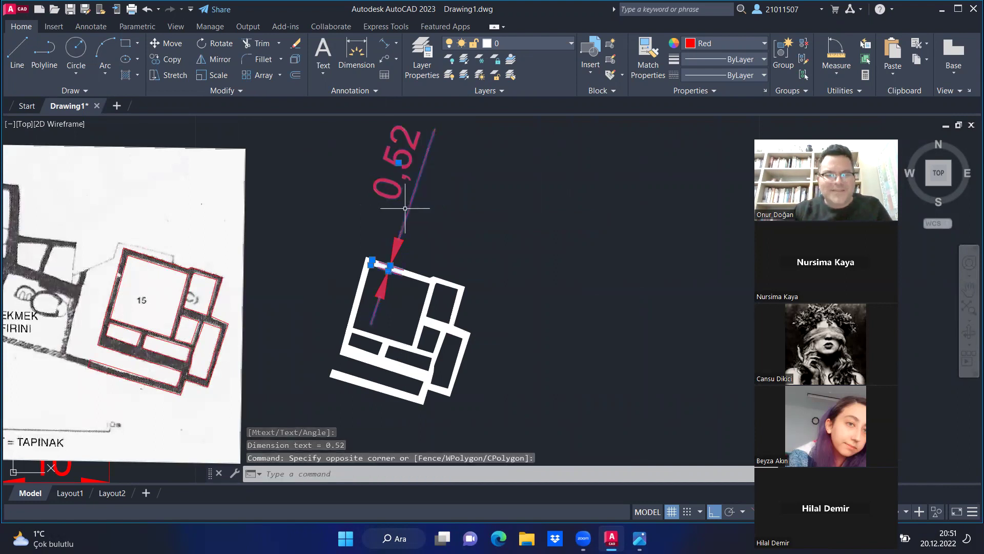
pyautogui.press('Escape')
pyautogui.click(446, 220)
pyautogui.click(391, 209)
pyautogui.press('Delete')
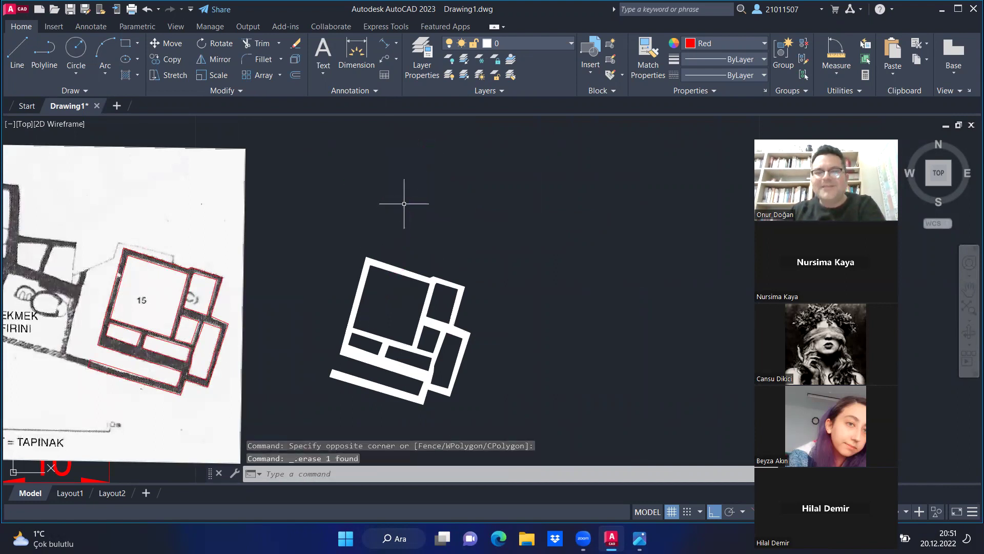
pyautogui.scroll(-3, 446, 221)
pyautogui.scroll(2, 437, 237)
pyautogui.scroll(3, 437, 237)
pyautogui.scroll(-4, 423, 222)
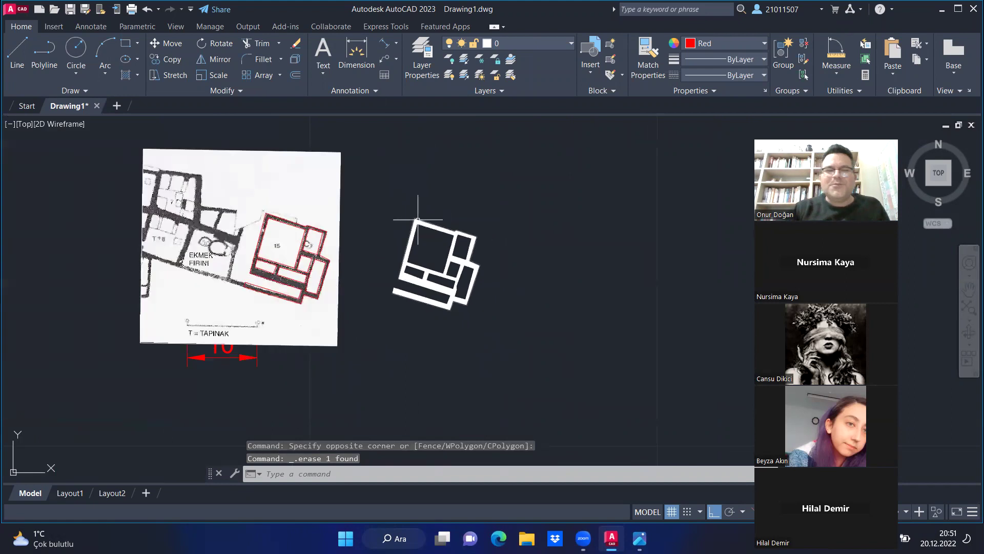
pyautogui.scroll(2, 423, 221)
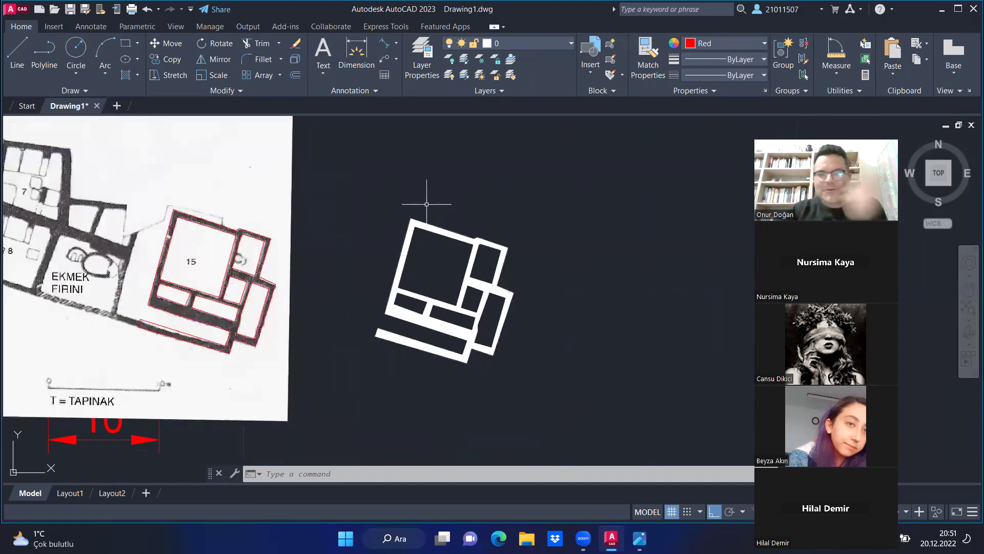
pyautogui.scroll(2, 450, 280)
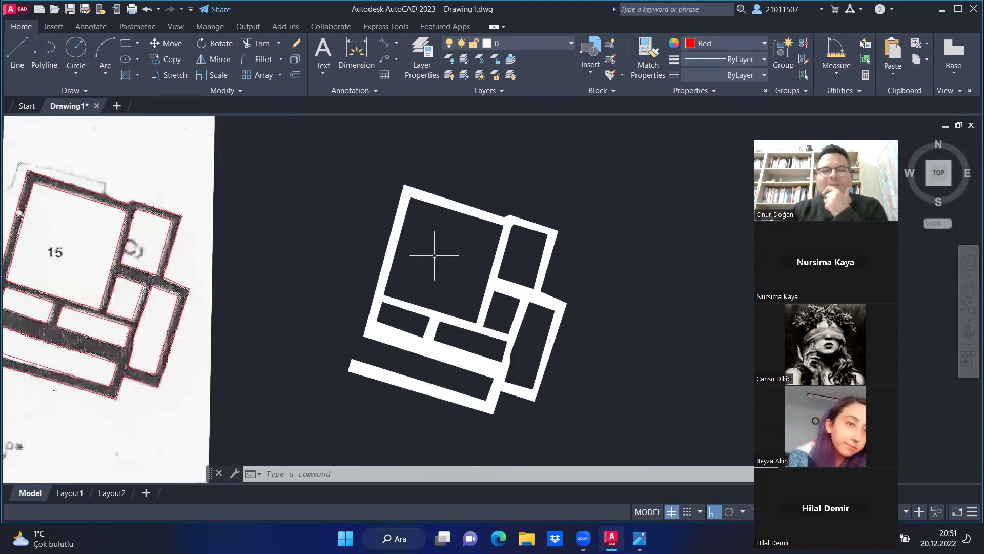
pyautogui.scroll(-2, 440, 259)
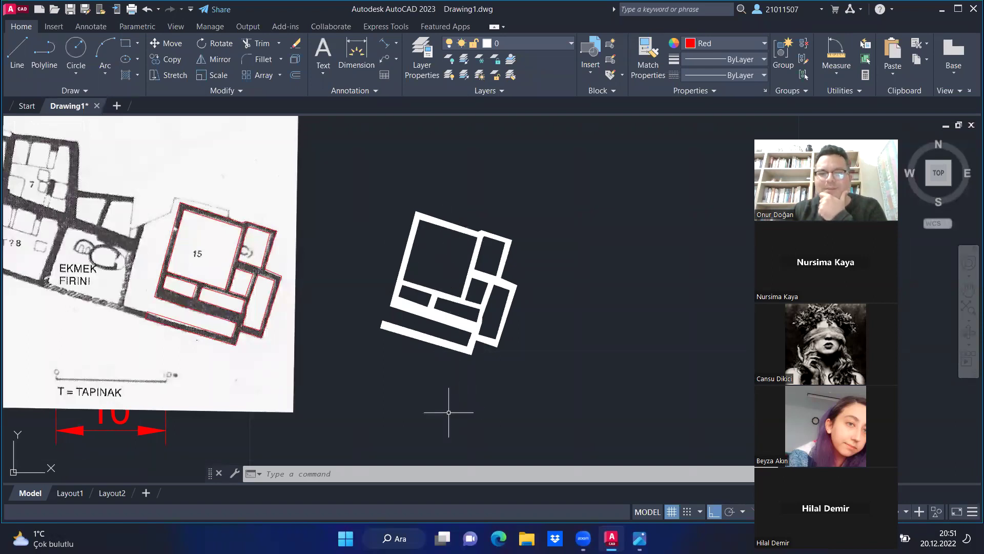
pyautogui.click(407, 469)
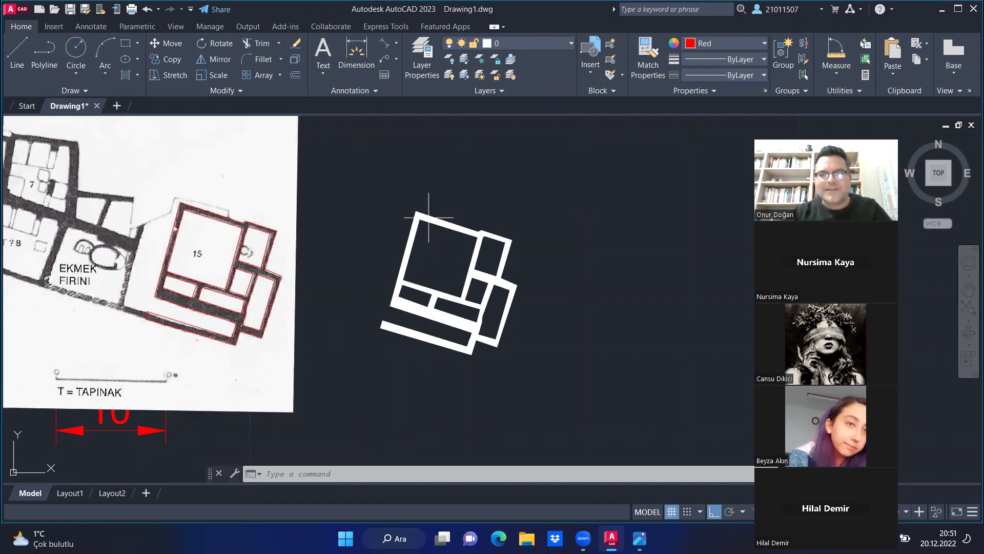
pyautogui.scroll(2, 470, 232)
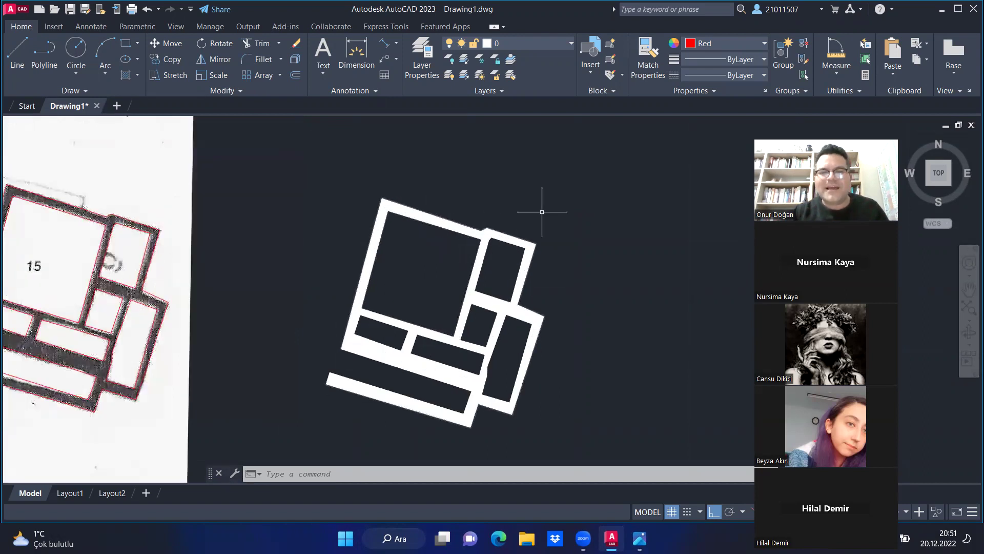
# - Measure the large room's area by its four inner corners: 32.3715, perimeter 22.7679
pyautogui.write('area')
pyautogui.press('Return')
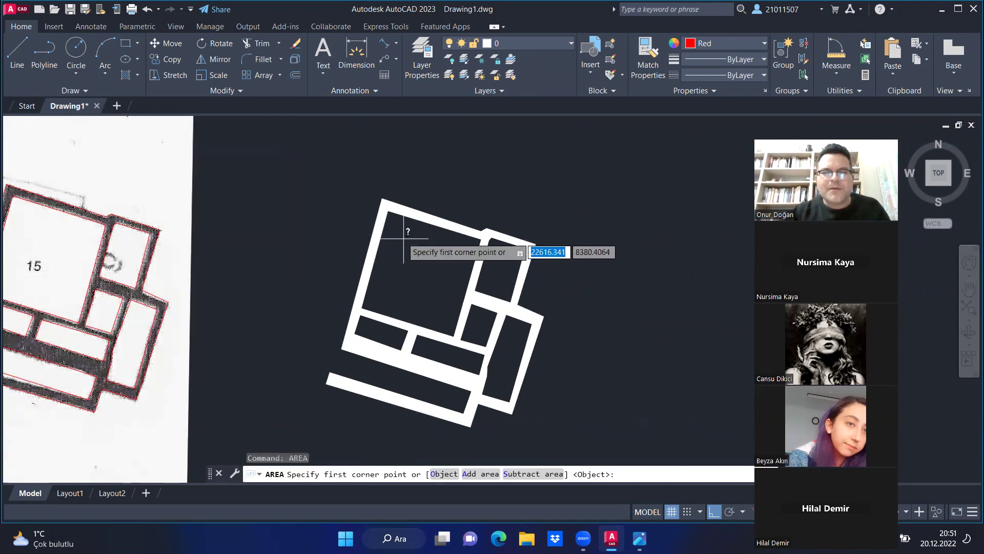
pyautogui.scroll(2, 405, 231)
pyautogui.click(378, 200)
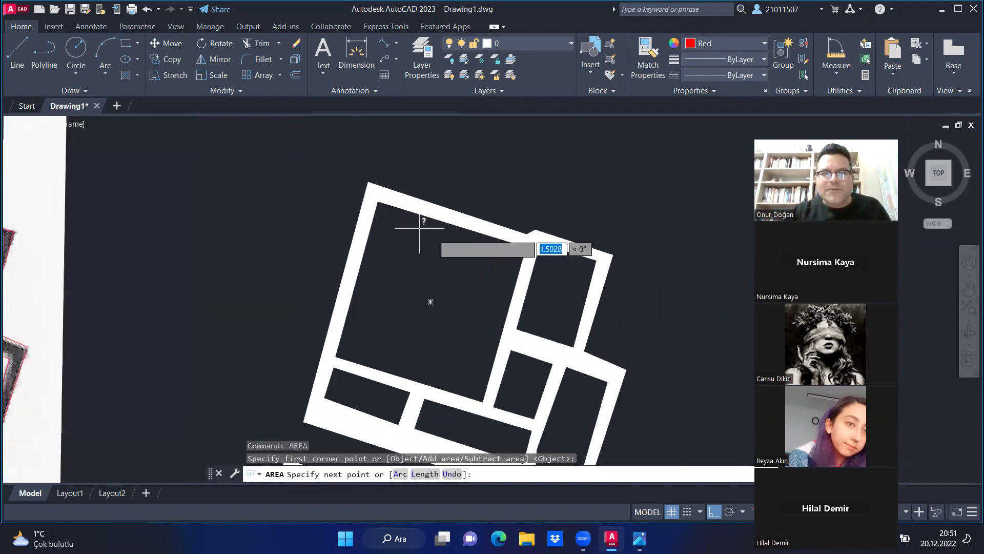
pyautogui.click(527, 246)
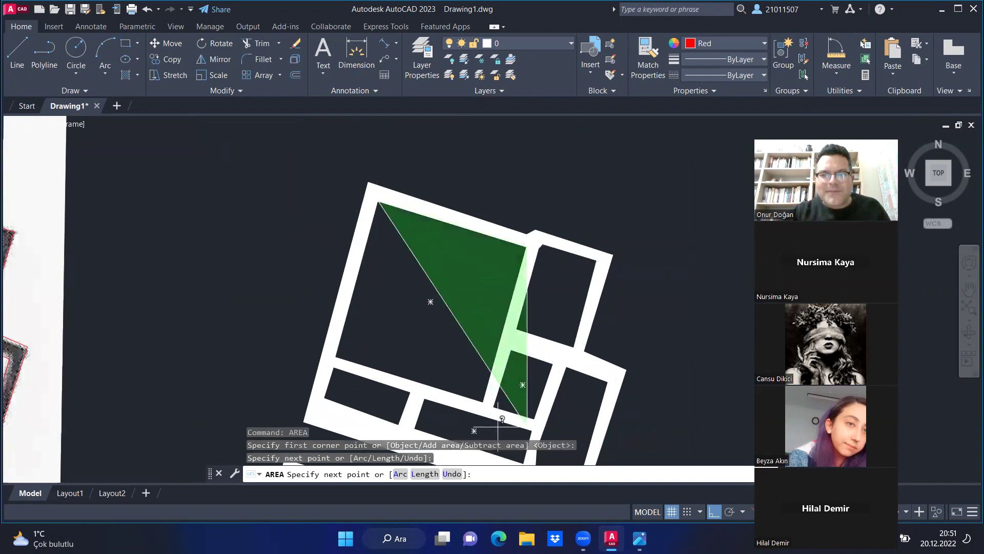
pyautogui.click(483, 402)
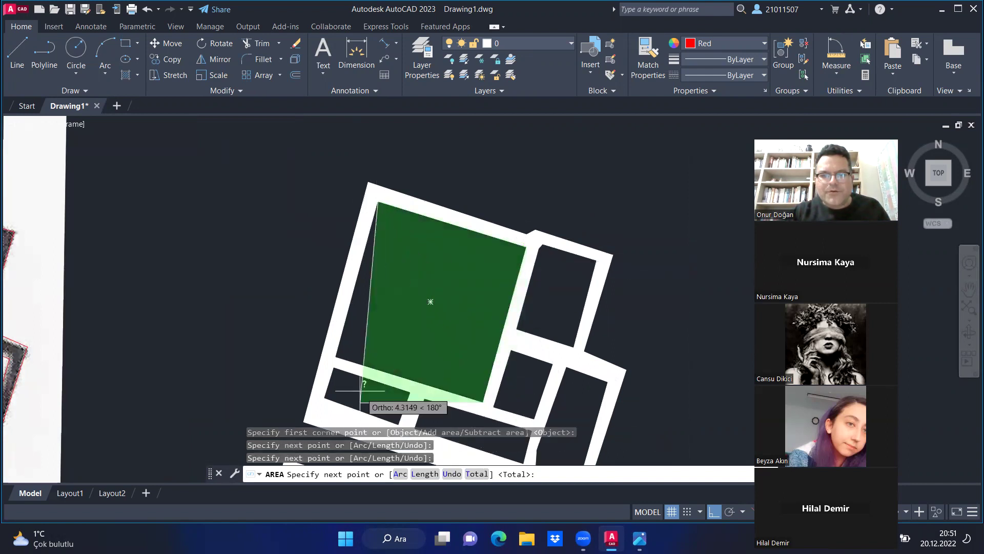
pyautogui.click(336, 356)
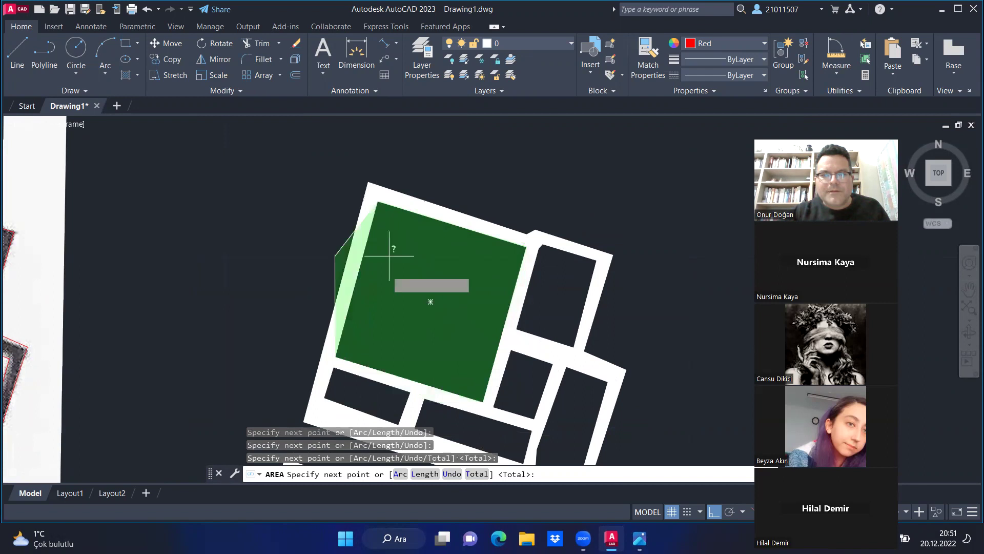
pyautogui.click(378, 201)
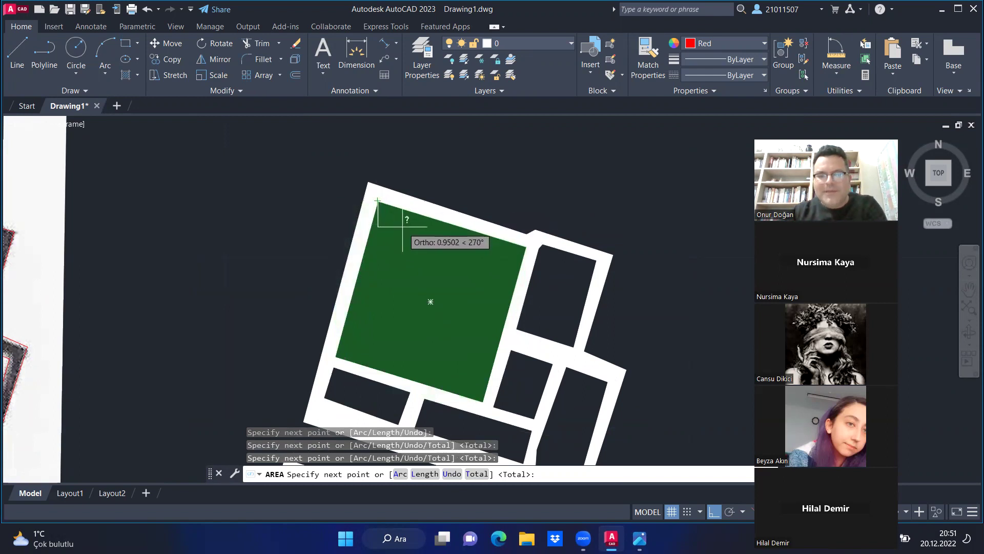
pyautogui.press('Return')
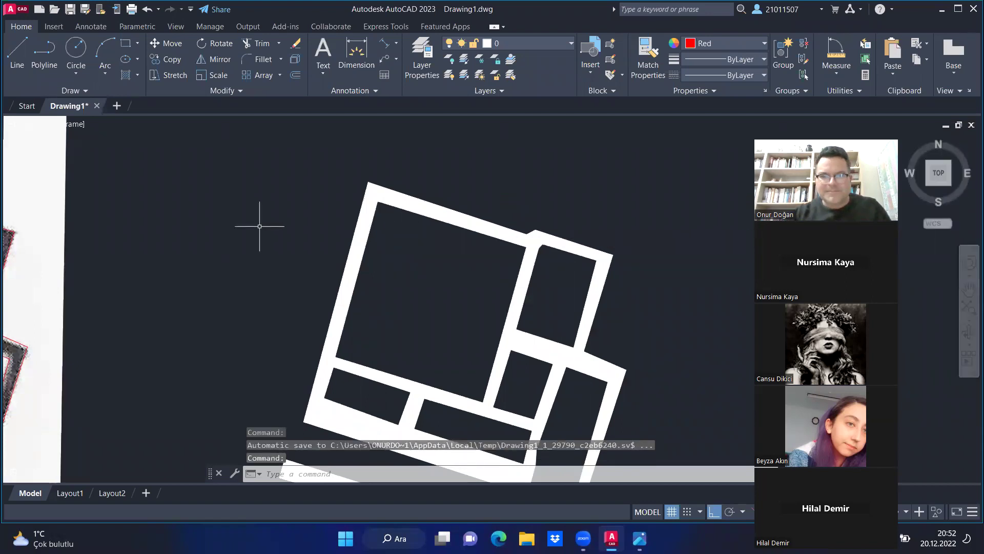
pyautogui.press('Escape')
pyautogui.scroll(-4, 323, 187)
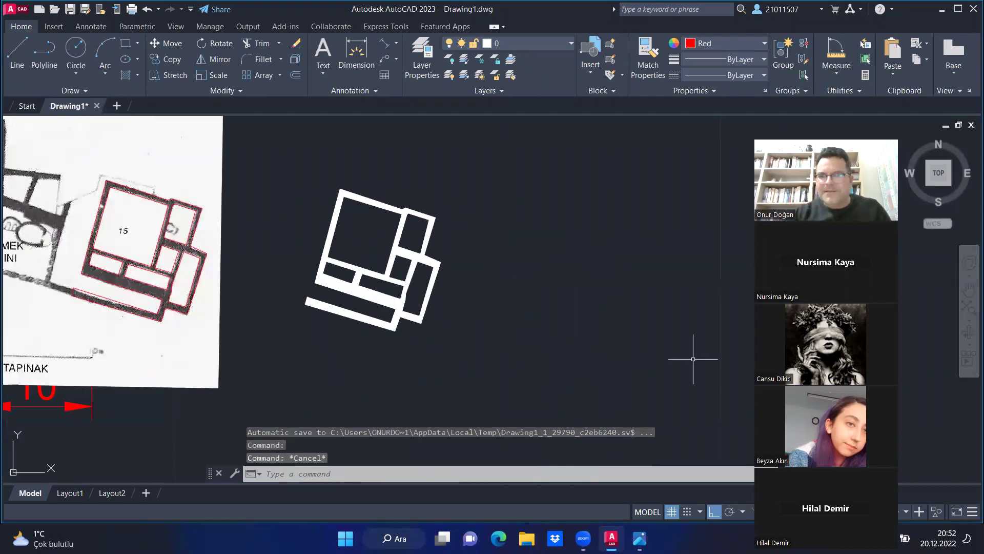
pyautogui.moveTo(938, 173)
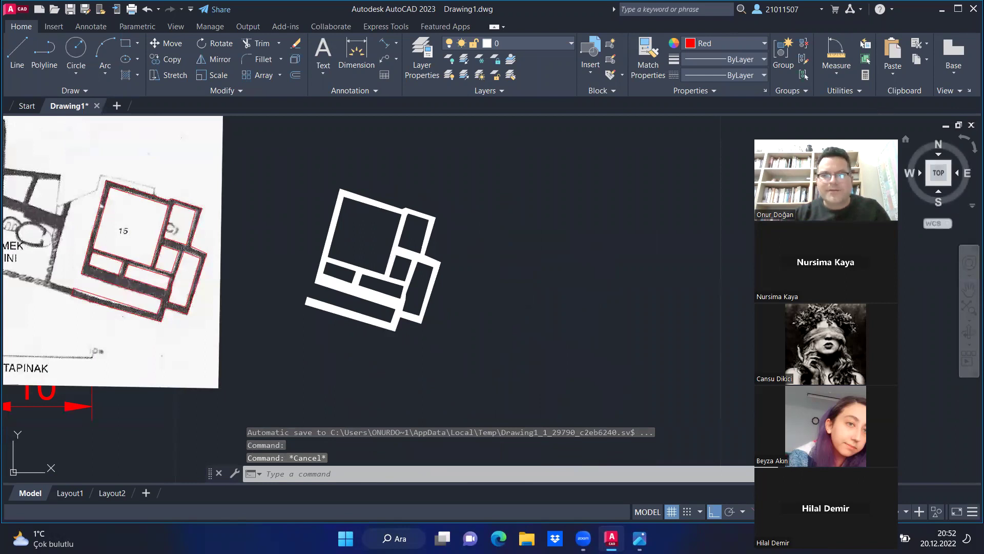
pyautogui.scroll(2, 251, 214)
pyautogui.scroll(-2, 619, 234)
pyautogui.scroll(-2, 619, 234)
pyautogui.scroll(2, 558, 210)
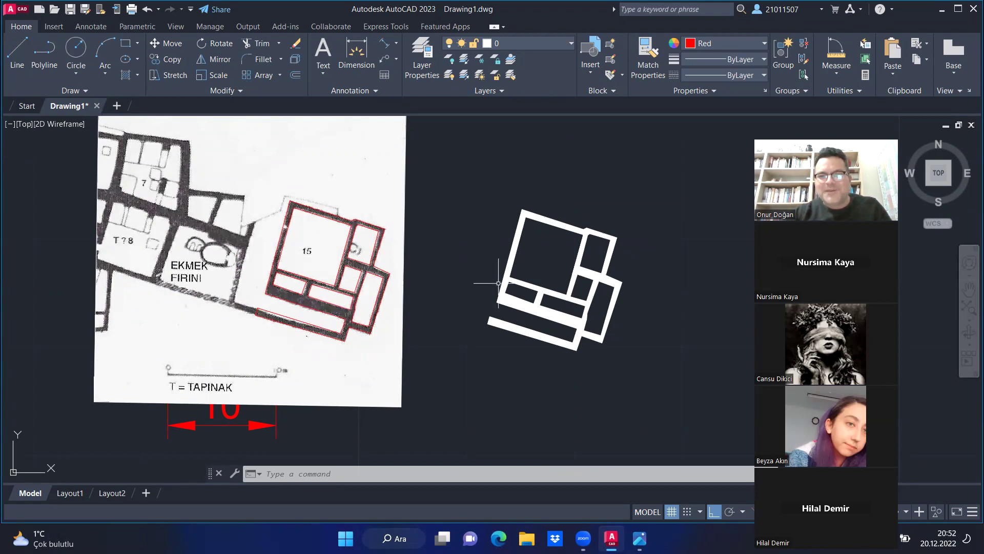
pyautogui.scroll(2, 597, 248)
pyautogui.scroll(1, 536, 232)
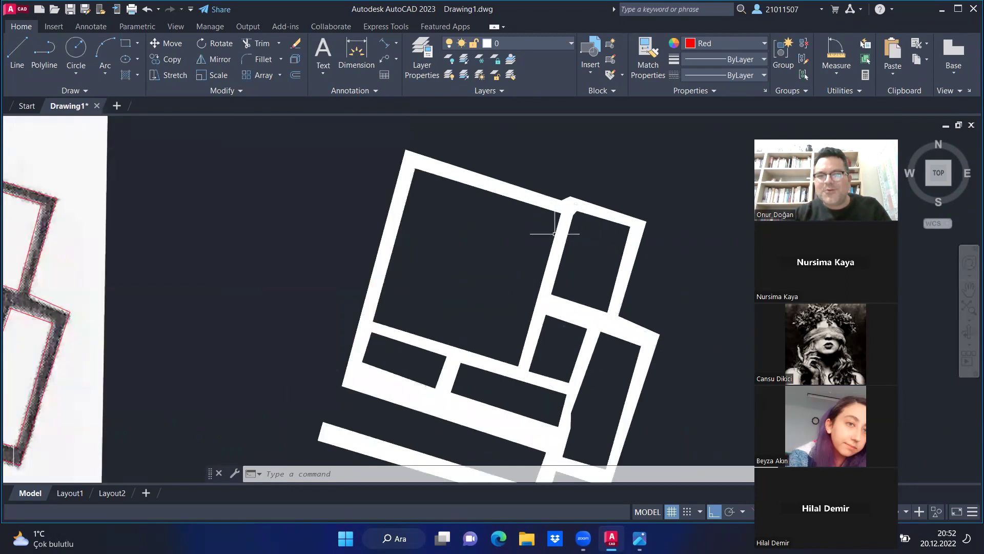
pyautogui.scroll(-3, 536, 232)
pyautogui.scroll(1, 537, 232)
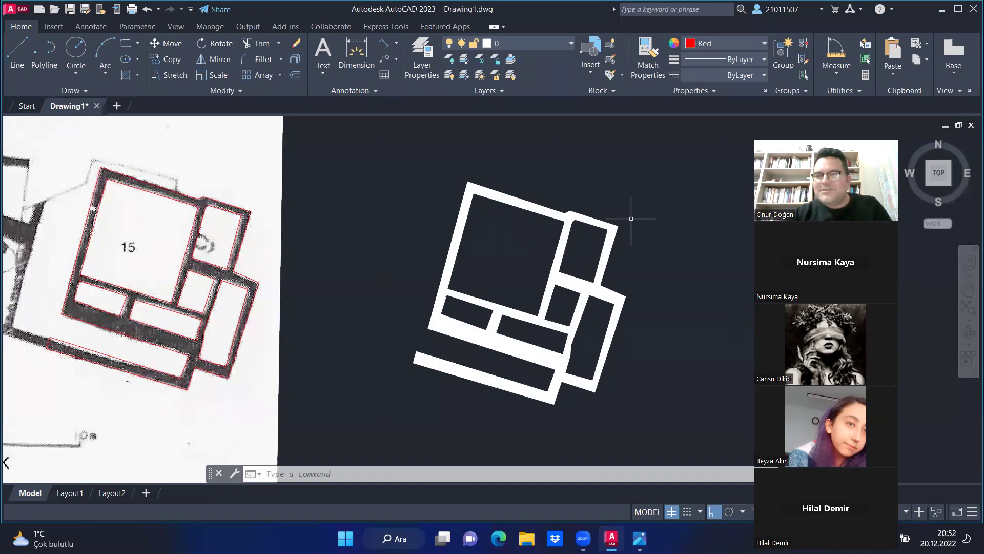
pyautogui.click(671, 178)
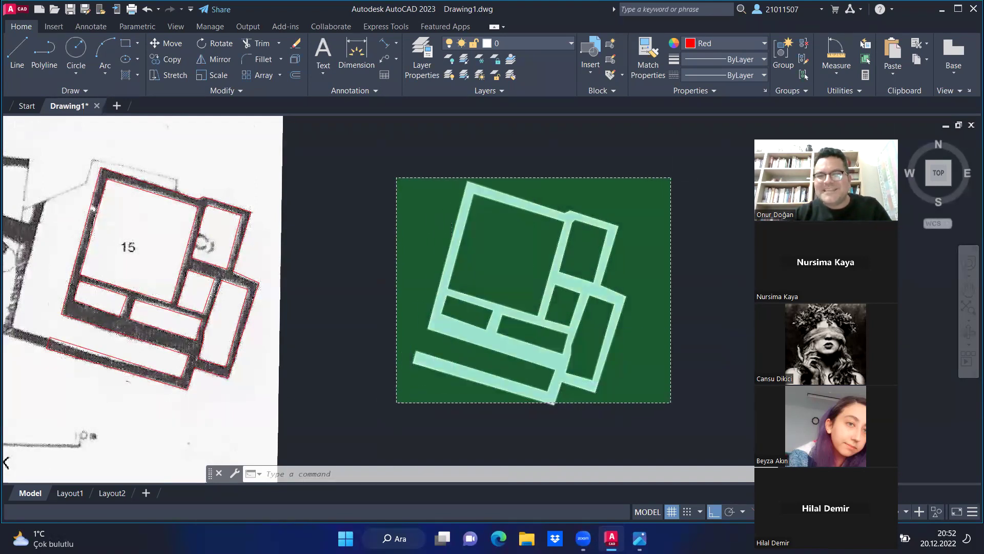
pyautogui.click(413, 401)
pyautogui.press('Escape')
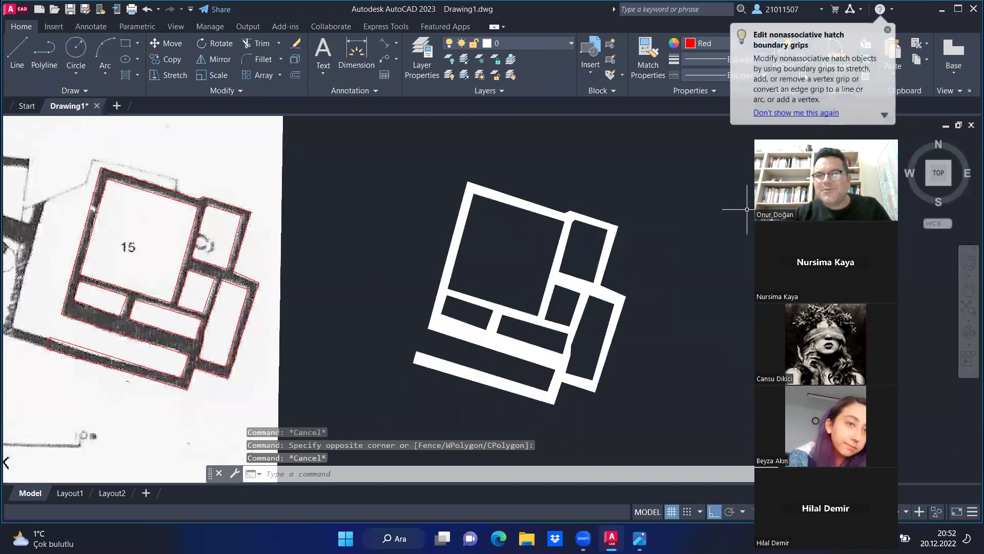
pyautogui.click(888, 30)
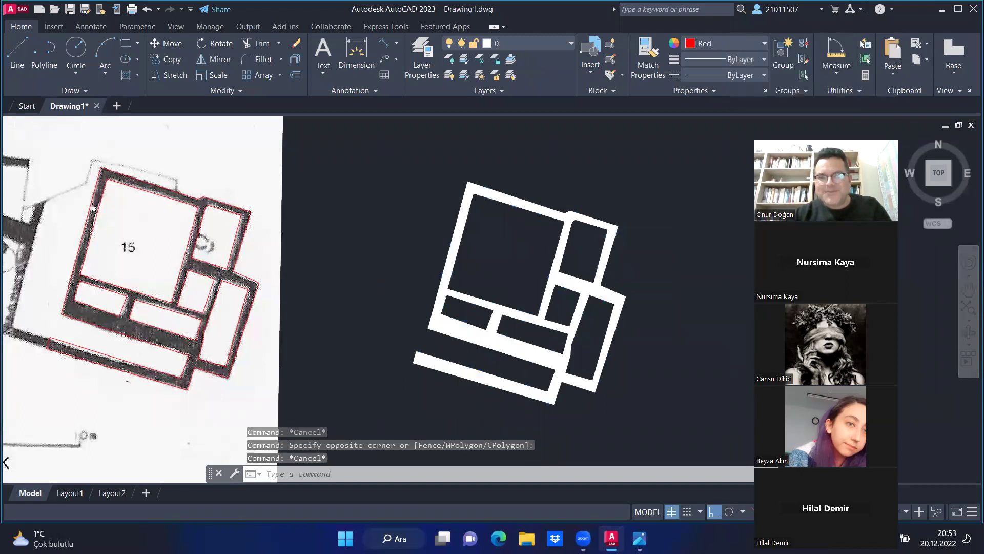
pyautogui.scroll(-5, 685, 193)
pyautogui.scroll(4, 686, 193)
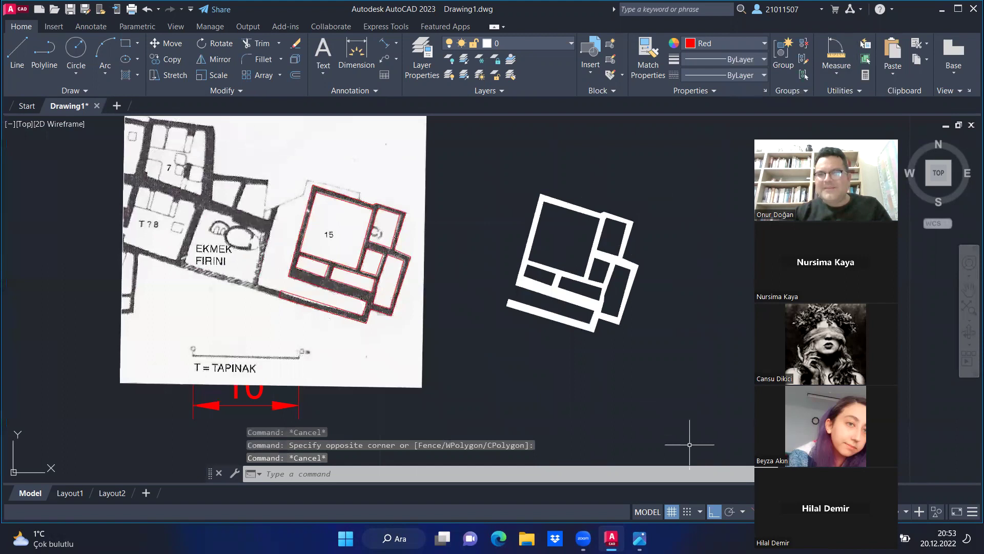